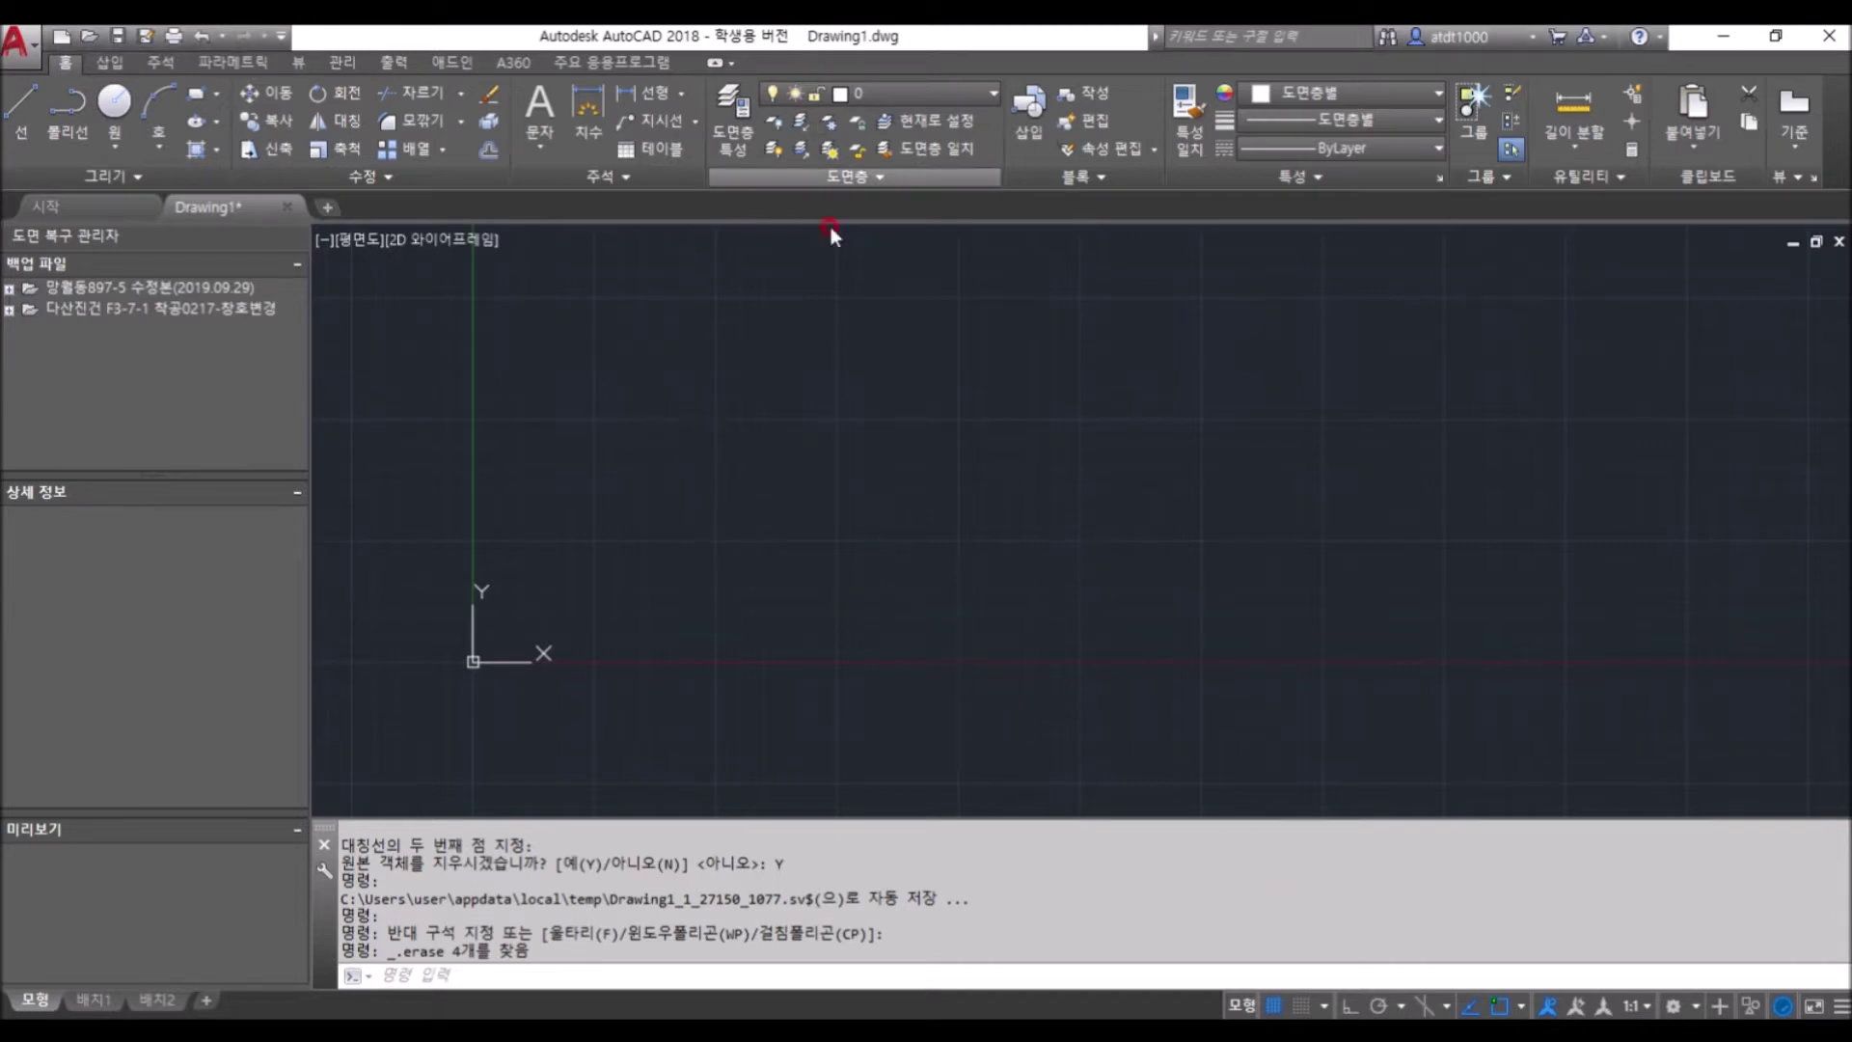
middle_drag(588, 557, 763, 579)
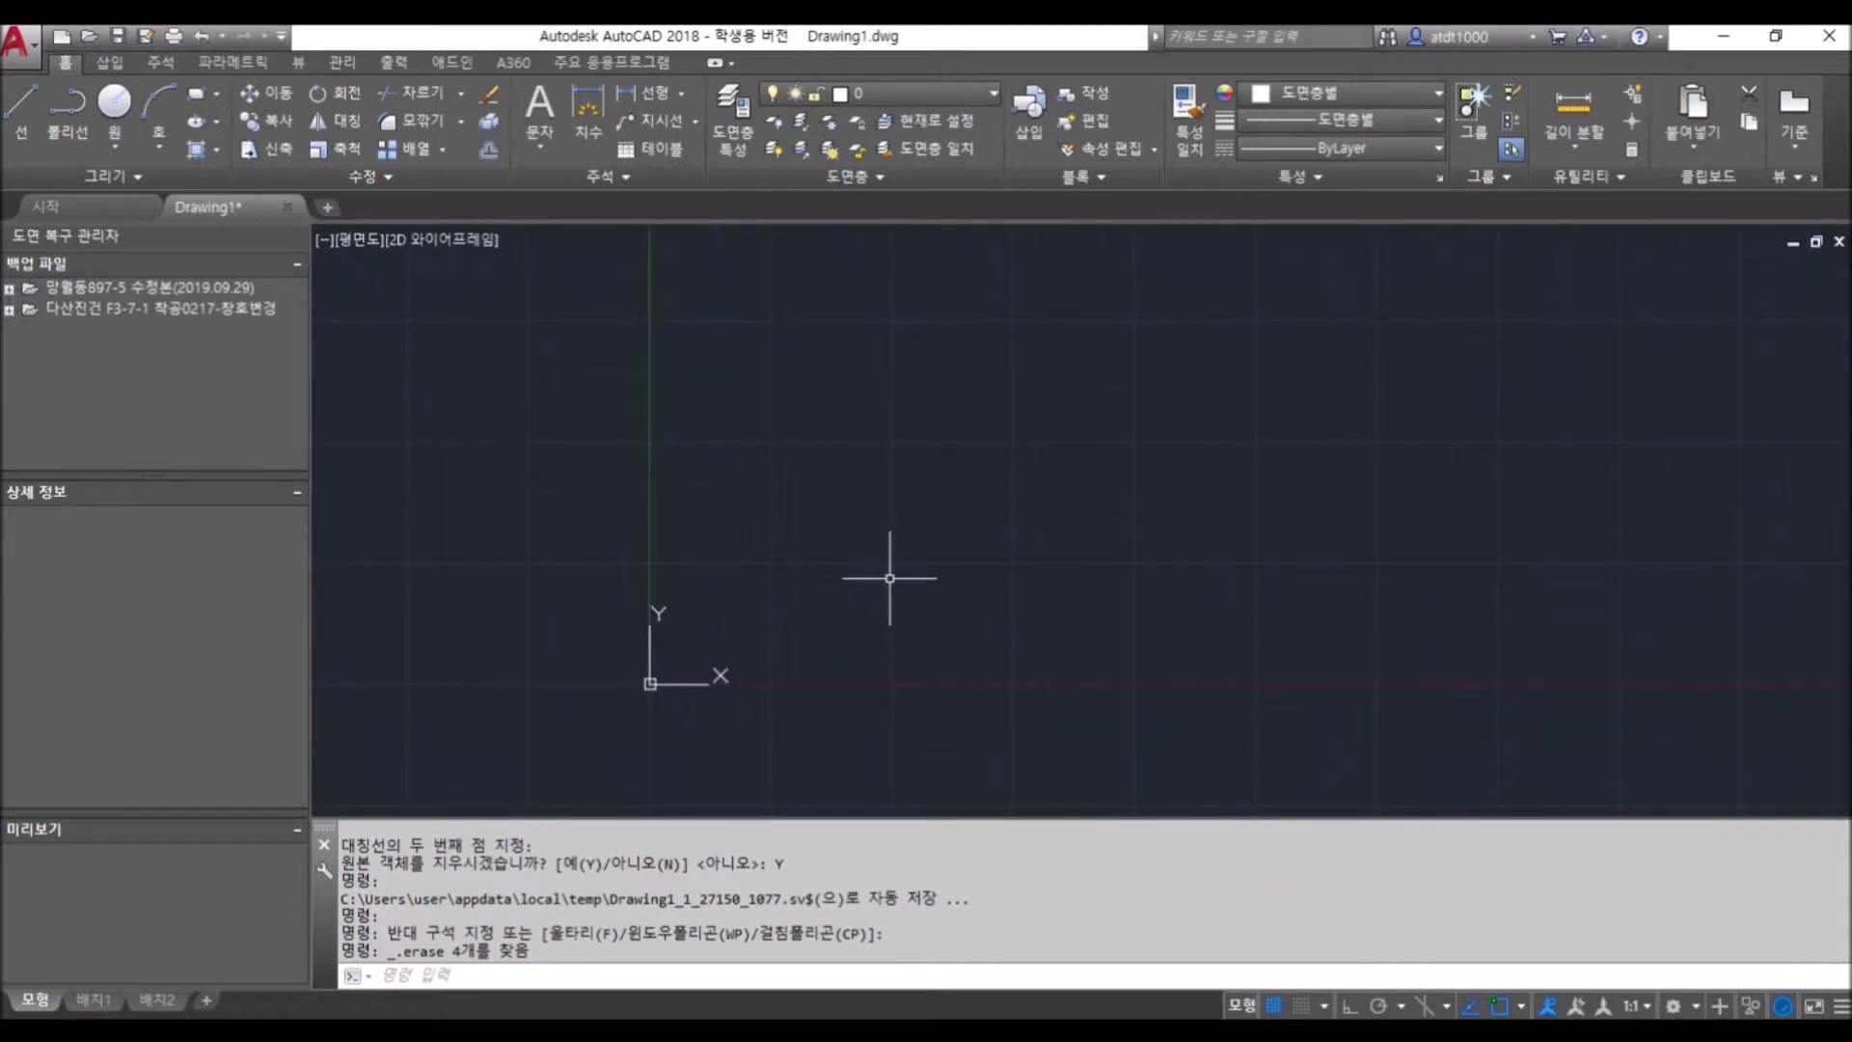
scroll(844, 680, up, 2)
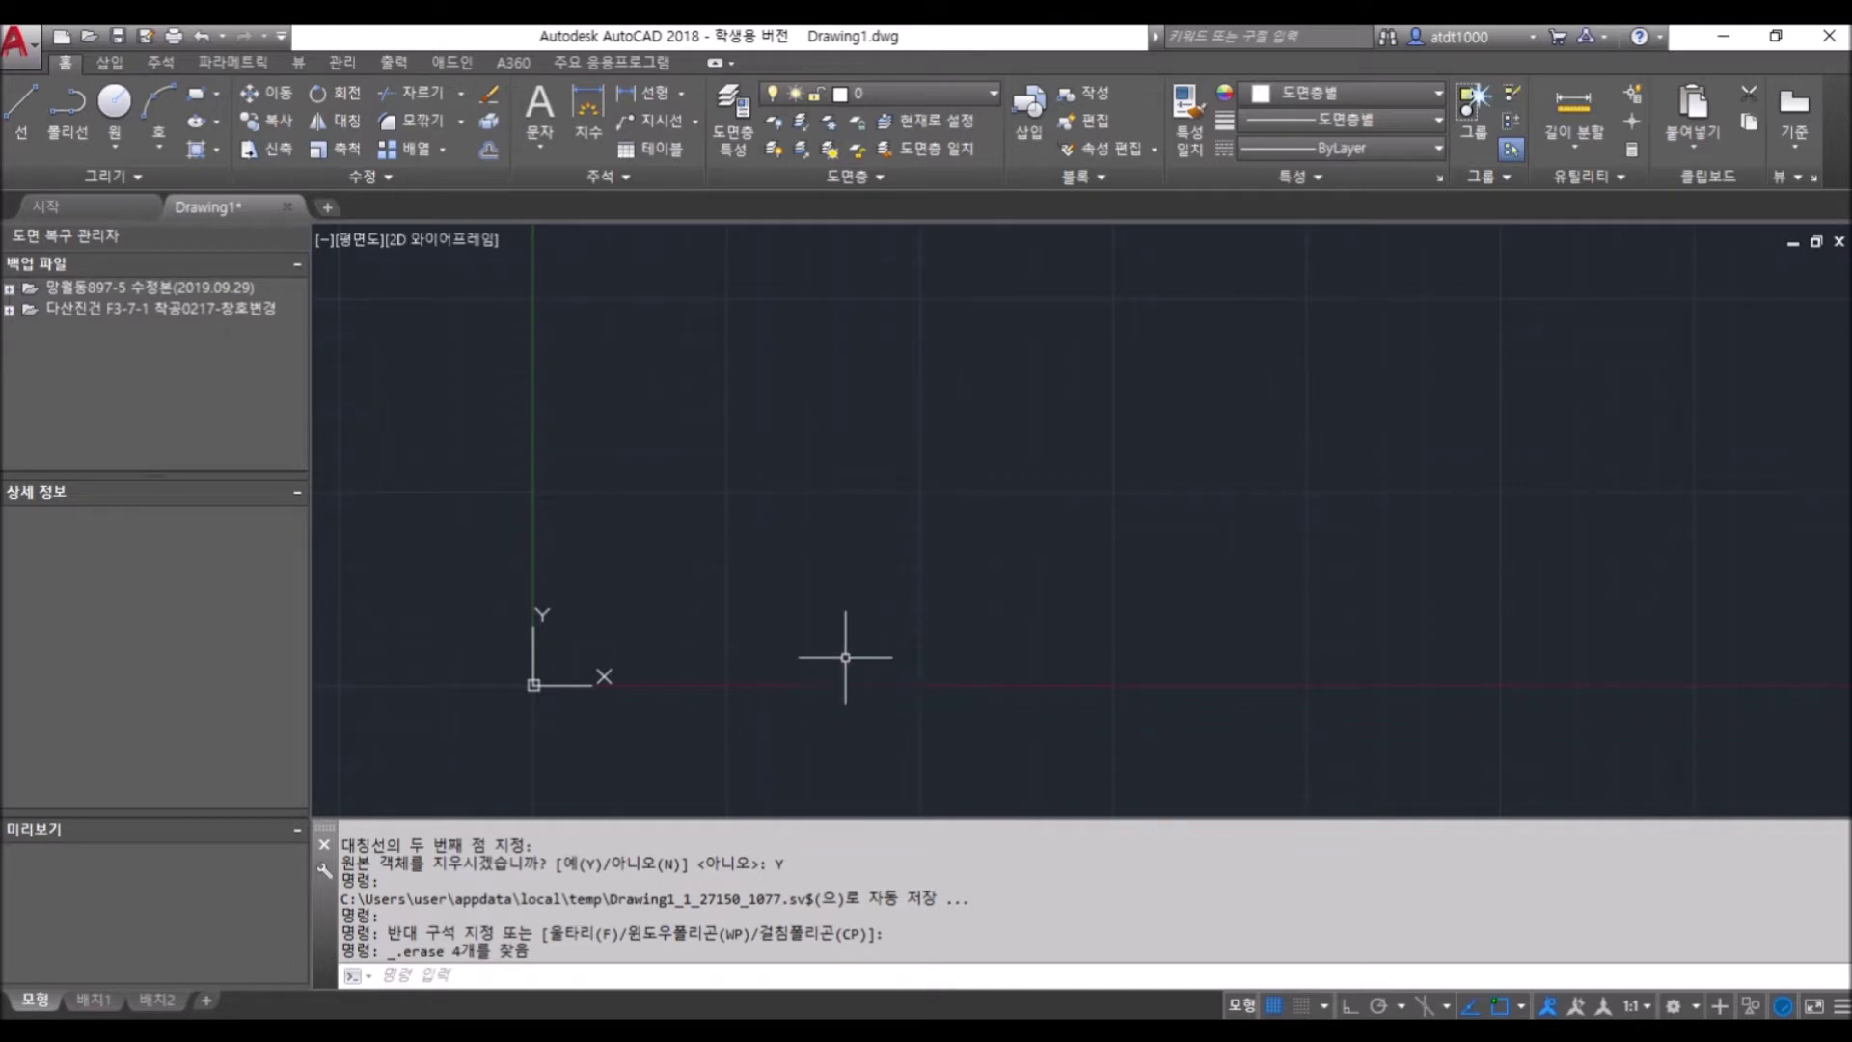
click(829, 863)
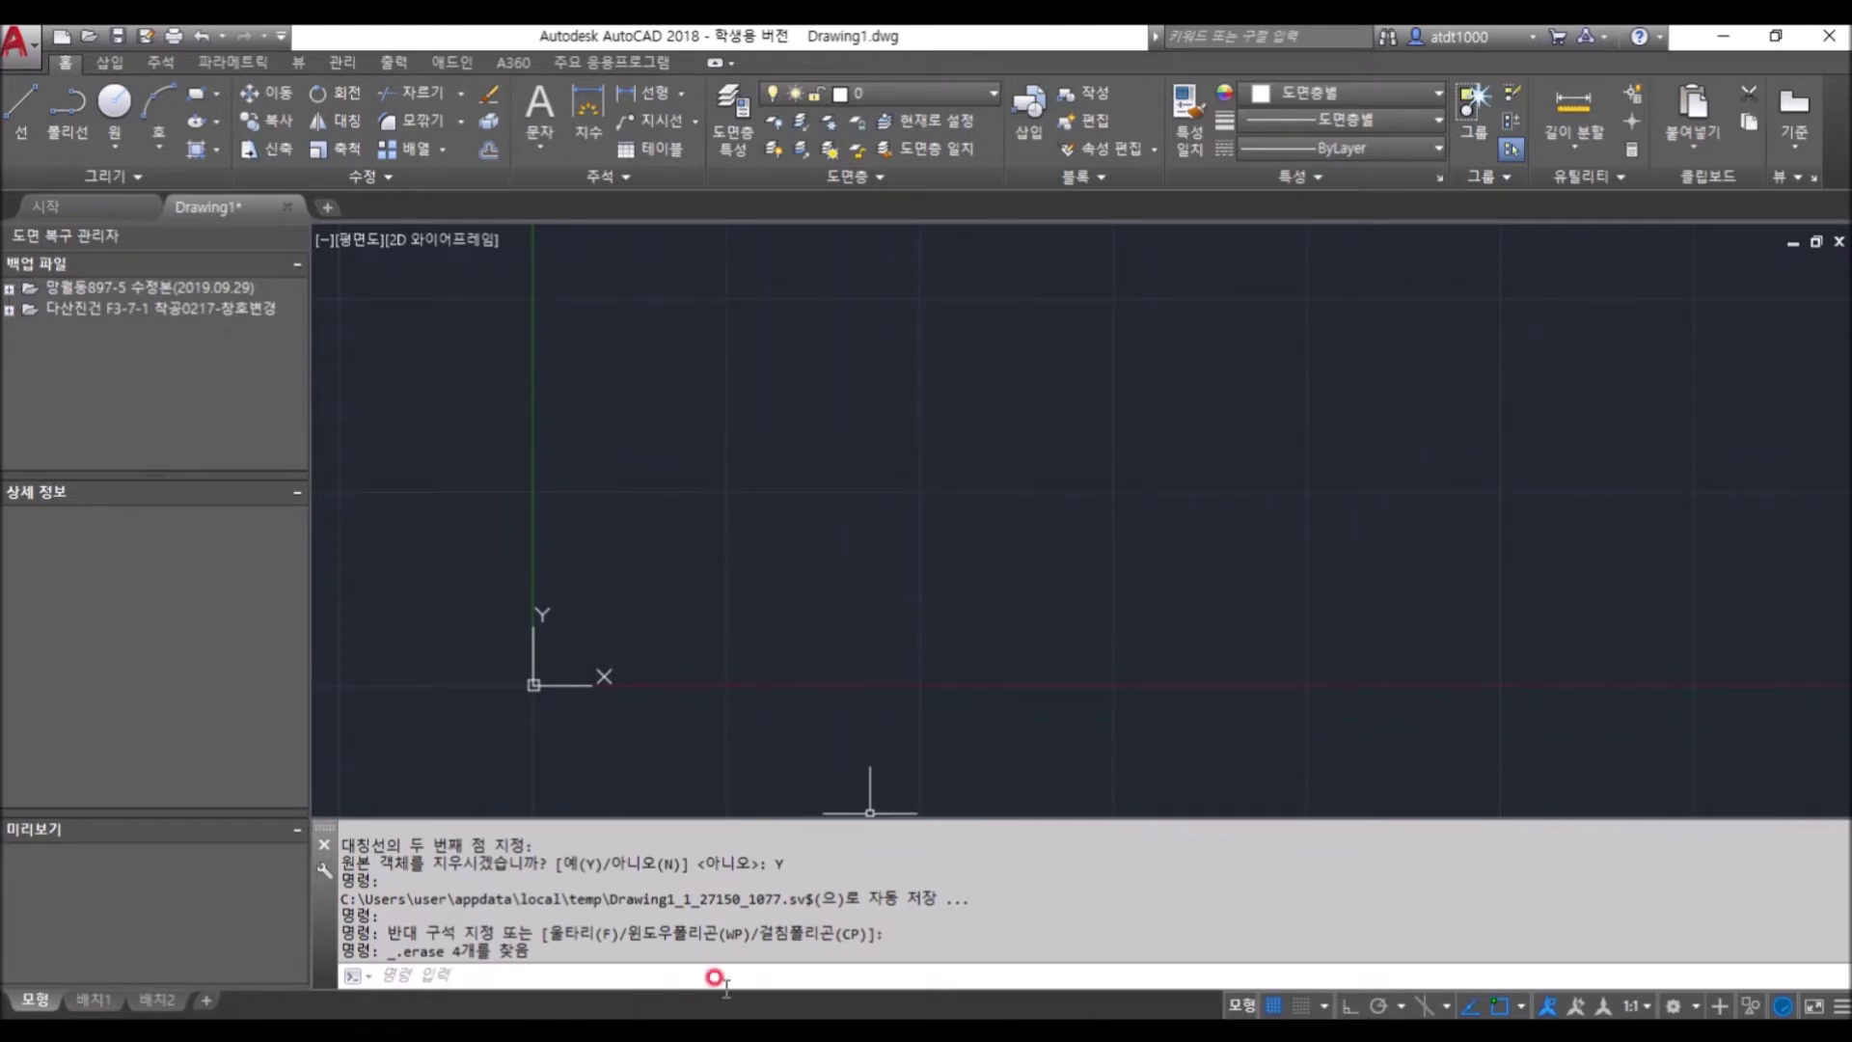
click(646, 926)
Switch to the Chrome browser and search Google for "셀로판지"
key(alt+Tab)
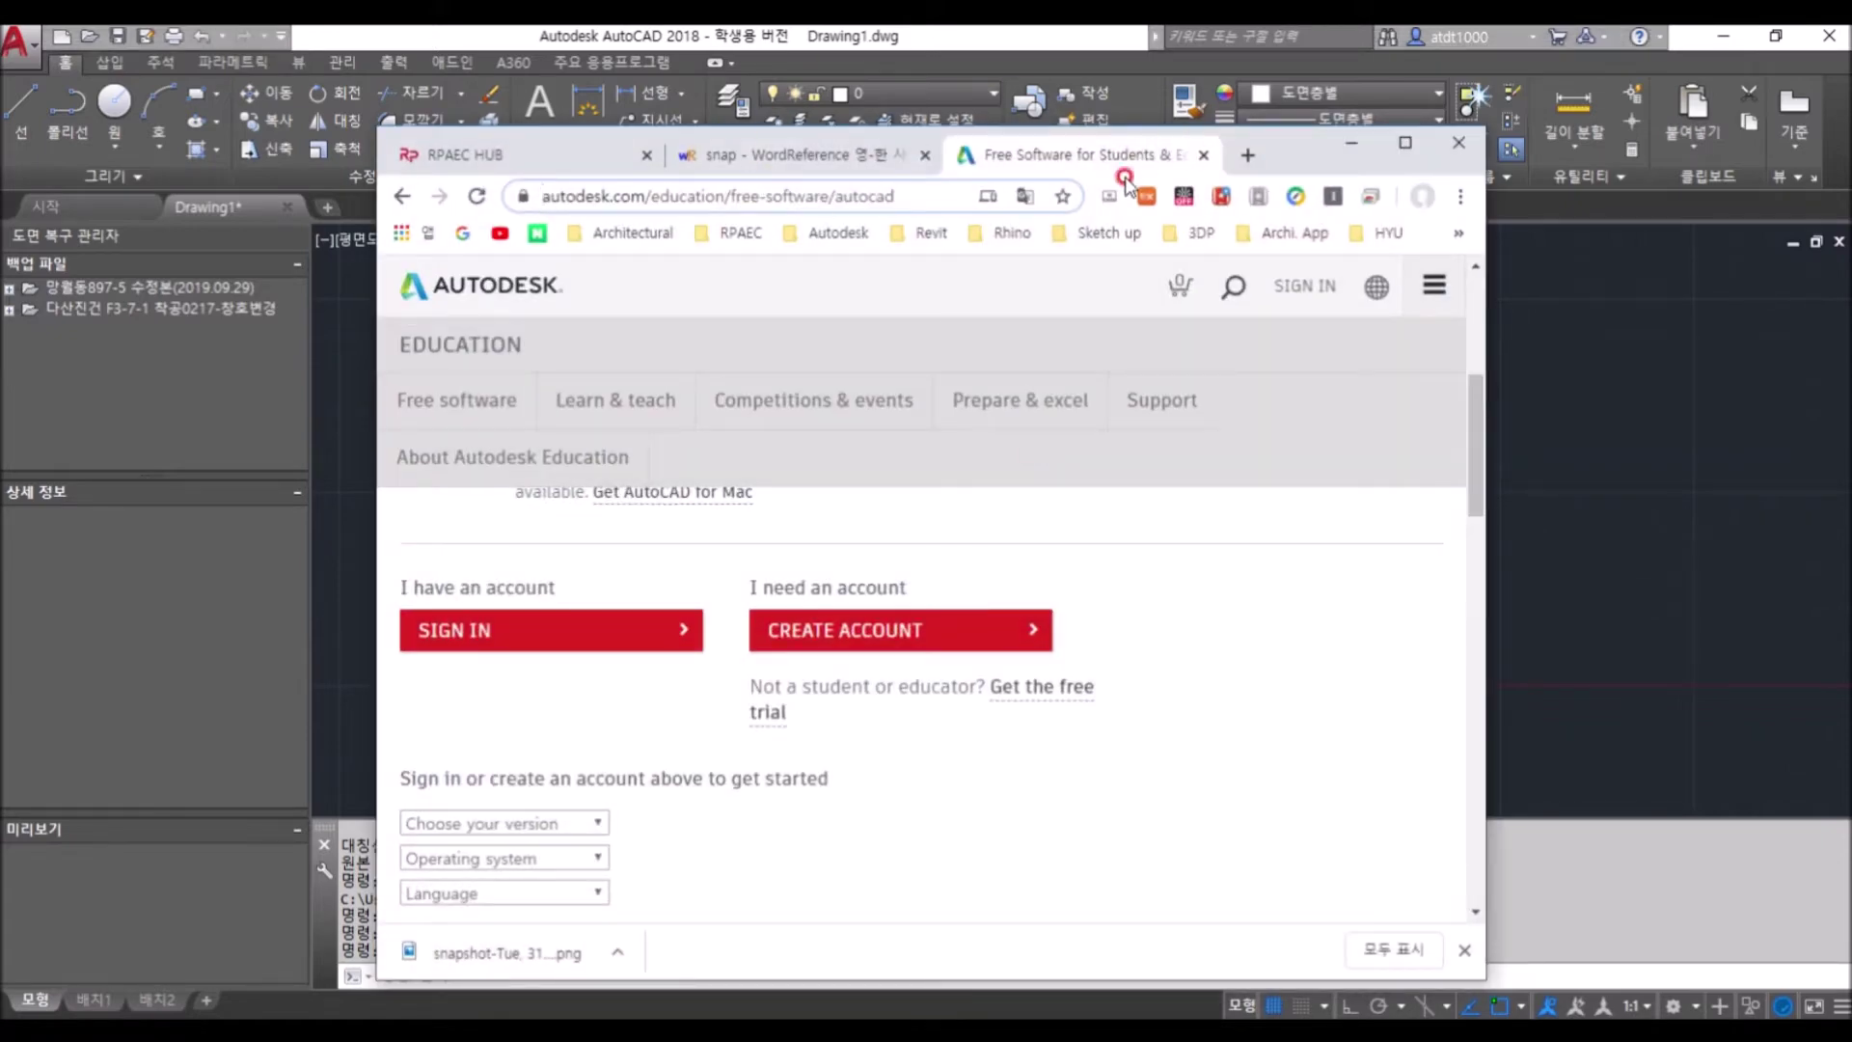
click(796, 196)
text(셀ㄹ)
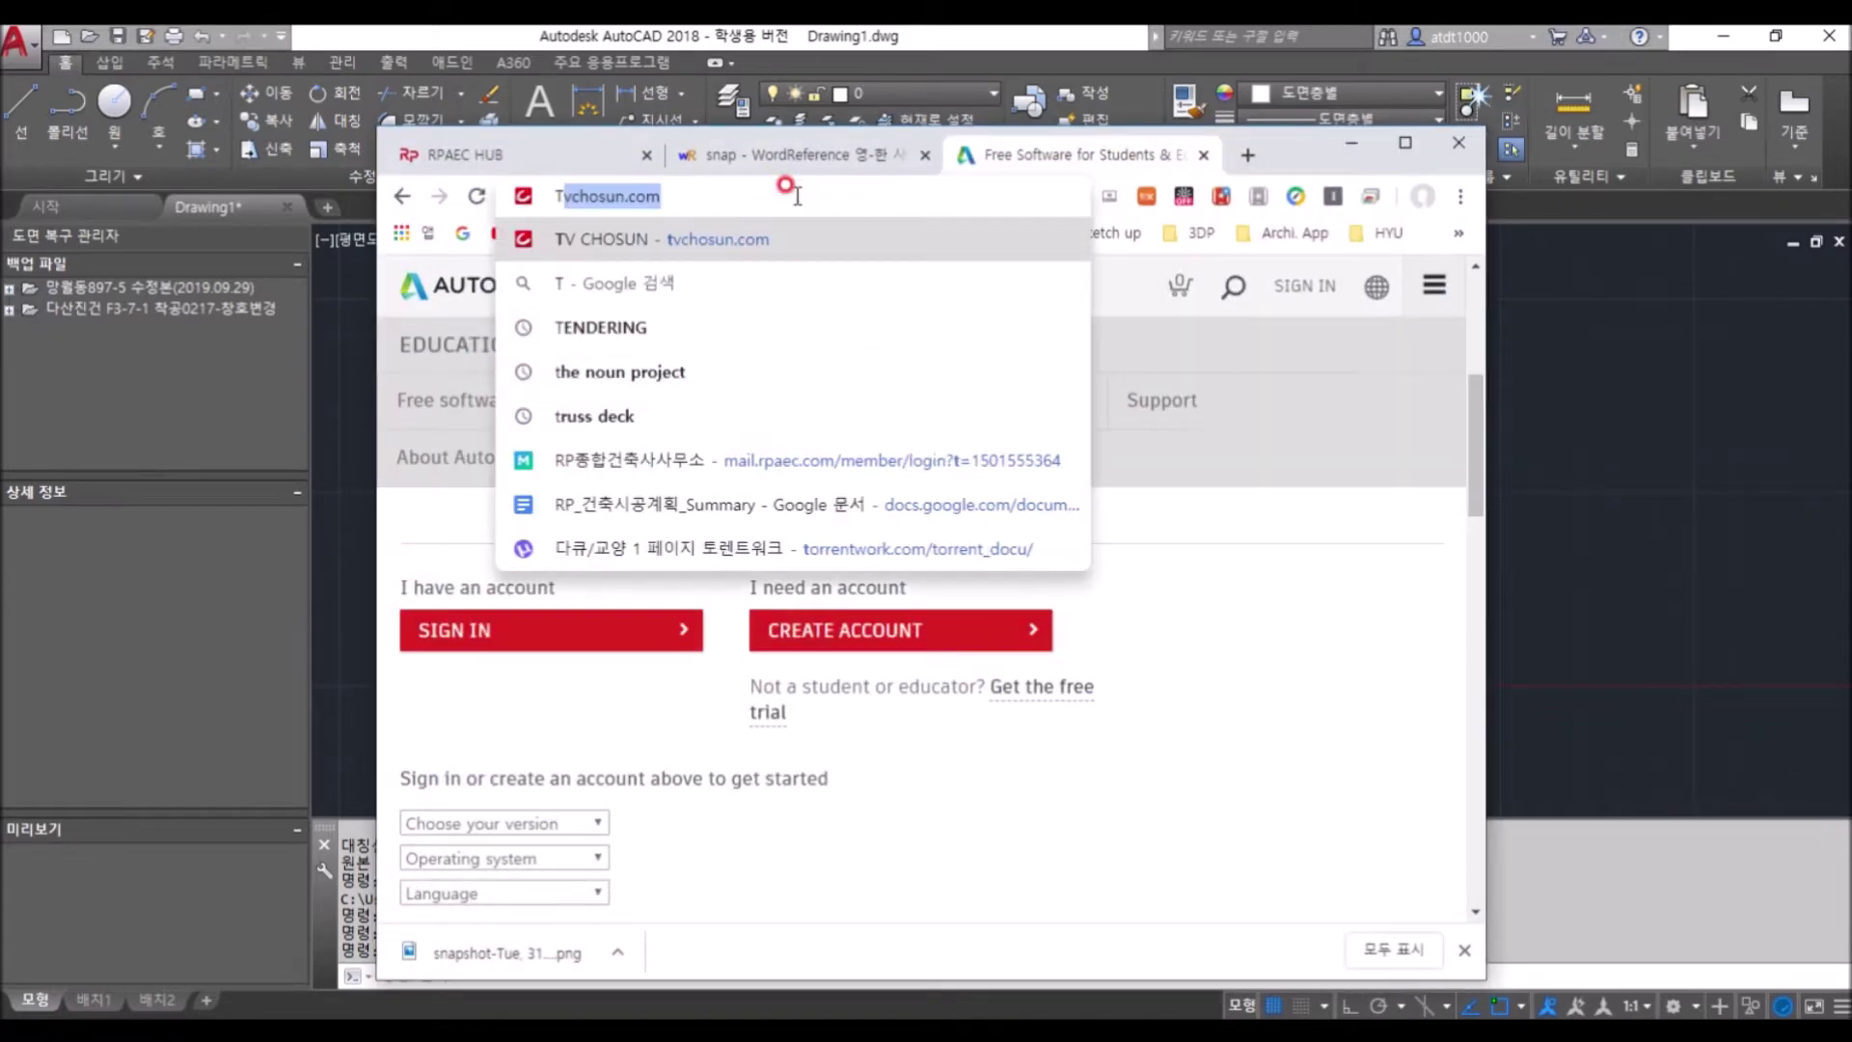
text(로판지&rlz=1C1SQJL_koKR839KR8...)
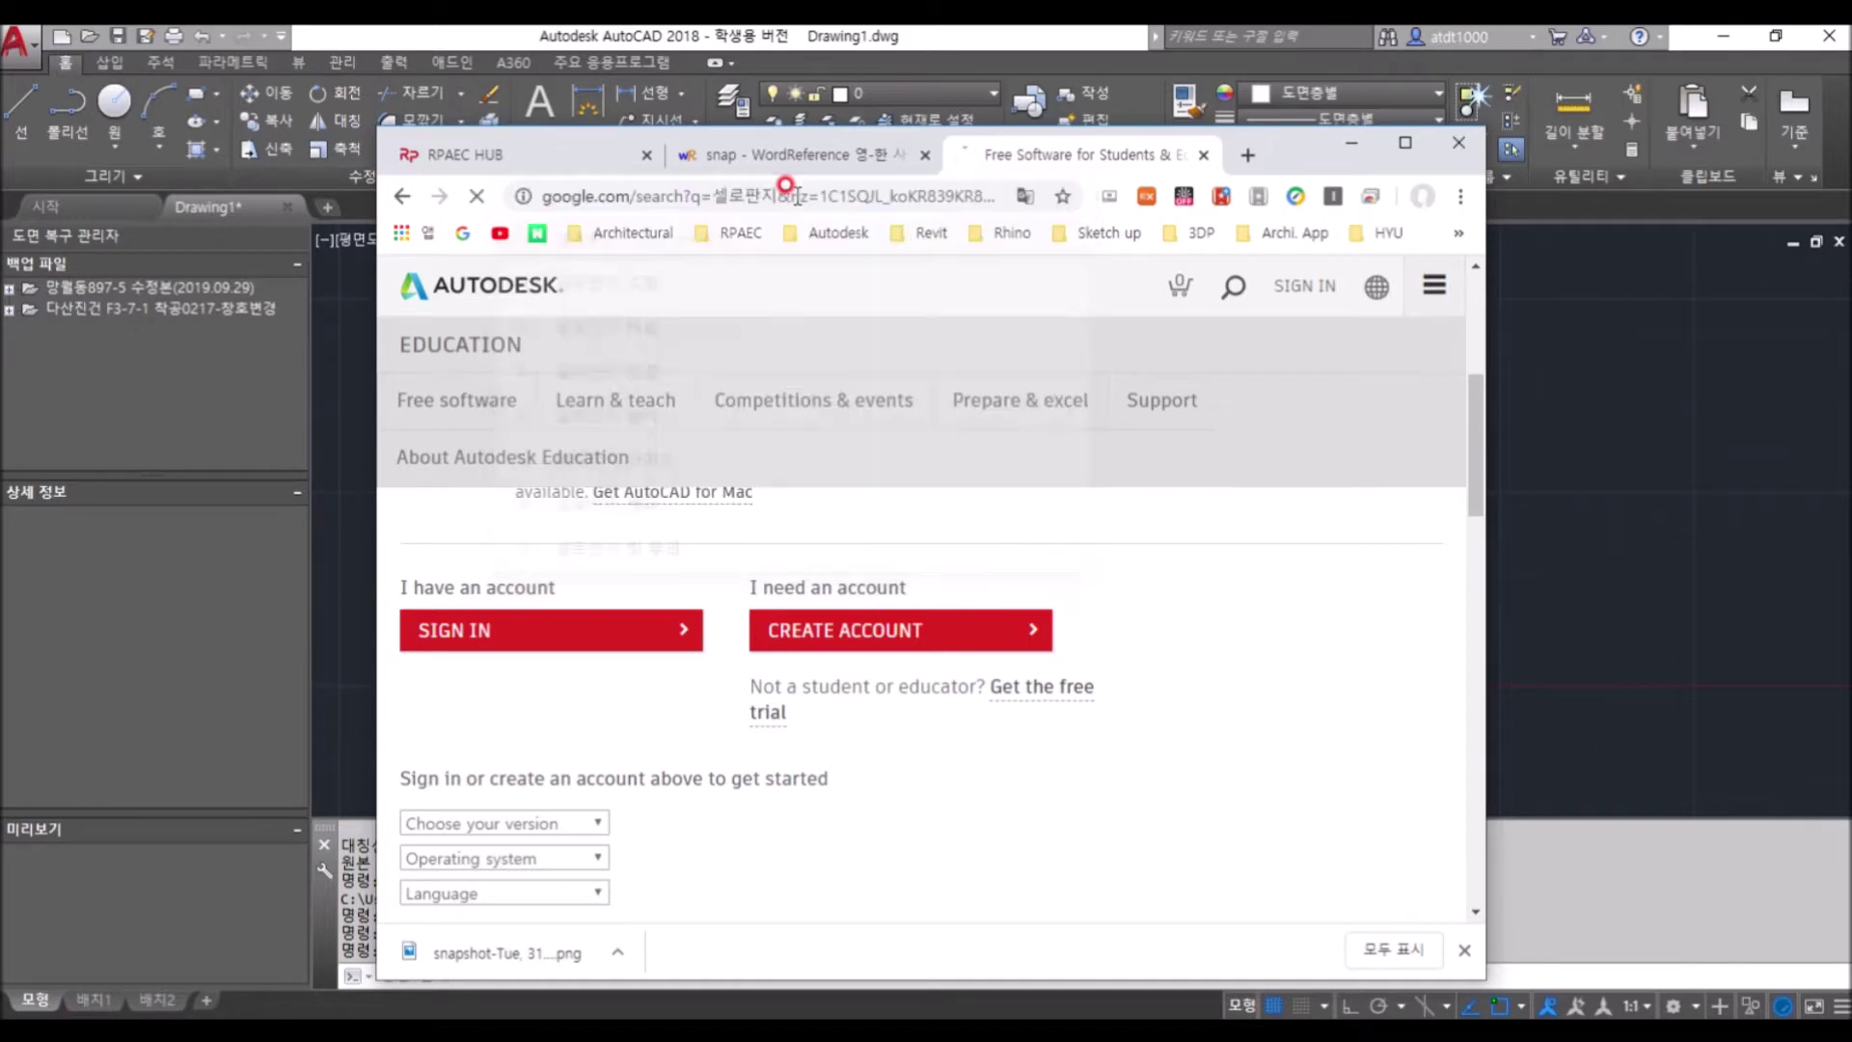
key(Return)
Examine the image results of overlapping coloured cellophane sheets in a maximized window, and minimize the browser to return to AutoCAD
click(725, 390)
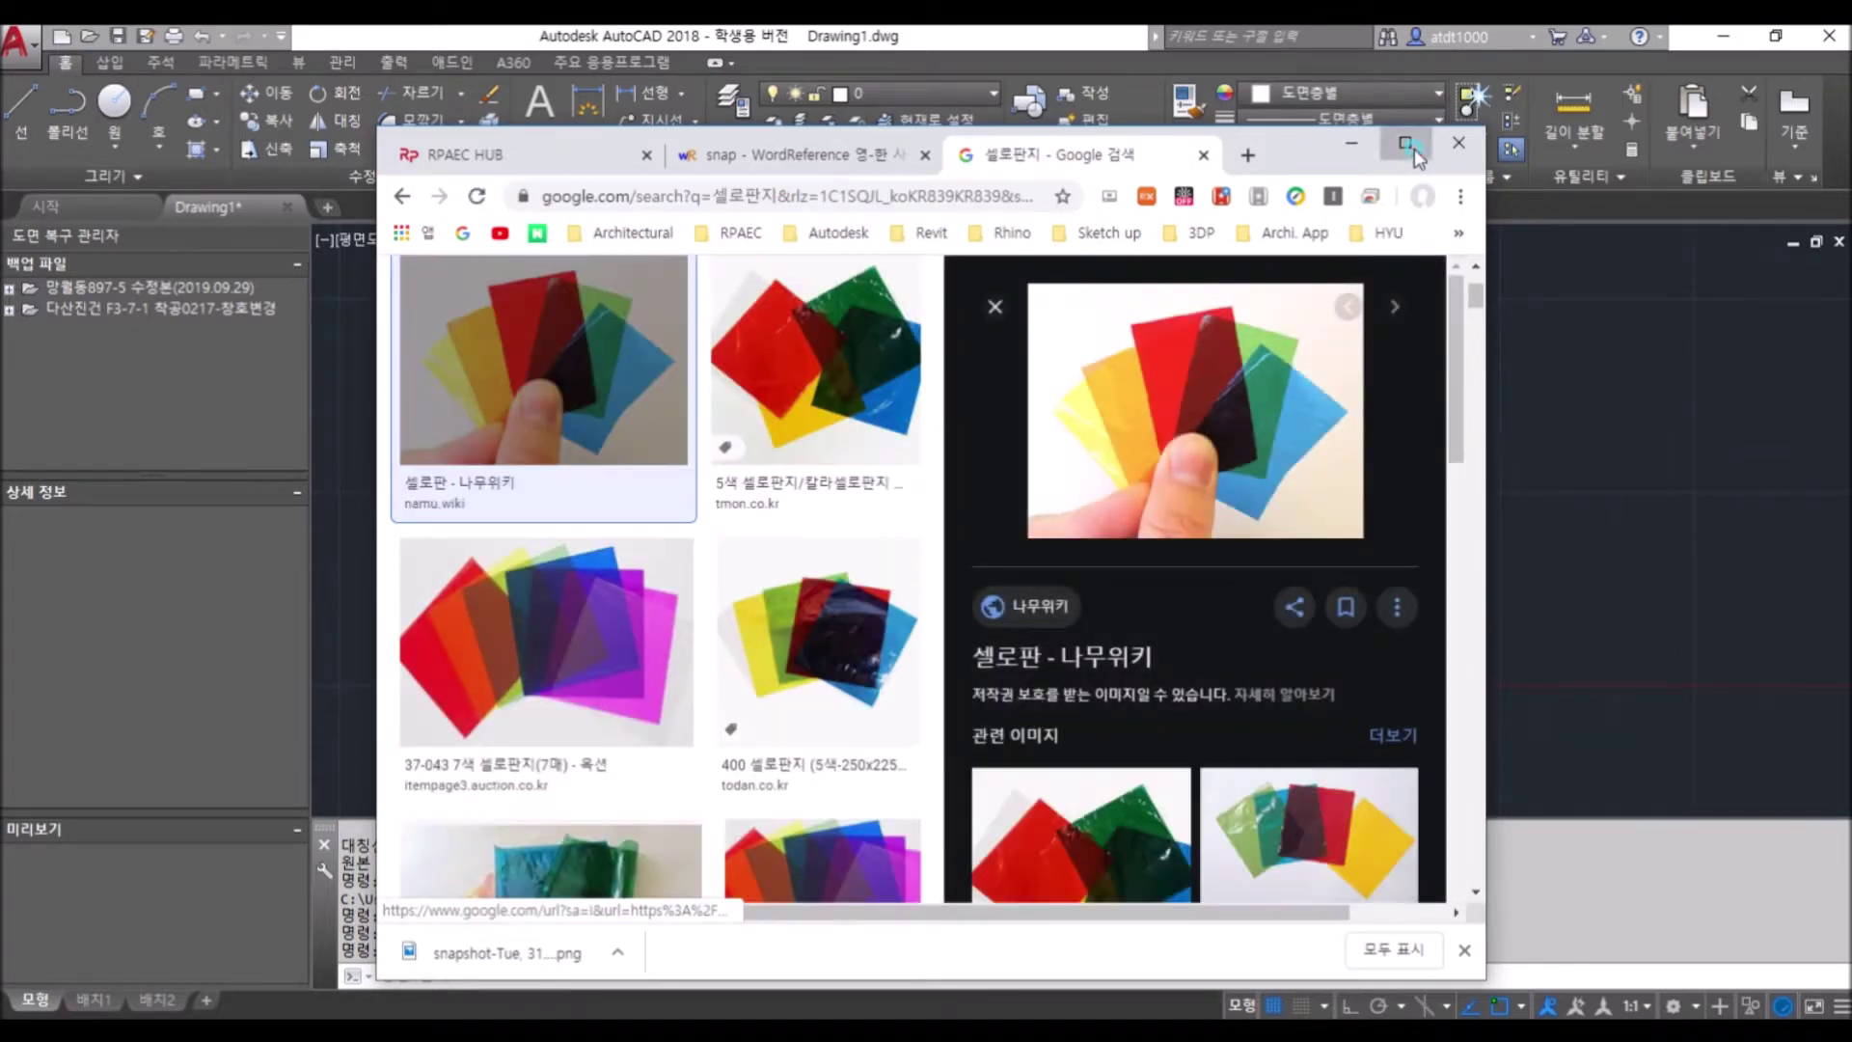
click(1407, 146)
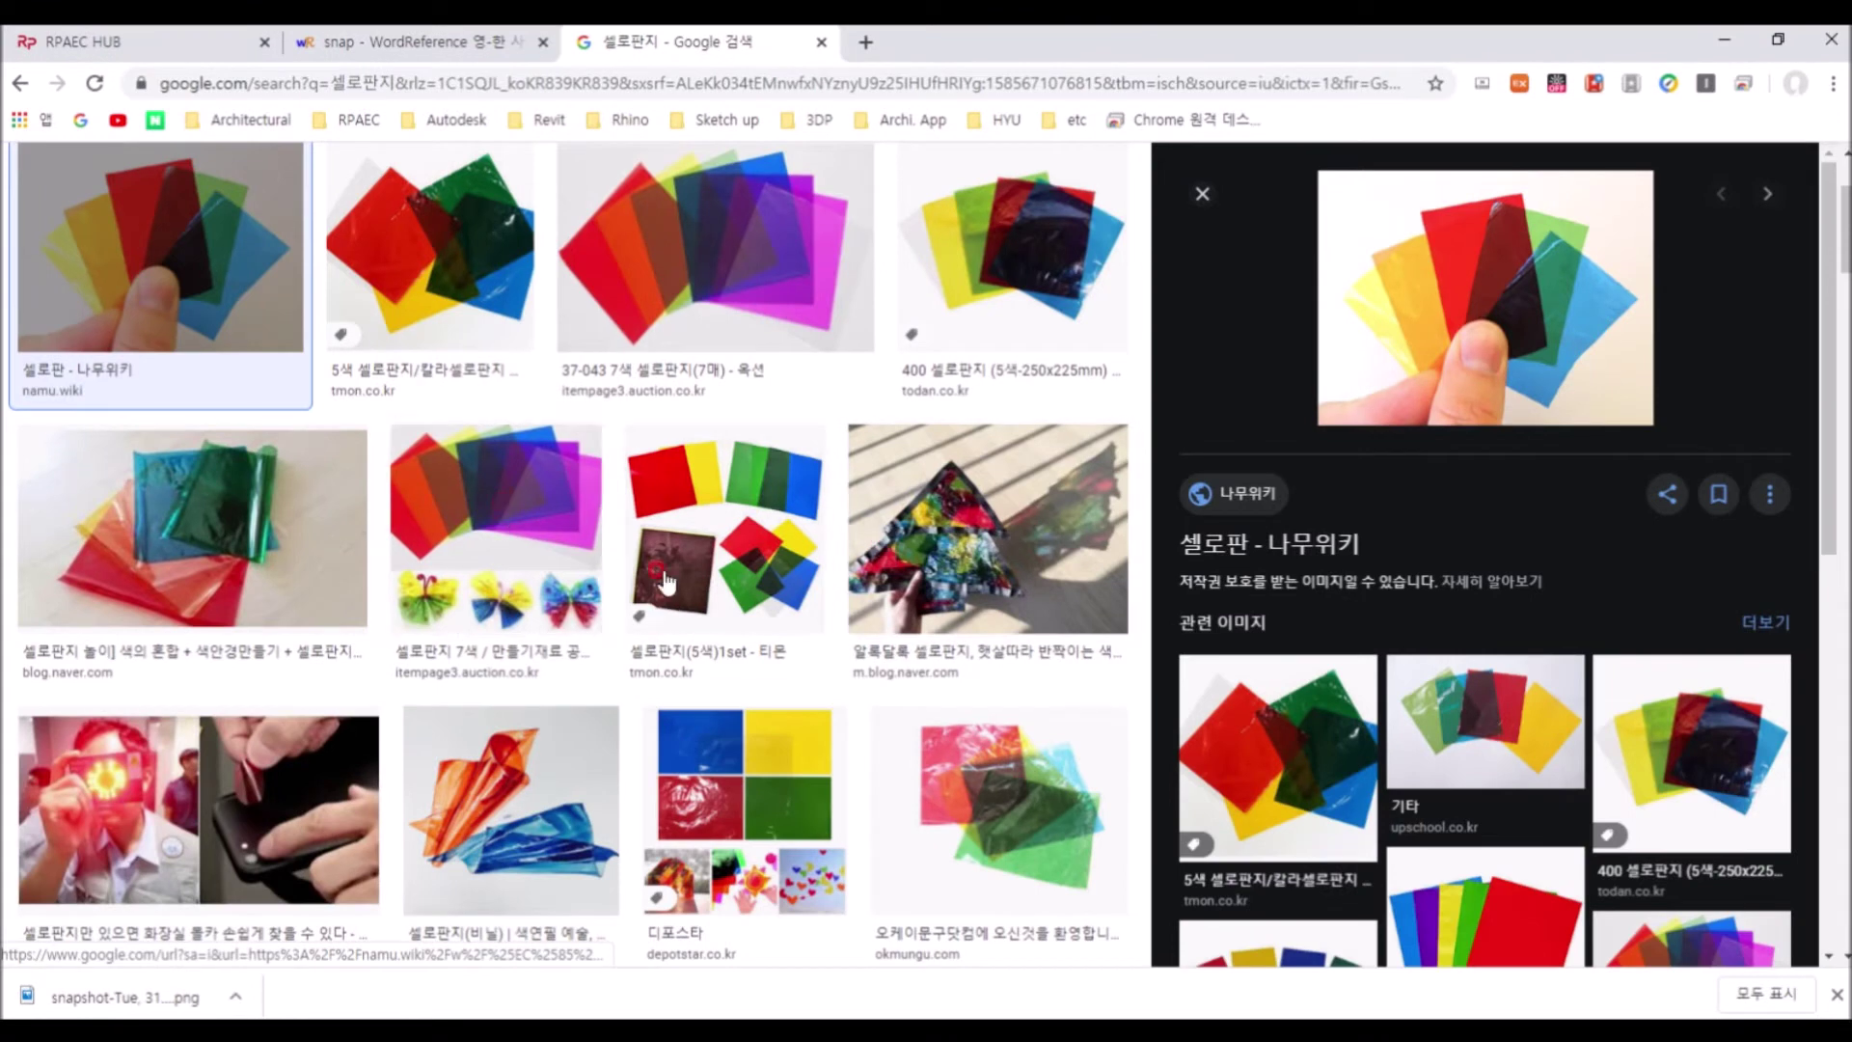
click(771, 772)
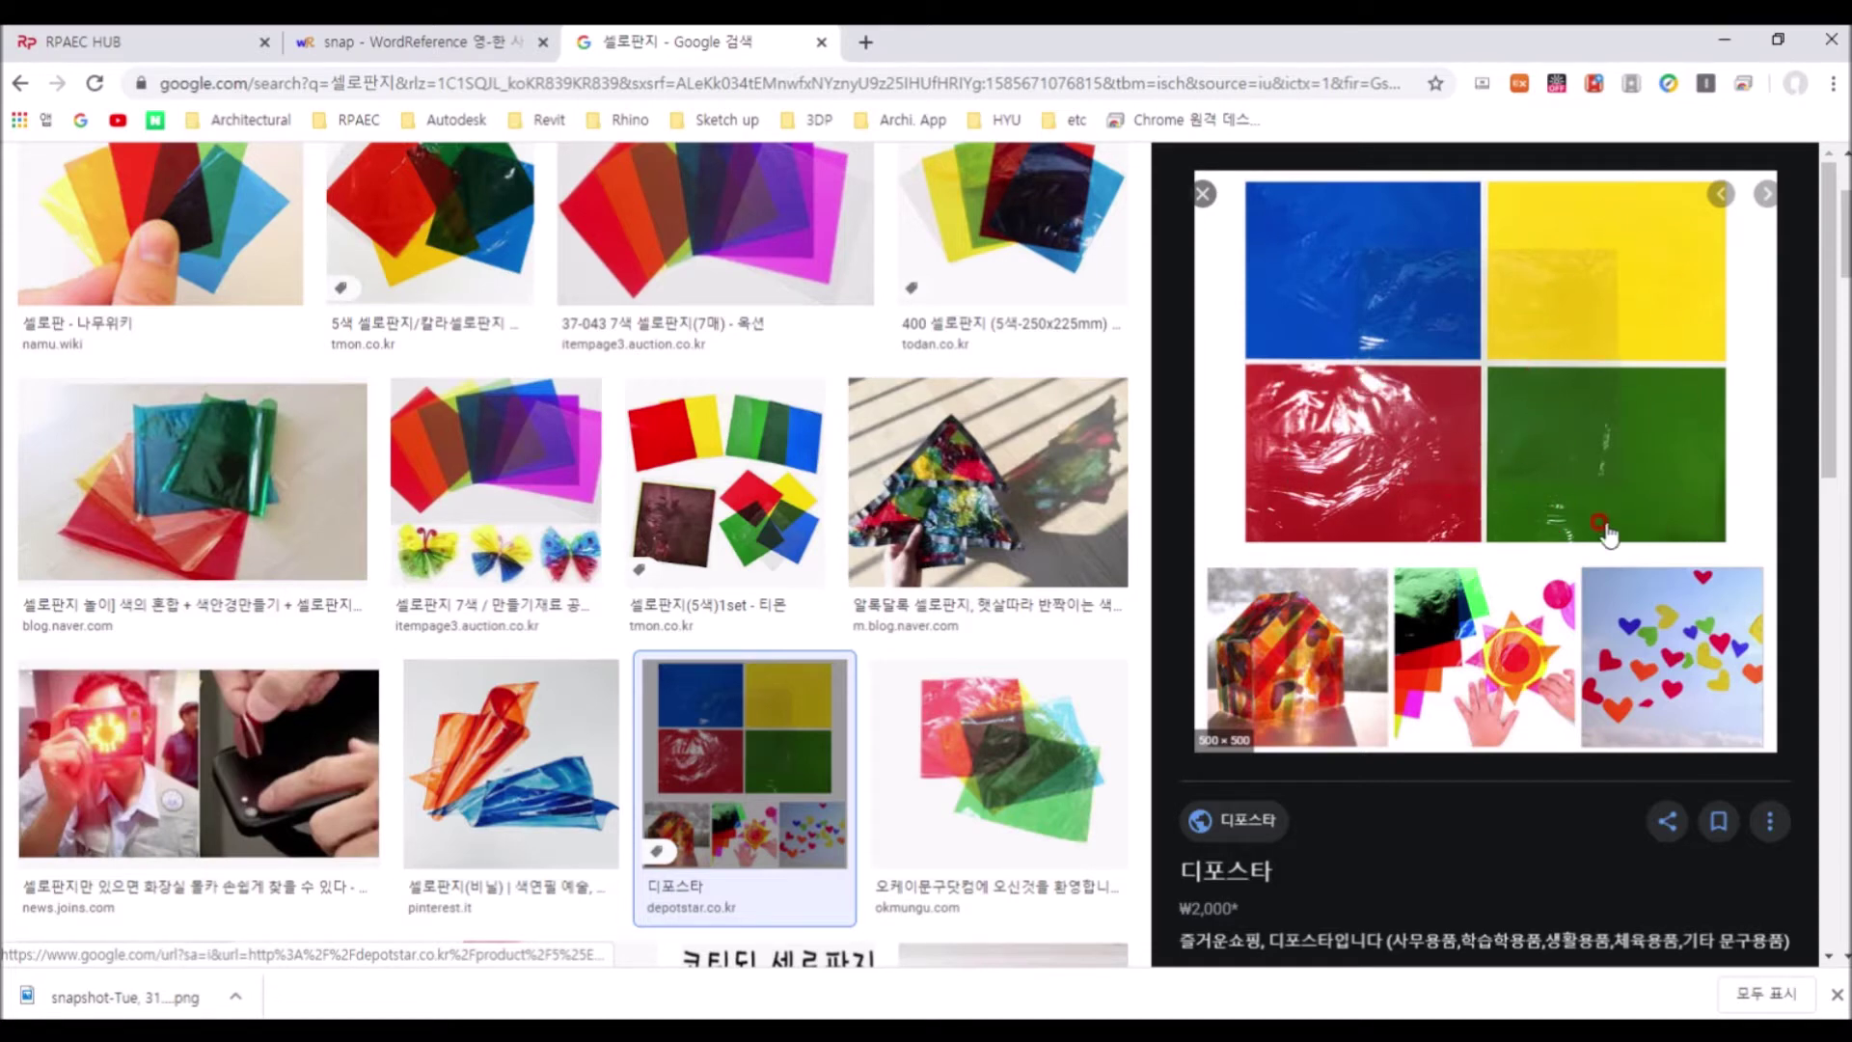
scroll(942, 298, up, 1)
drag(739, 325, 739, 345)
scroll(1005, 502, down, 1)
scroll(1008, 508, down, 1)
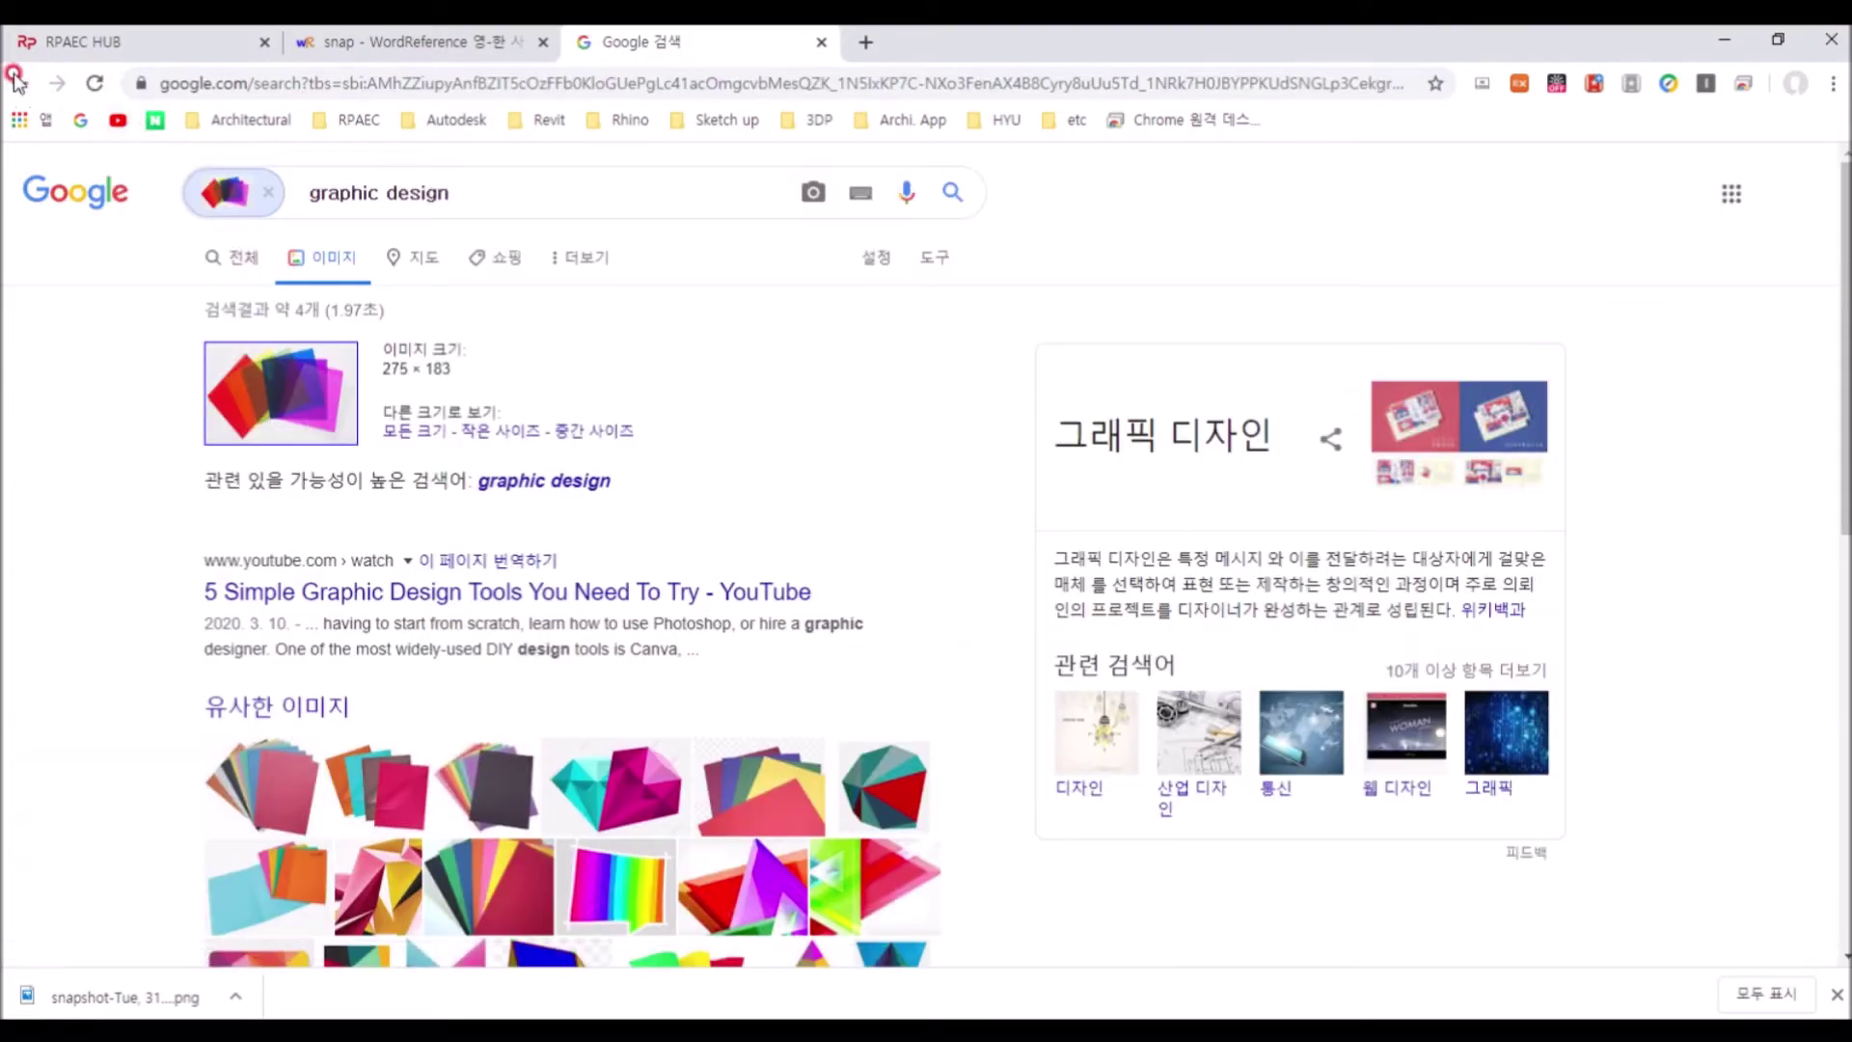
click(1735, 39)
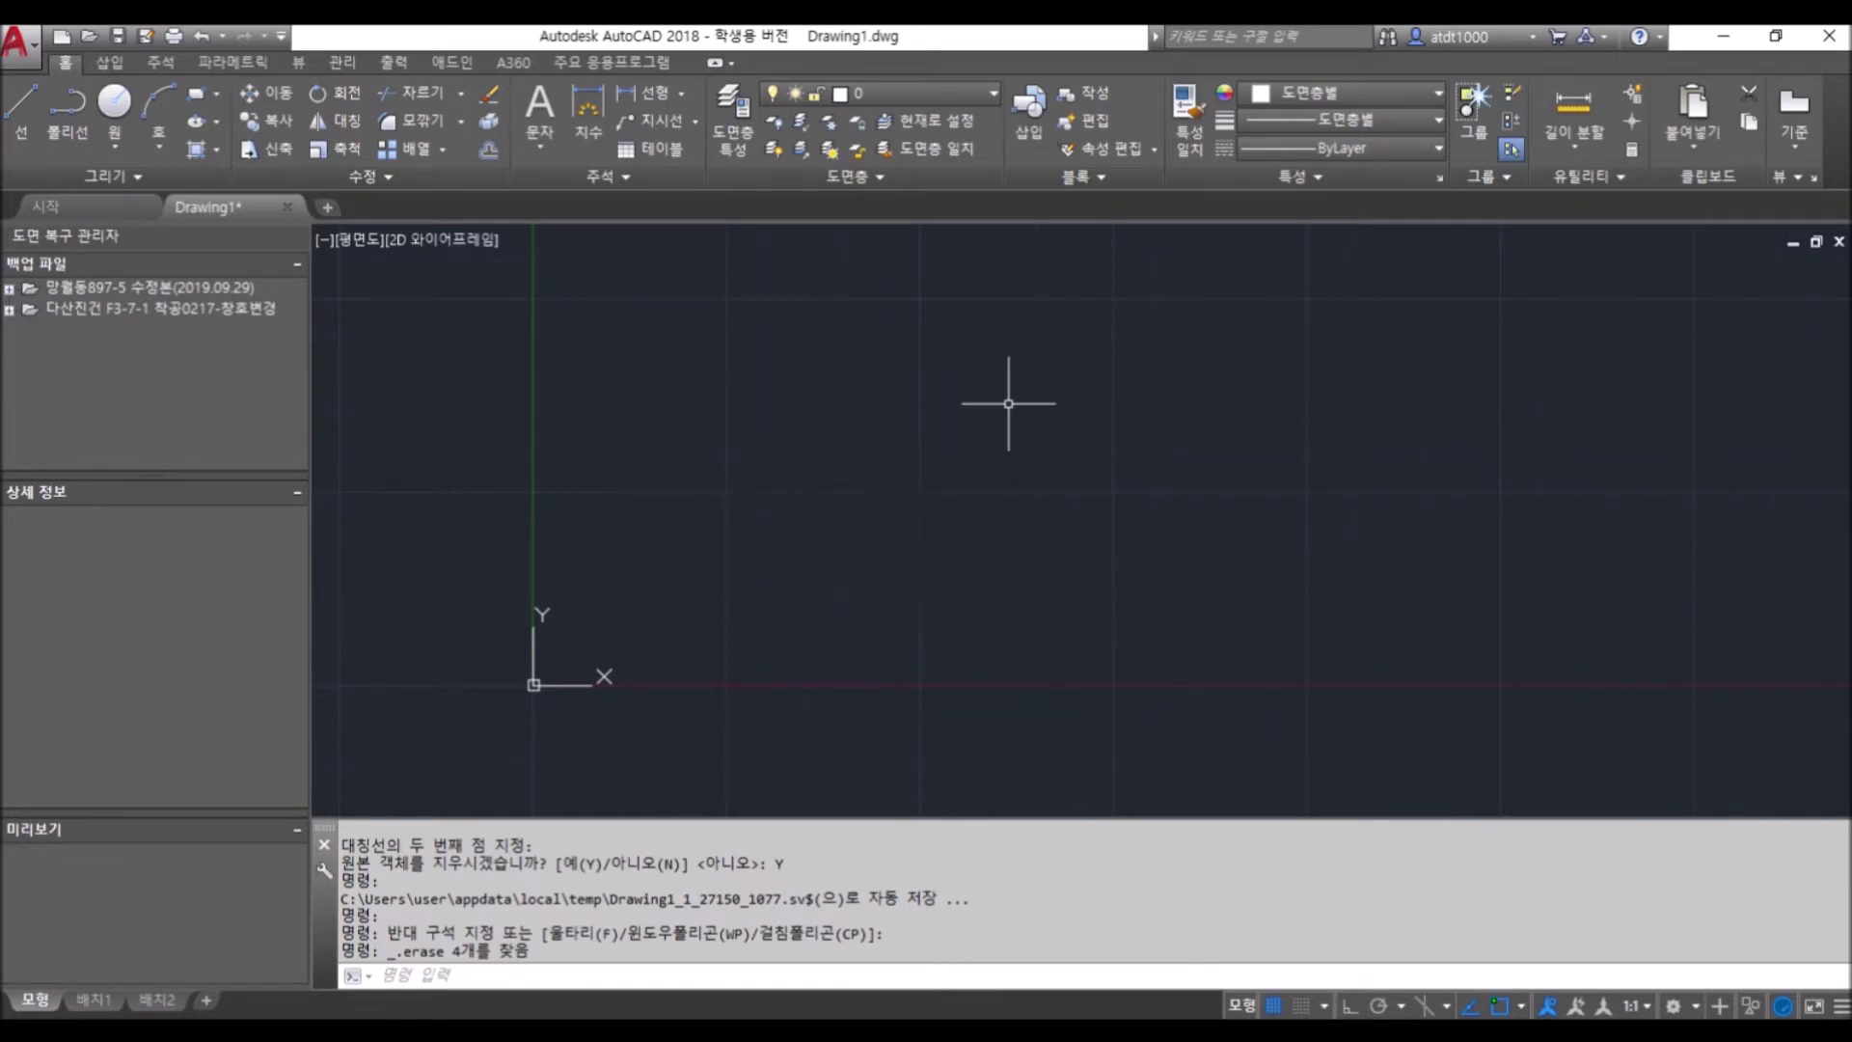
Open Windows Notepad (메모장) and write the heading "건물 구성요소" followed by a blank line
click(899, 936)
key(super)
text(메모장)
key(Return)
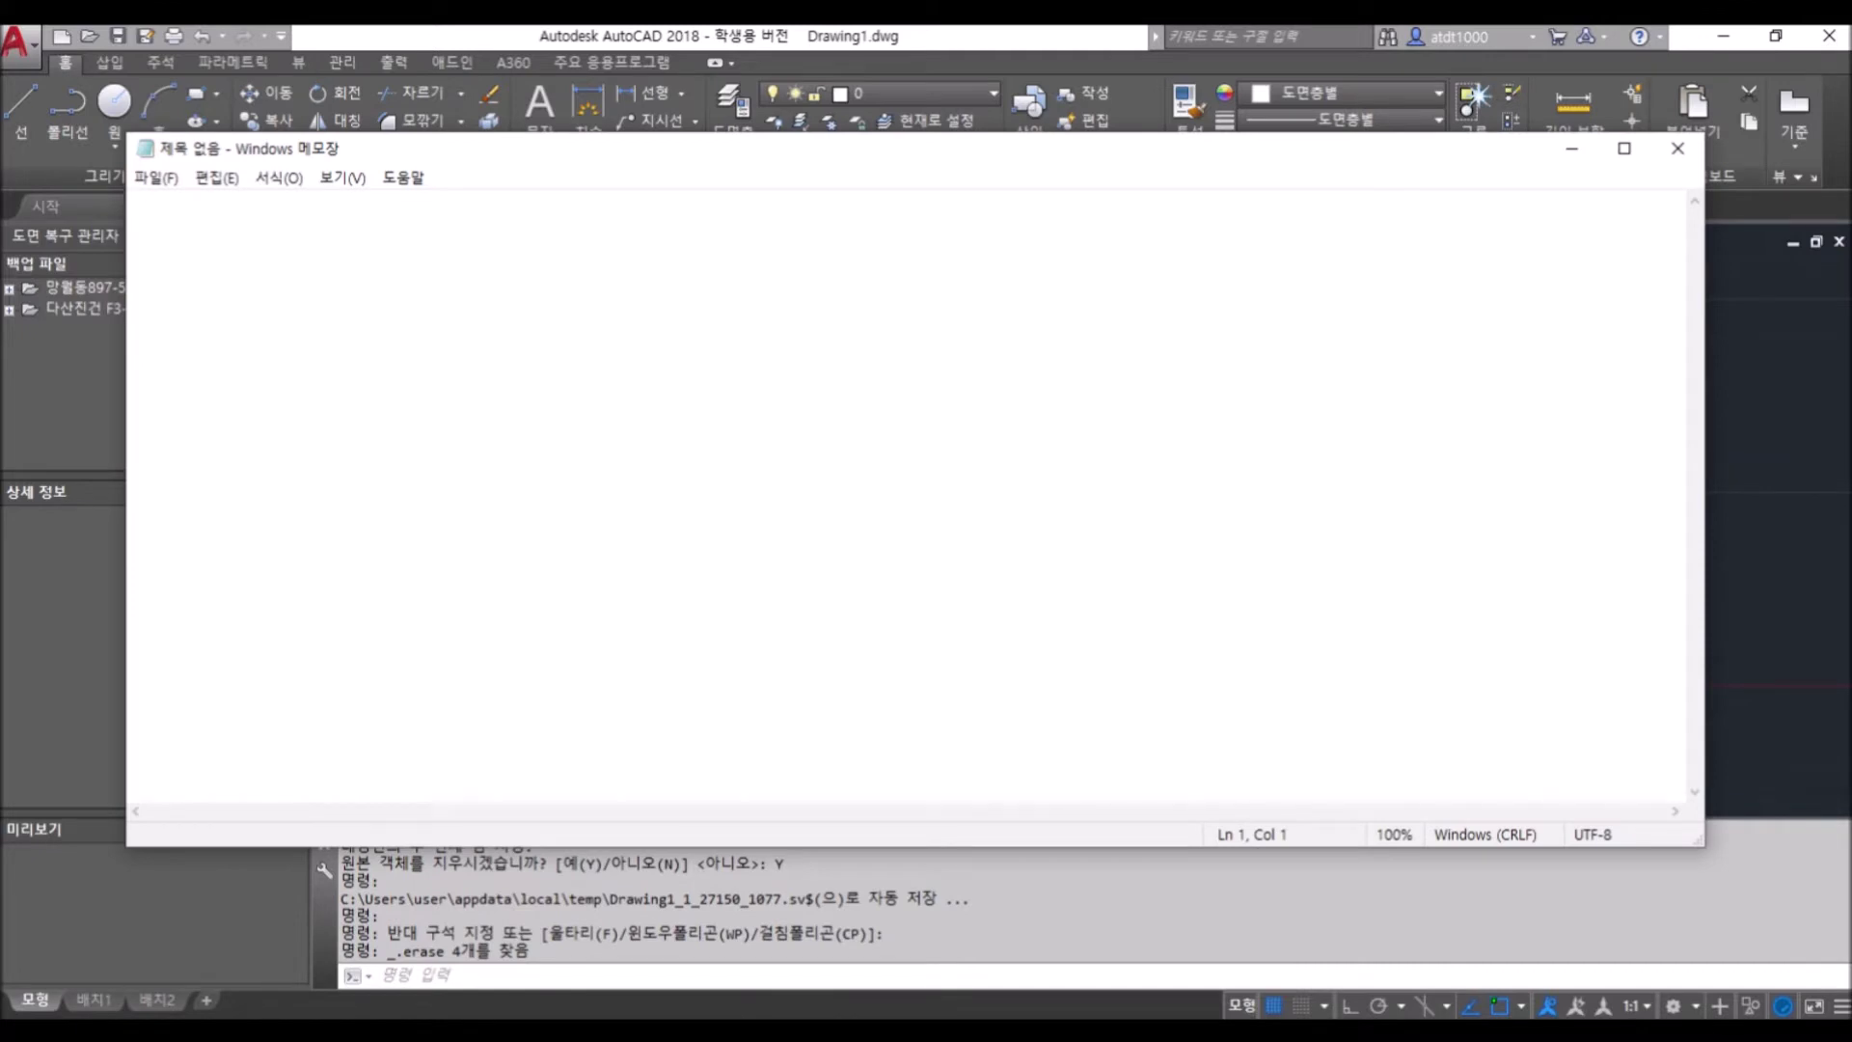
text(R)
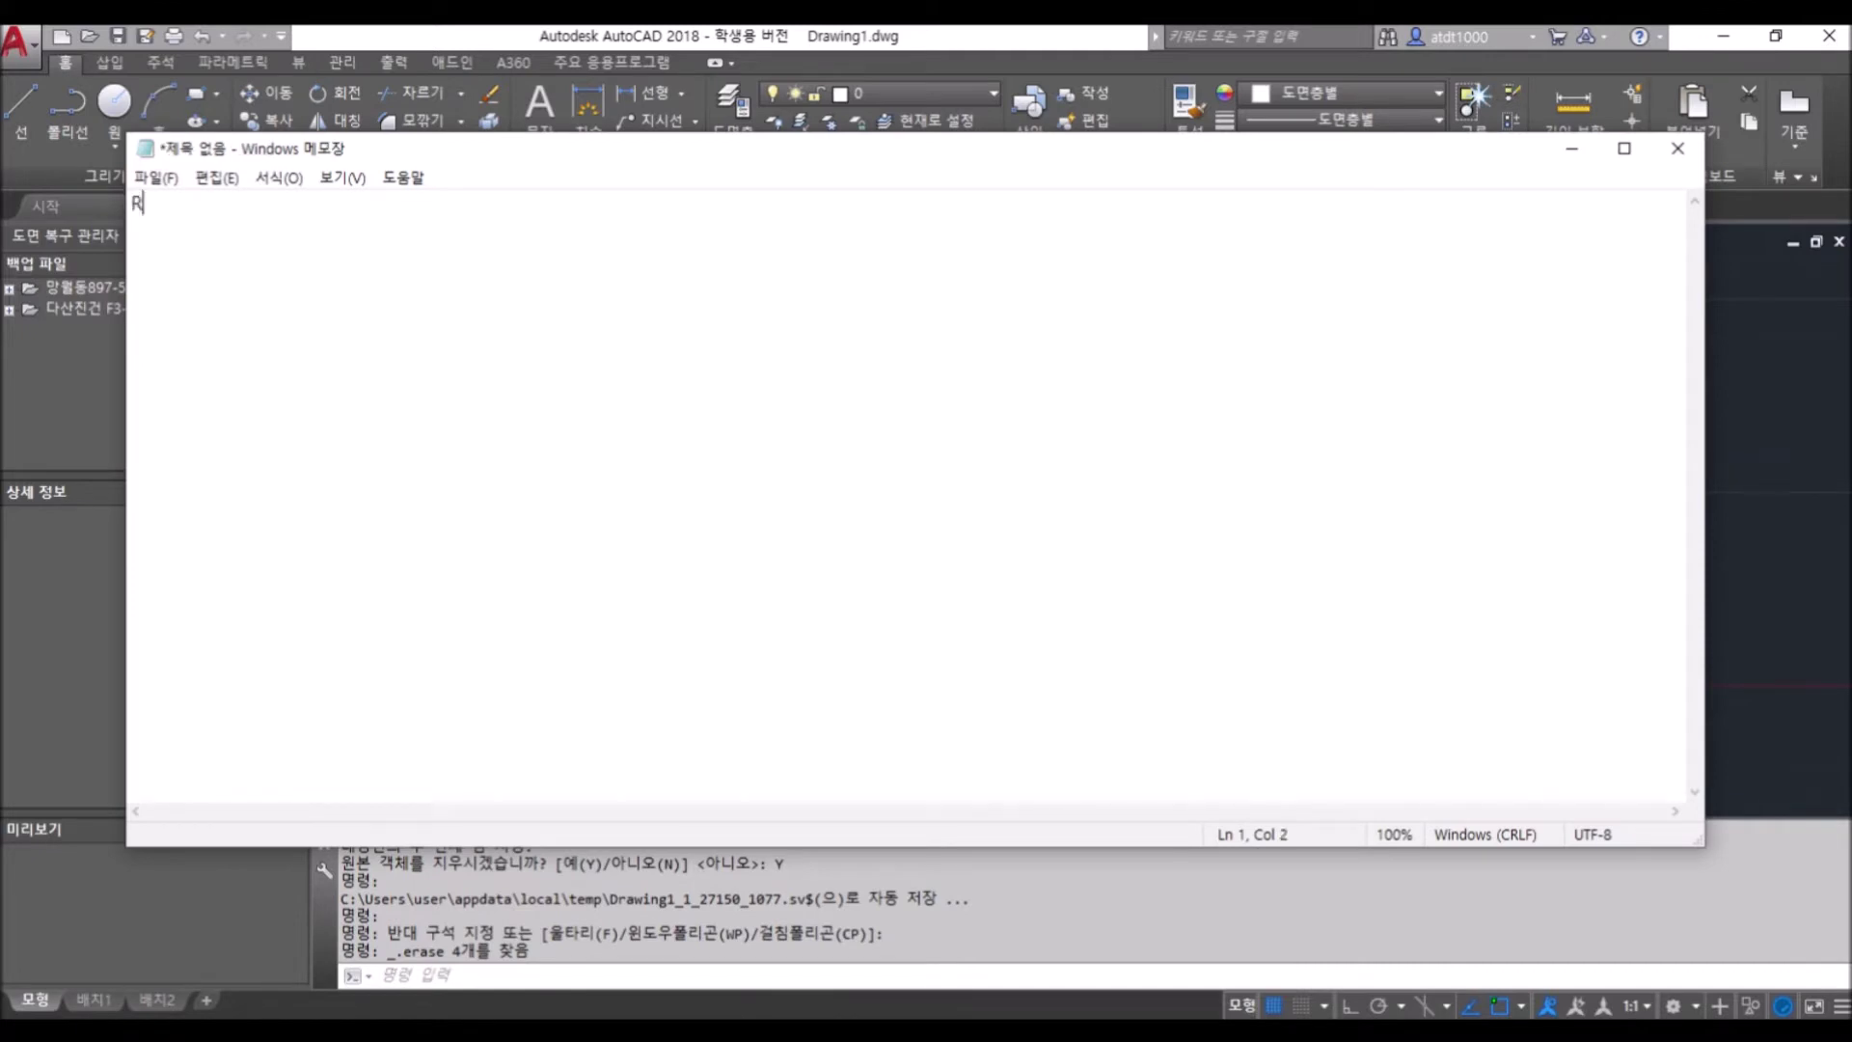
text(건물 구성요소)
key(Return)
key(Return)
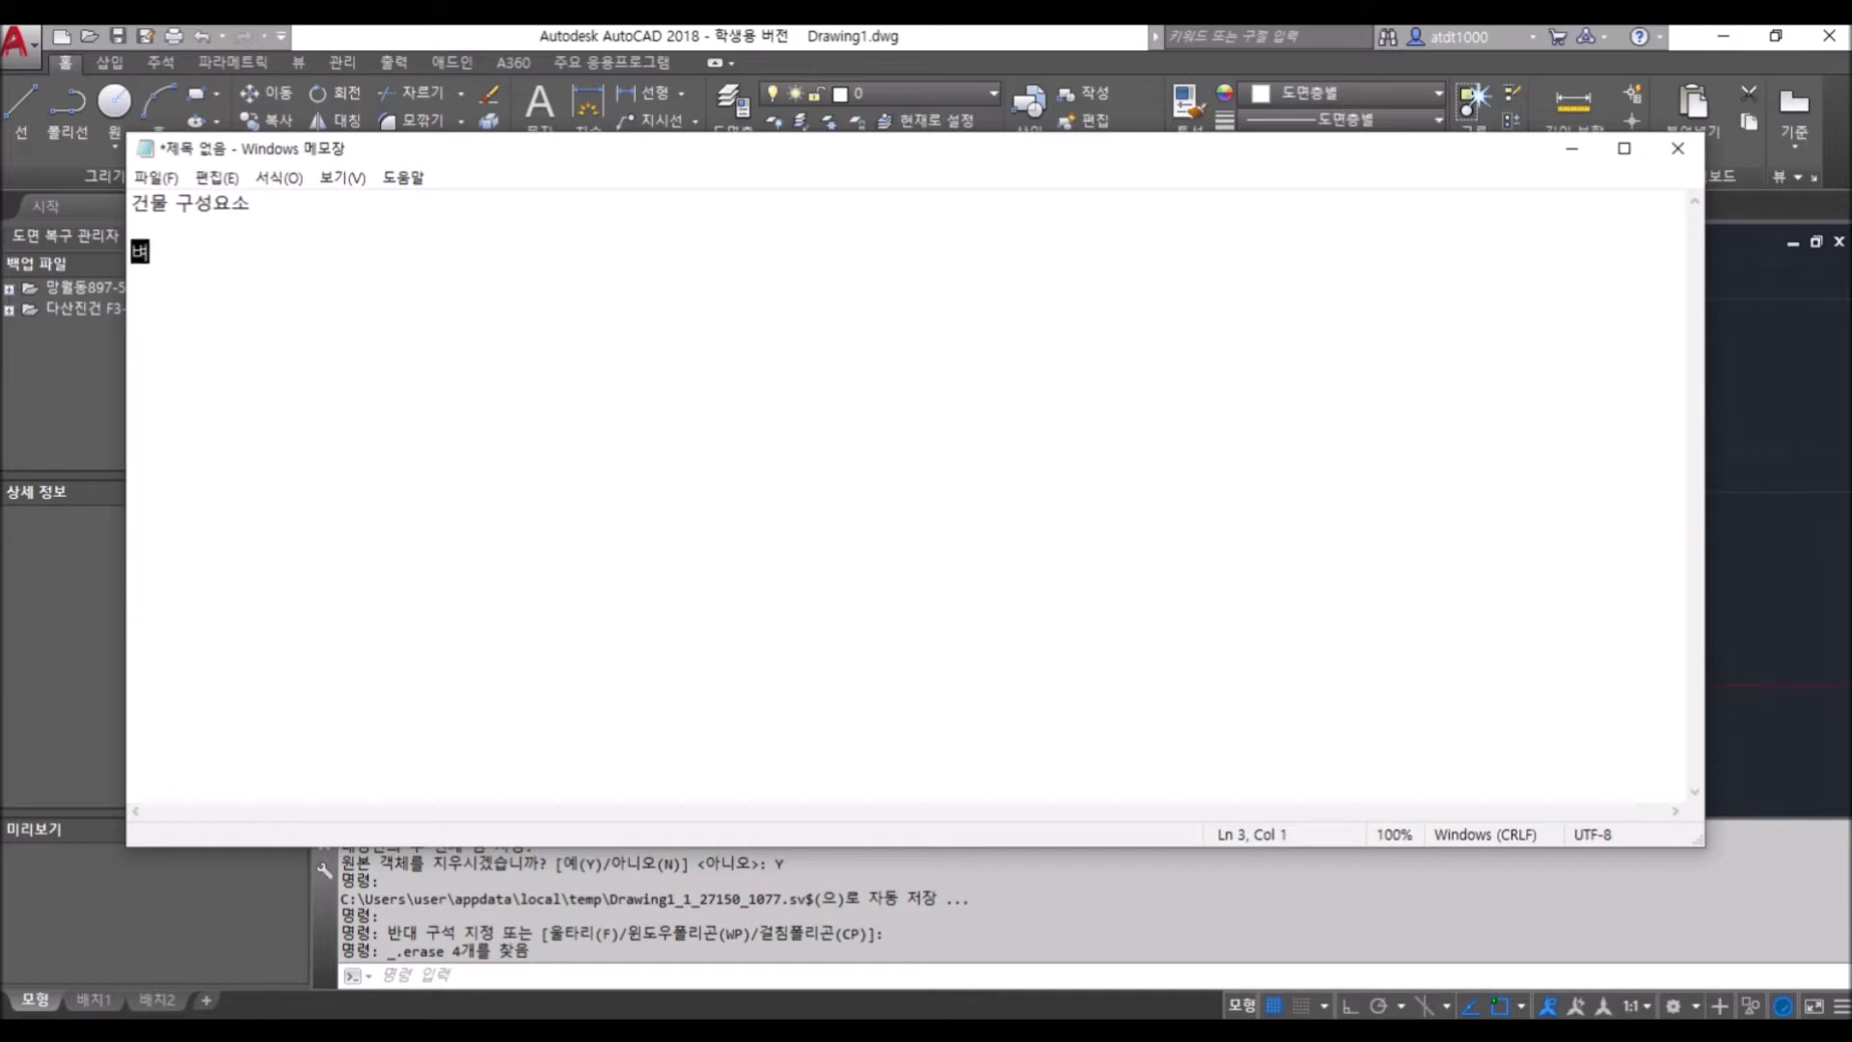
Write the building components "벽 바닥 기둥 창 문" on one line below the heading
text(벽 바다)
text(둥 창)
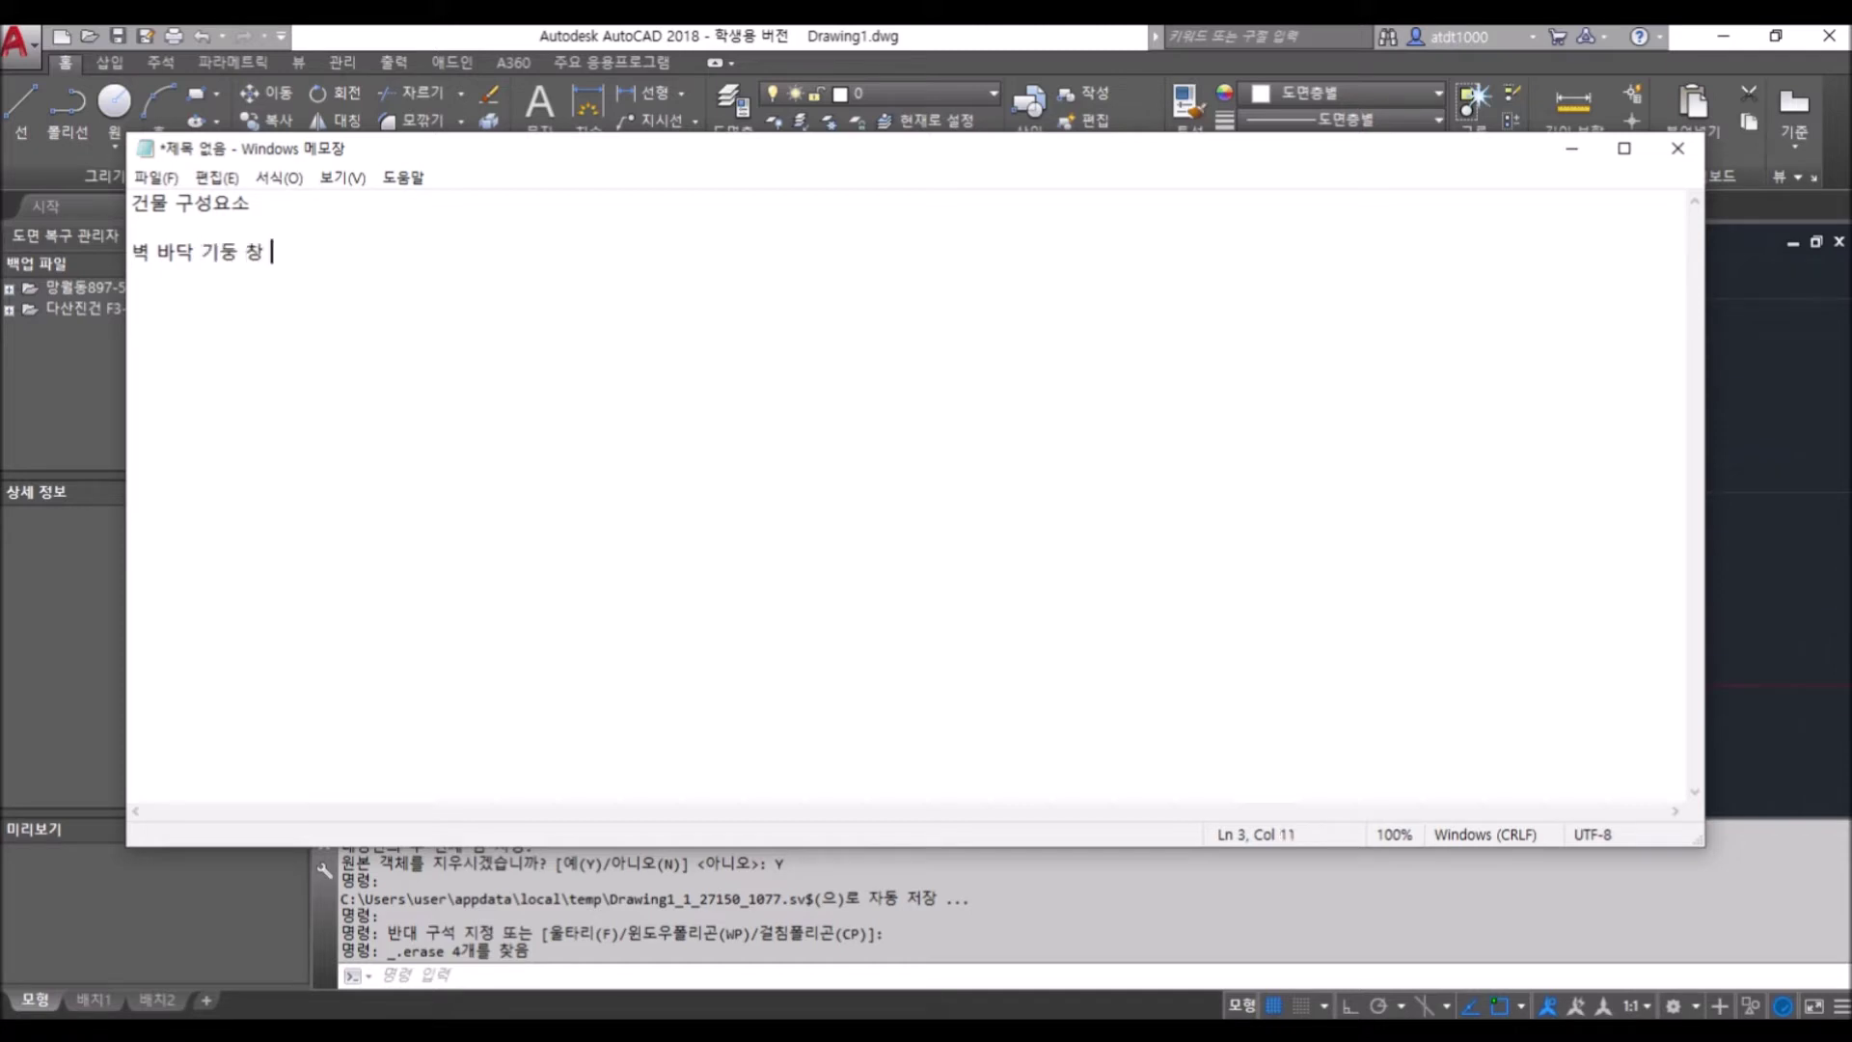
text( 문)
key(shift+Home)
key(Left)
key(shift+Home)
key(shift+Up)
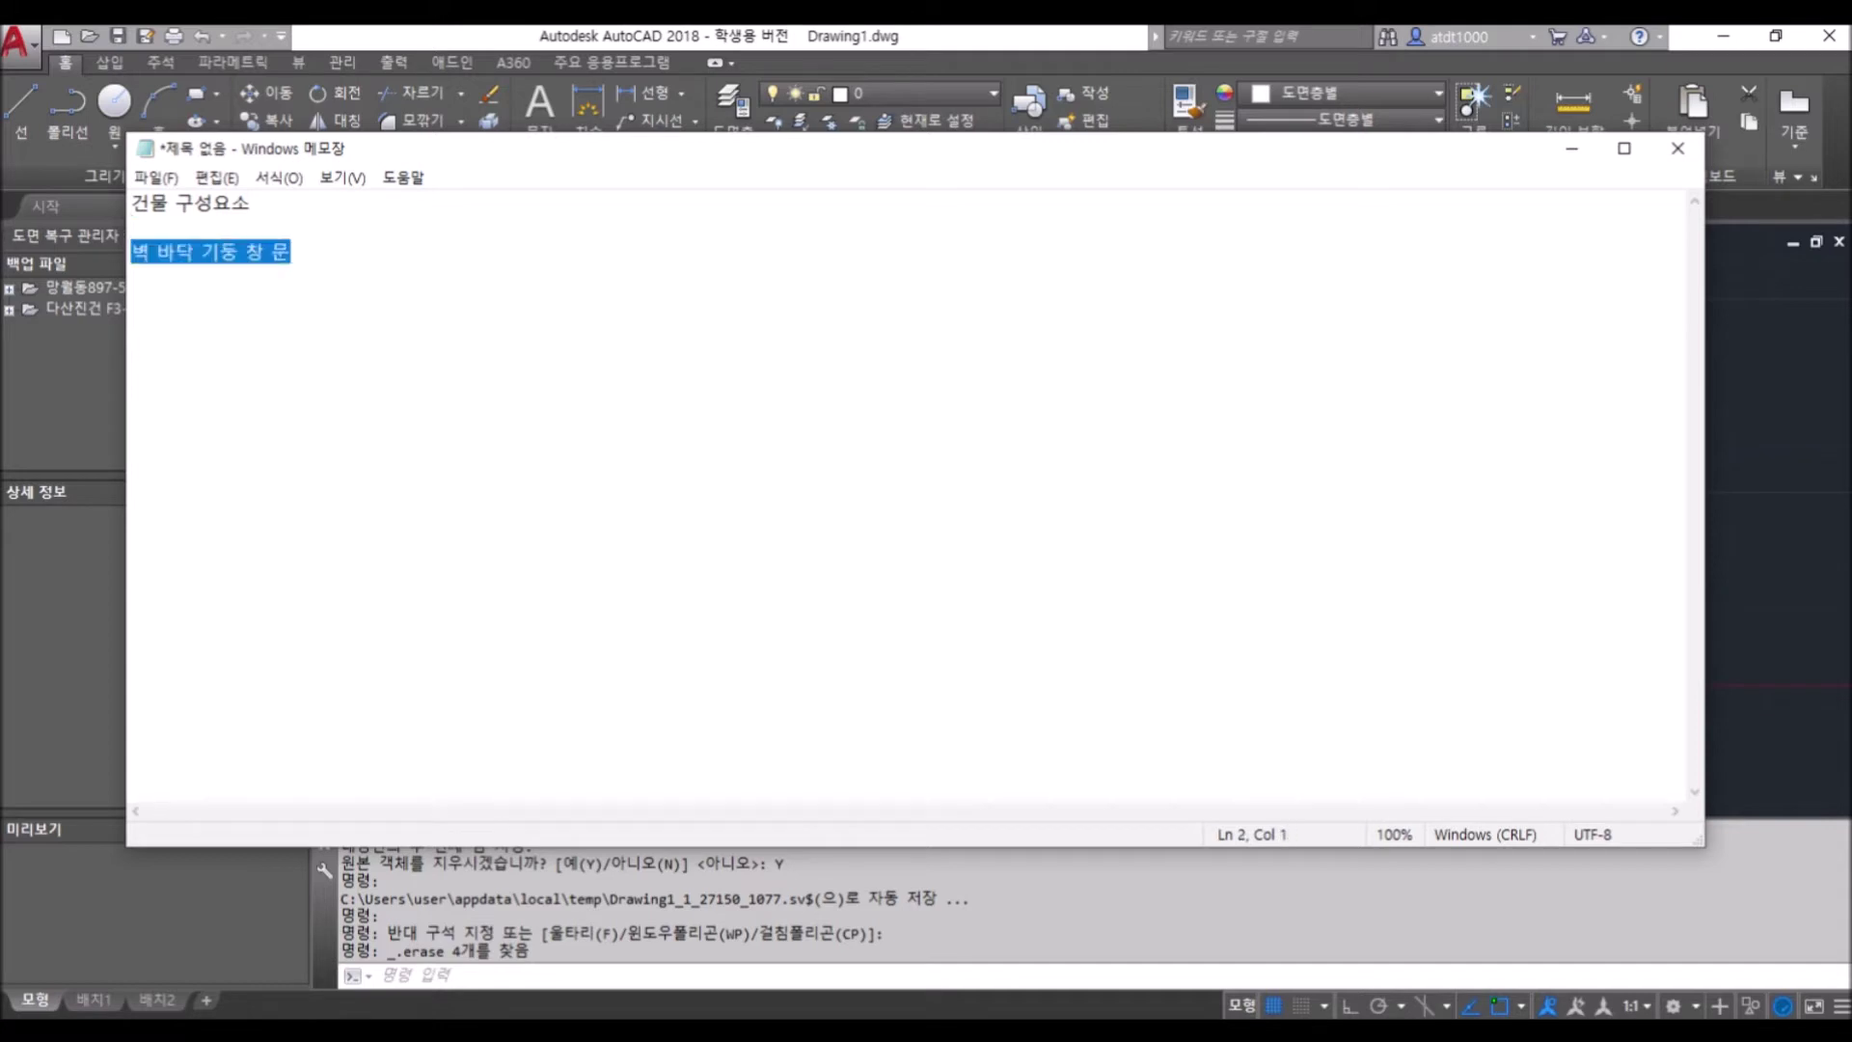
click(289, 200)
drag(289, 200, 290, 251)
click(132, 198)
drag(132, 202, 271, 222)
click(272, 223)
click(254, 205)
drag(132, 249, 285, 252)
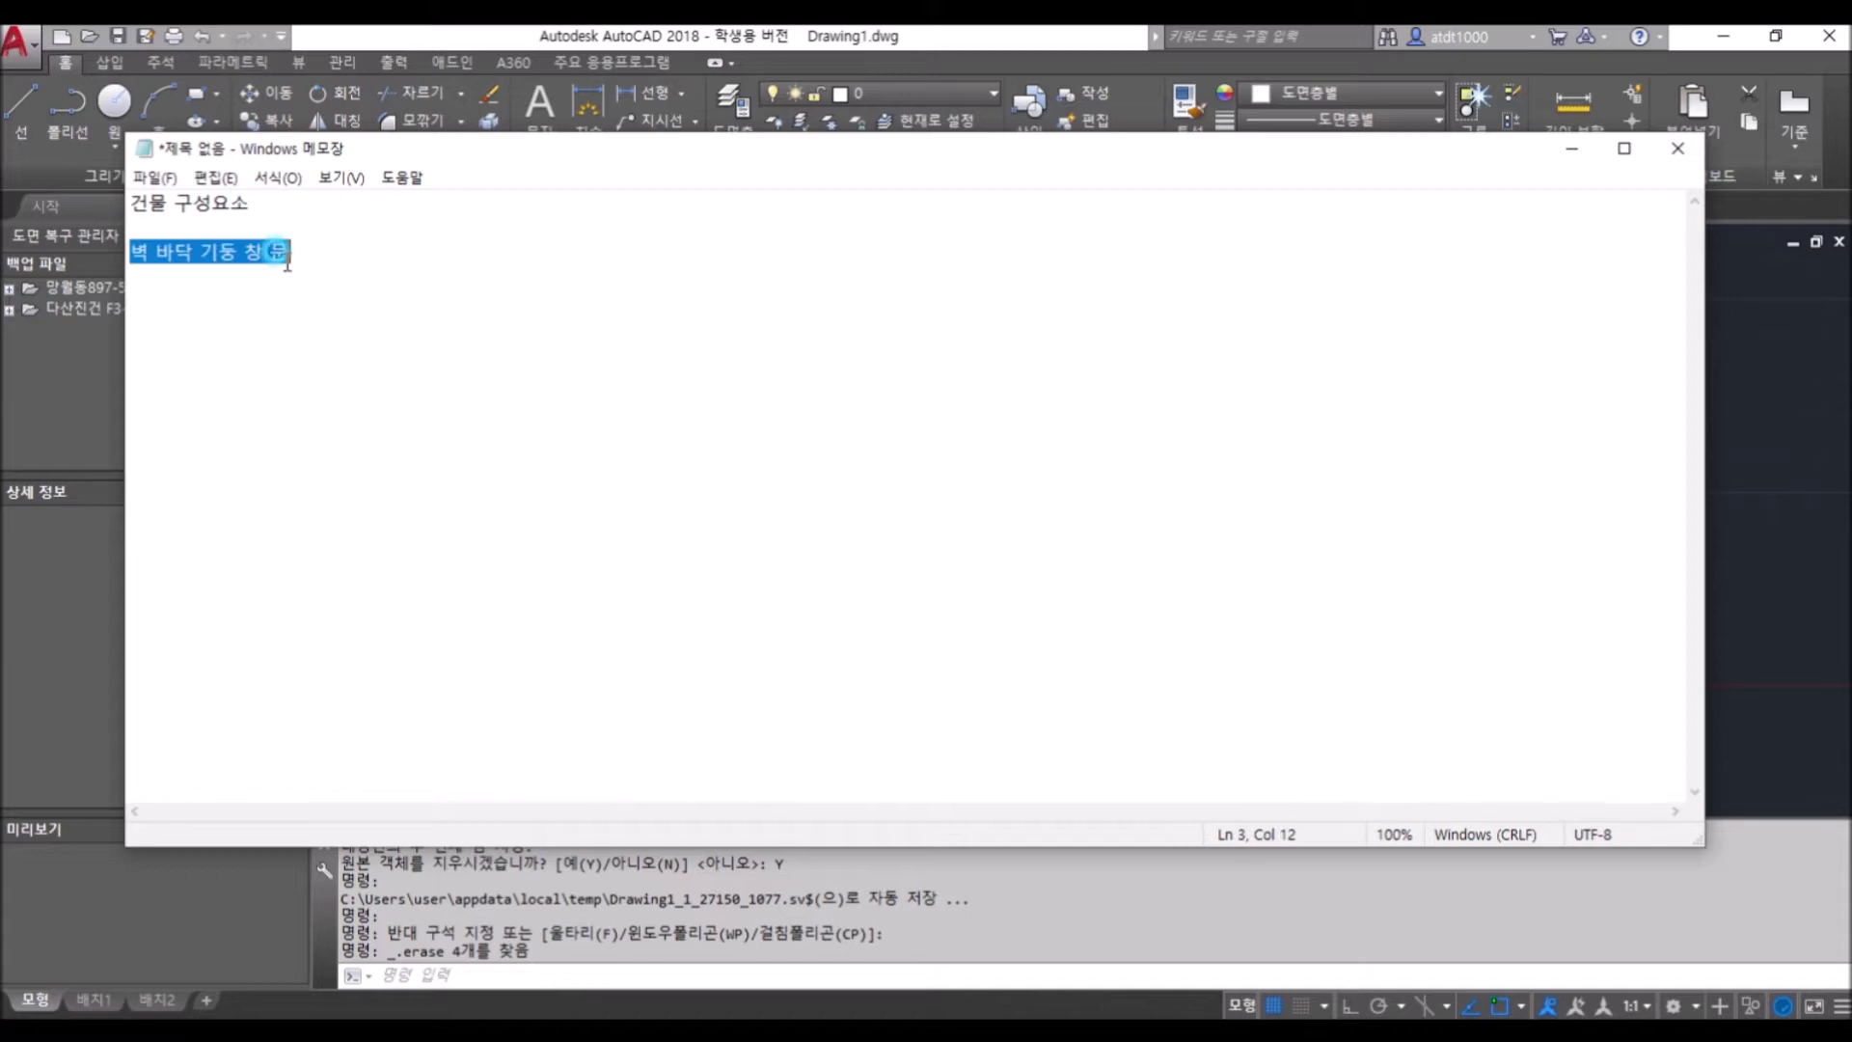
click(130, 200)
drag(134, 204, 257, 204)
click(288, 224)
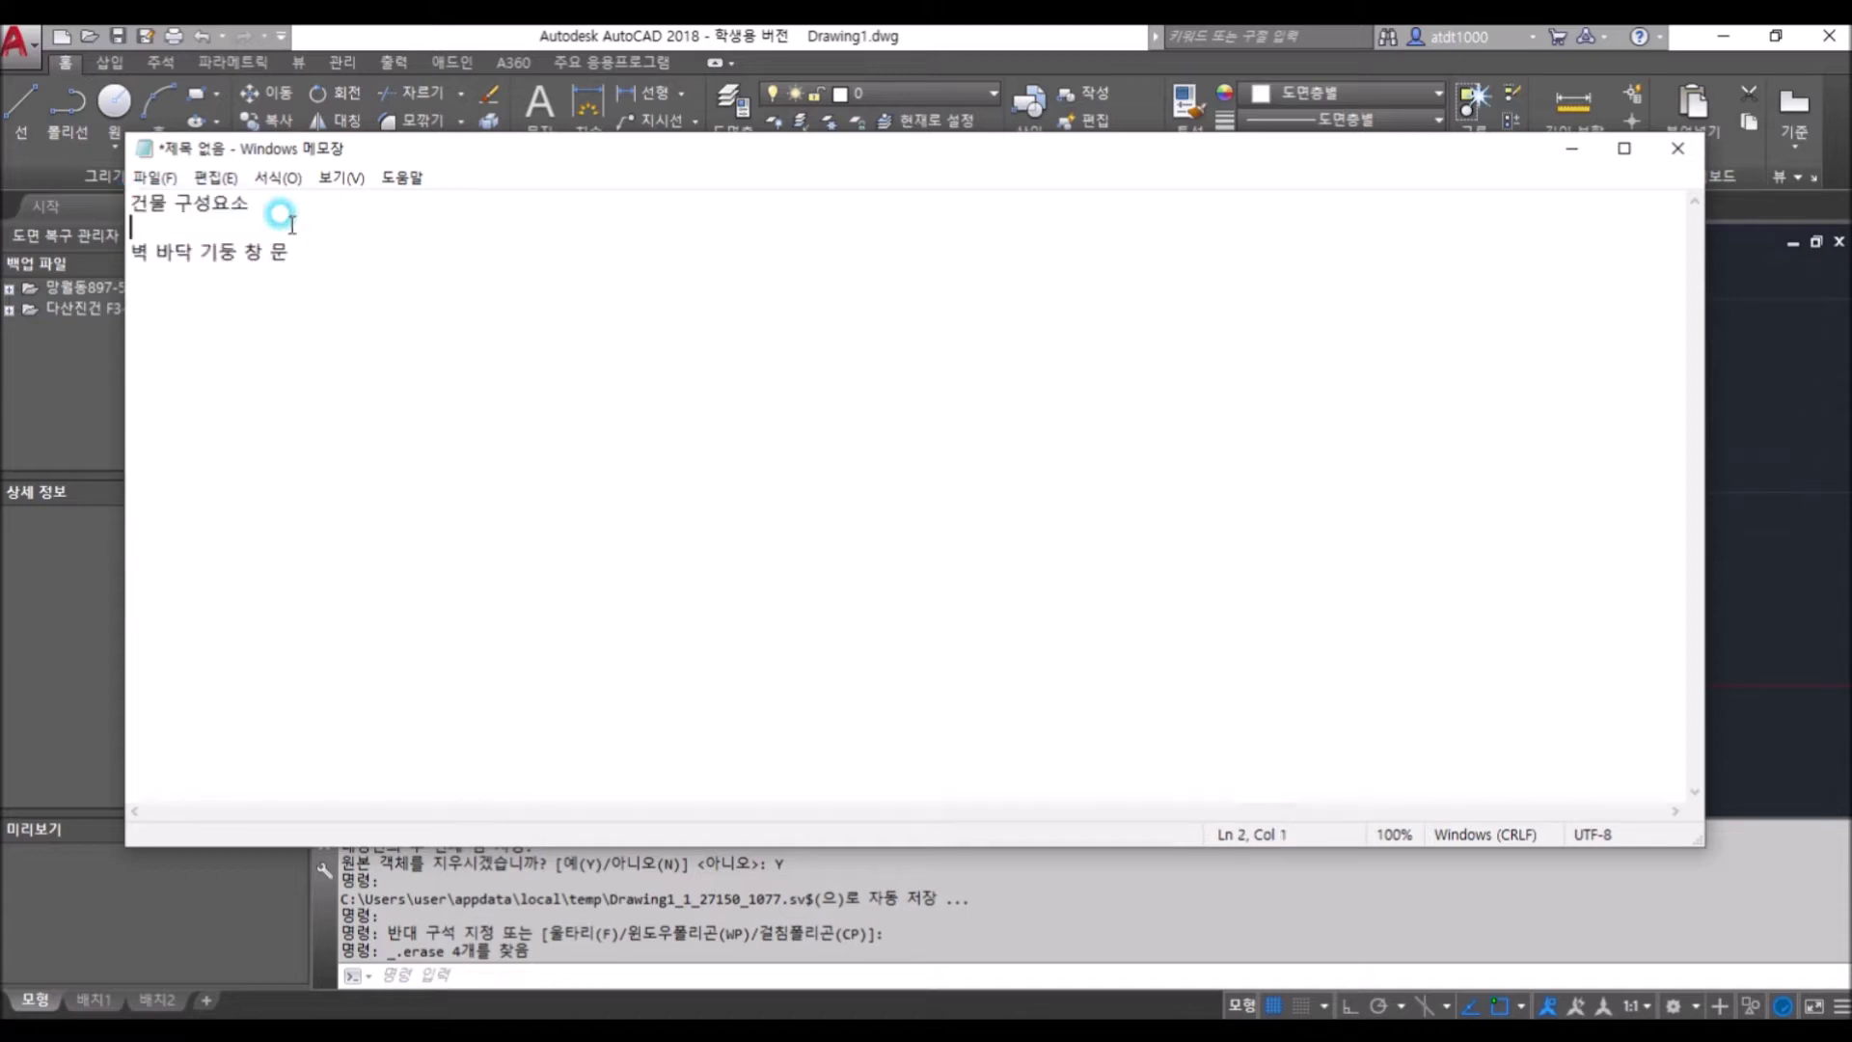
drag(152, 254, 133, 251)
mouse_move(290, 254)
mouse_down()
mouse_move(128, 248)
mouse_move(323, 247)
mouse_up()
click(123, 241)
click(322, 248)
Switch back to AutoCAD and draw a freehand horizontal rectangle above and to the right of the origin
key(alt+Tab)
text(REC)
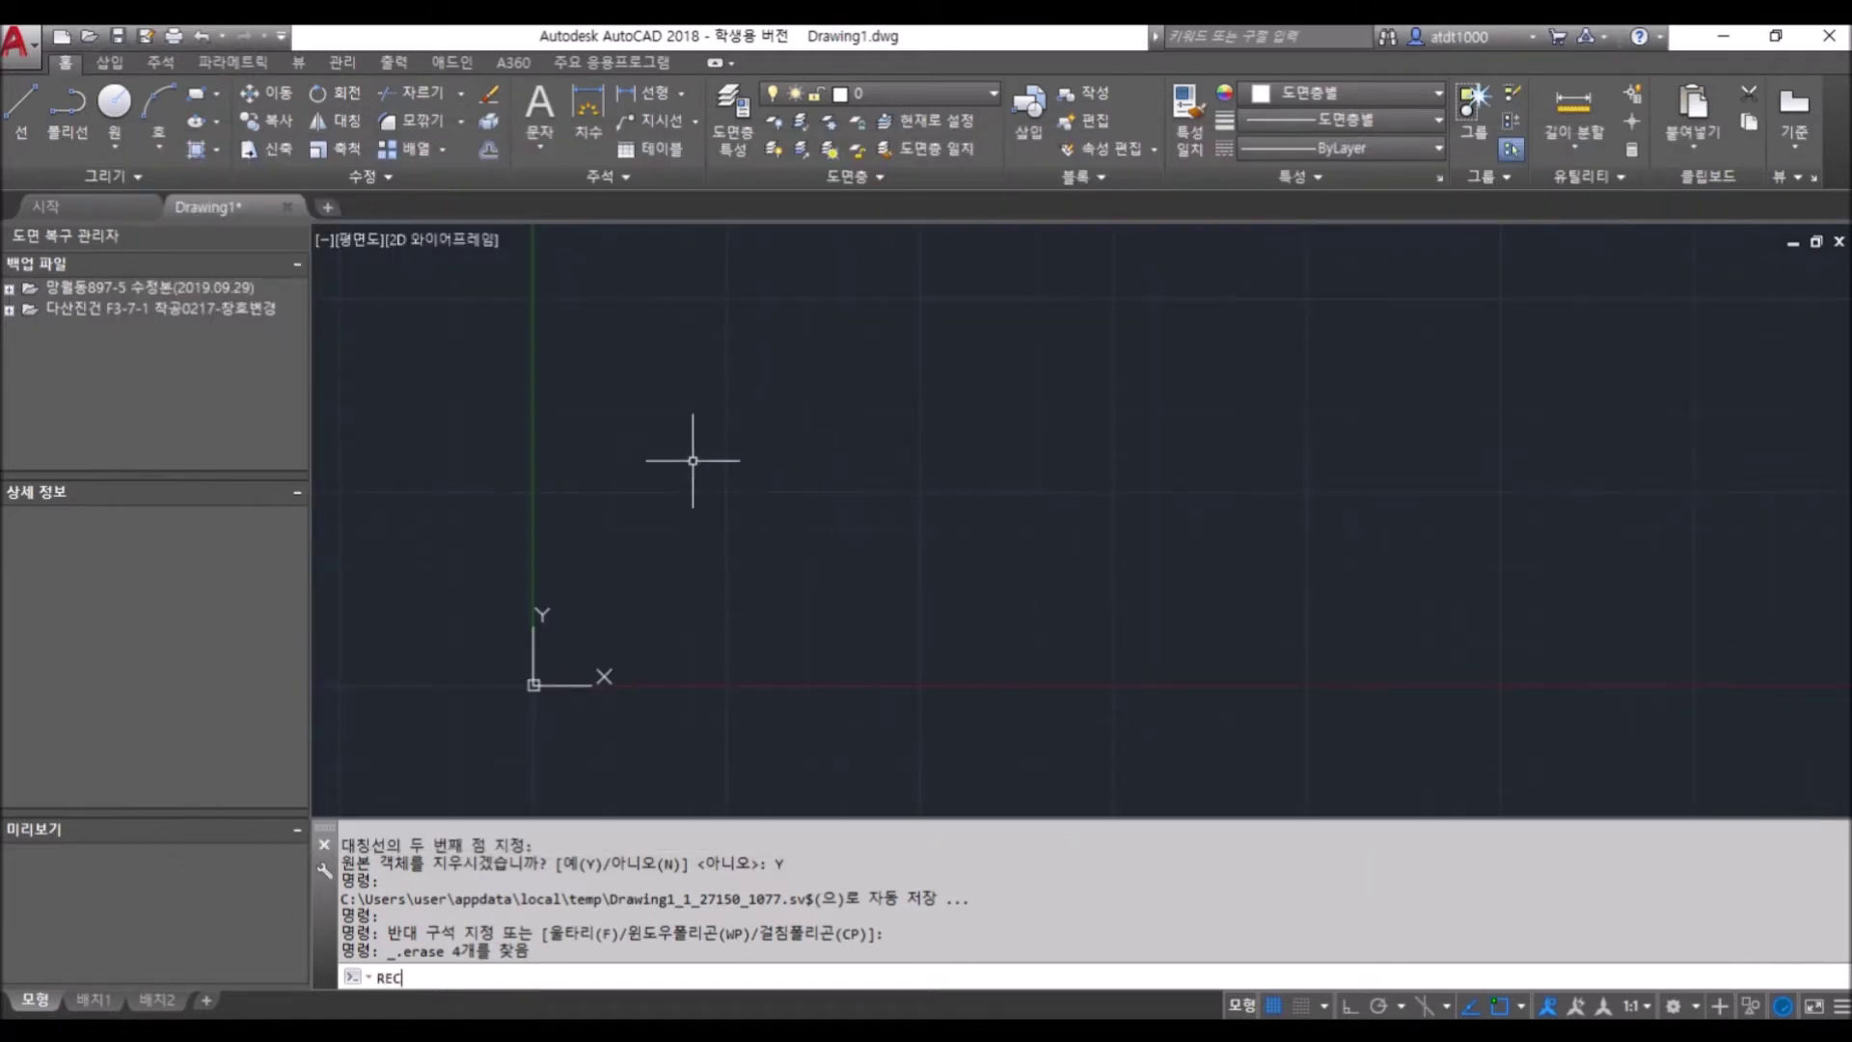
key(Return)
click(707, 410)
click(980, 537)
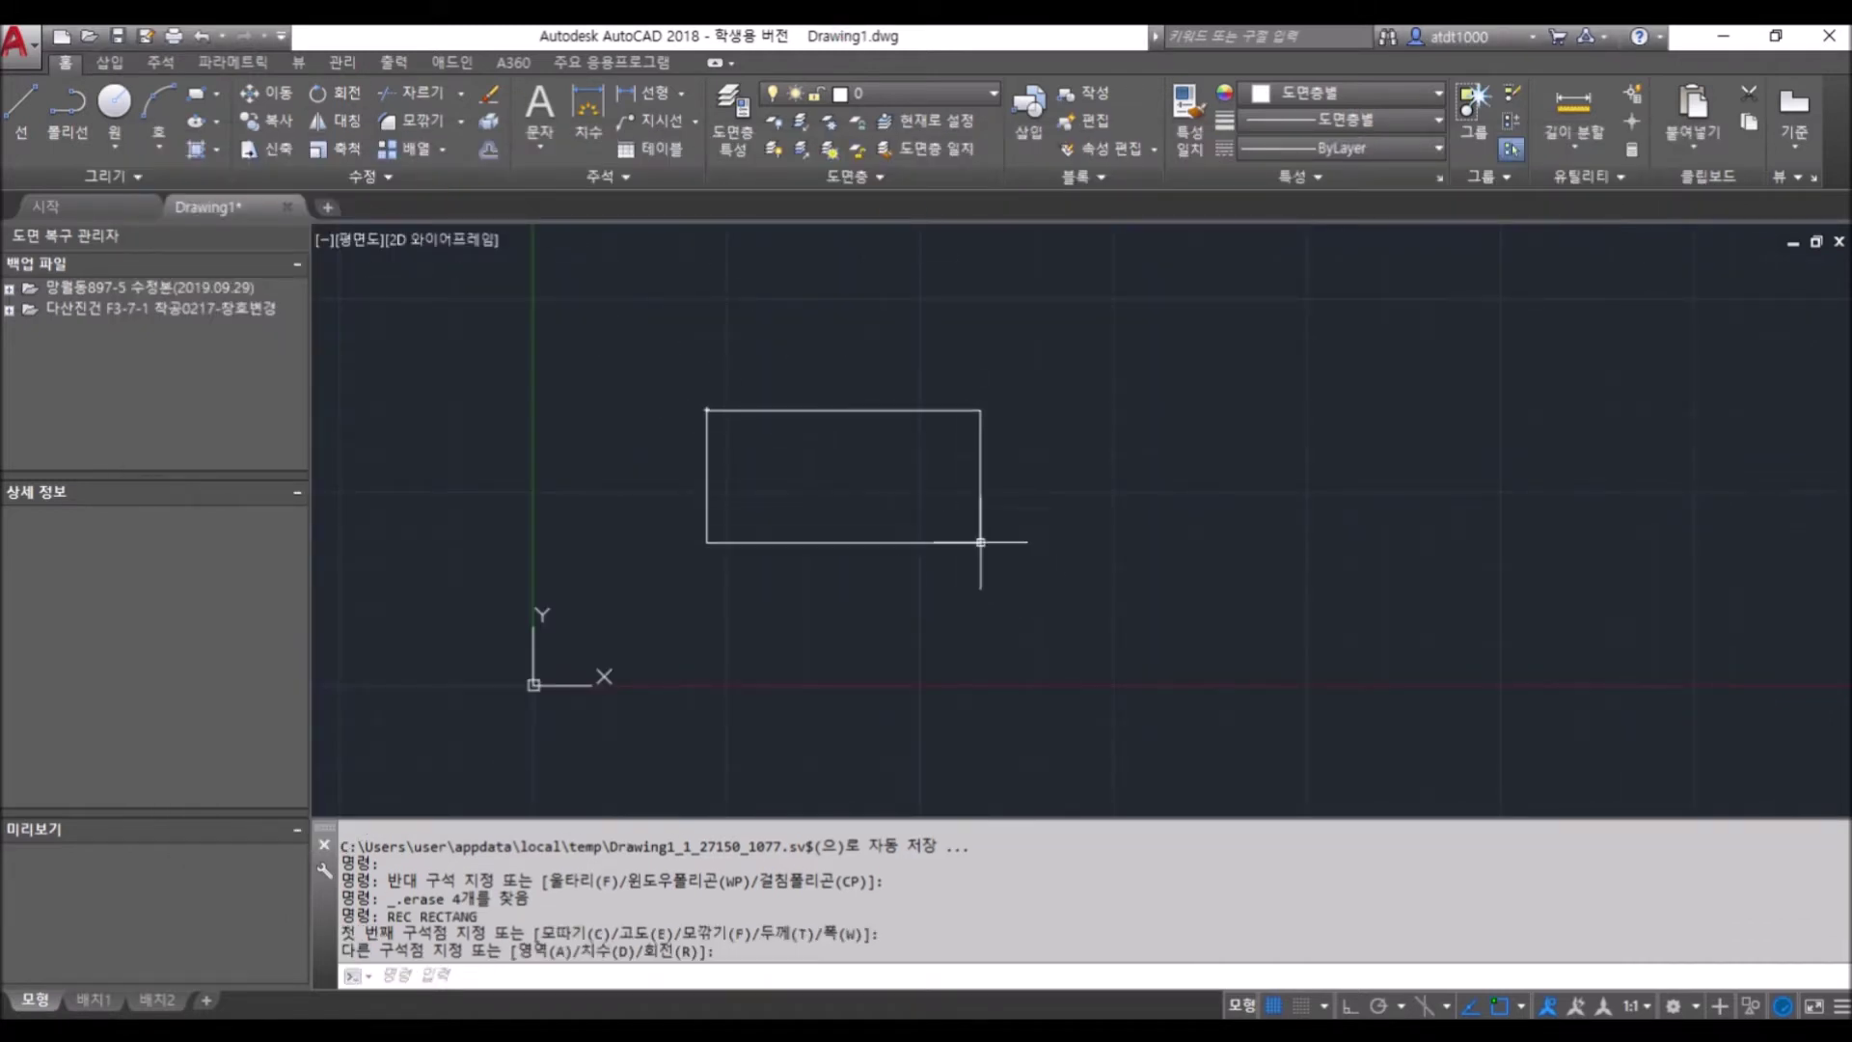
key(Escape)
key(Escape)
scroll(668, 363, up, 2)
scroll(1122, 631, down, 2)
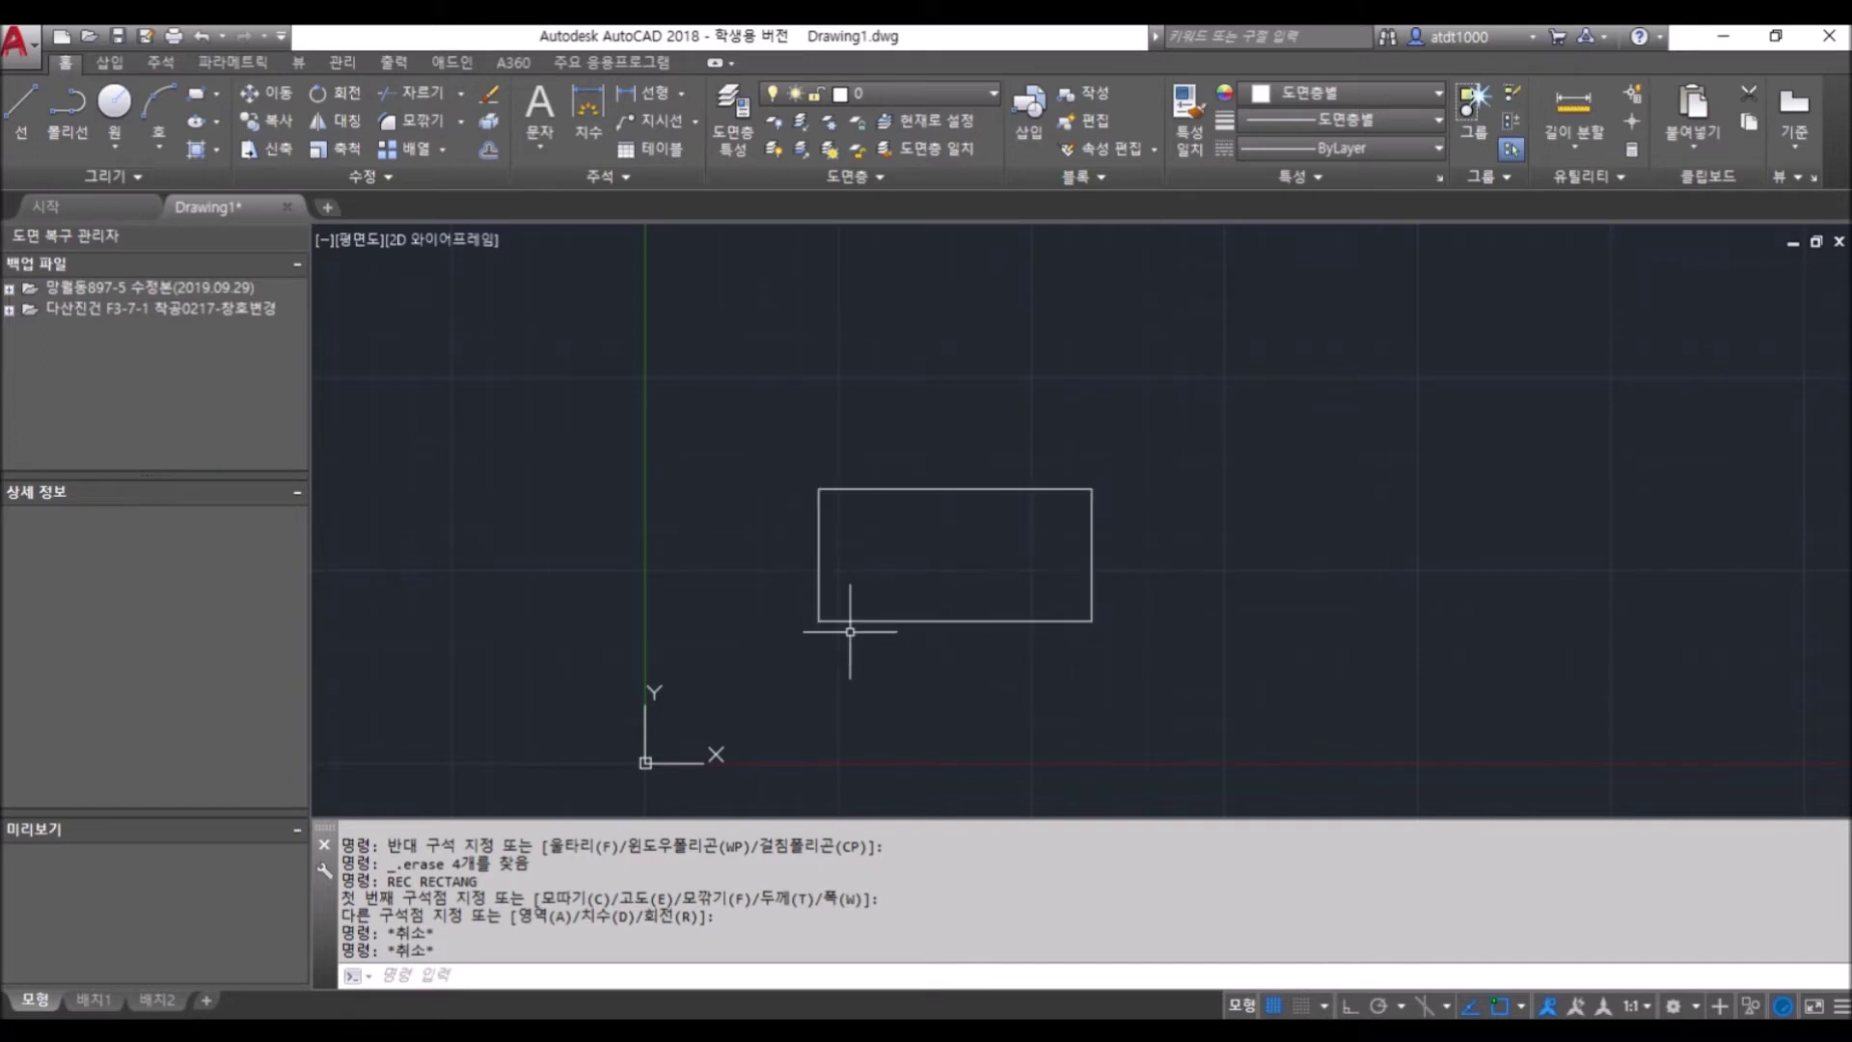
scroll(839, 538, down, 2)
scroll(880, 541, up, 4)
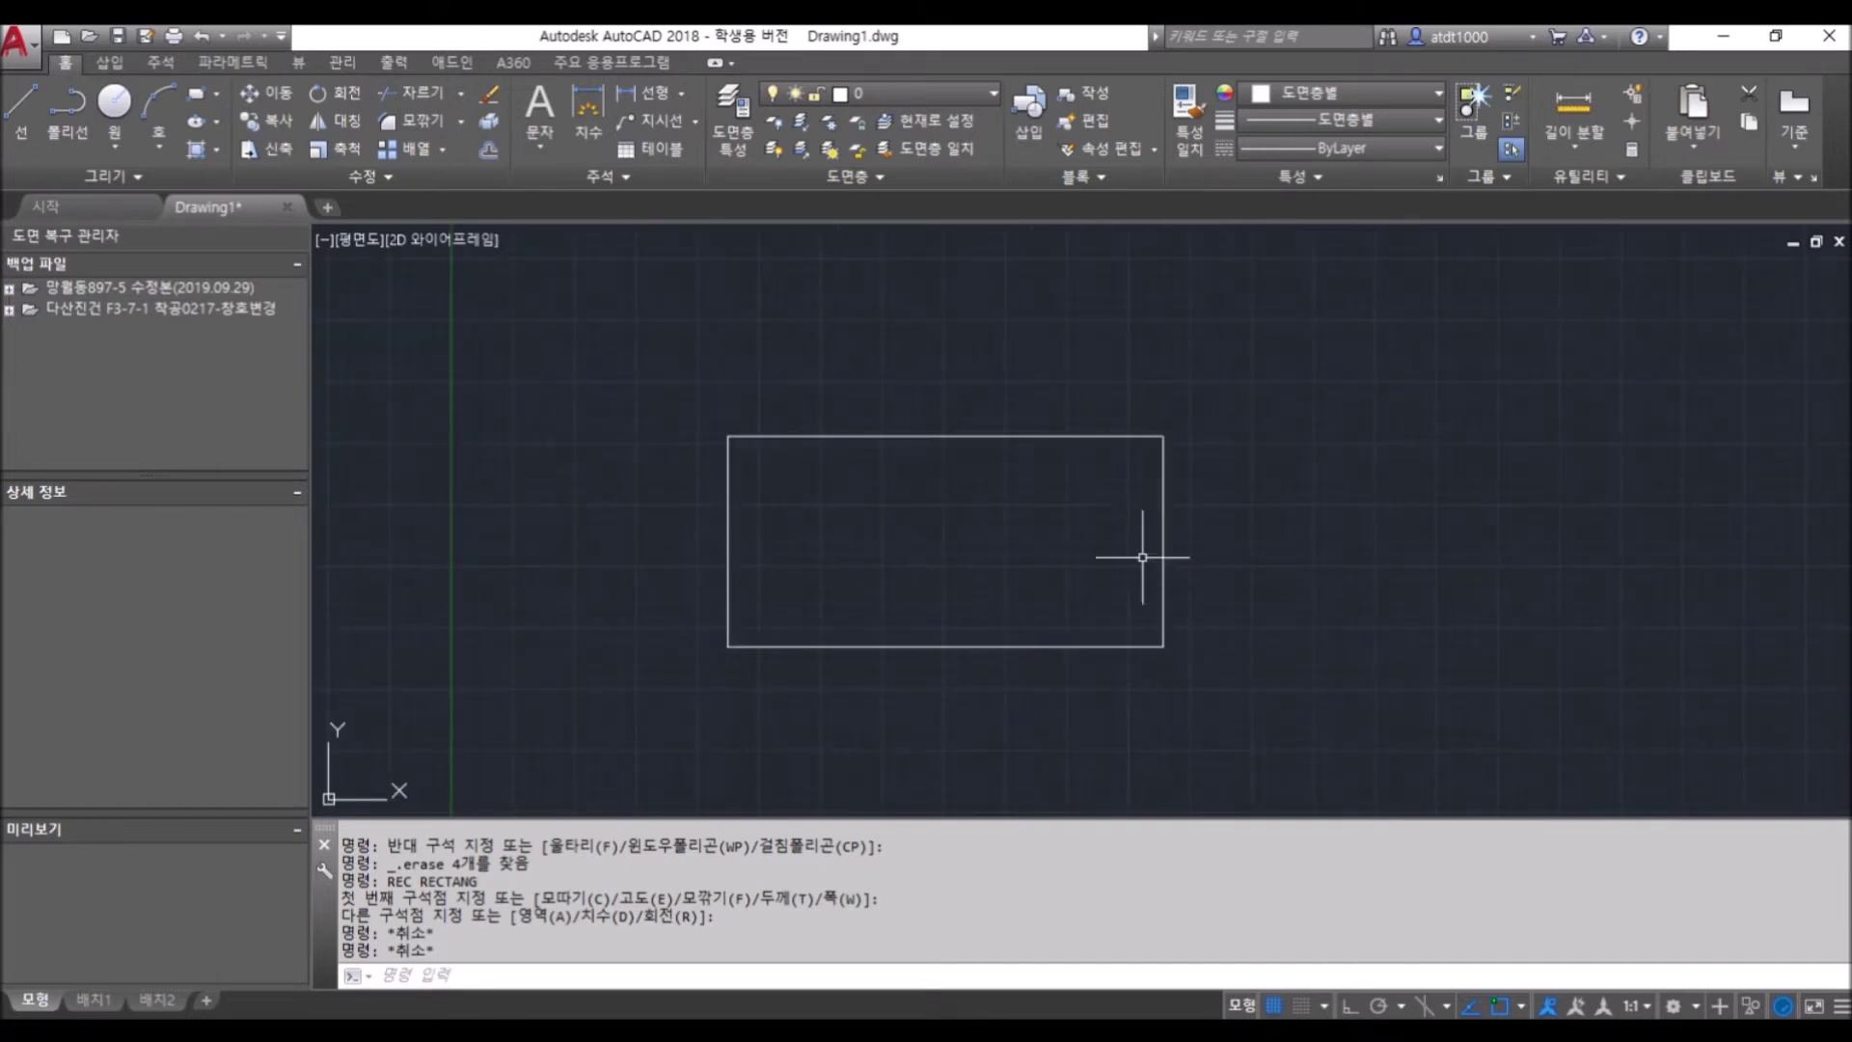
scroll(751, 463, down, 2)
scroll(744, 521, up, 2)
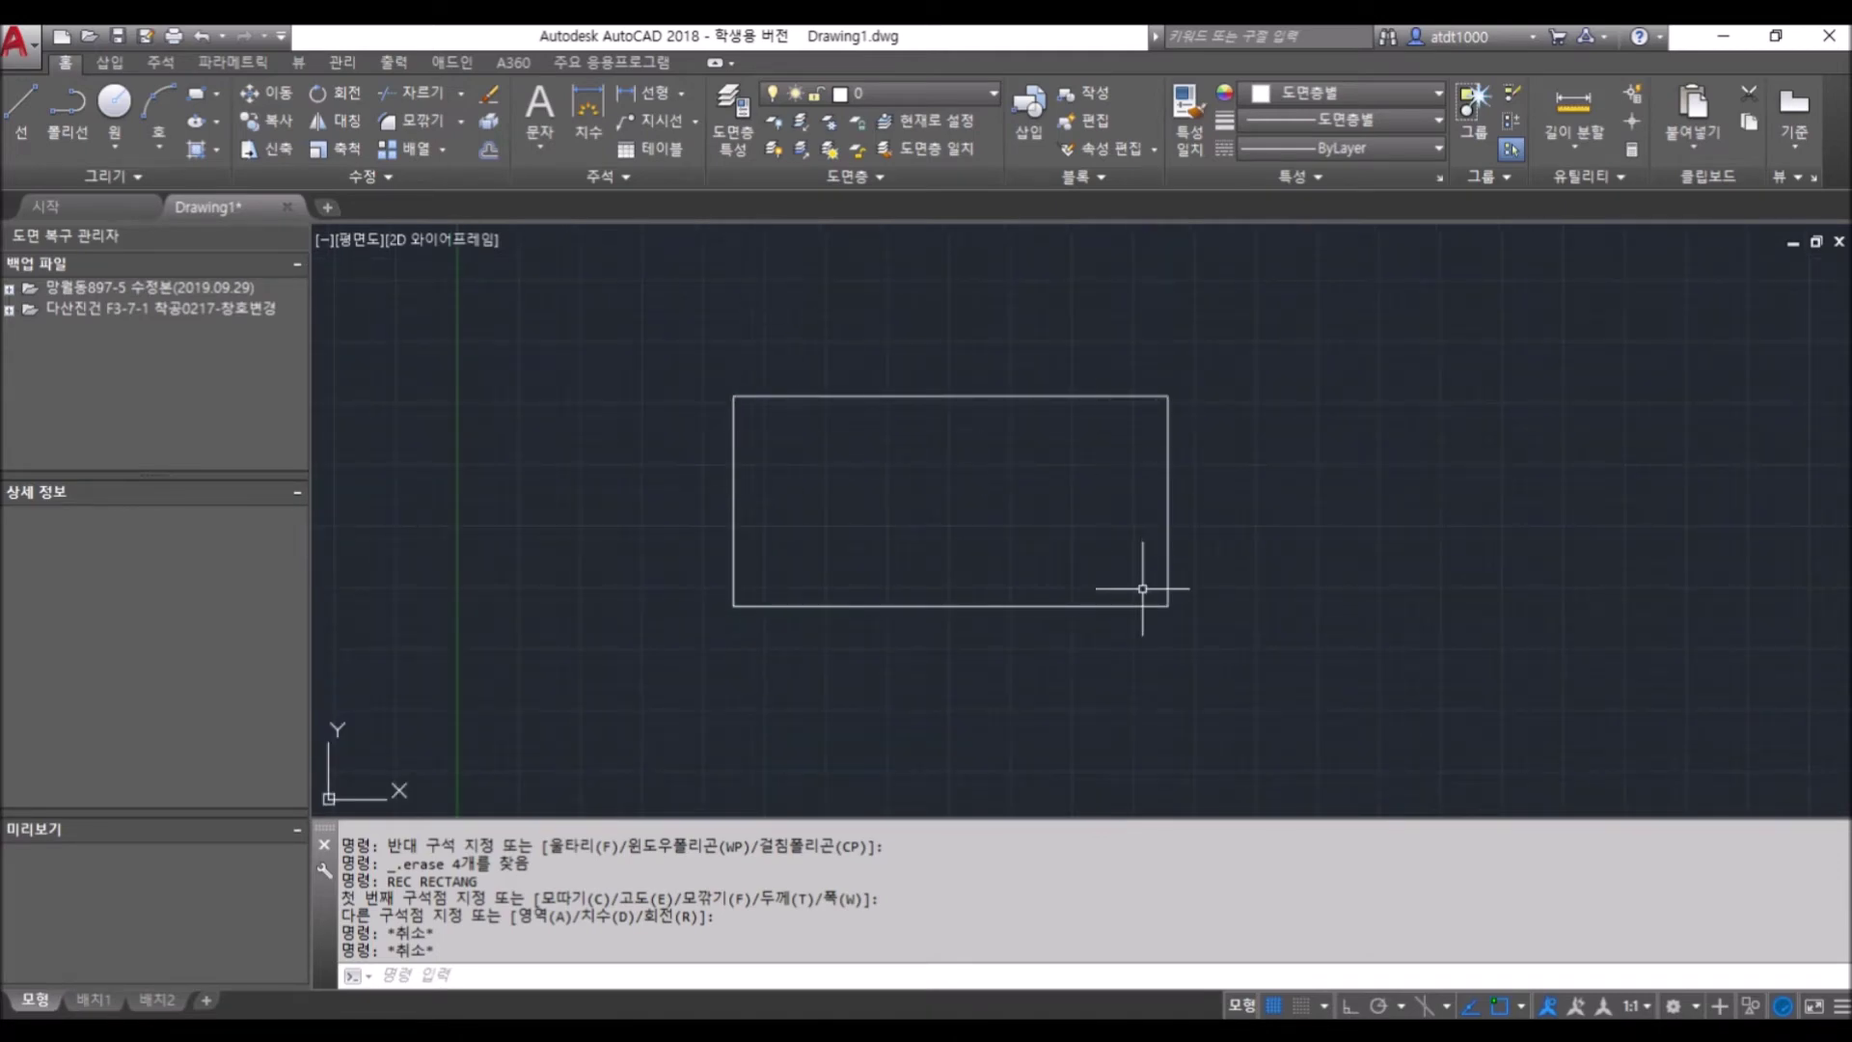
scroll(1055, 636, down, 2)
scroll(1054, 636, up, 3)
scroll(992, 541, down, 2)
scroll(756, 392, up, 2)
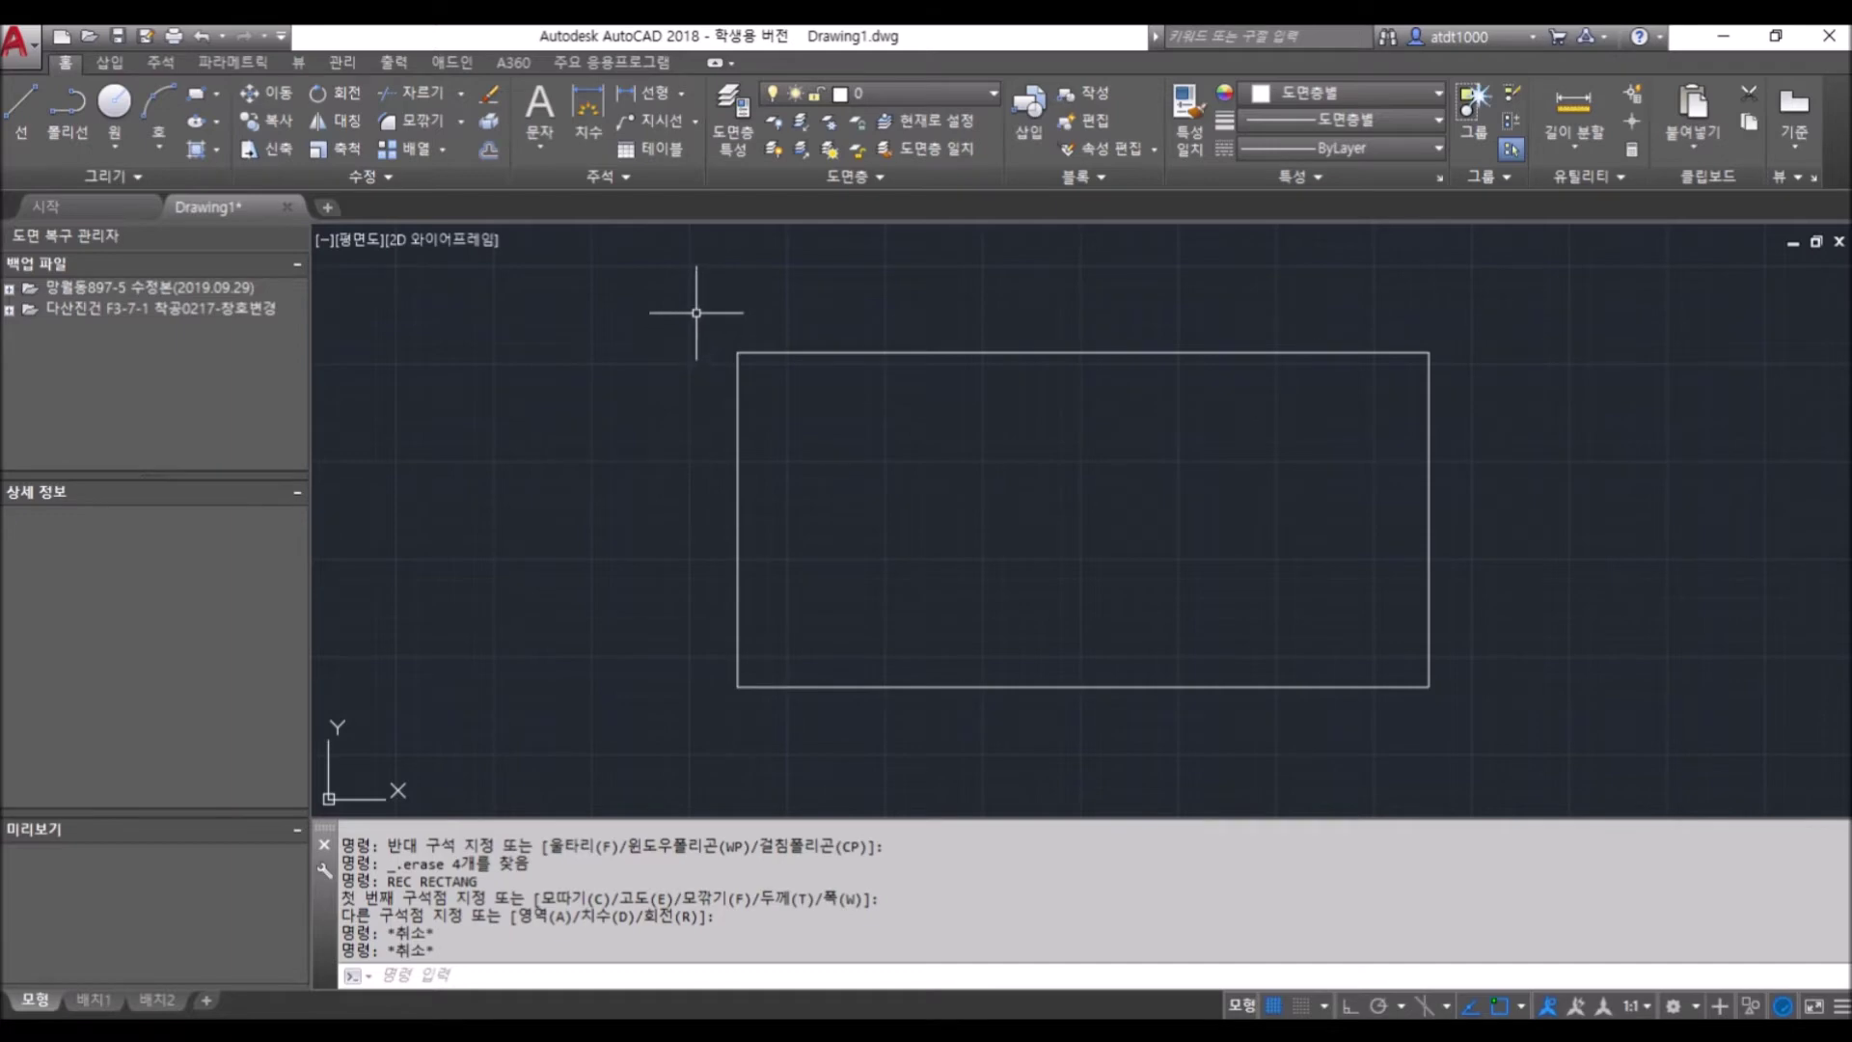
scroll(656, 332, down, 2)
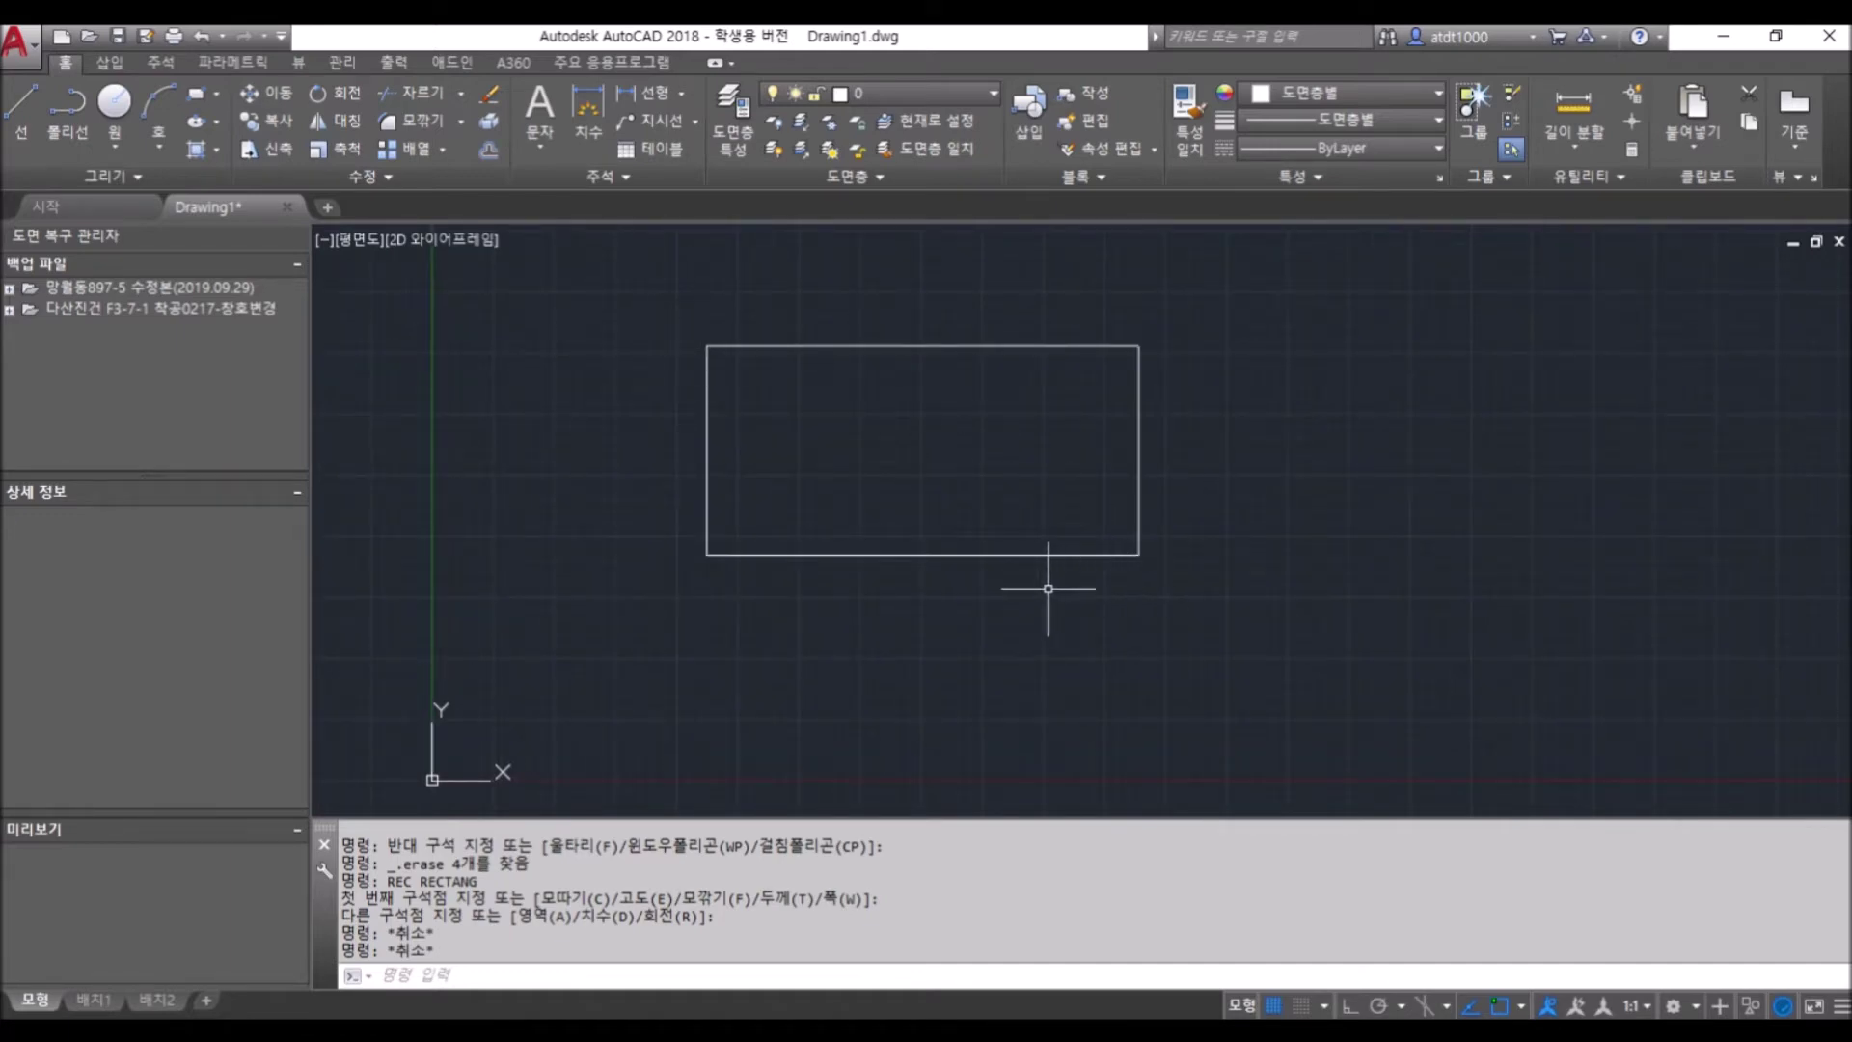
scroll(881, 503, down, 2)
scroll(881, 465, up, 2)
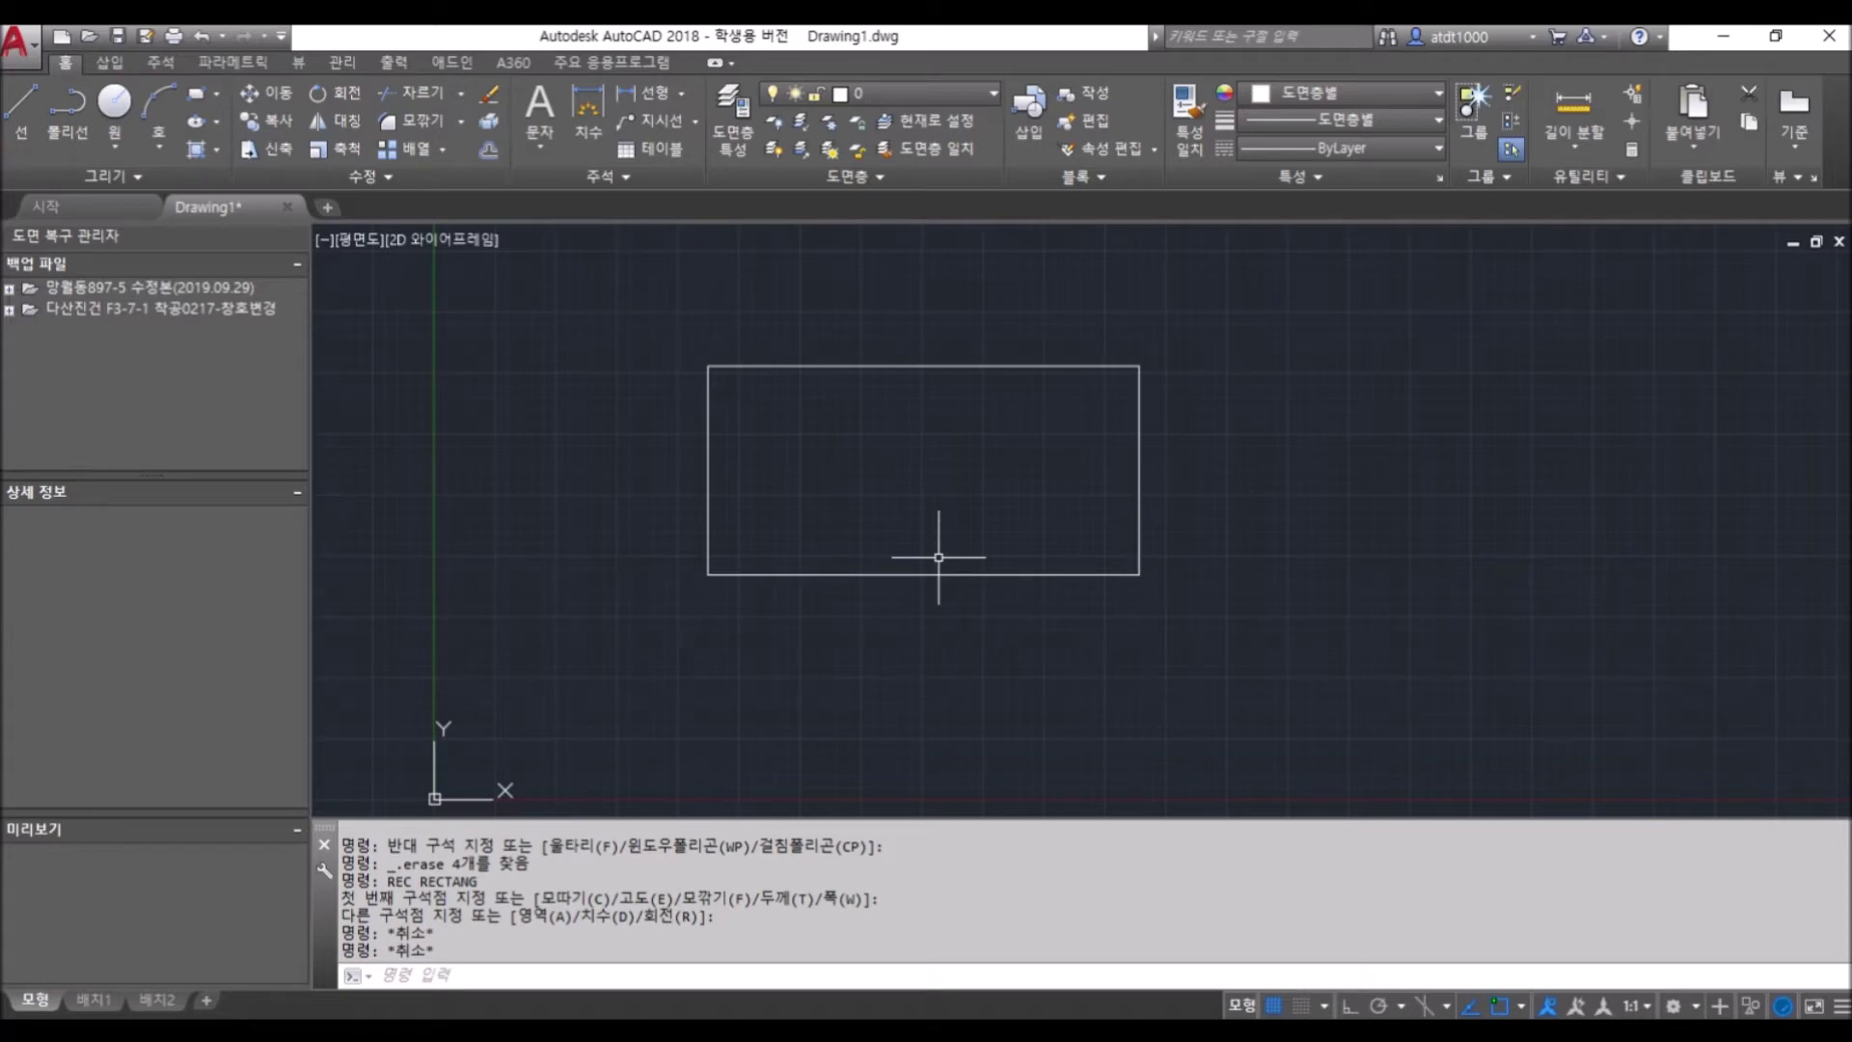
Erase the rectangle from the drawing
click(648, 338)
click(1367, 661)
key(Delete)
key(Escape)
key(Escape)
scroll(848, 434, down, 2)
scroll(848, 434, up, 2)
scroll(1269, 517, down, 2)
scroll(907, 689, up, 2)
scroll(910, 665, down, 1)
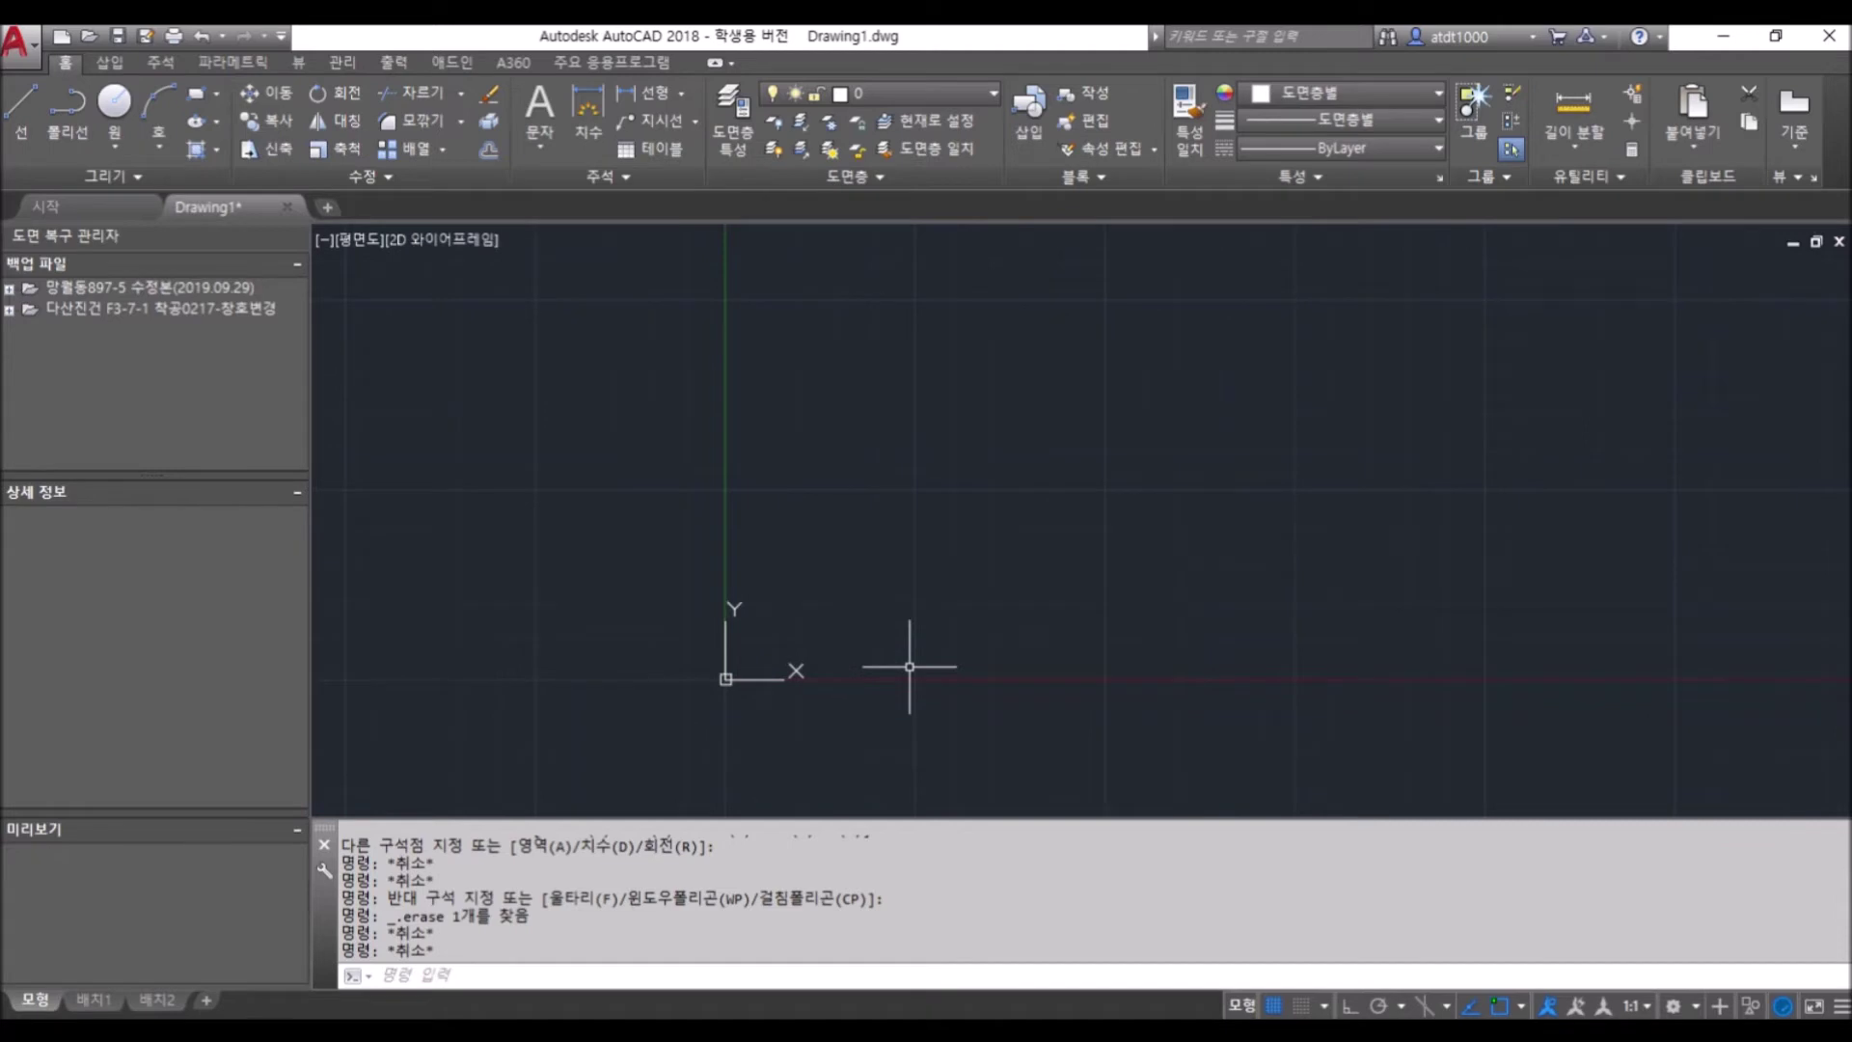
scroll(893, 608, up, 1)
scroll(775, 555, down, 1)
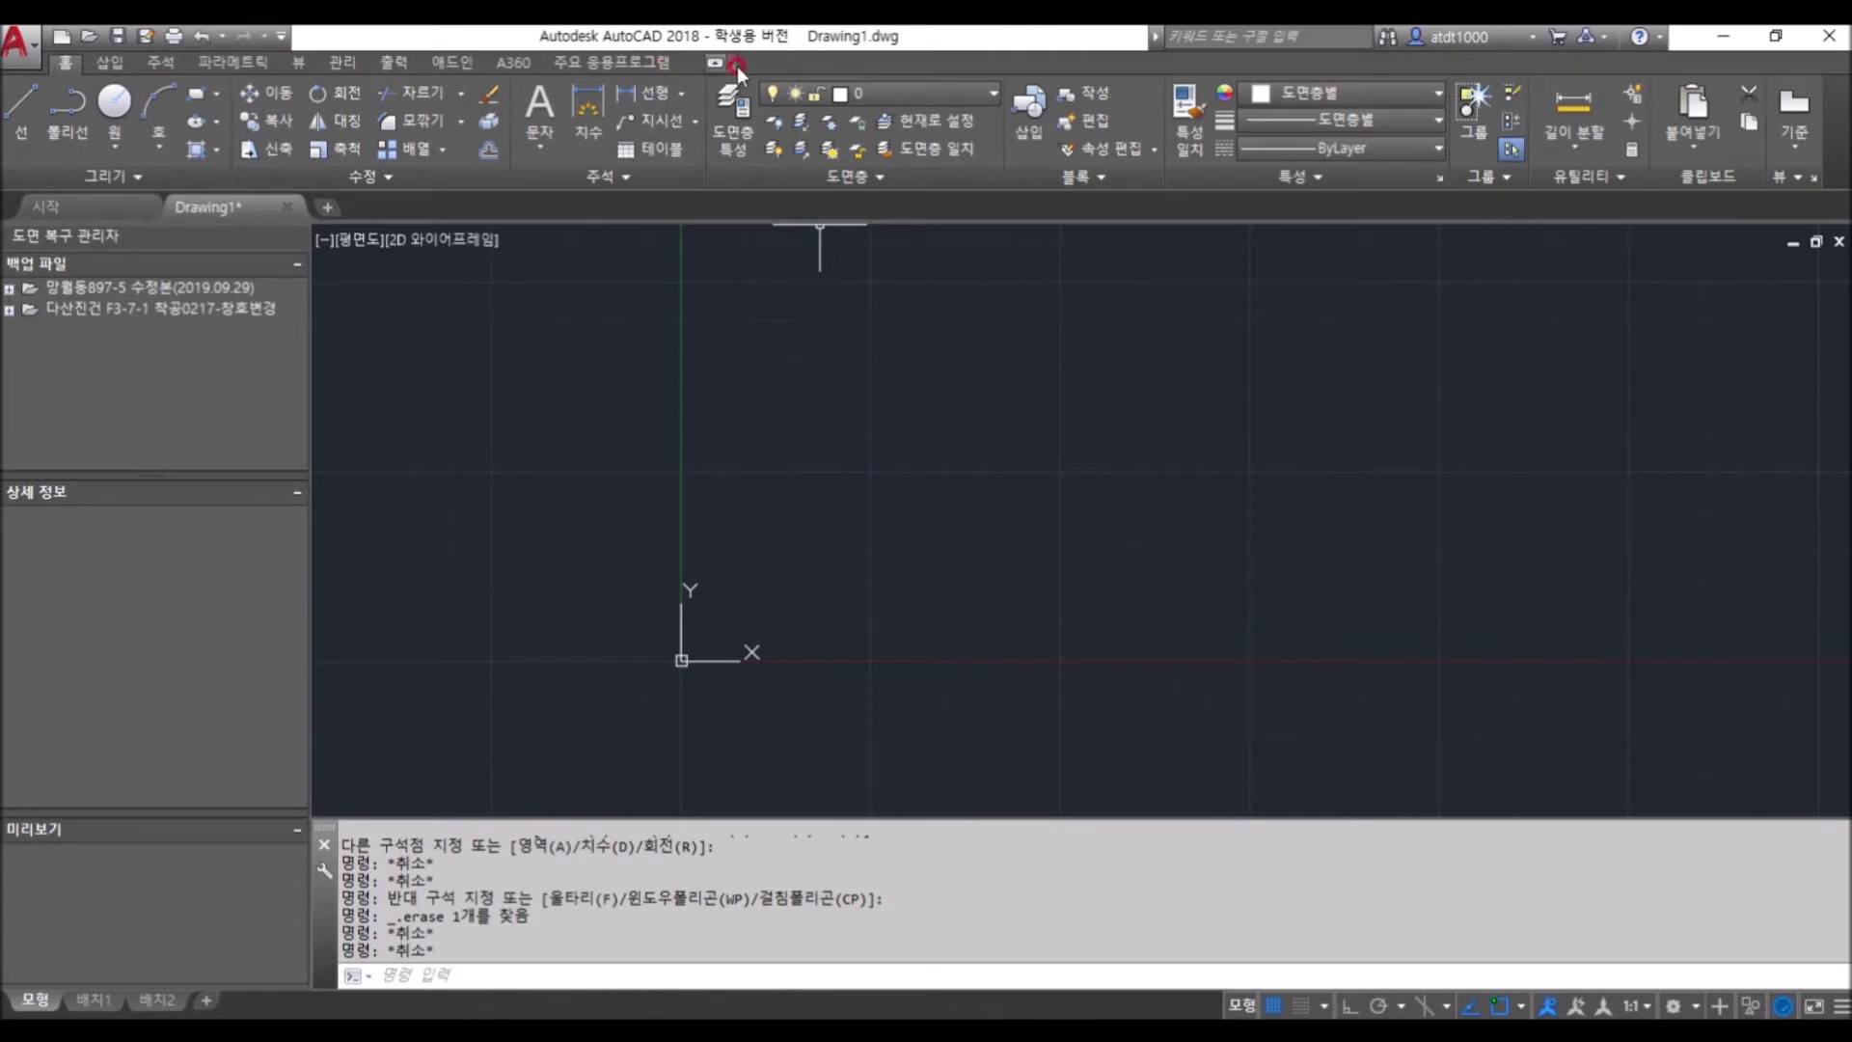
Open the Layer Properties Manager, move it over the drawing area, reduce its height and widen the status column
click(732, 132)
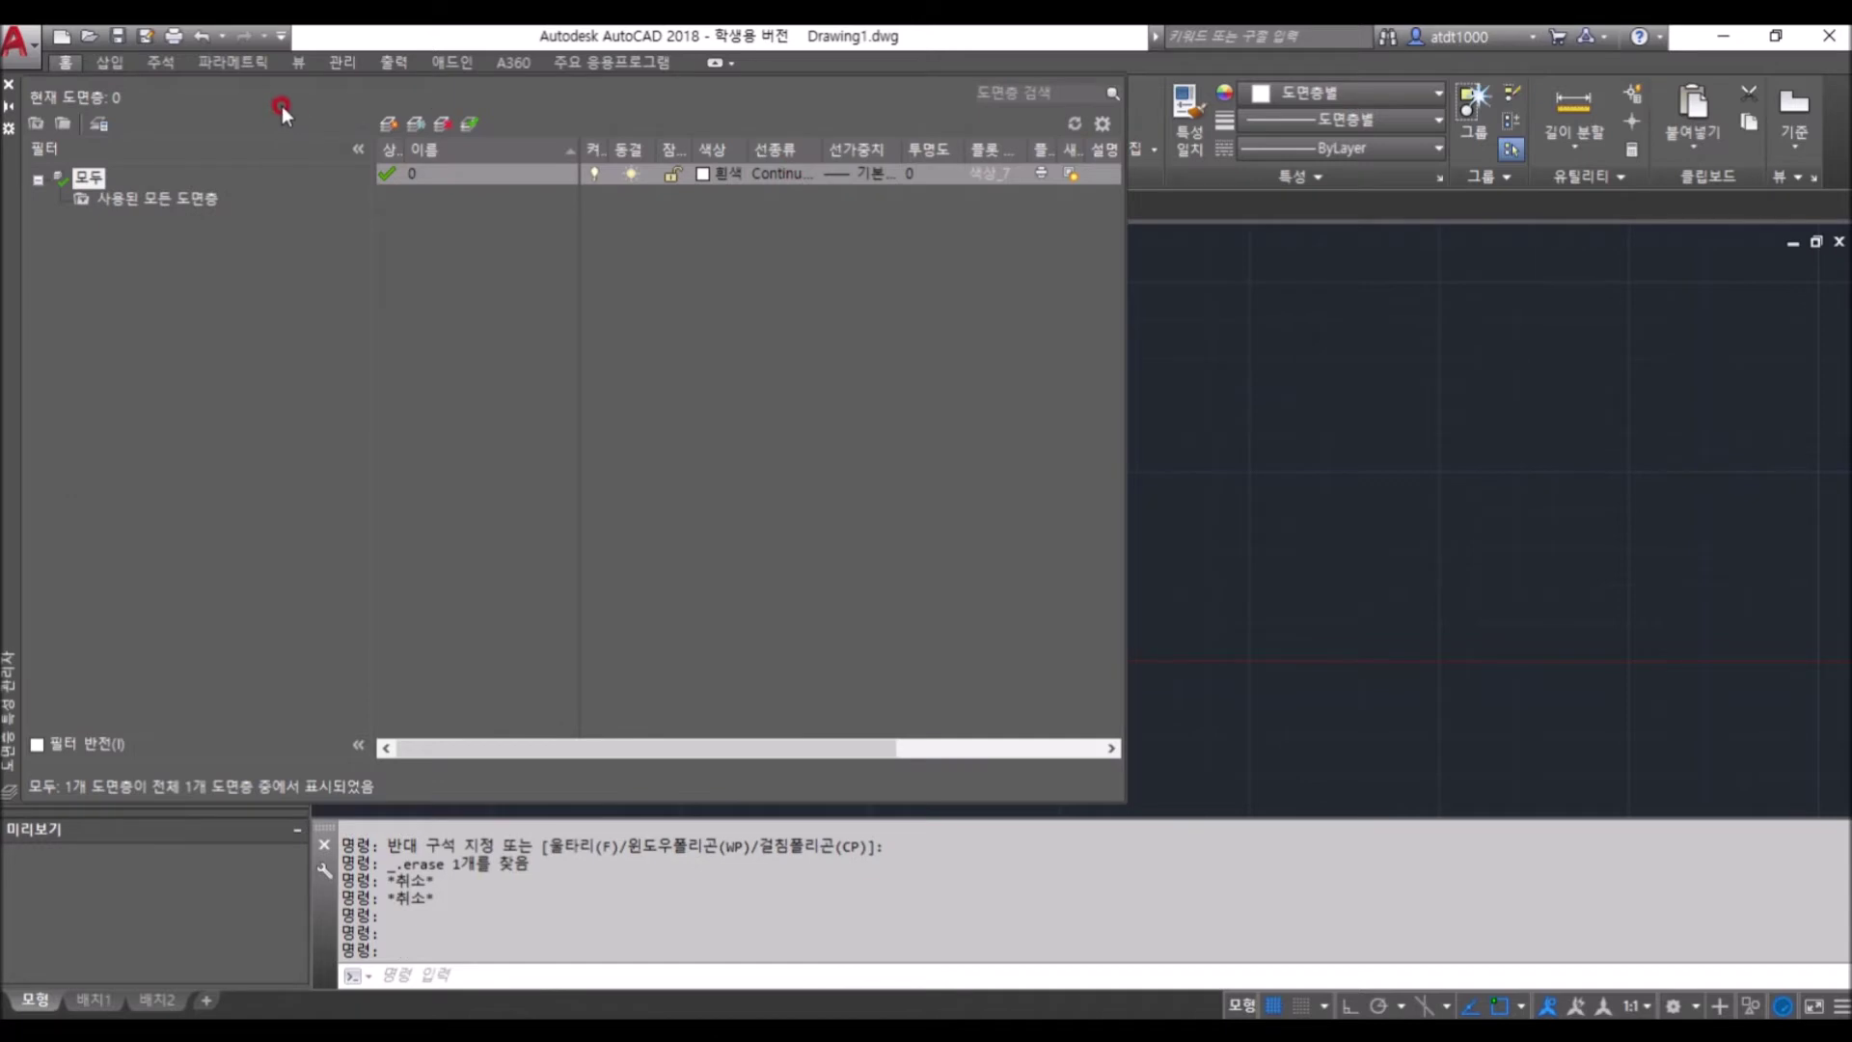
mouse_move(8, 173)
mouse_down()
mouse_move(76, 232)
mouse_move(489, 310)
mouse_move(440, 339)
mouse_move(459, 355)
mouse_up()
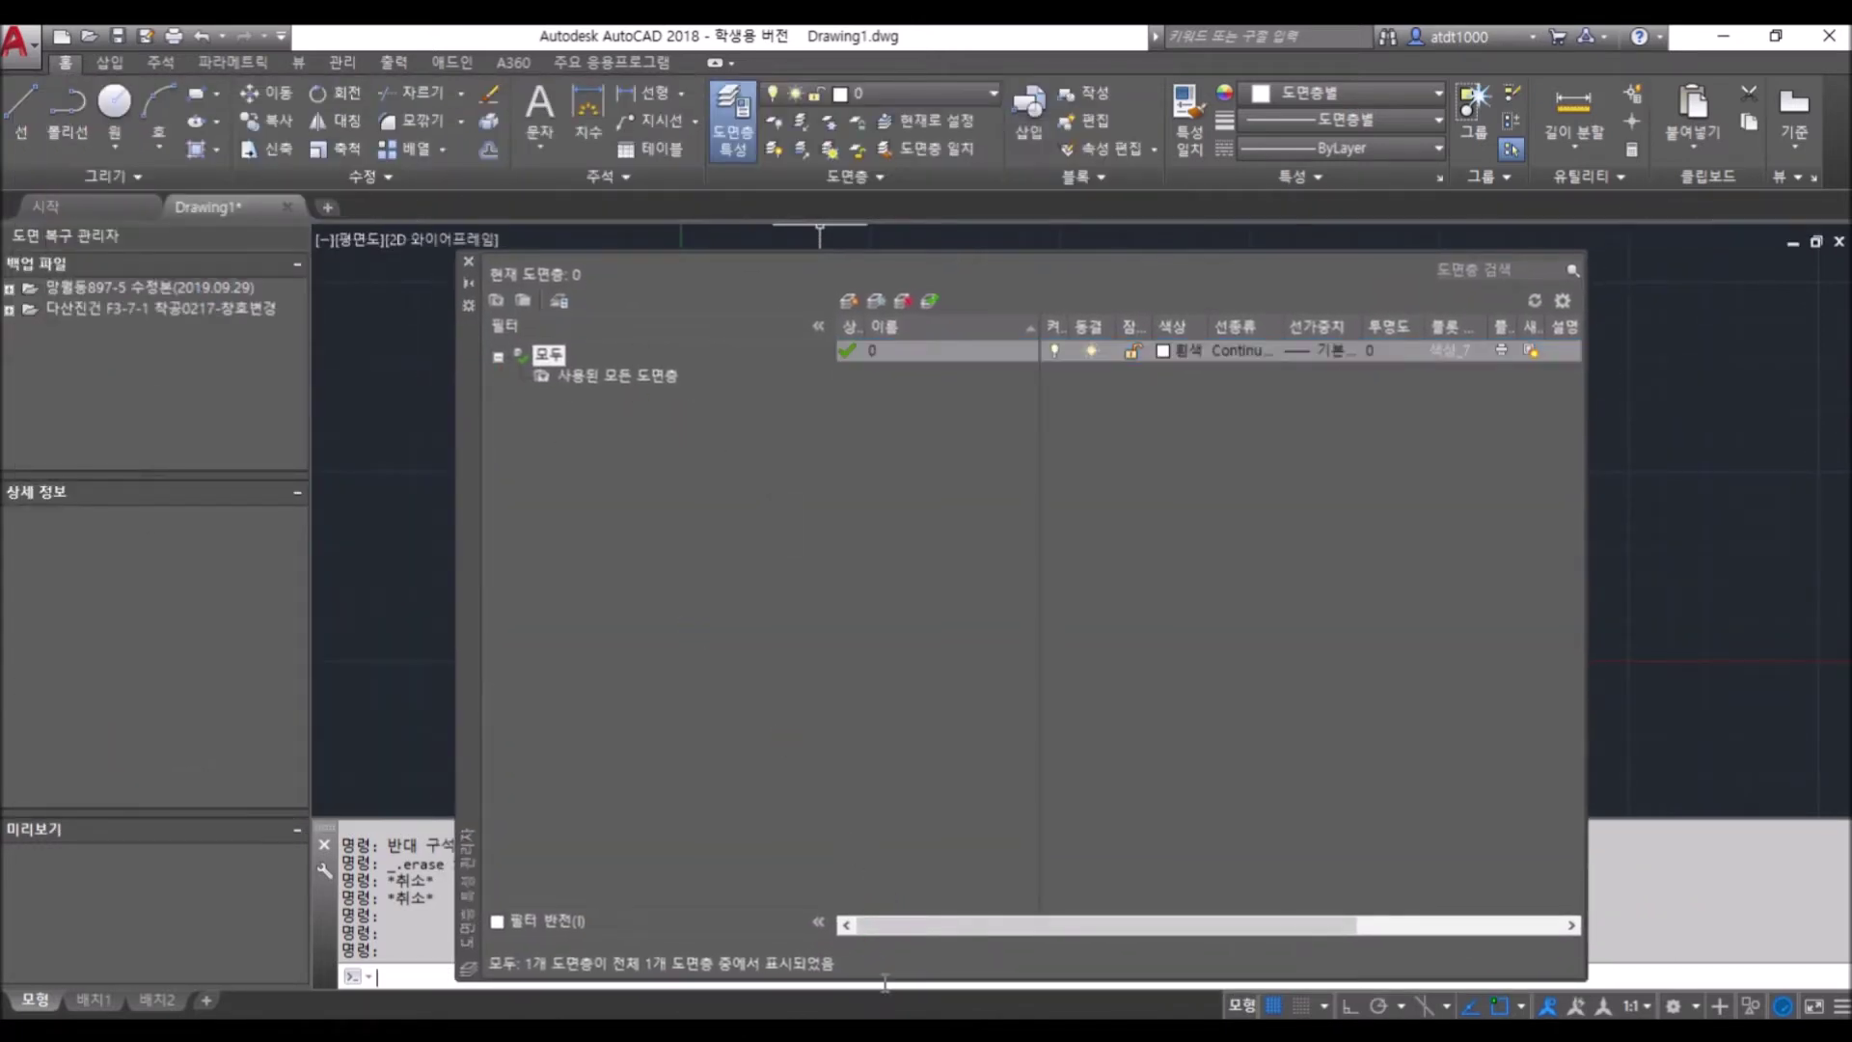
drag(881, 979, 877, 581)
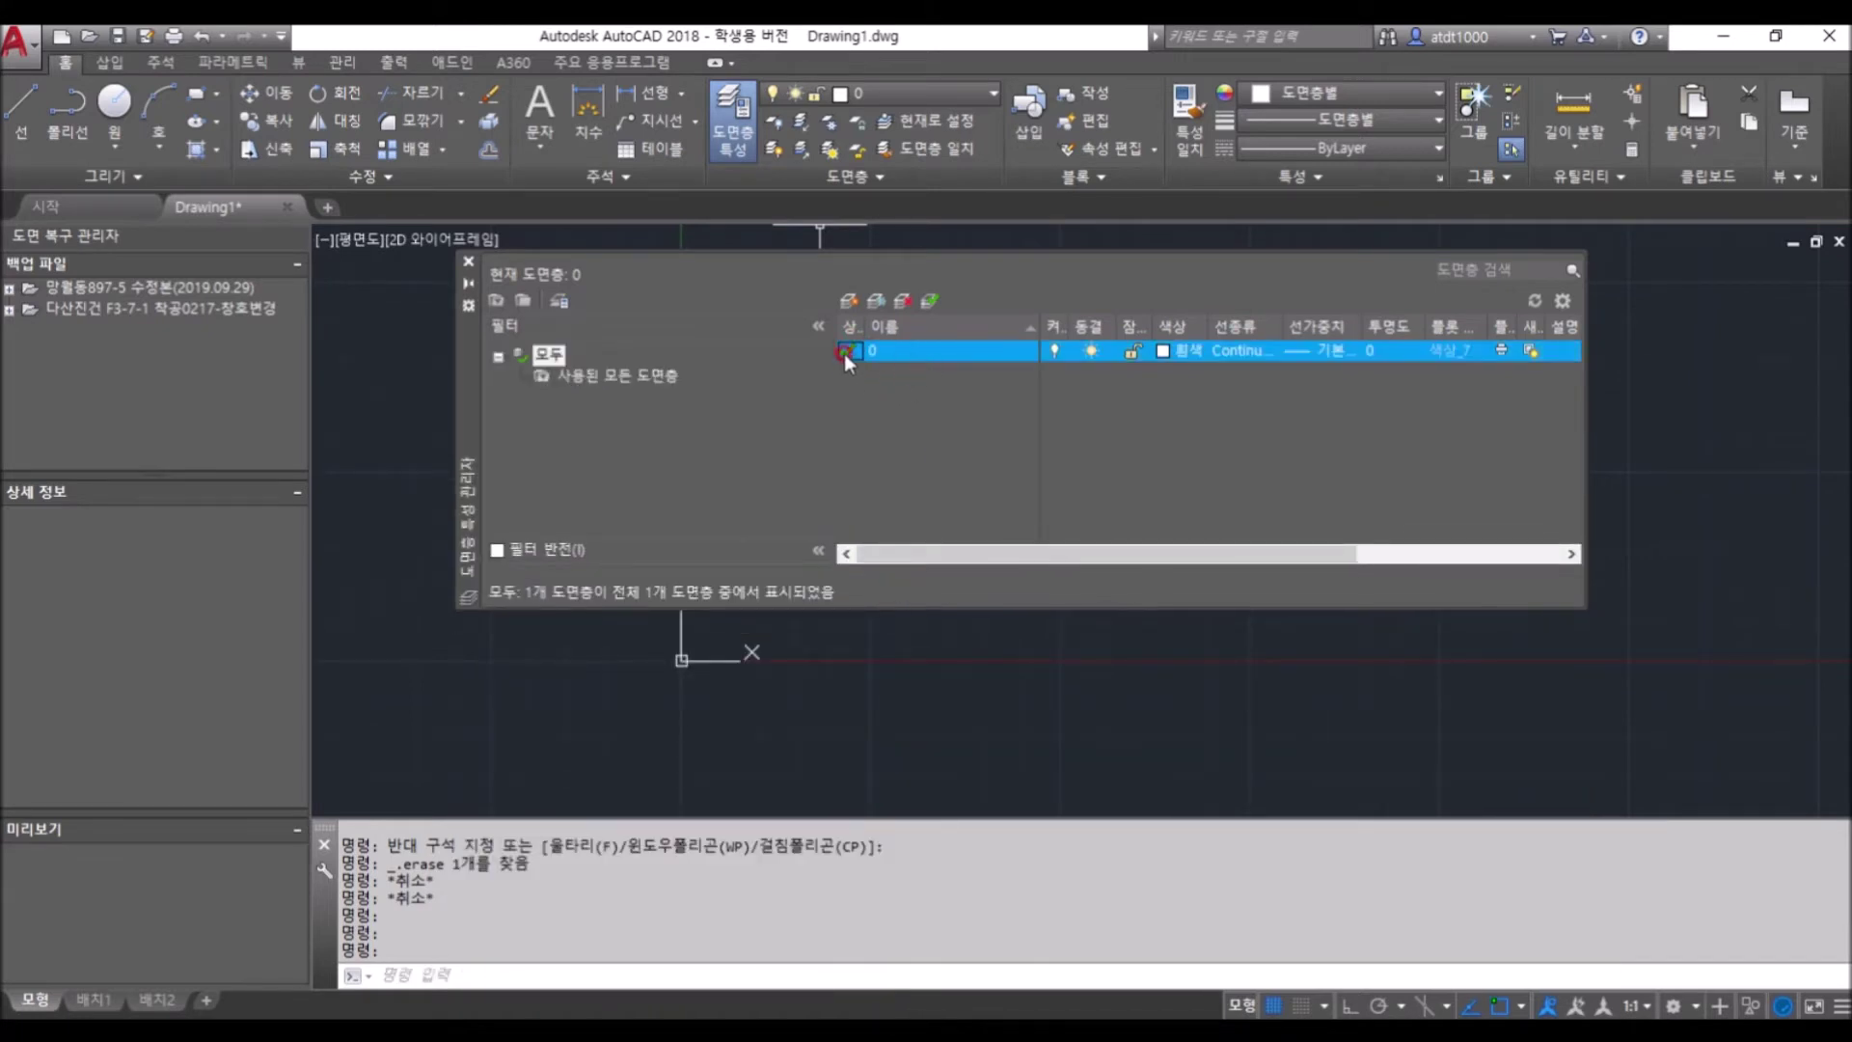
drag(874, 331, 907, 330)
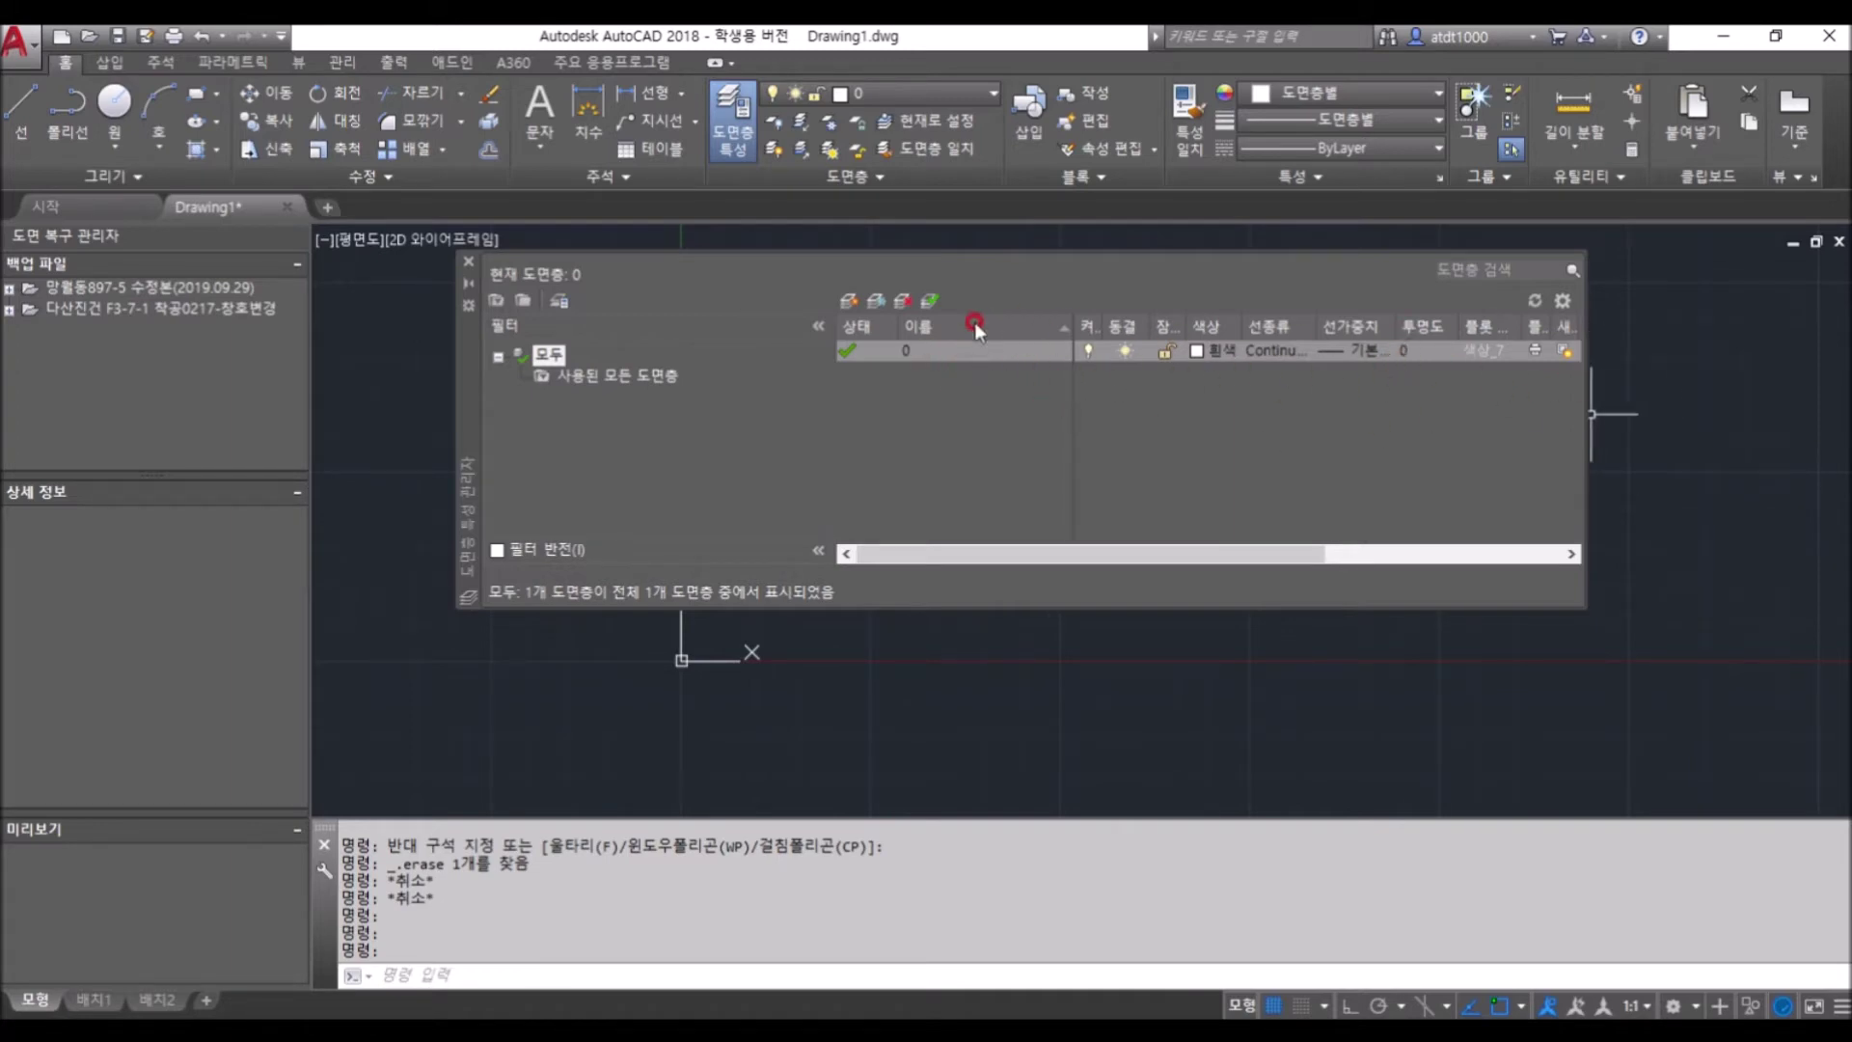
Create three new layers in the Layer Properties Manager
click(849, 299)
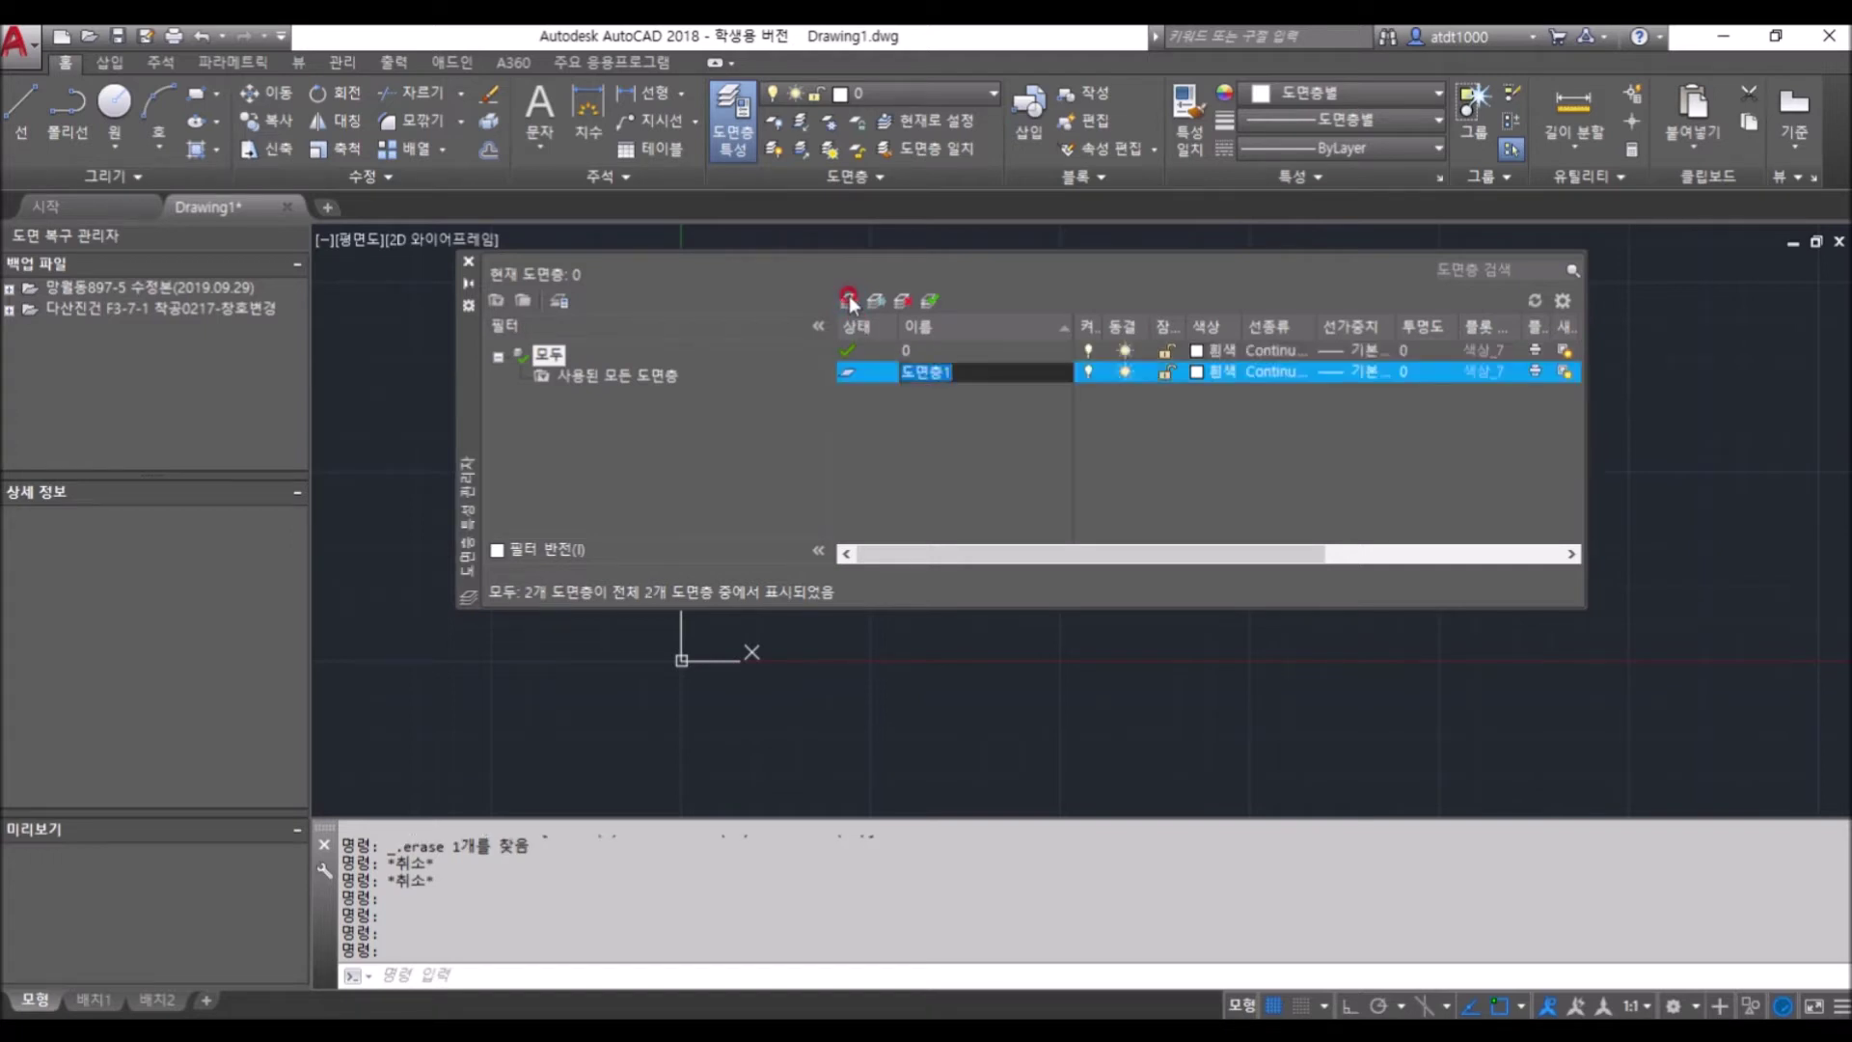
click(849, 301)
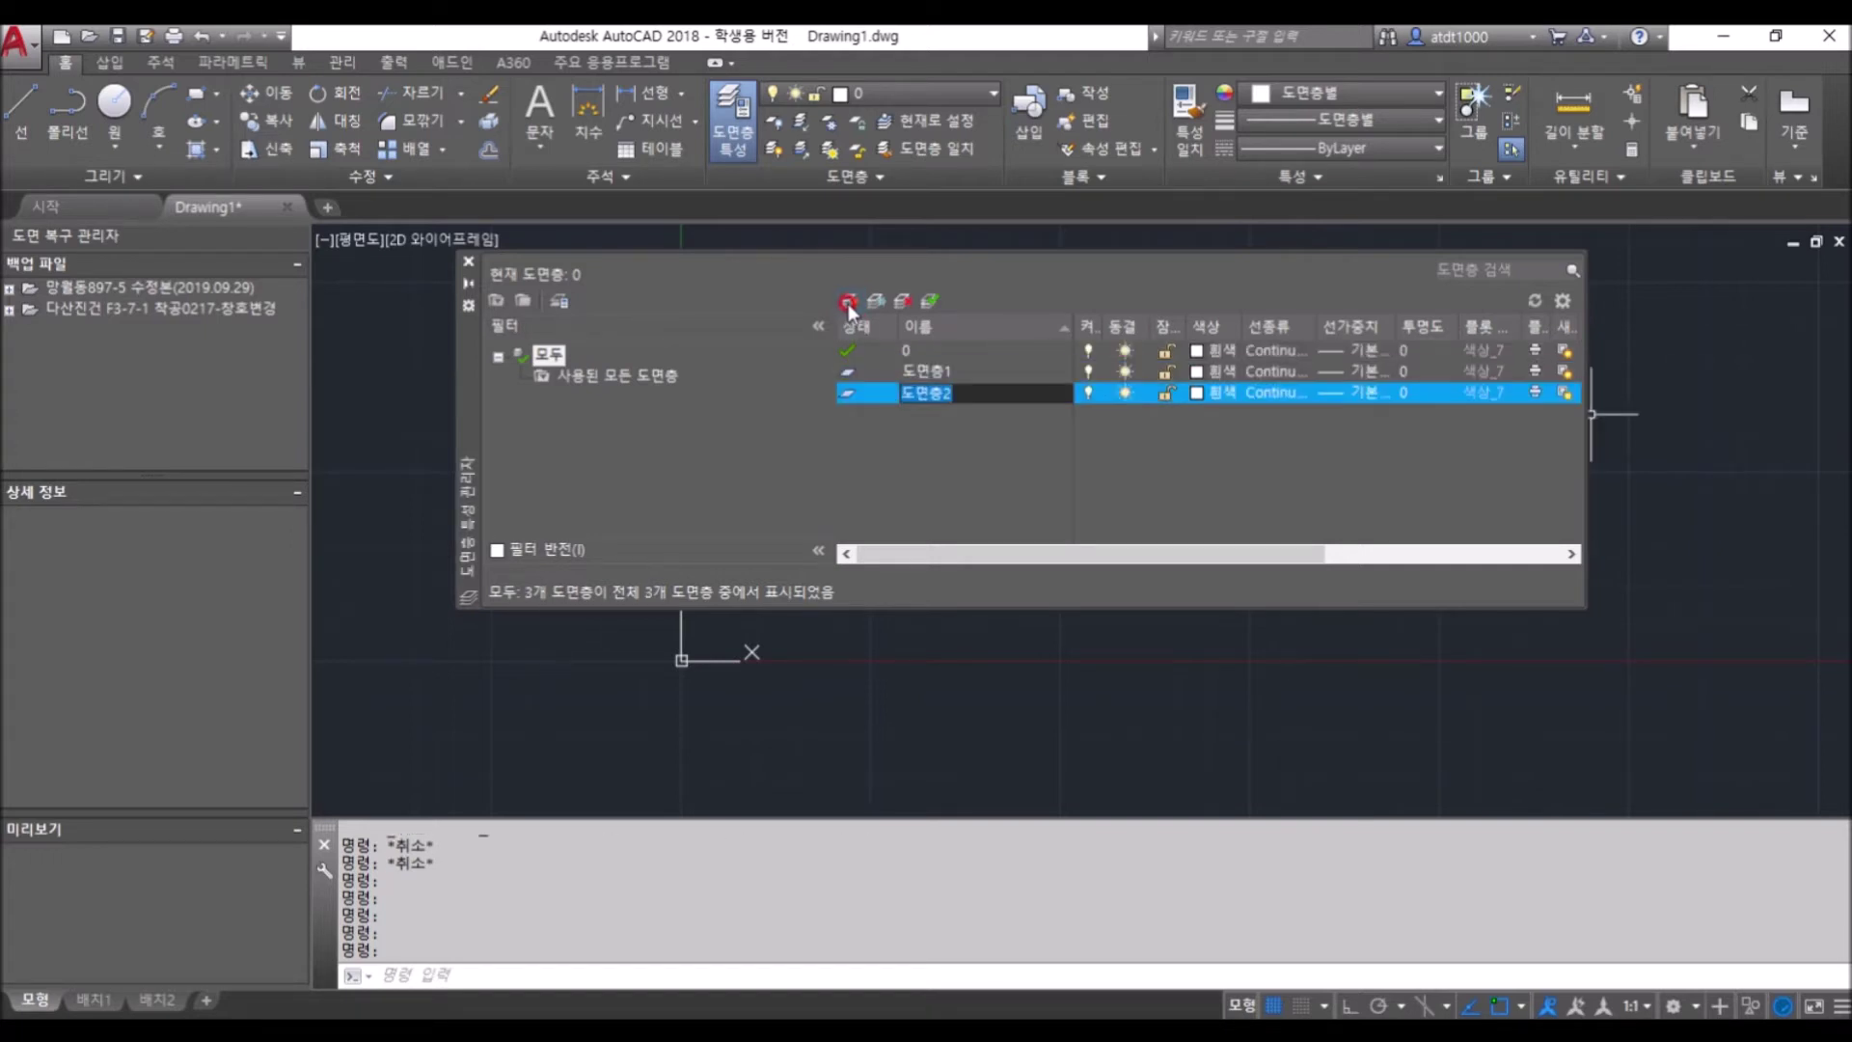
click(848, 303)
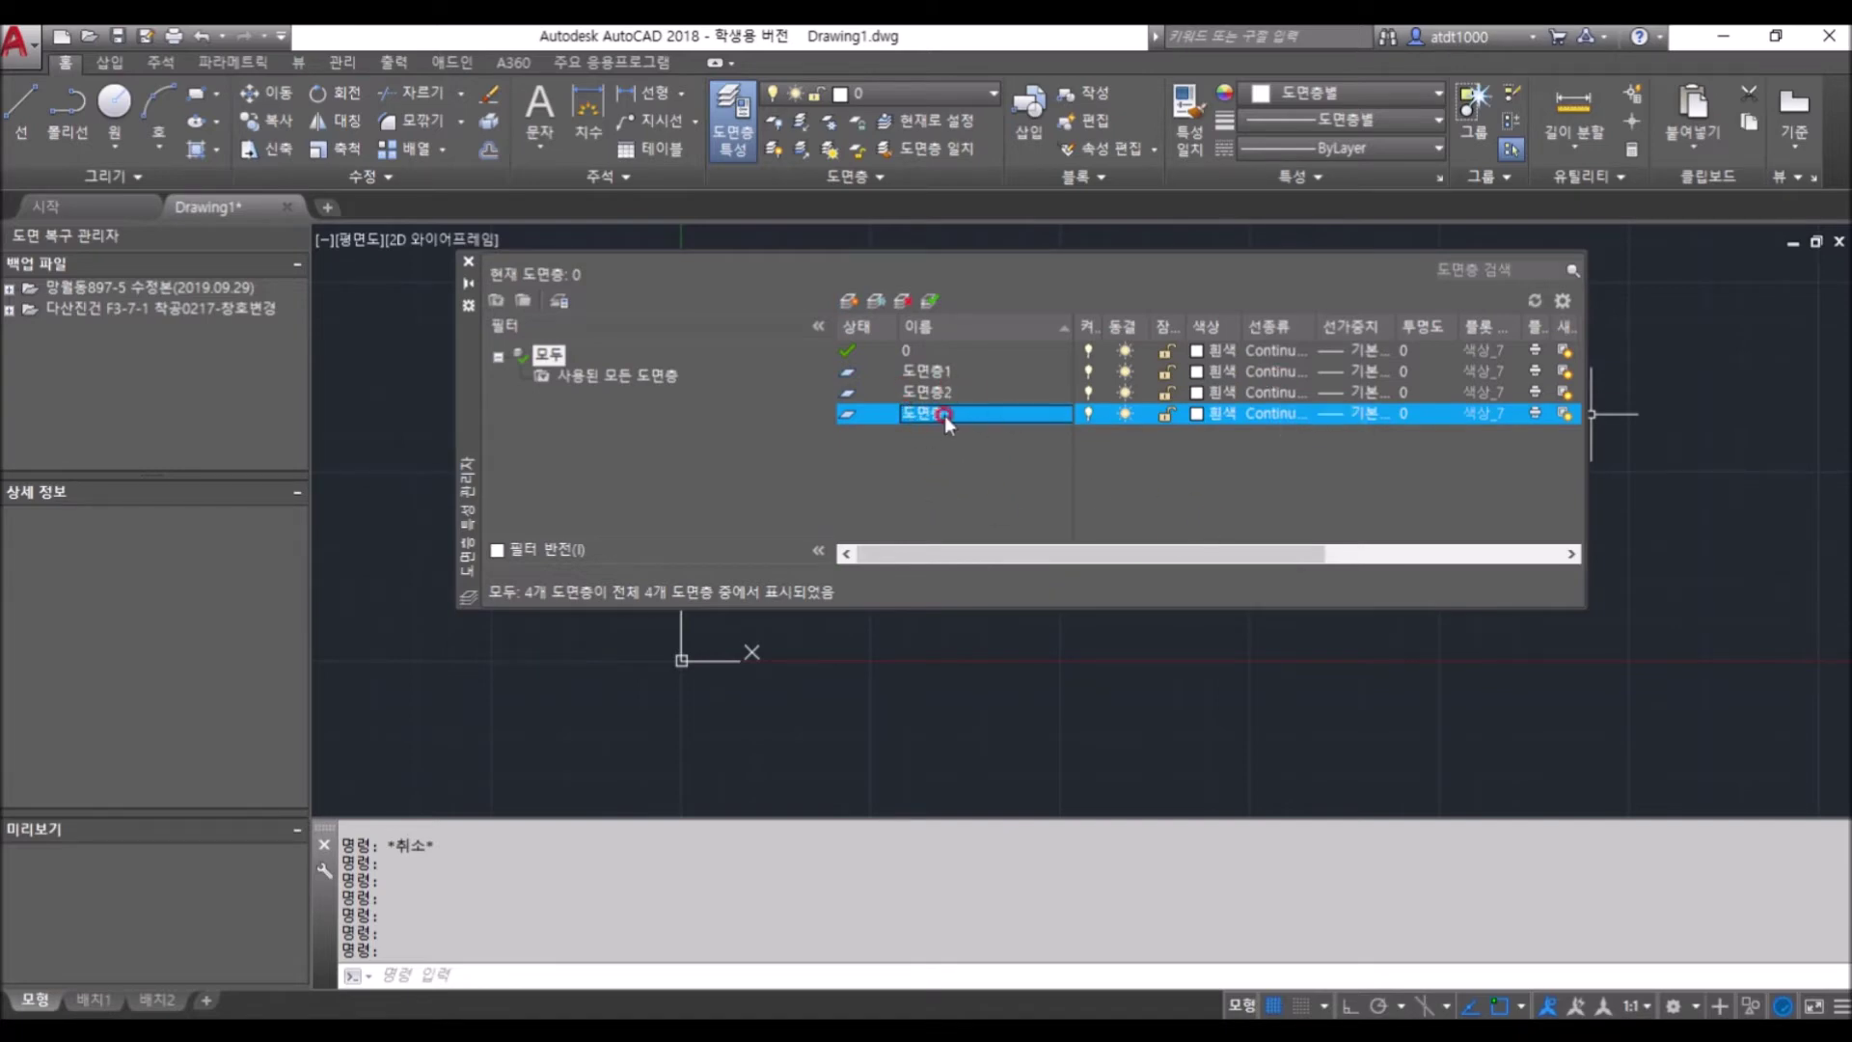
Narrow the name column of the layer list and widen the on, lock, linetype, colour and lineweight columns
click(993, 380)
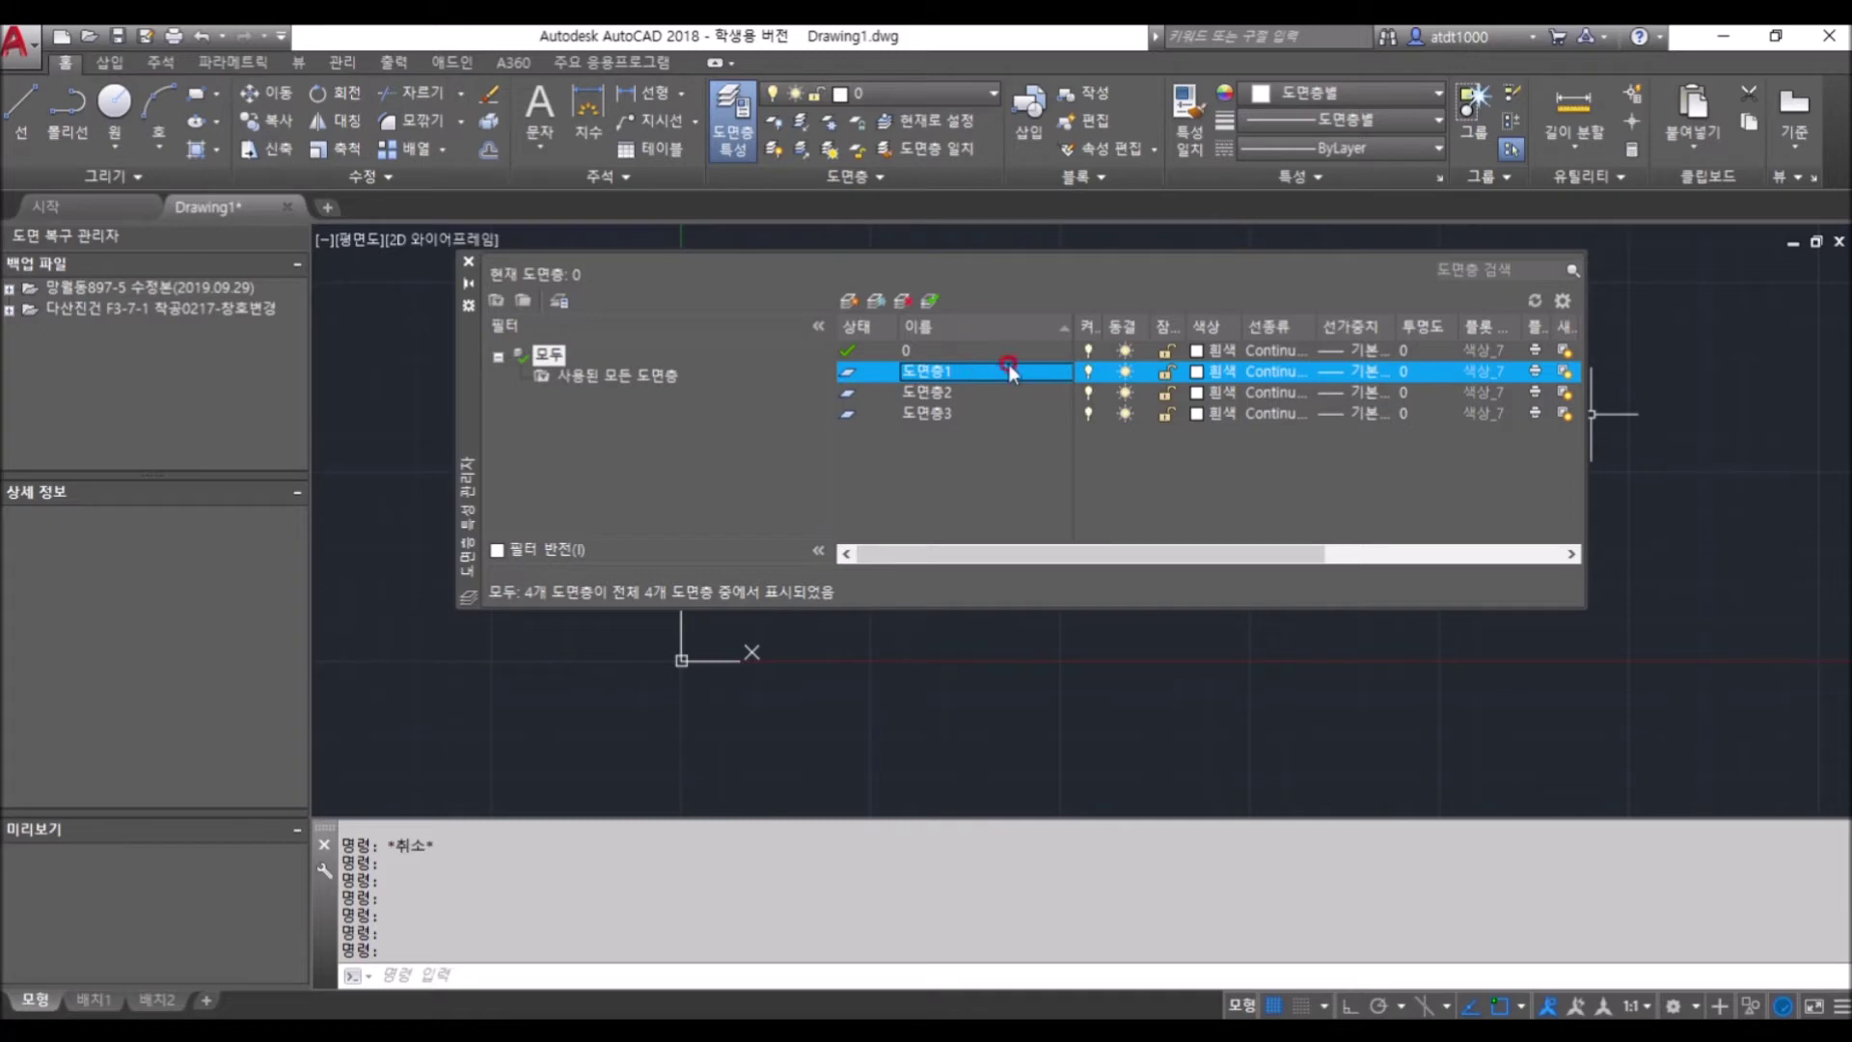
mouse_move(1063, 318)
mouse_down()
mouse_move(1022, 318)
mouse_move(1065, 319)
mouse_up()
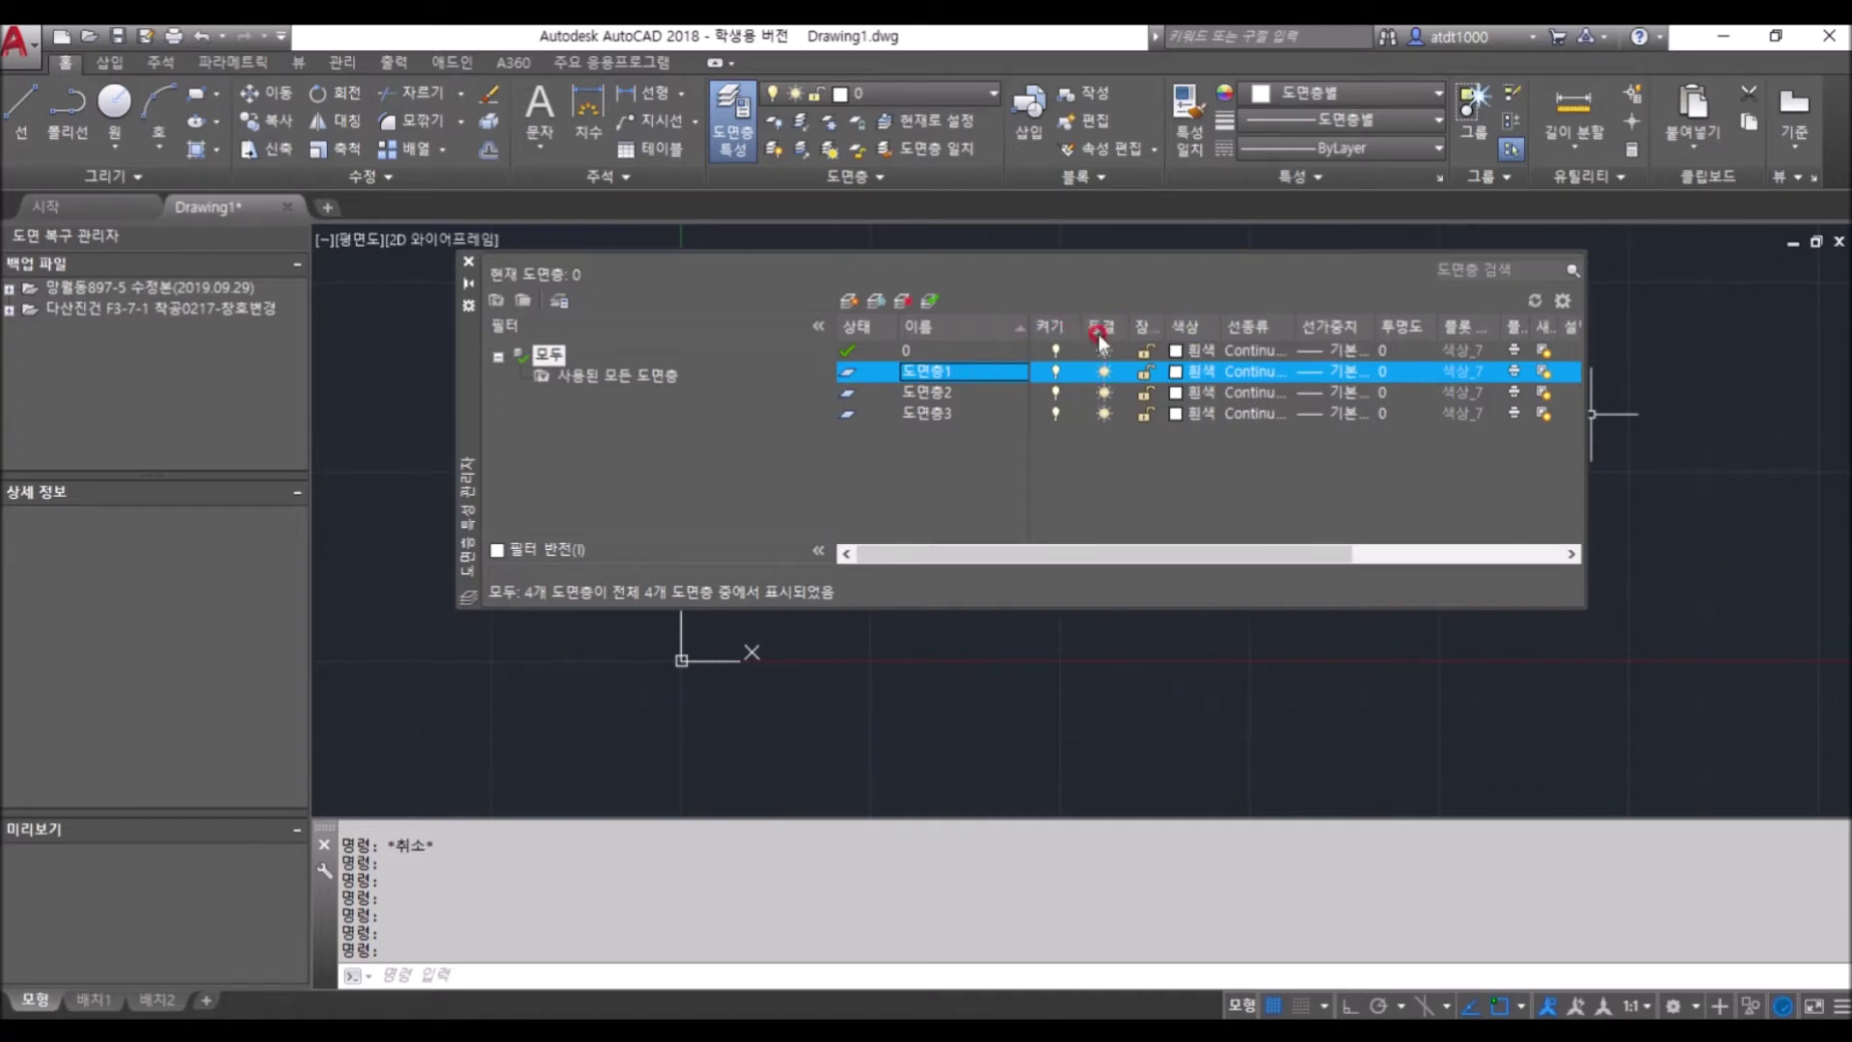
drag(1158, 318, 1197, 321)
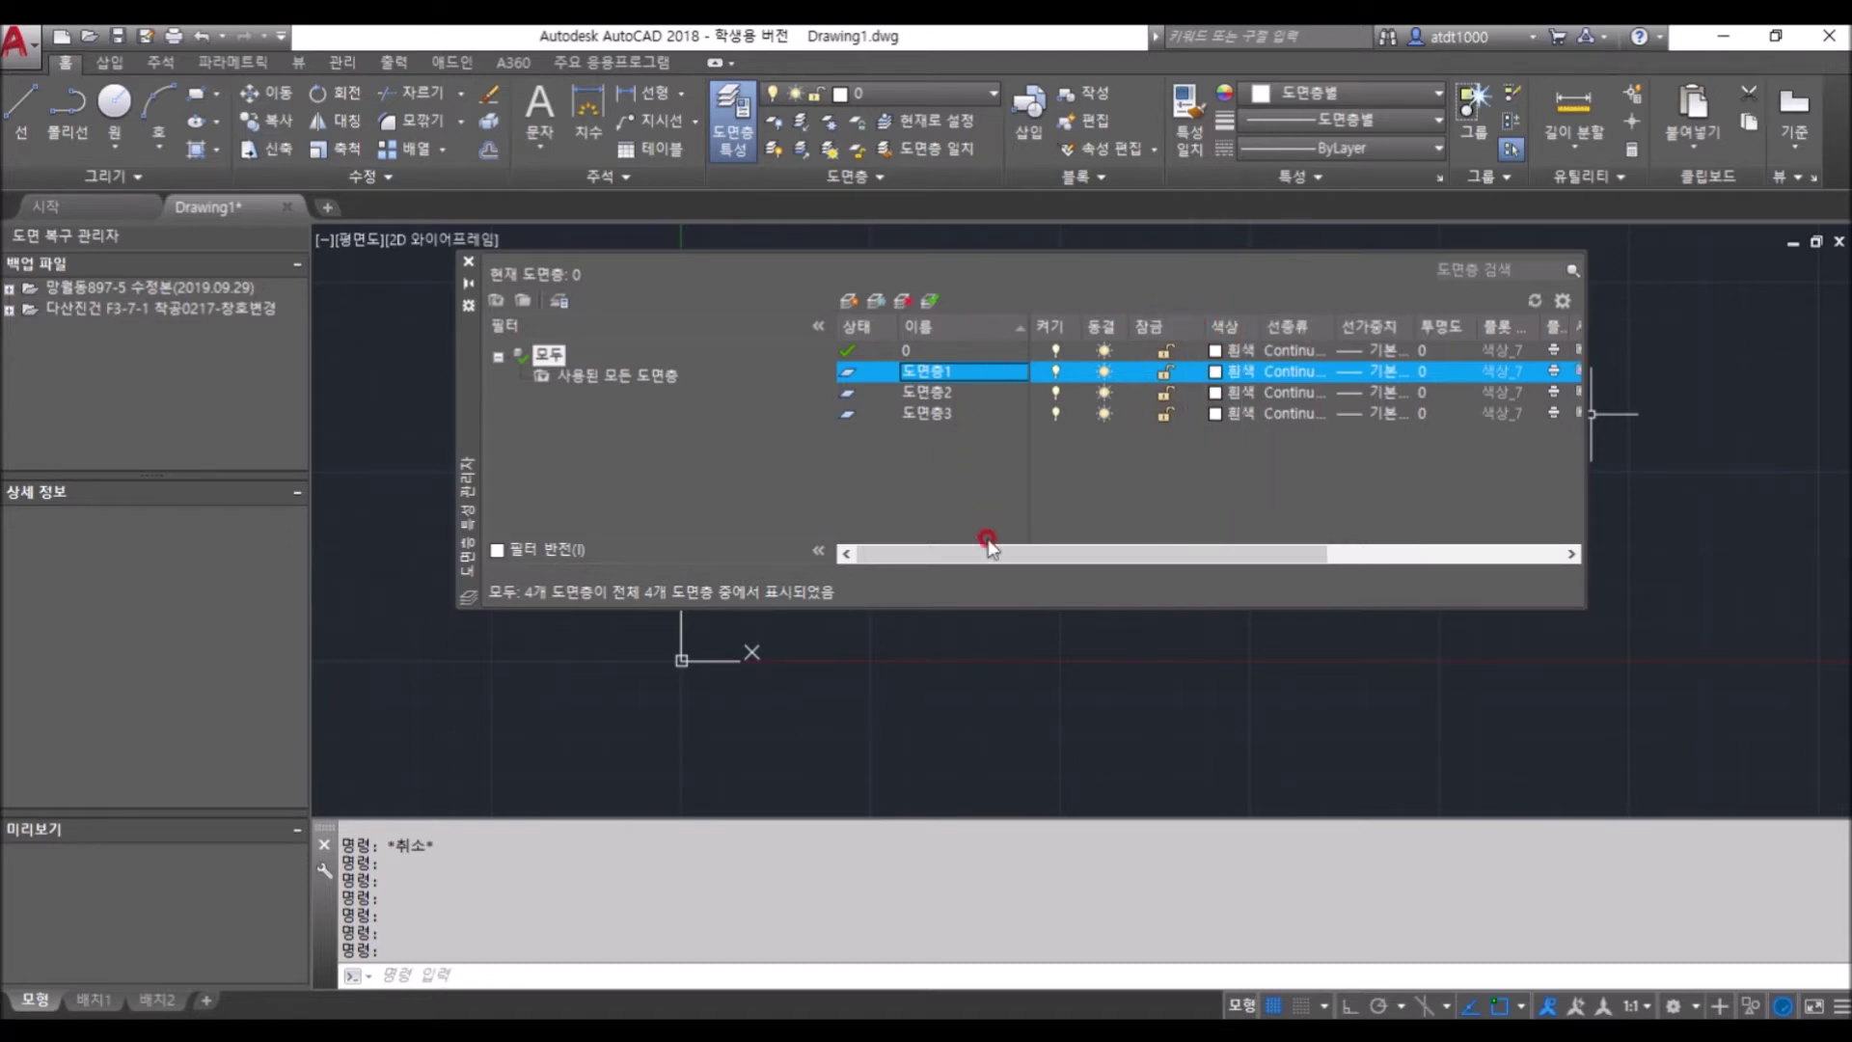
drag(985, 560, 1174, 559)
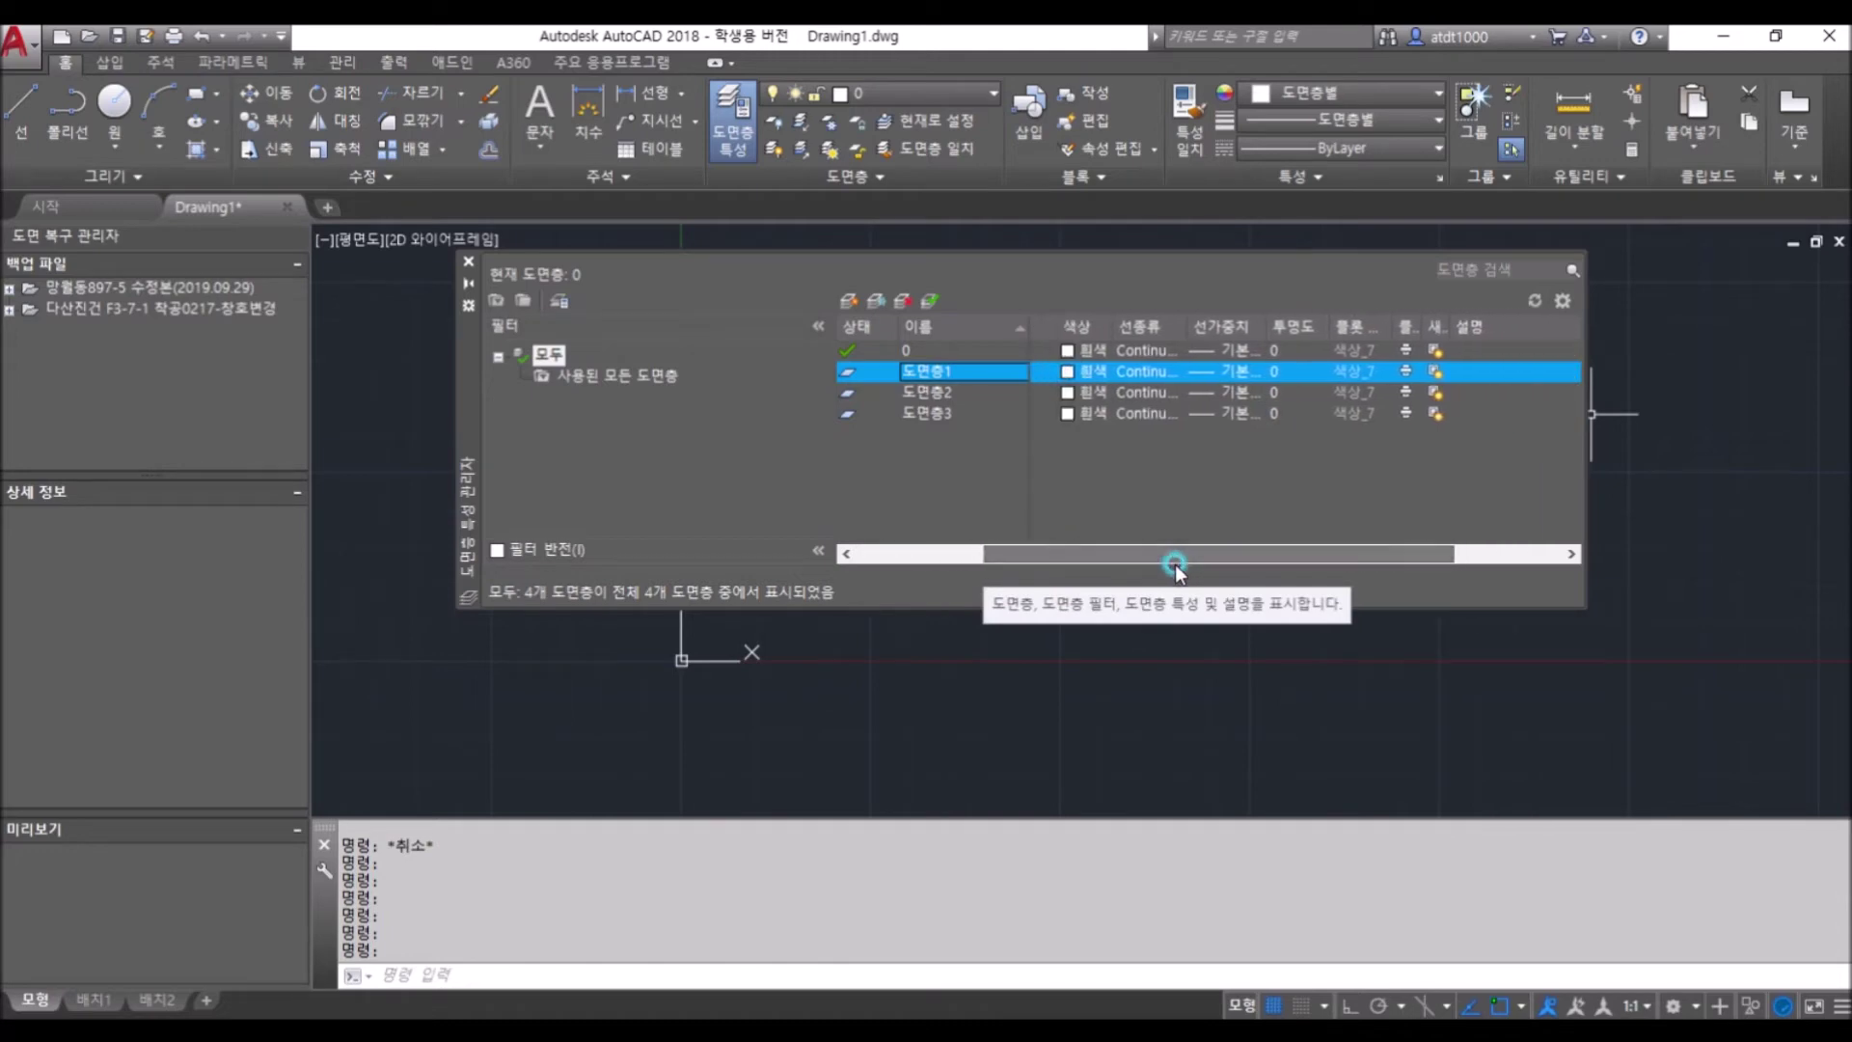
click(1092, 373)
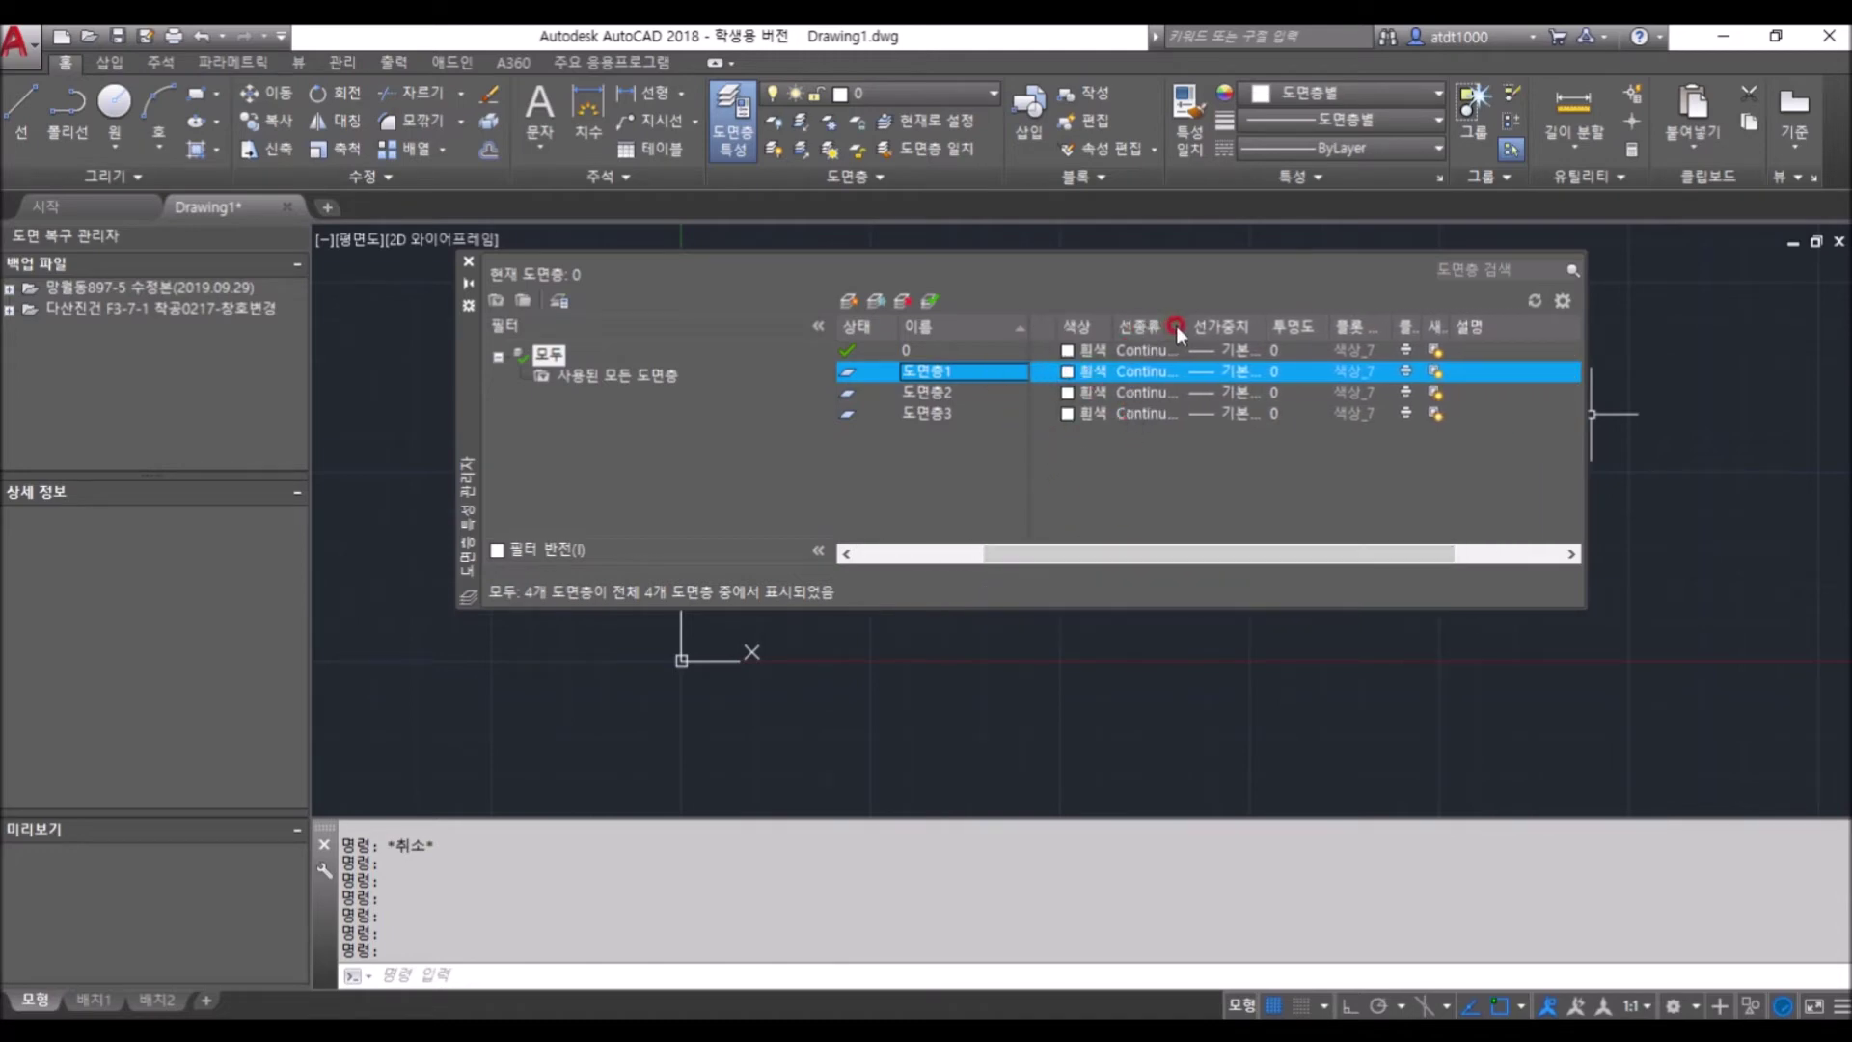
drag(1179, 326, 1223, 349)
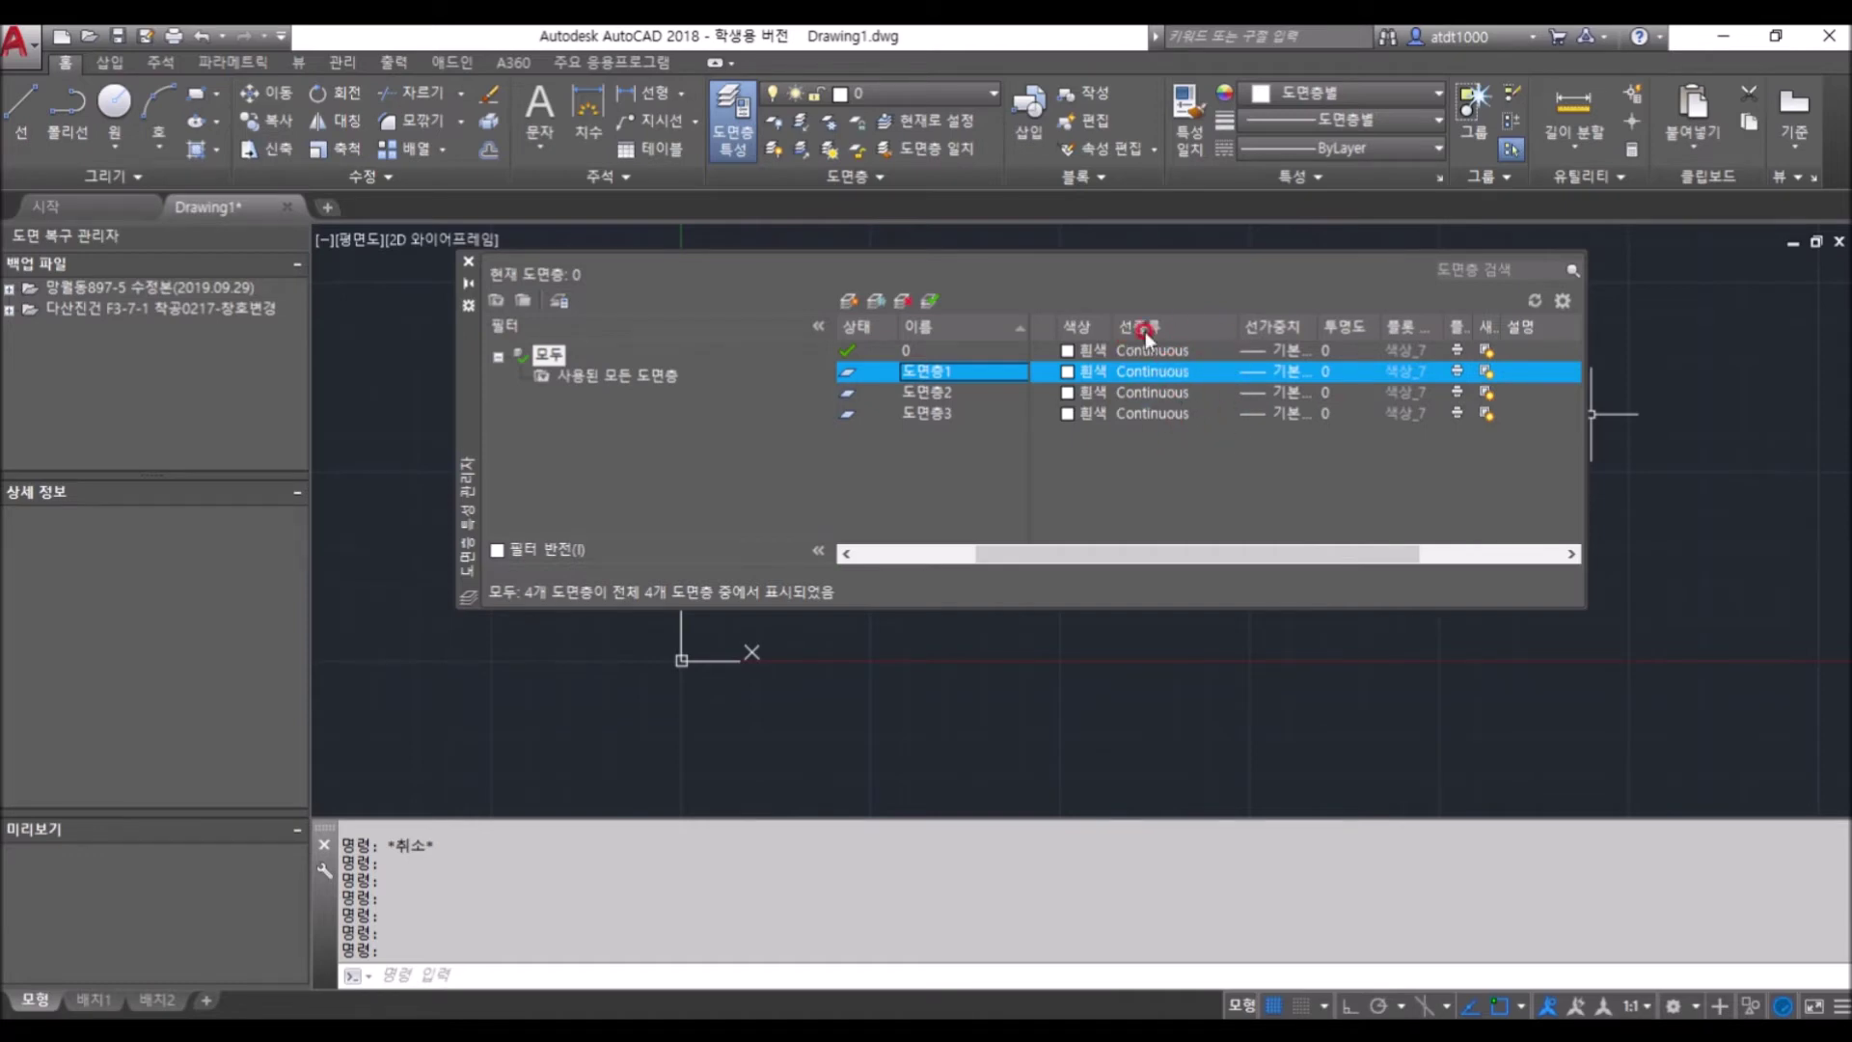
drag(1111, 325, 1139, 325)
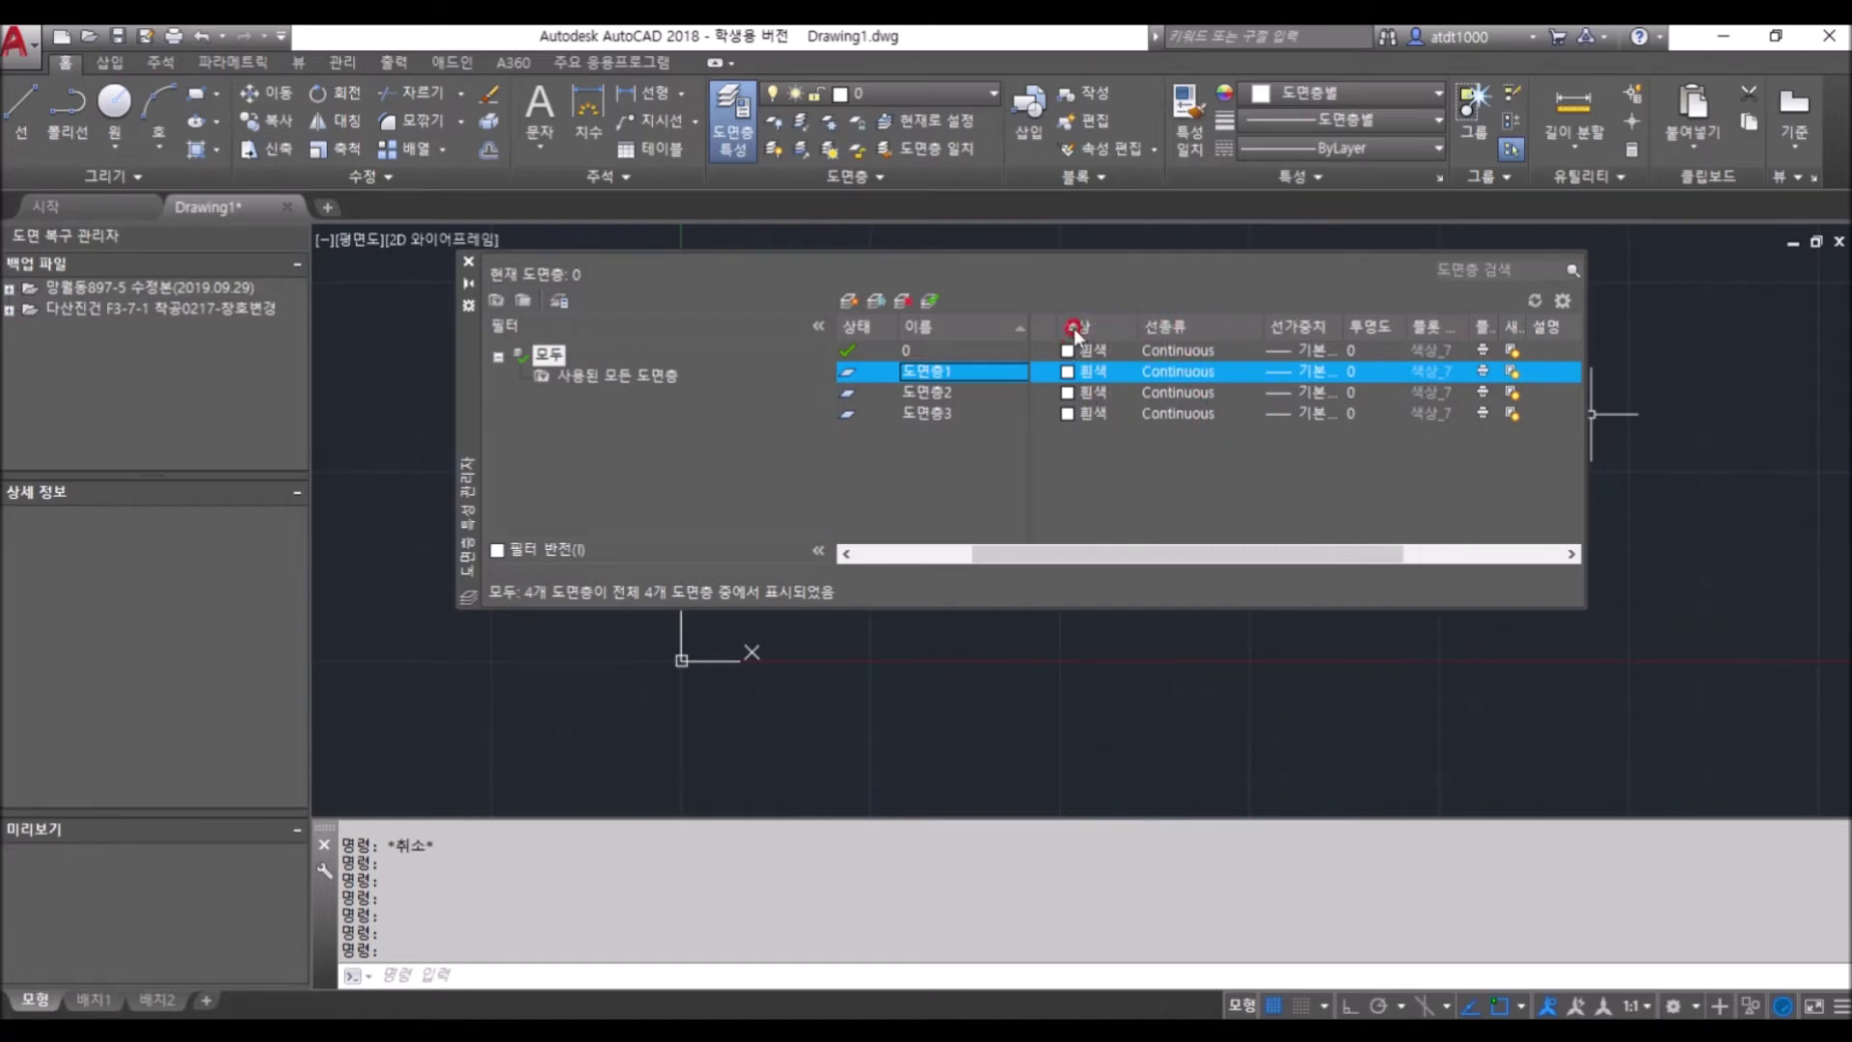
drag(1261, 325, 1343, 314)
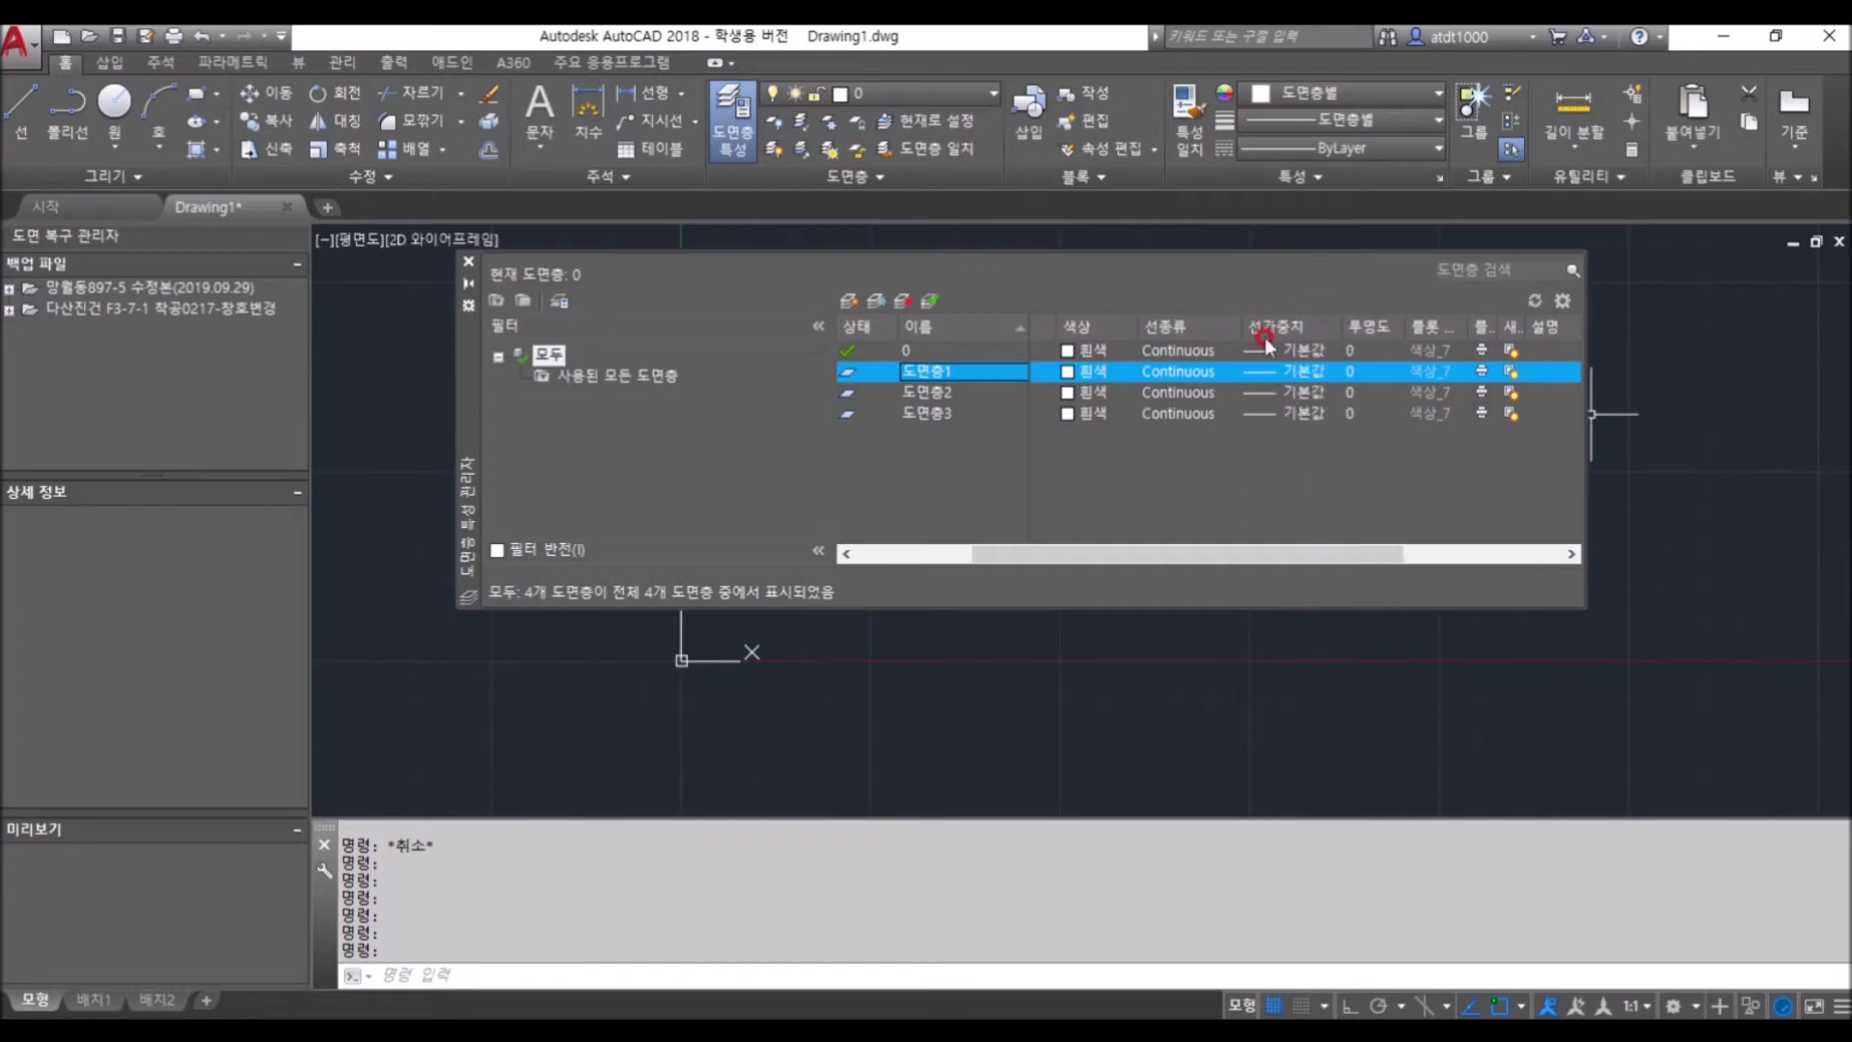
Sort the layer list by lineweight
click(1273, 326)
click(1082, 362)
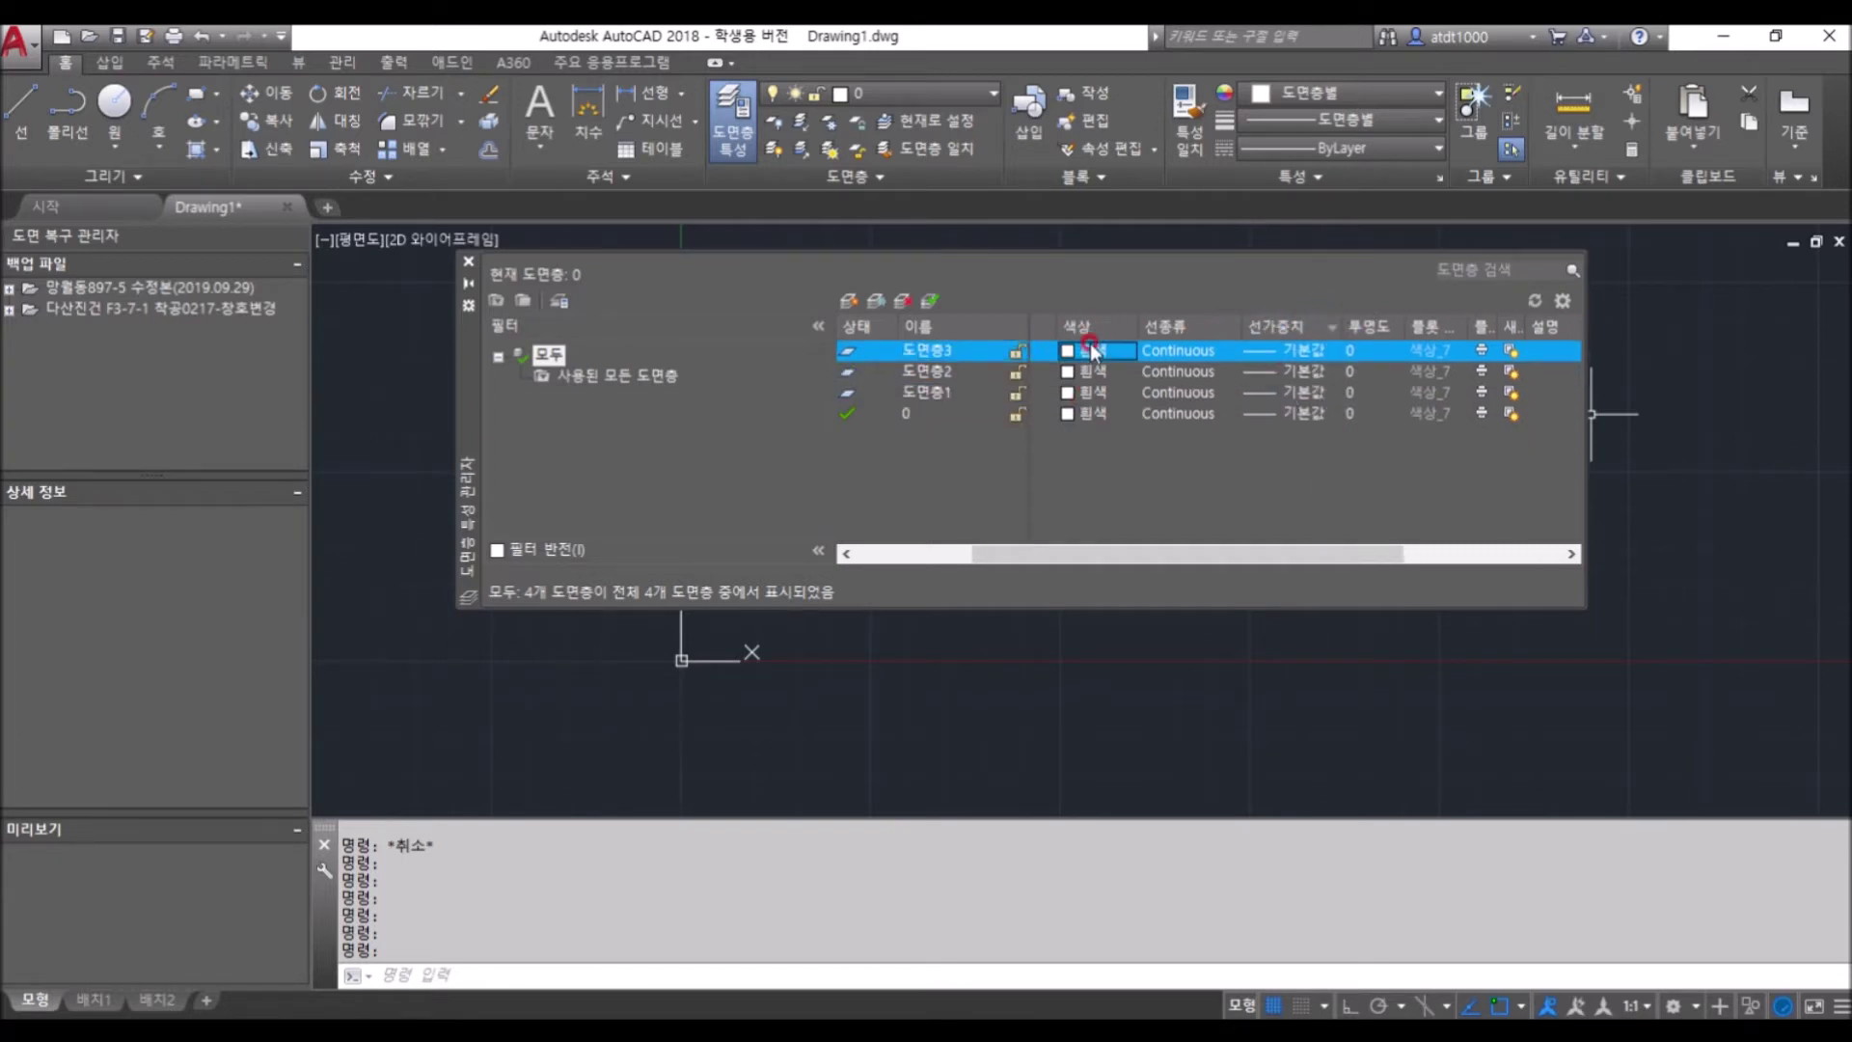
click(1151, 329)
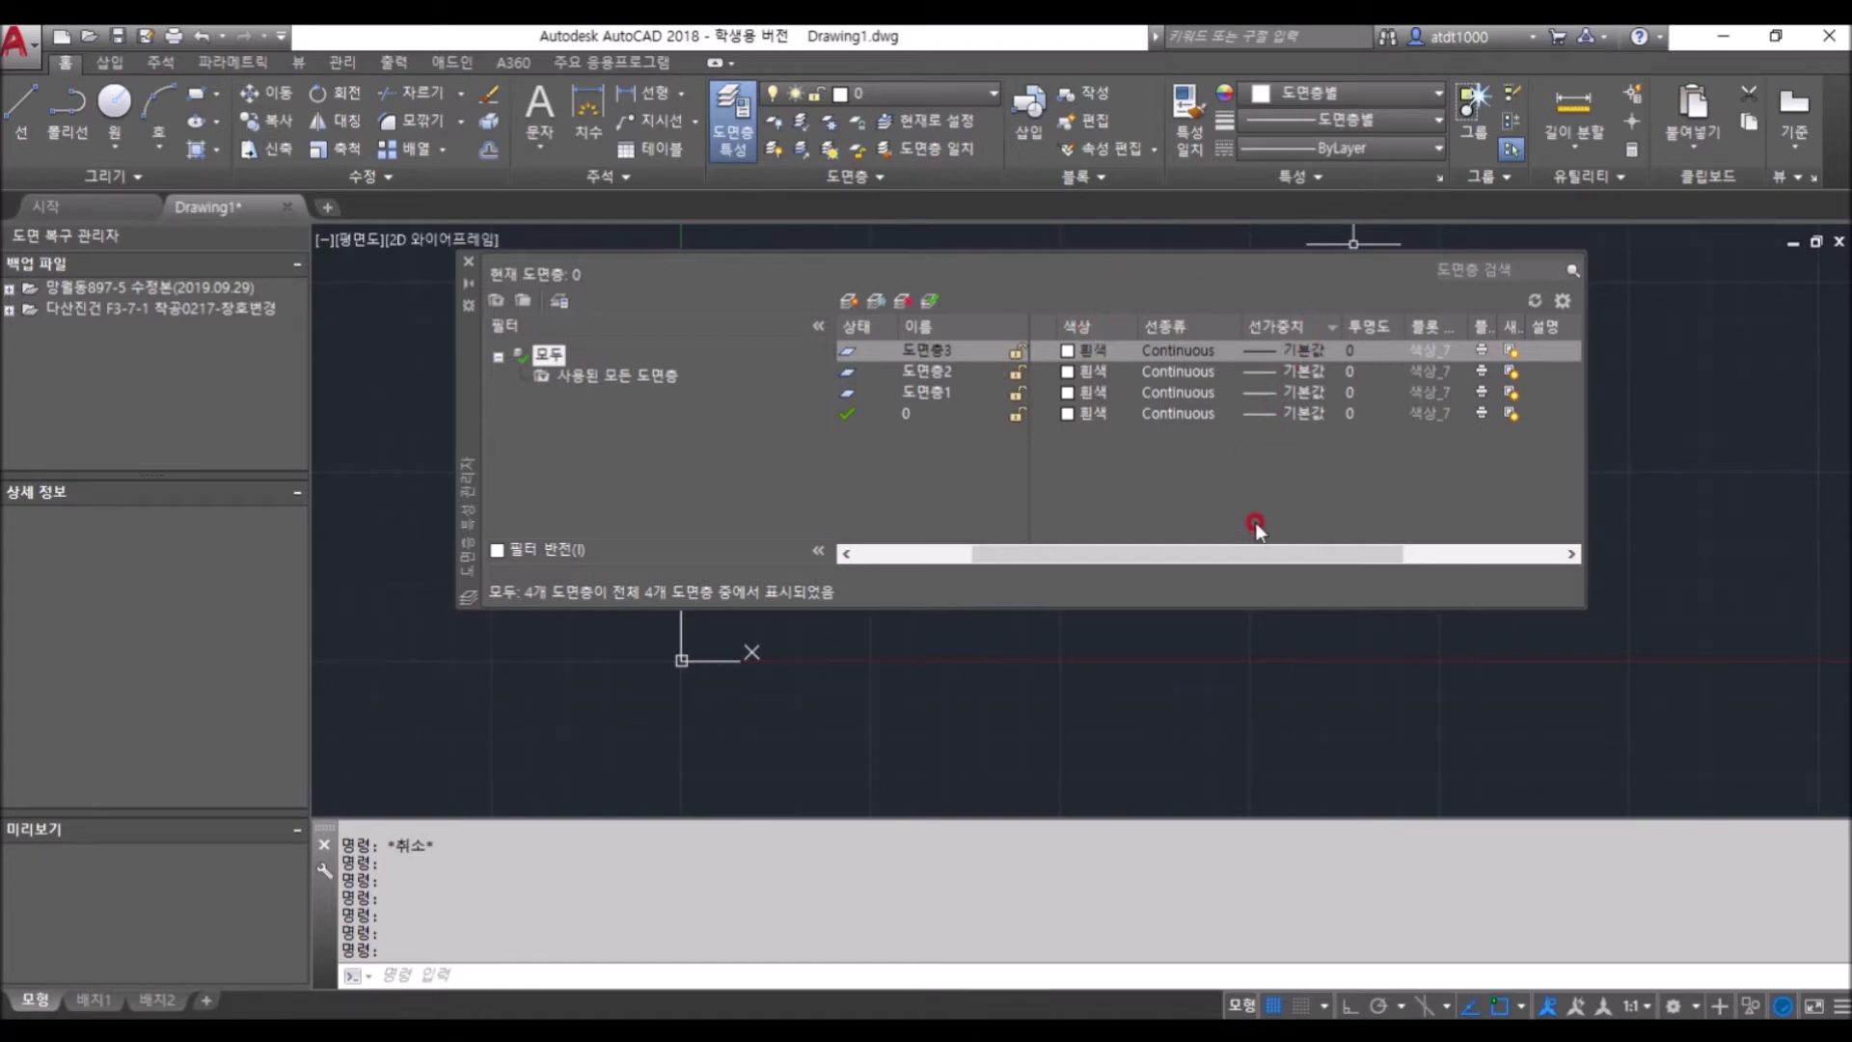
Make layer 도면층1 the current layer and rename it A-WALL
drag(1172, 553, 968, 545)
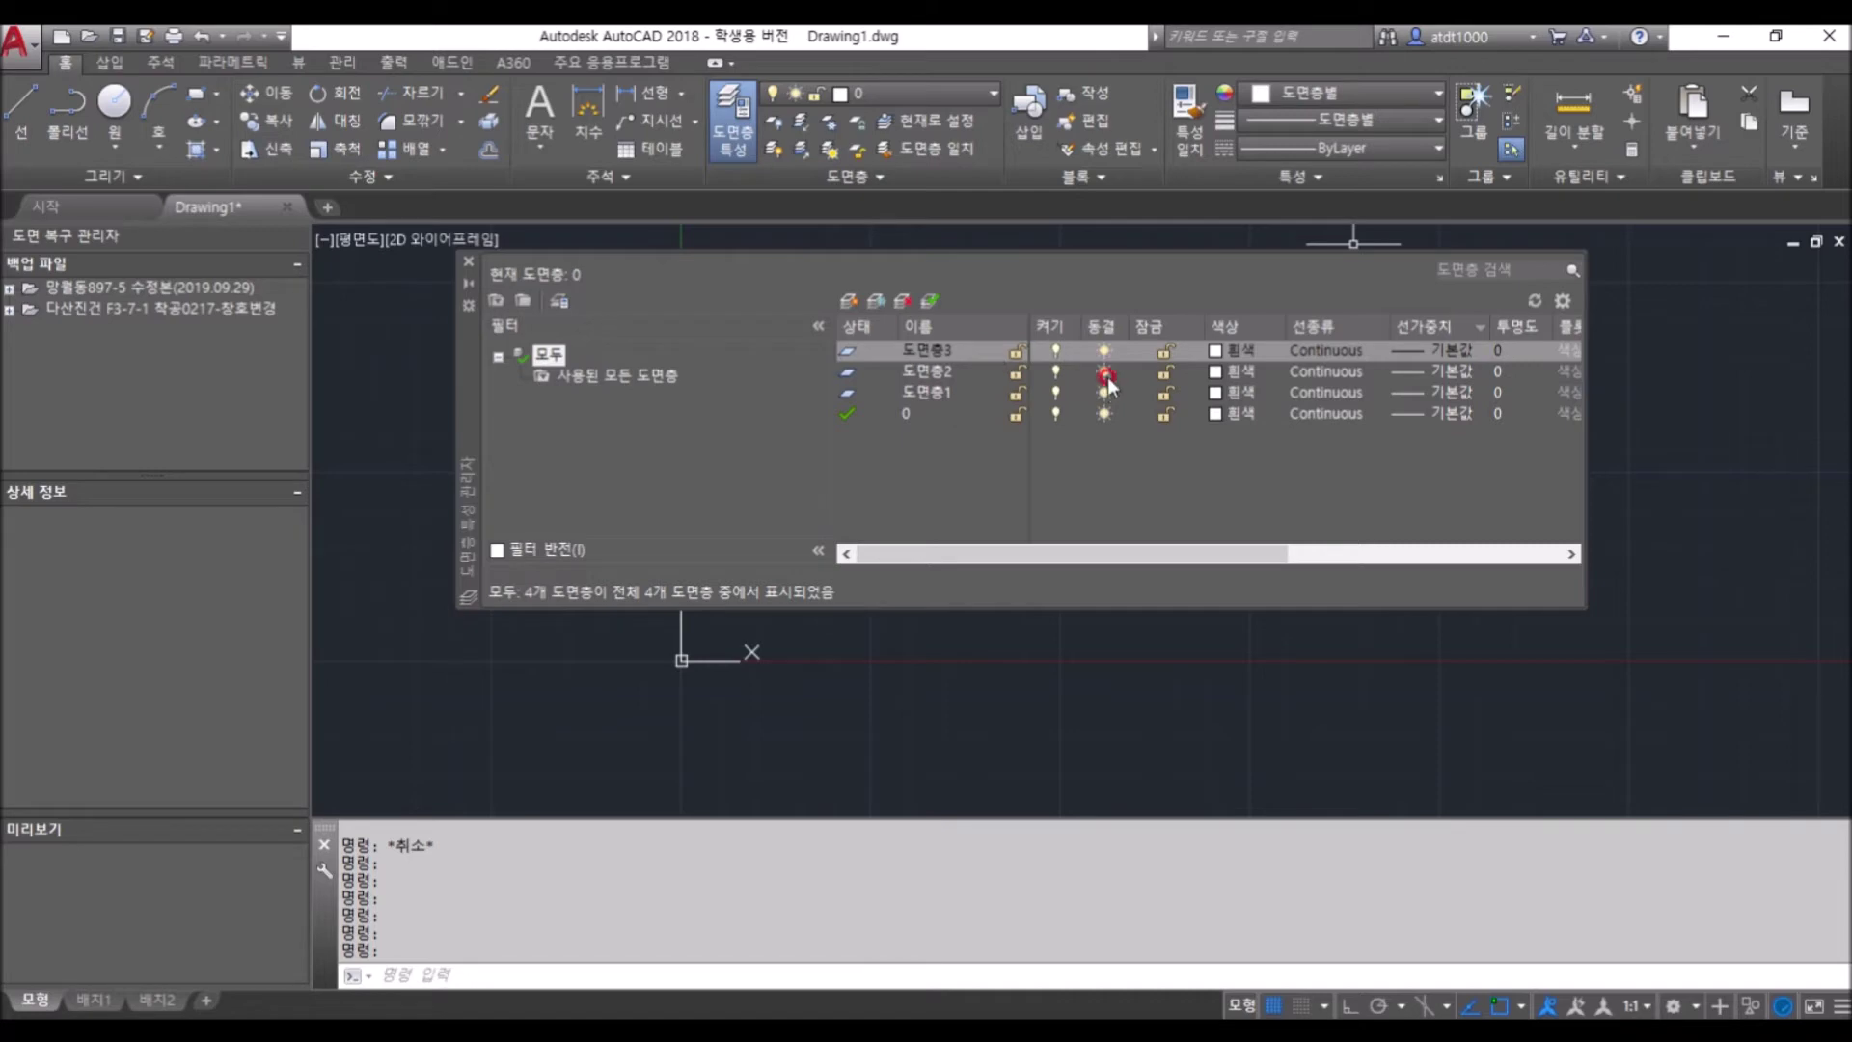
click(972, 393)
click(961, 395)
double_click(940, 393)
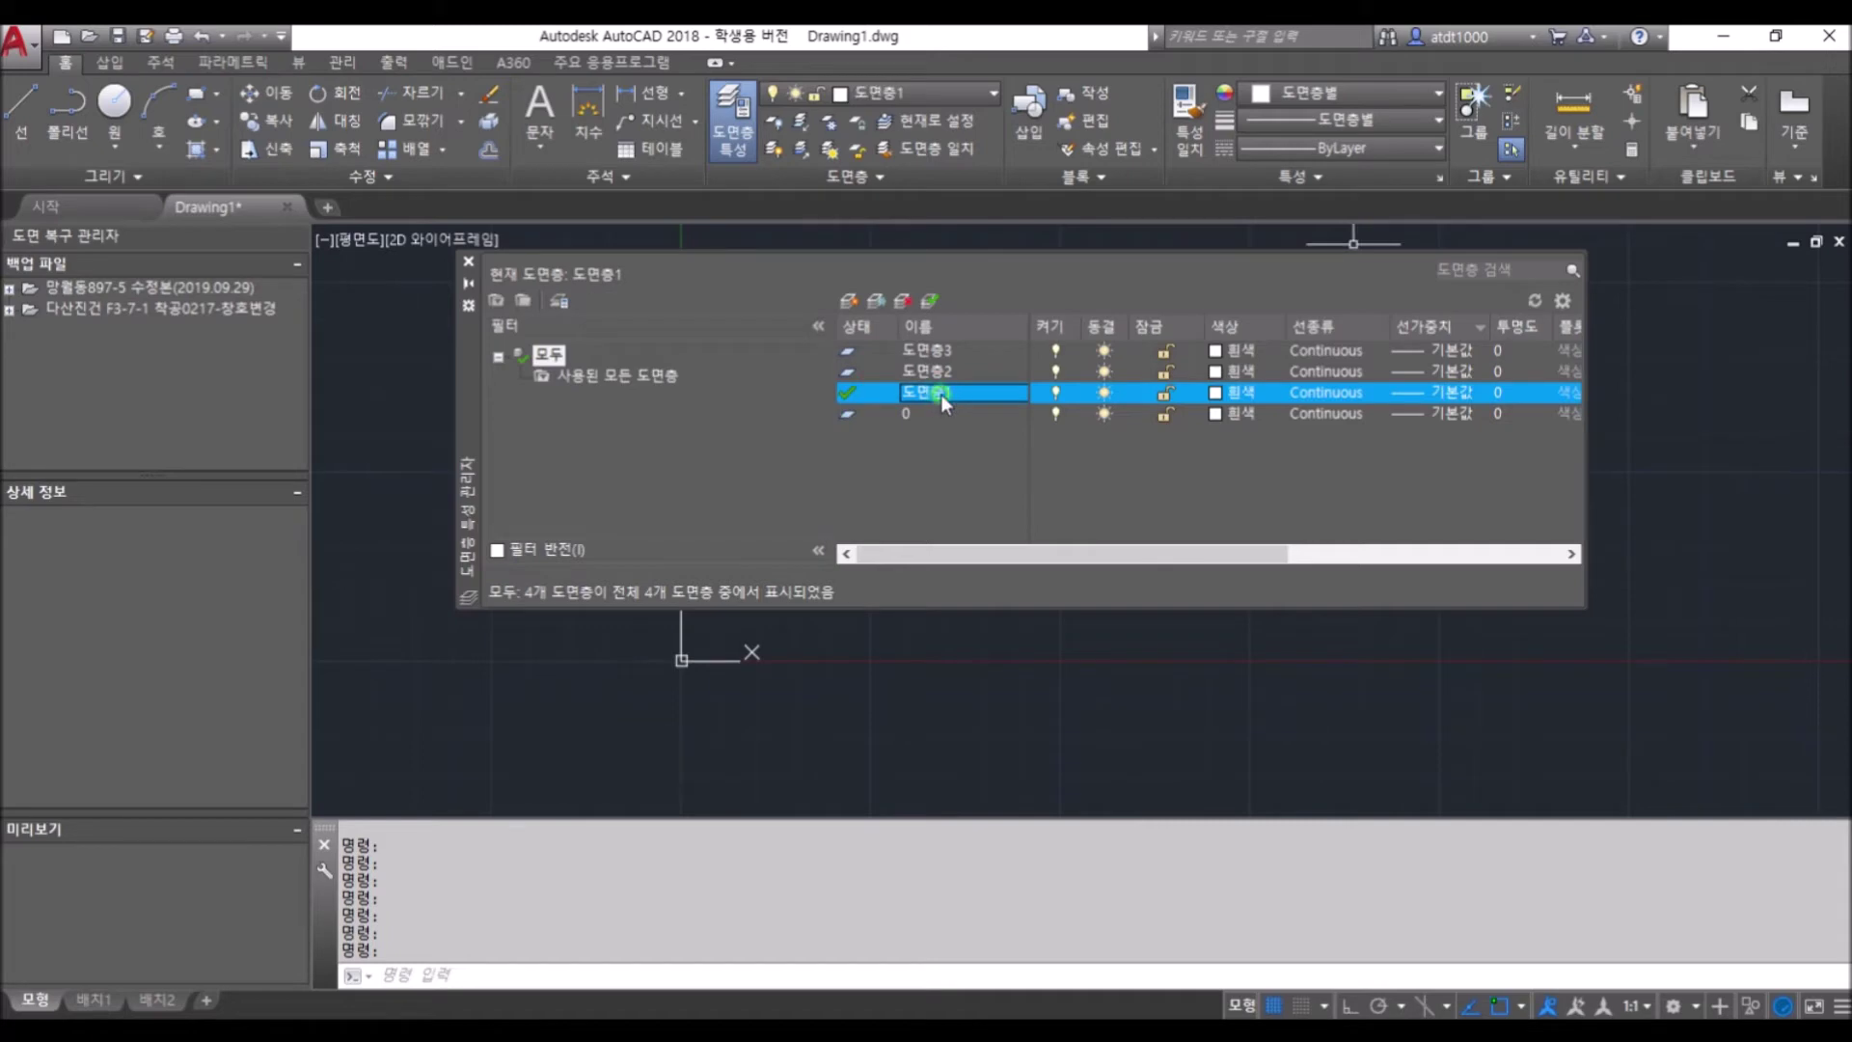
right_click(942, 396)
right_click(924, 408)
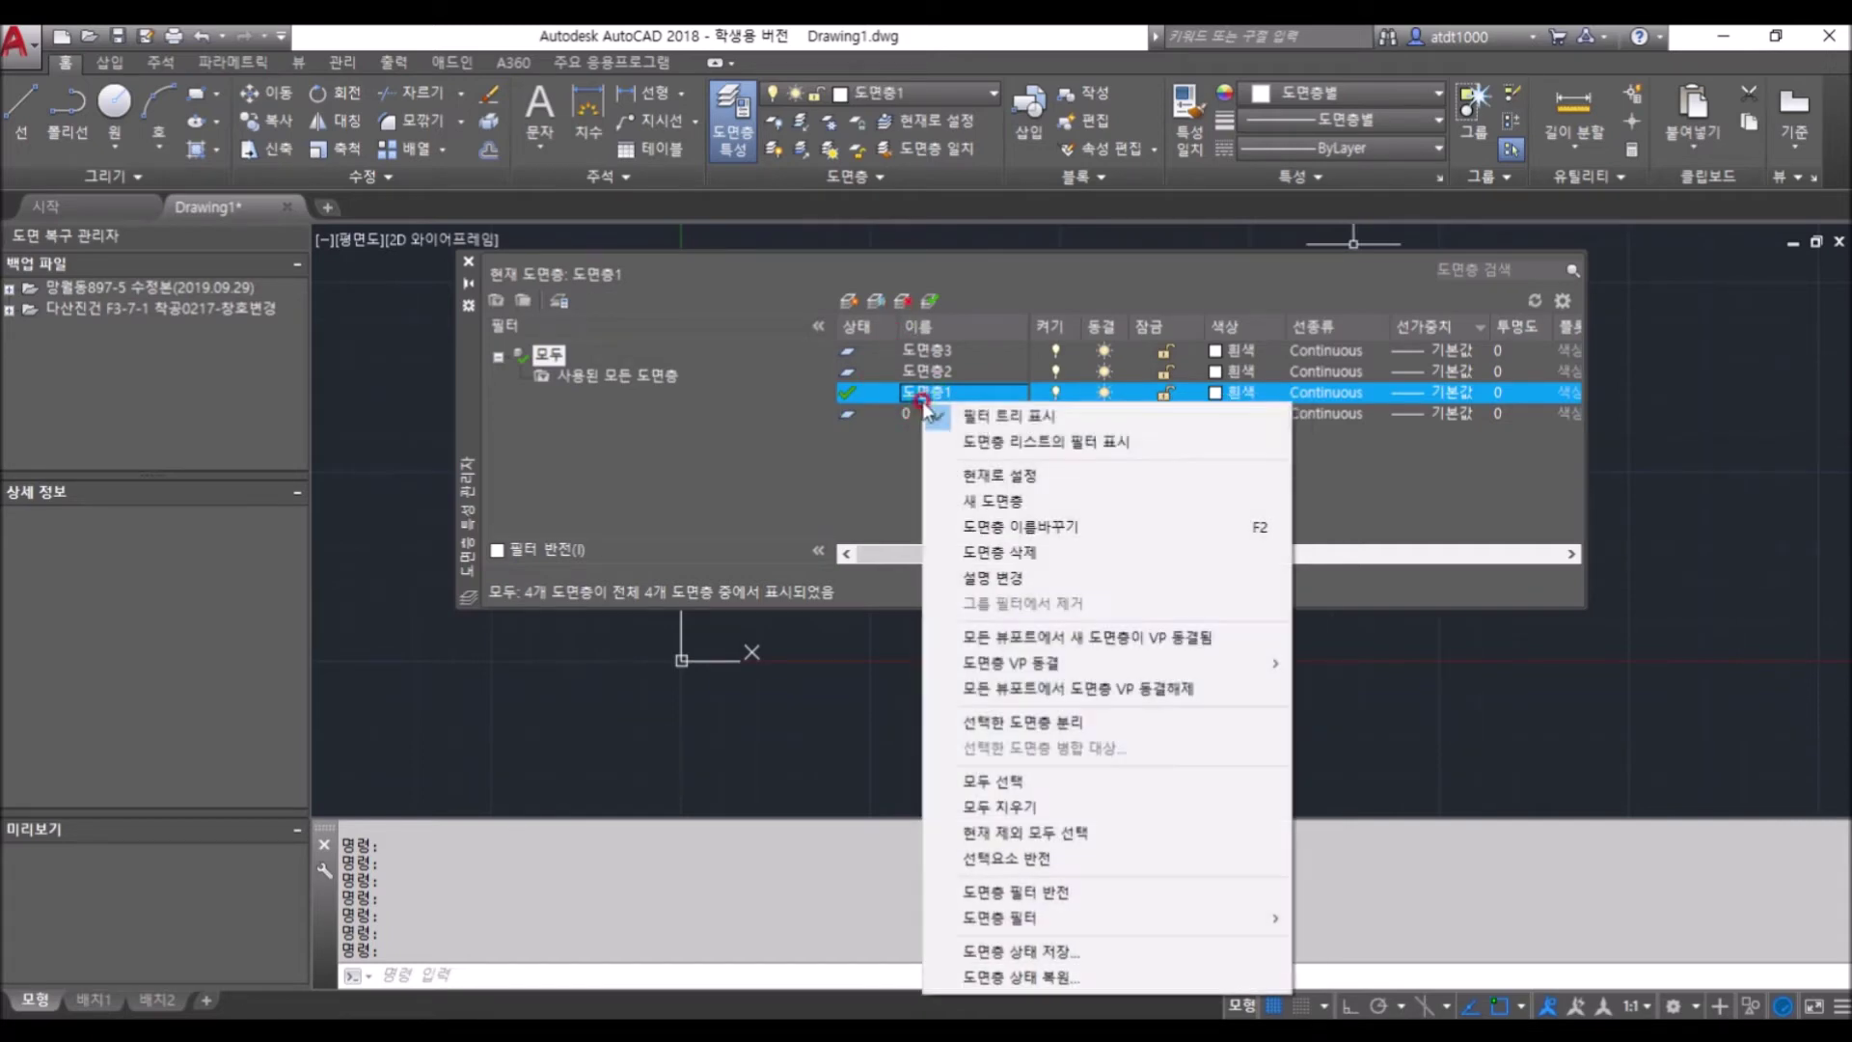
click(1066, 526)
text(A-WALL)
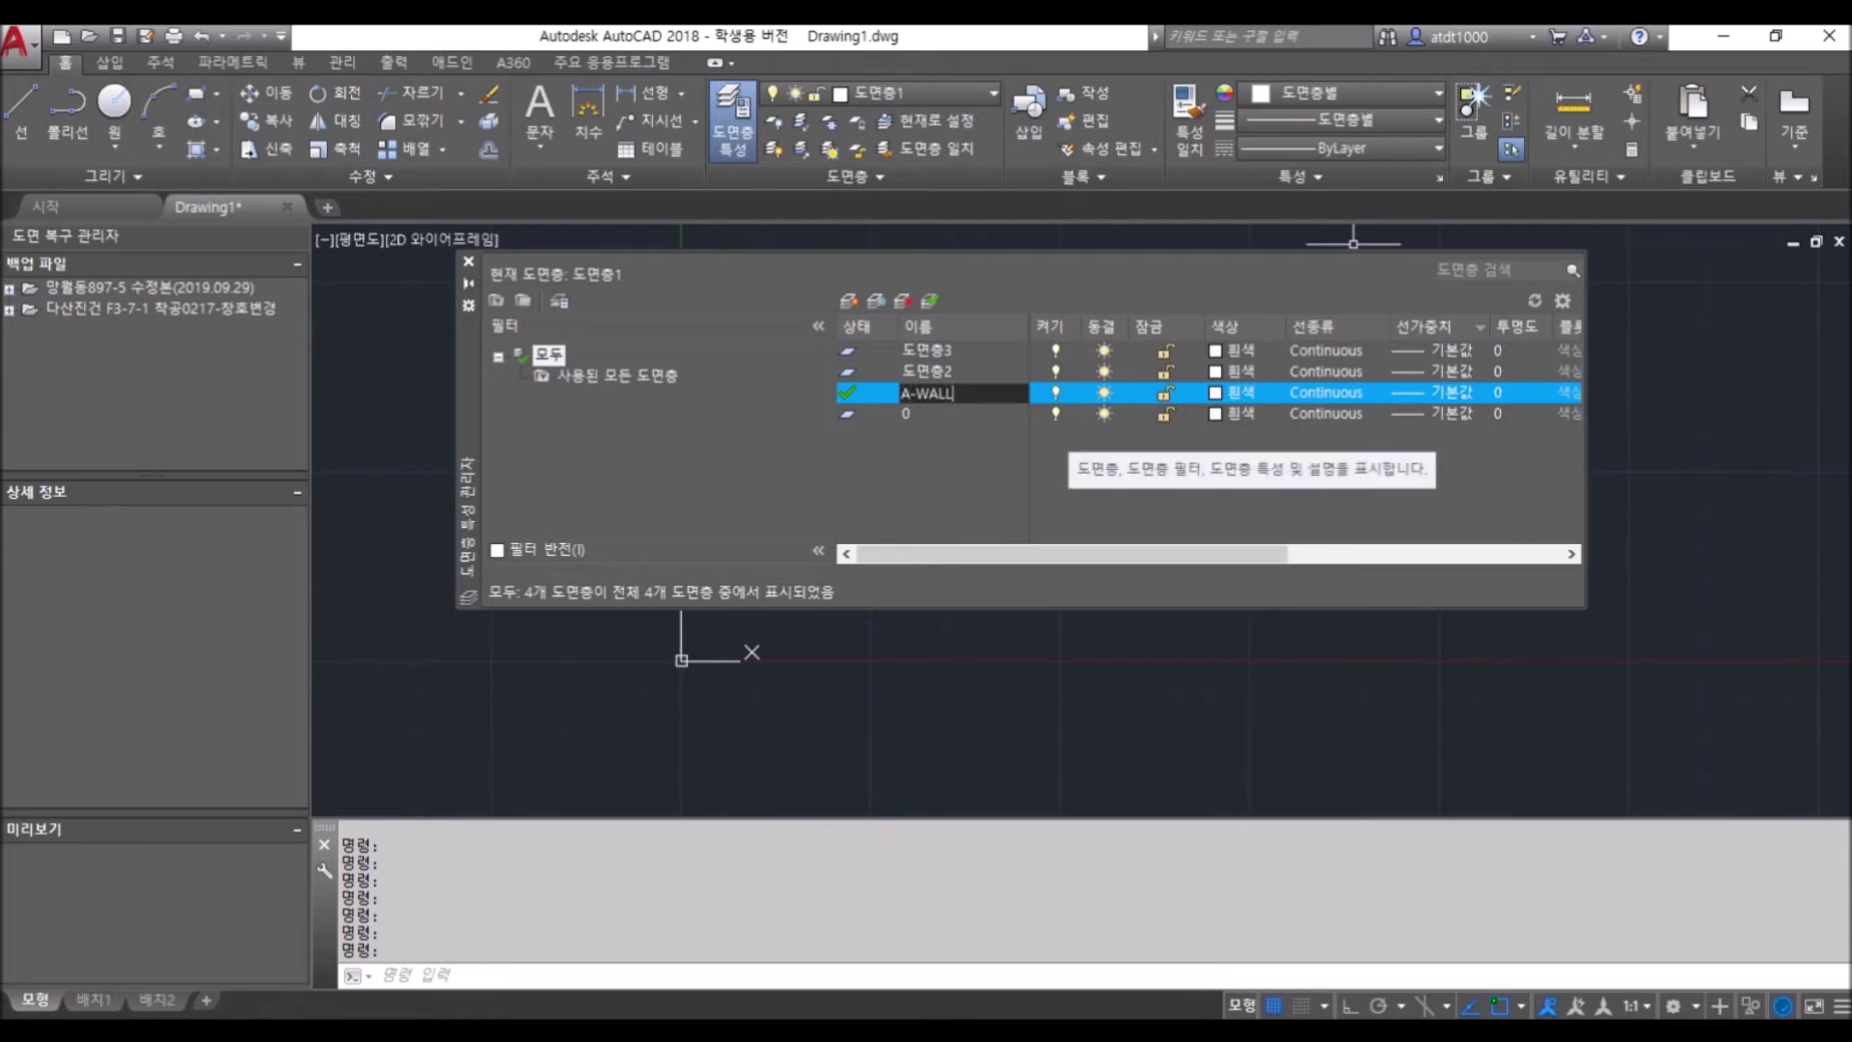
key(Return)
click(941, 454)
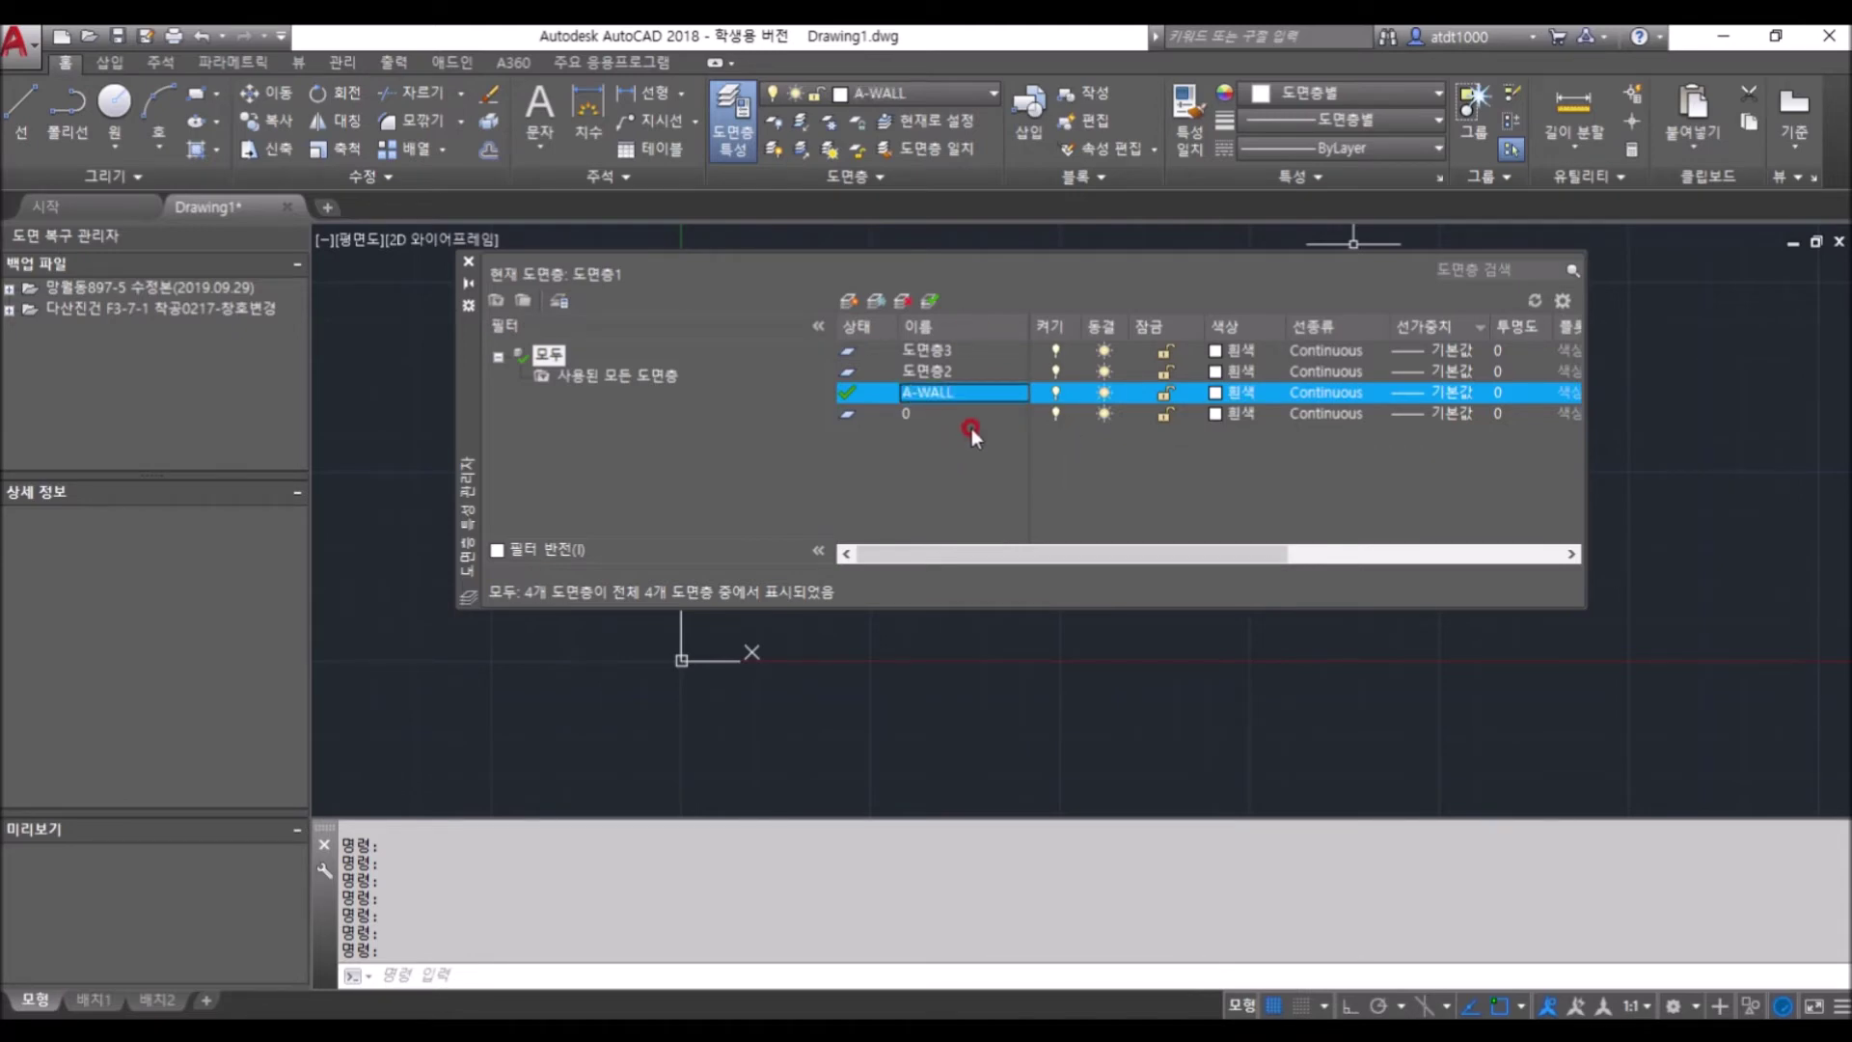
Rename layer 도면층2 as A-FIN
right_click(912, 371)
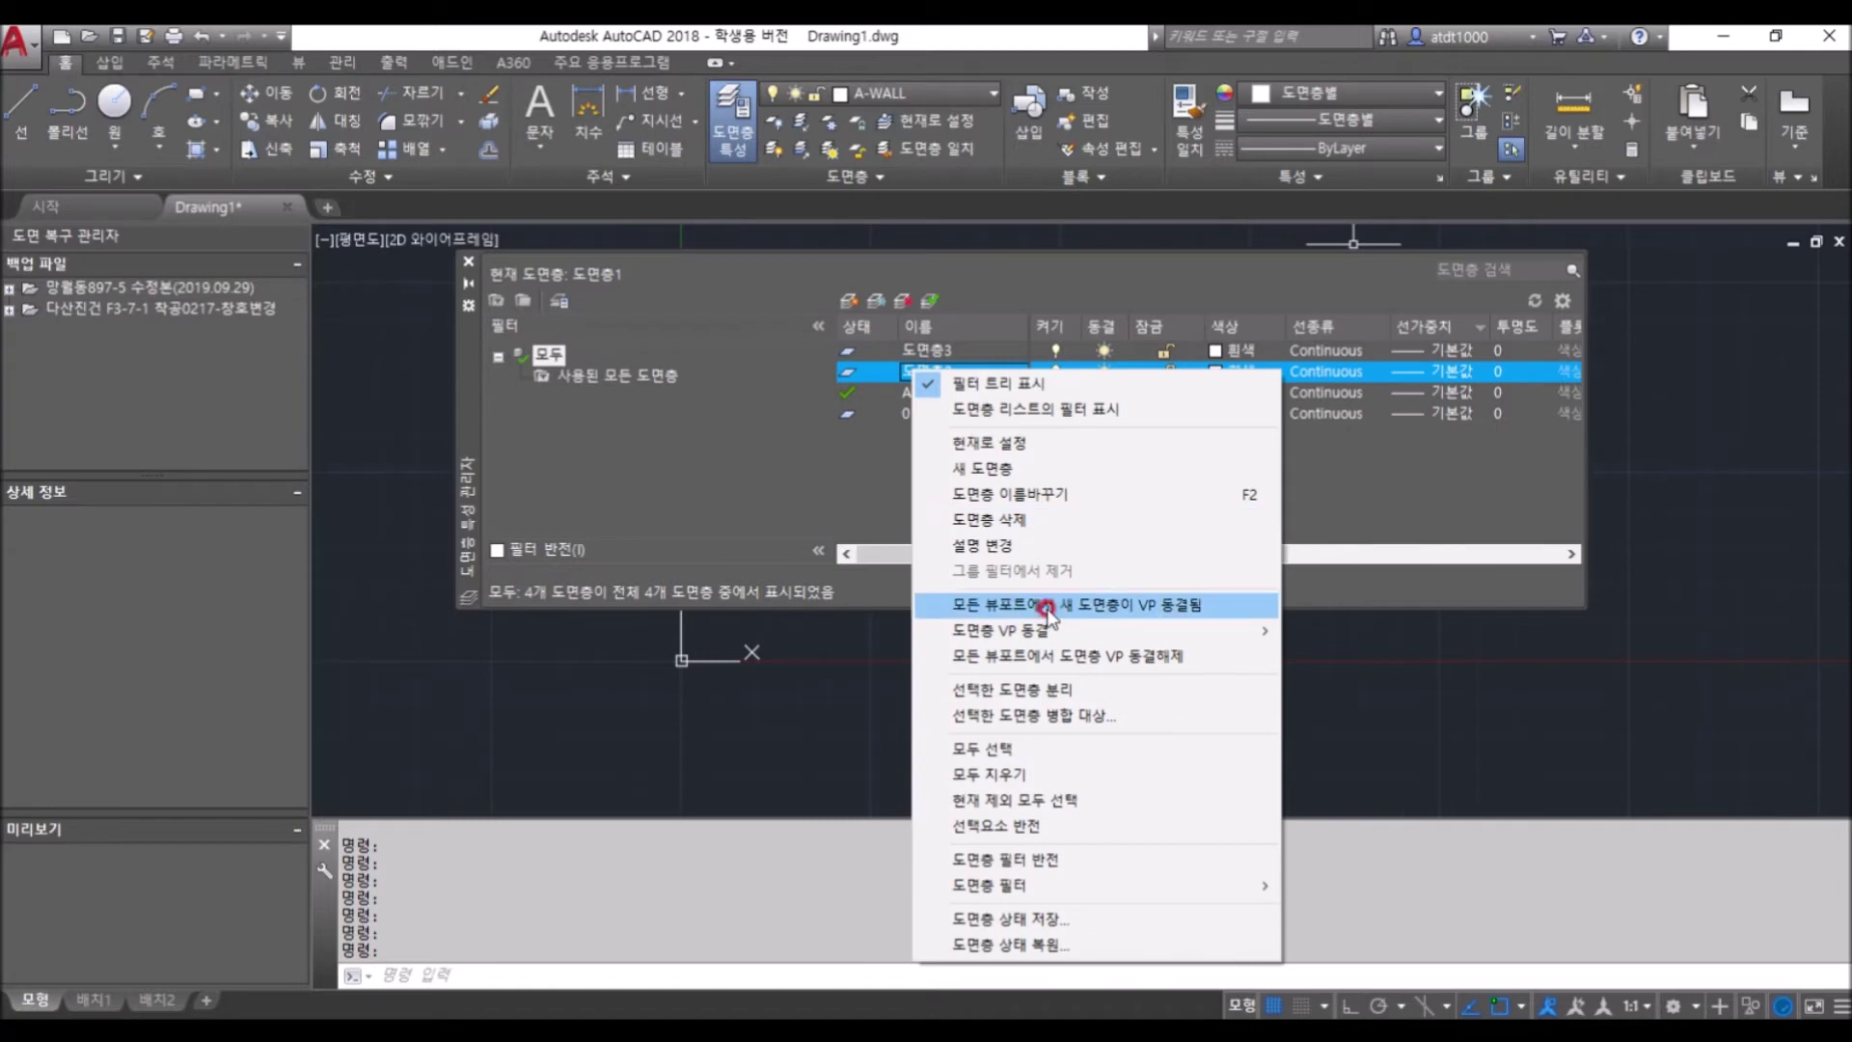
click(1028, 493)
text(A-)
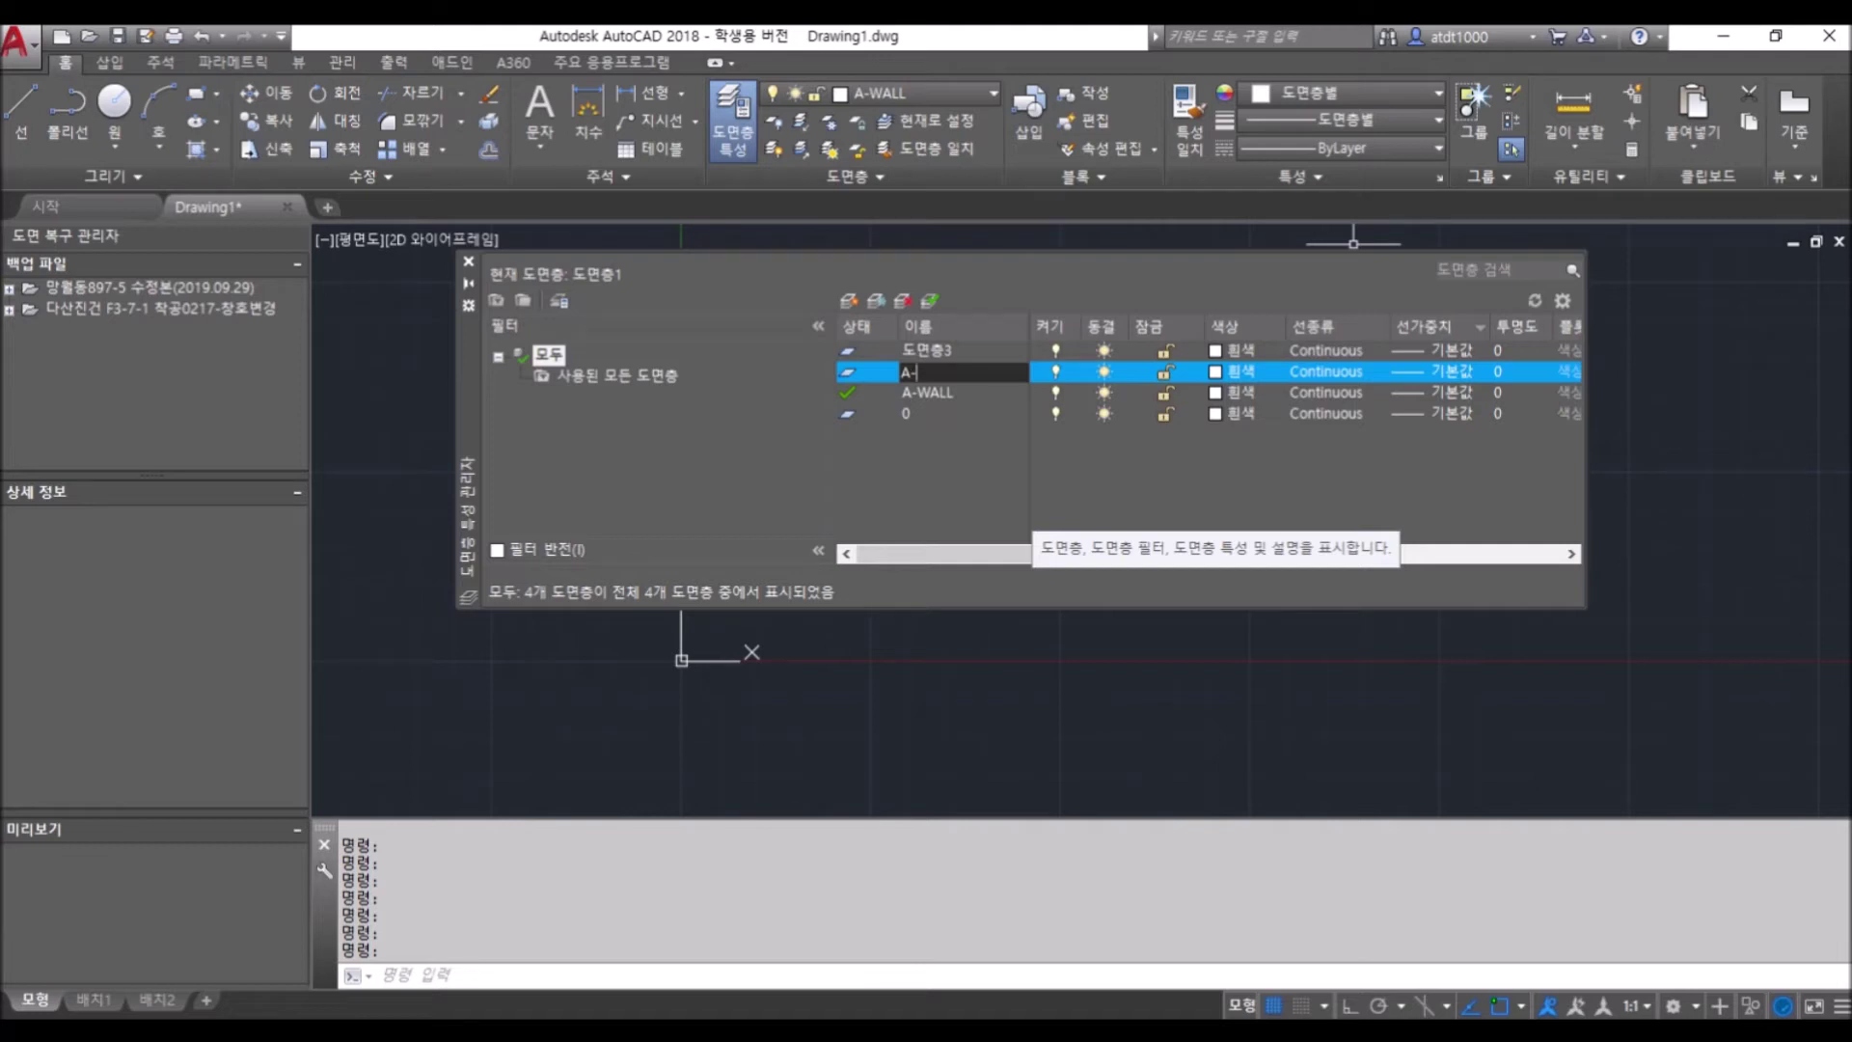
text(FIN)
click(1031, 505)
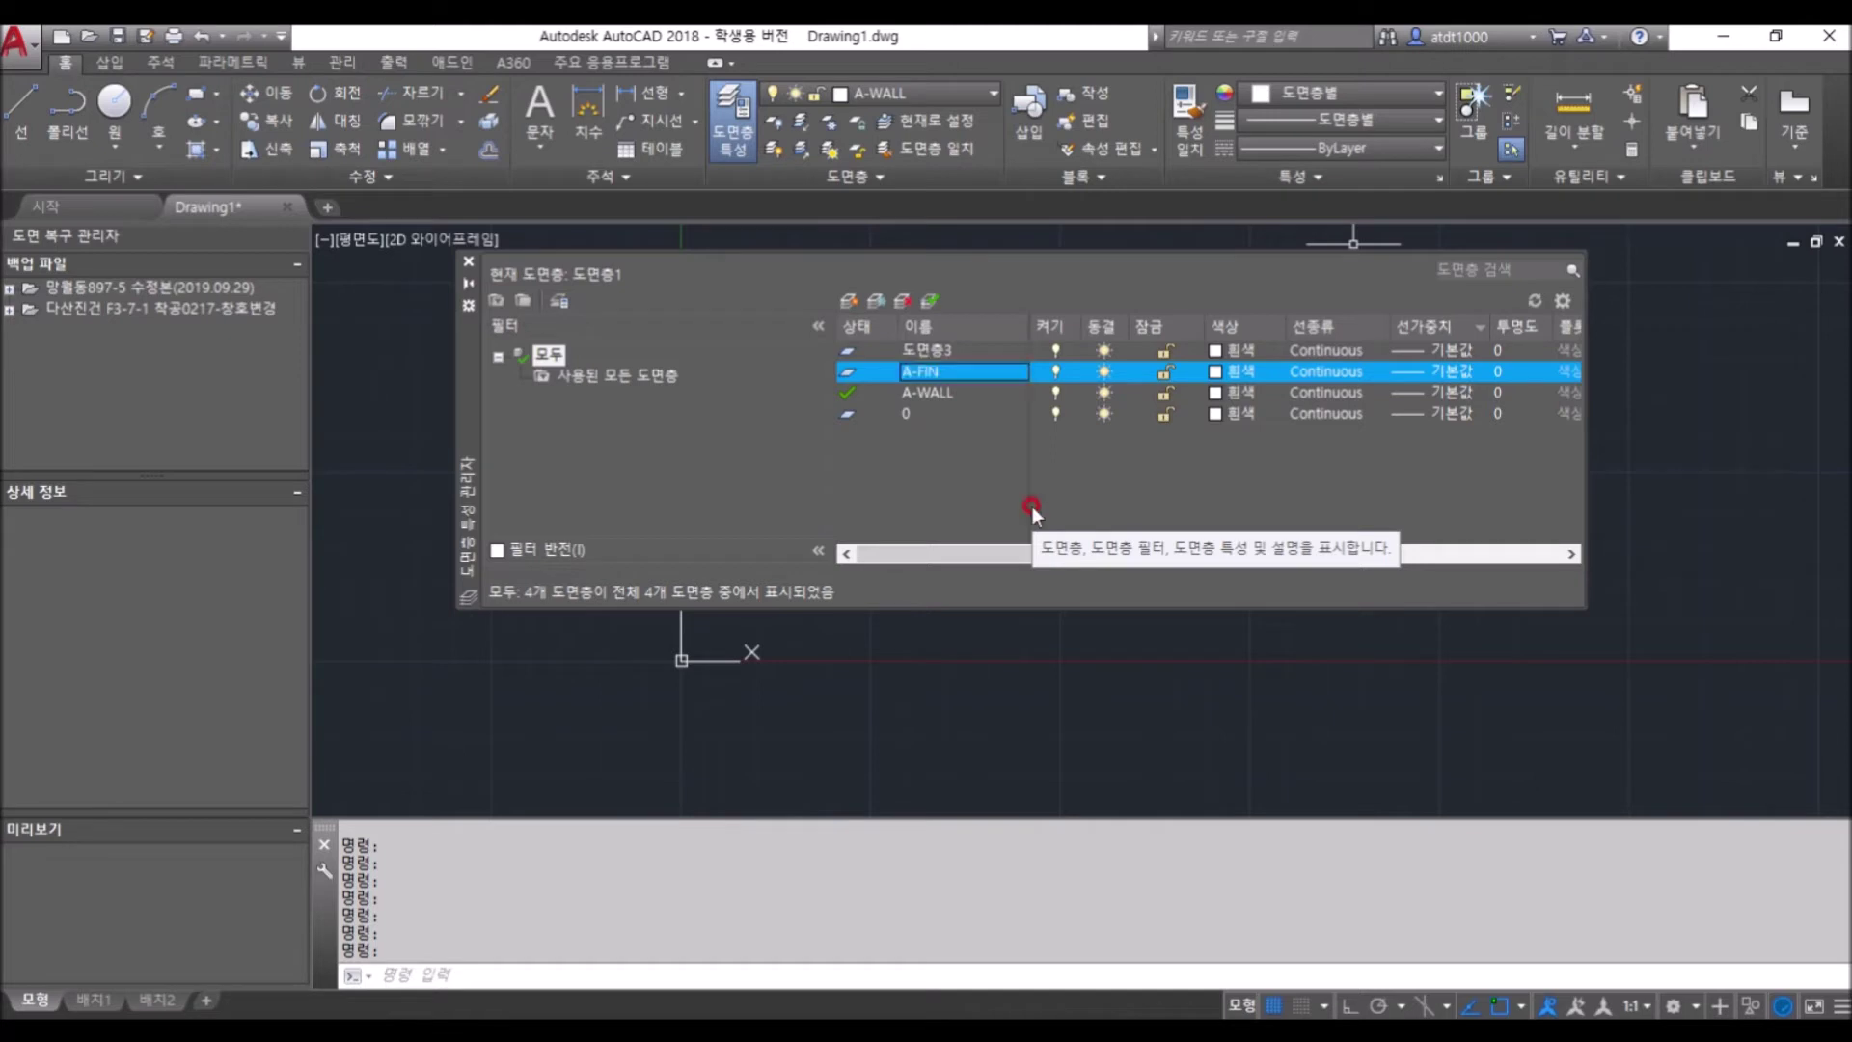
Rename layer 도면층3 as A-GRID
right_click(935, 326)
right_click(935, 354)
click(1049, 477)
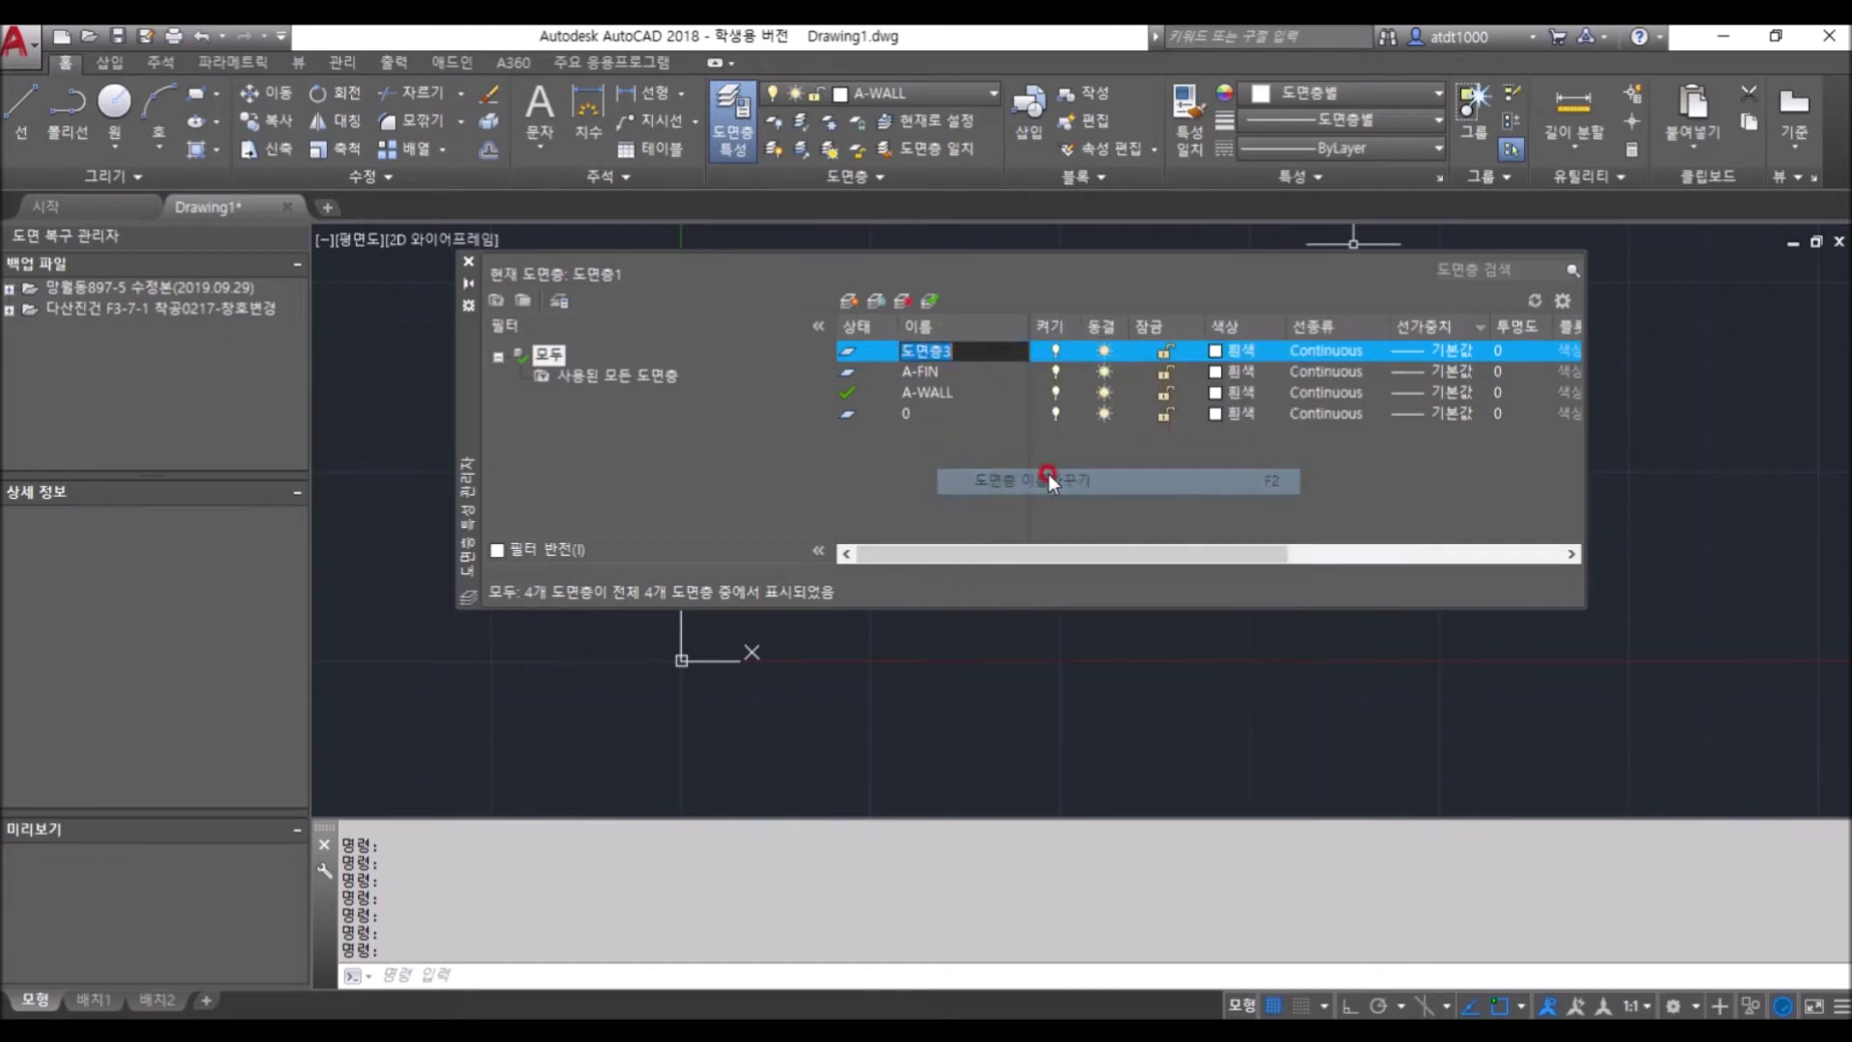
text(A)
text(-GR)
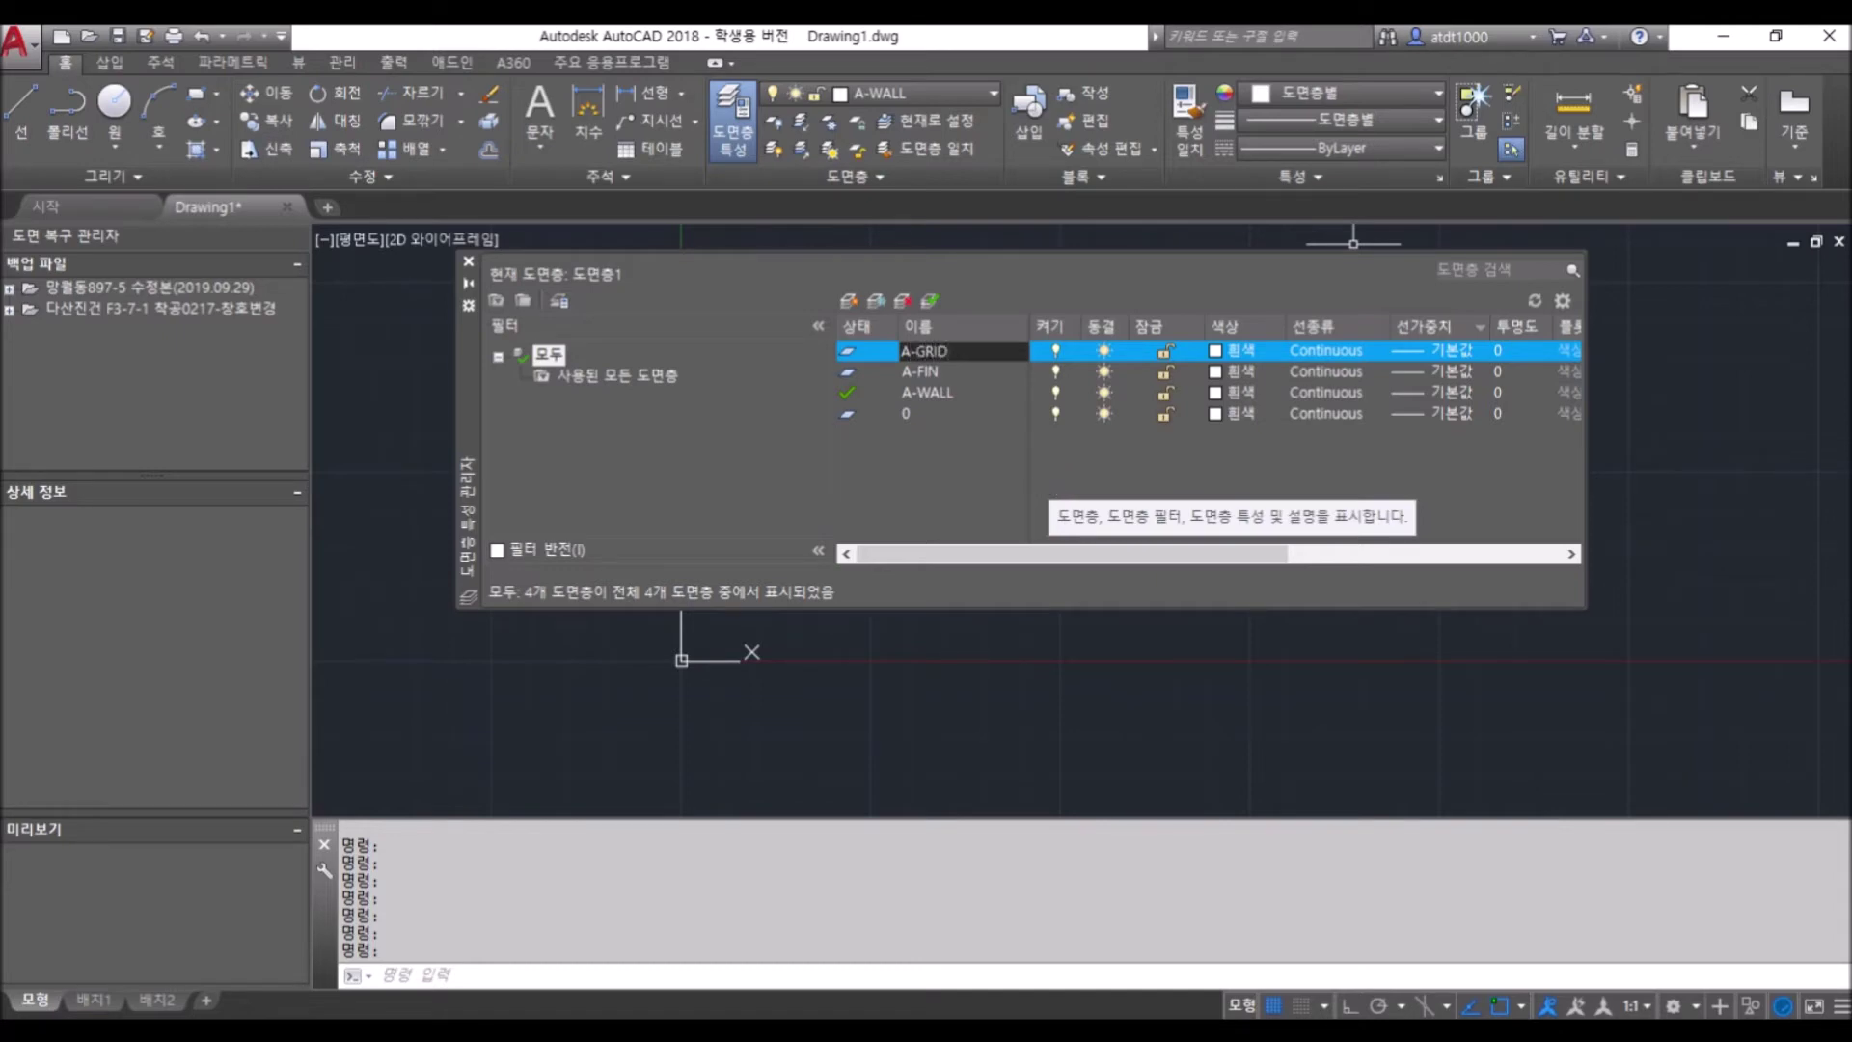
text(ID)
click(968, 435)
click(883, 373)
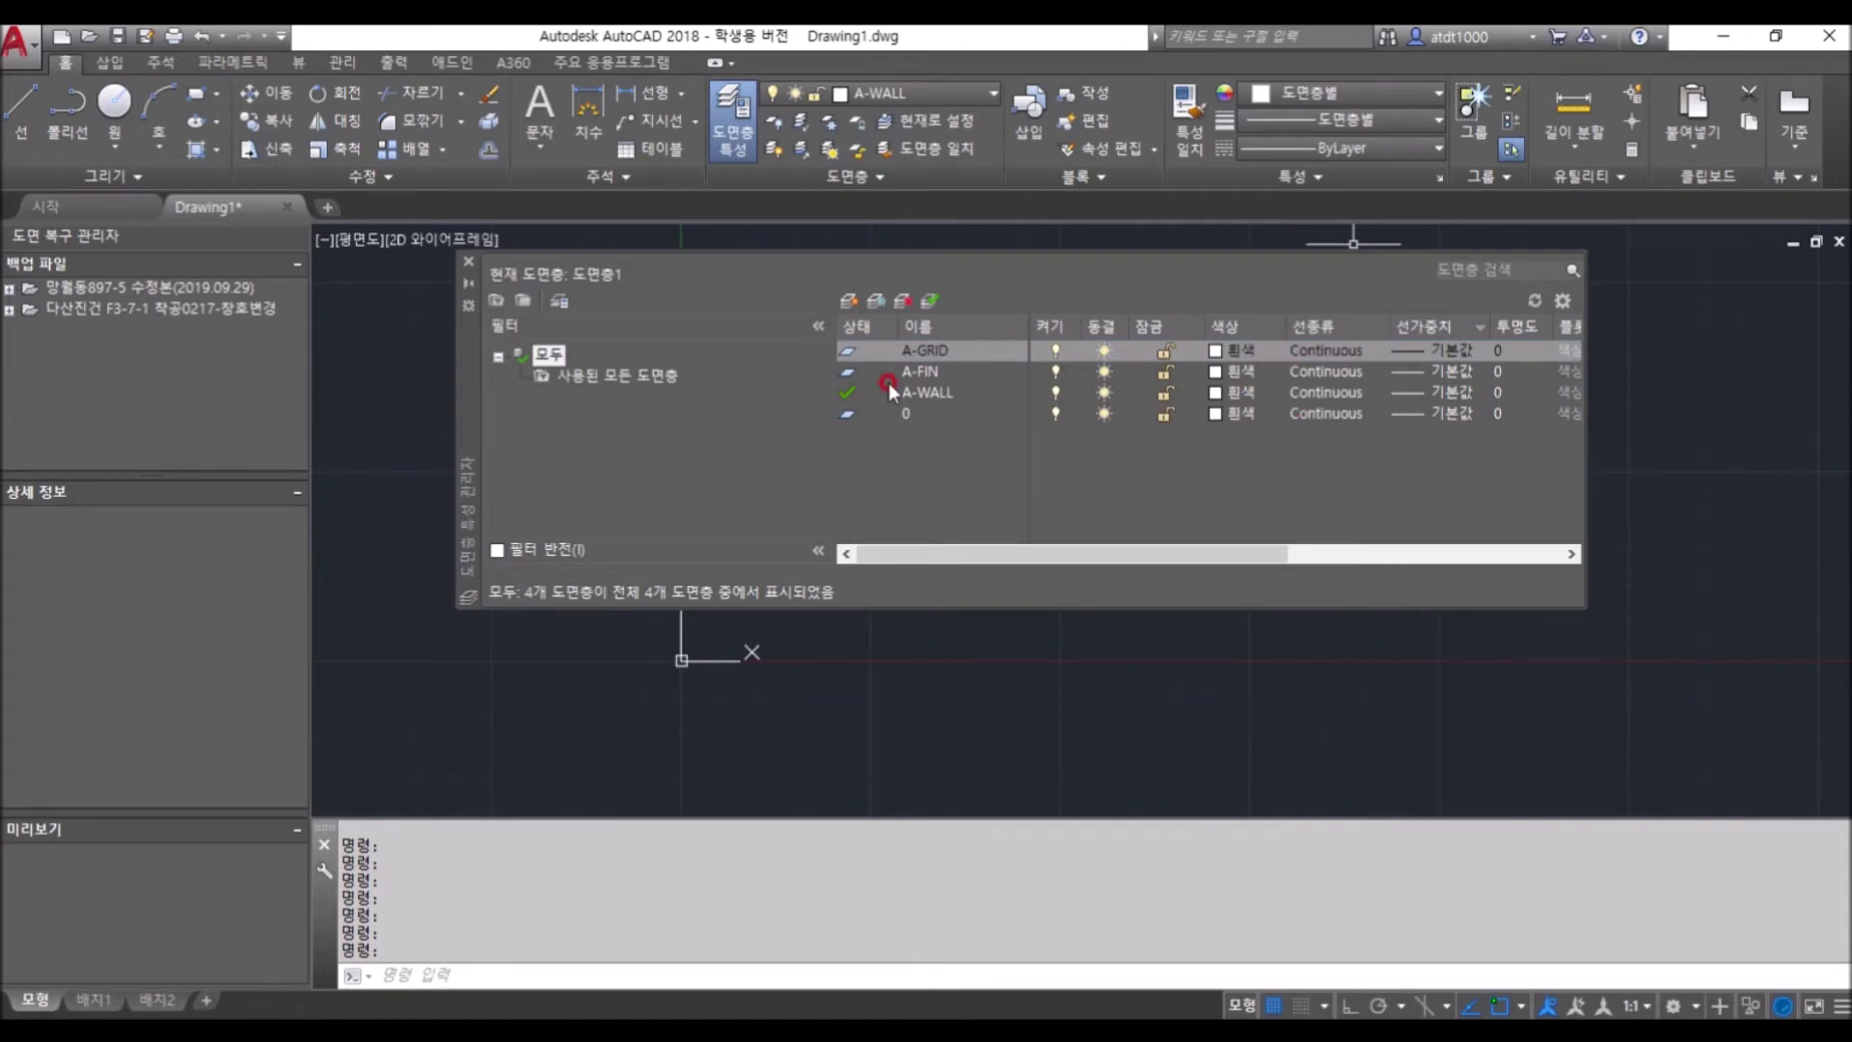
drag(995, 550, 1005, 550)
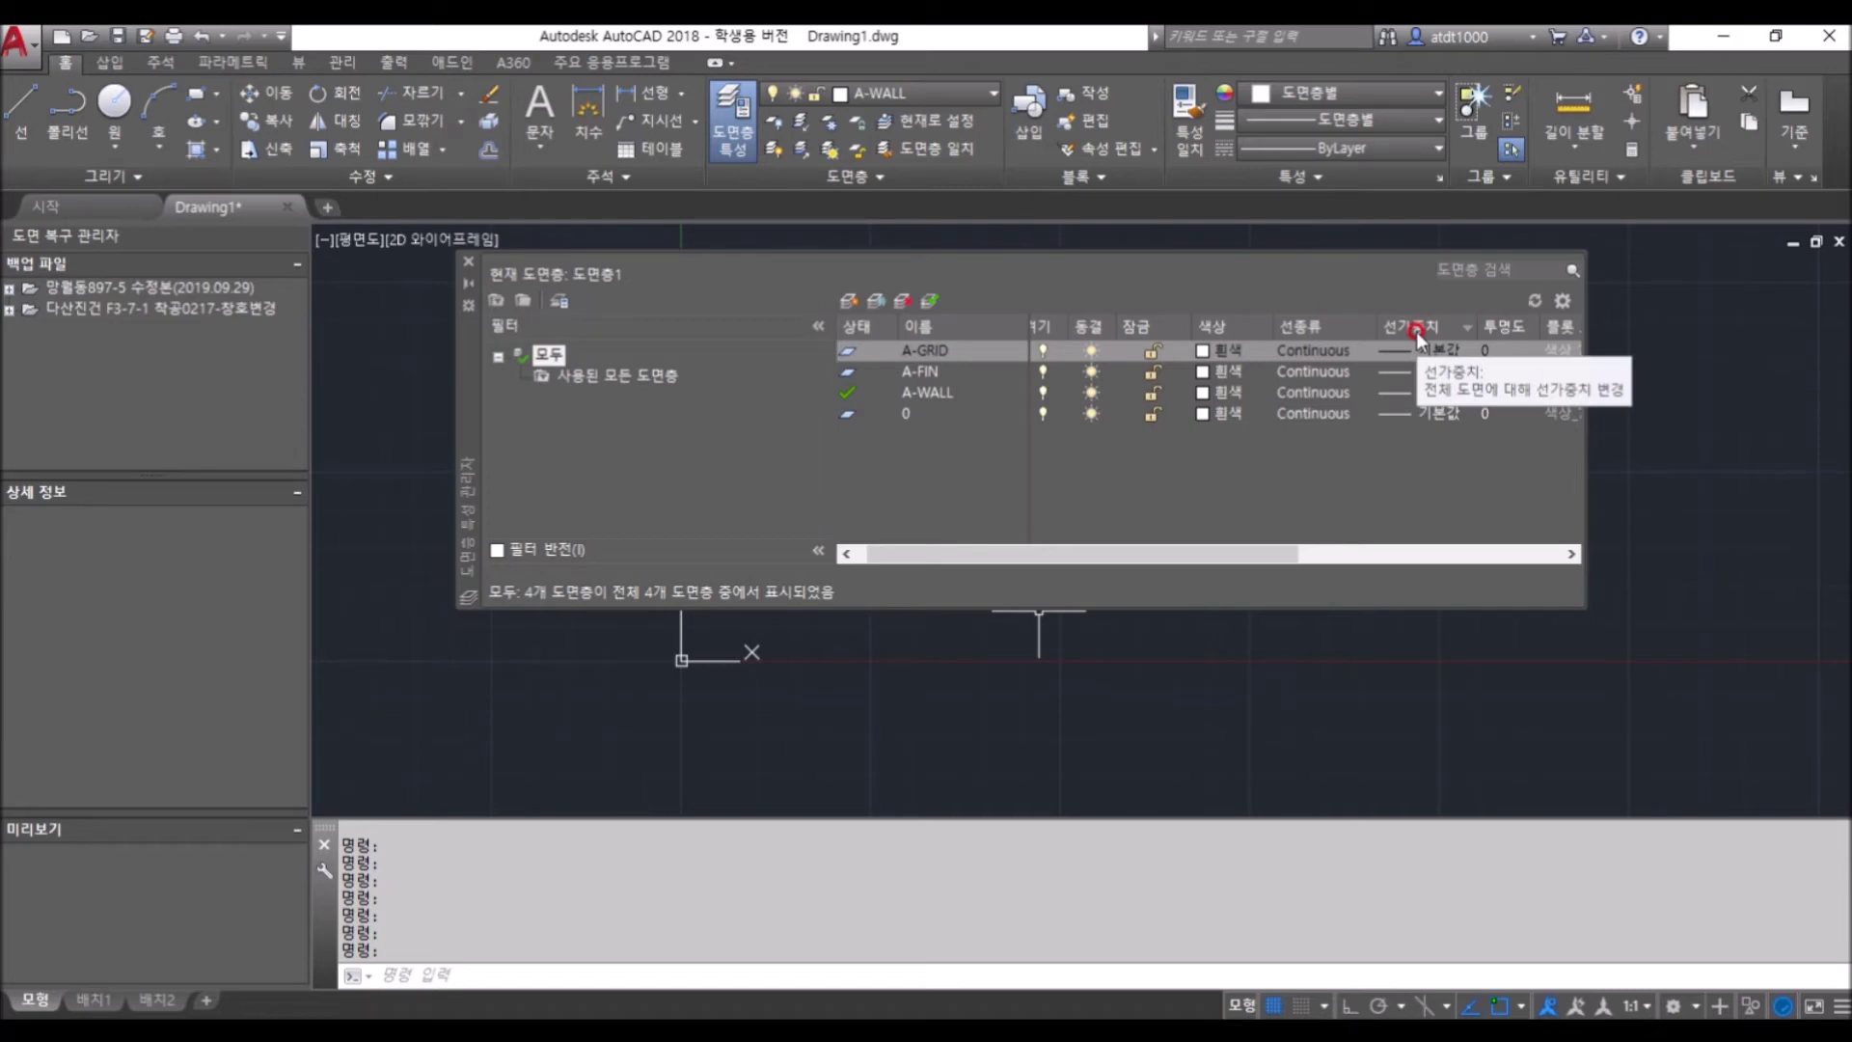
drag(1213, 553, 1281, 553)
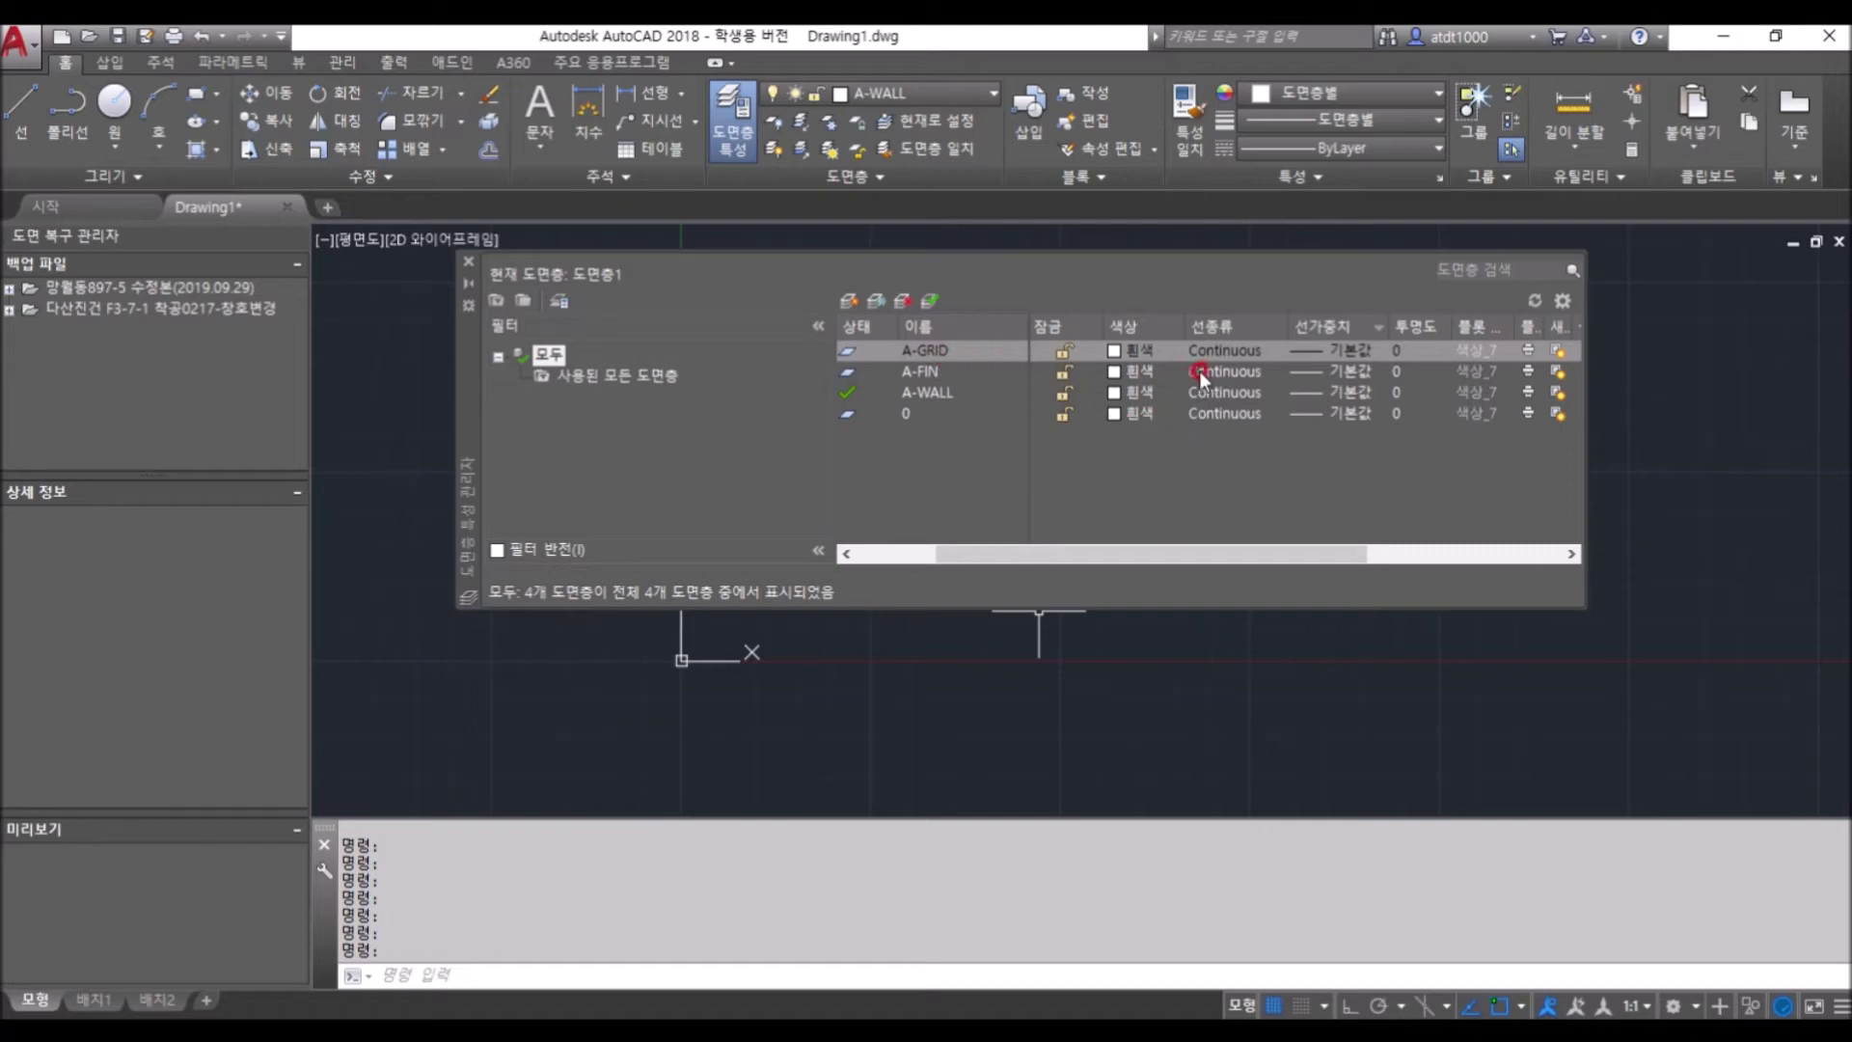
click(1138, 278)
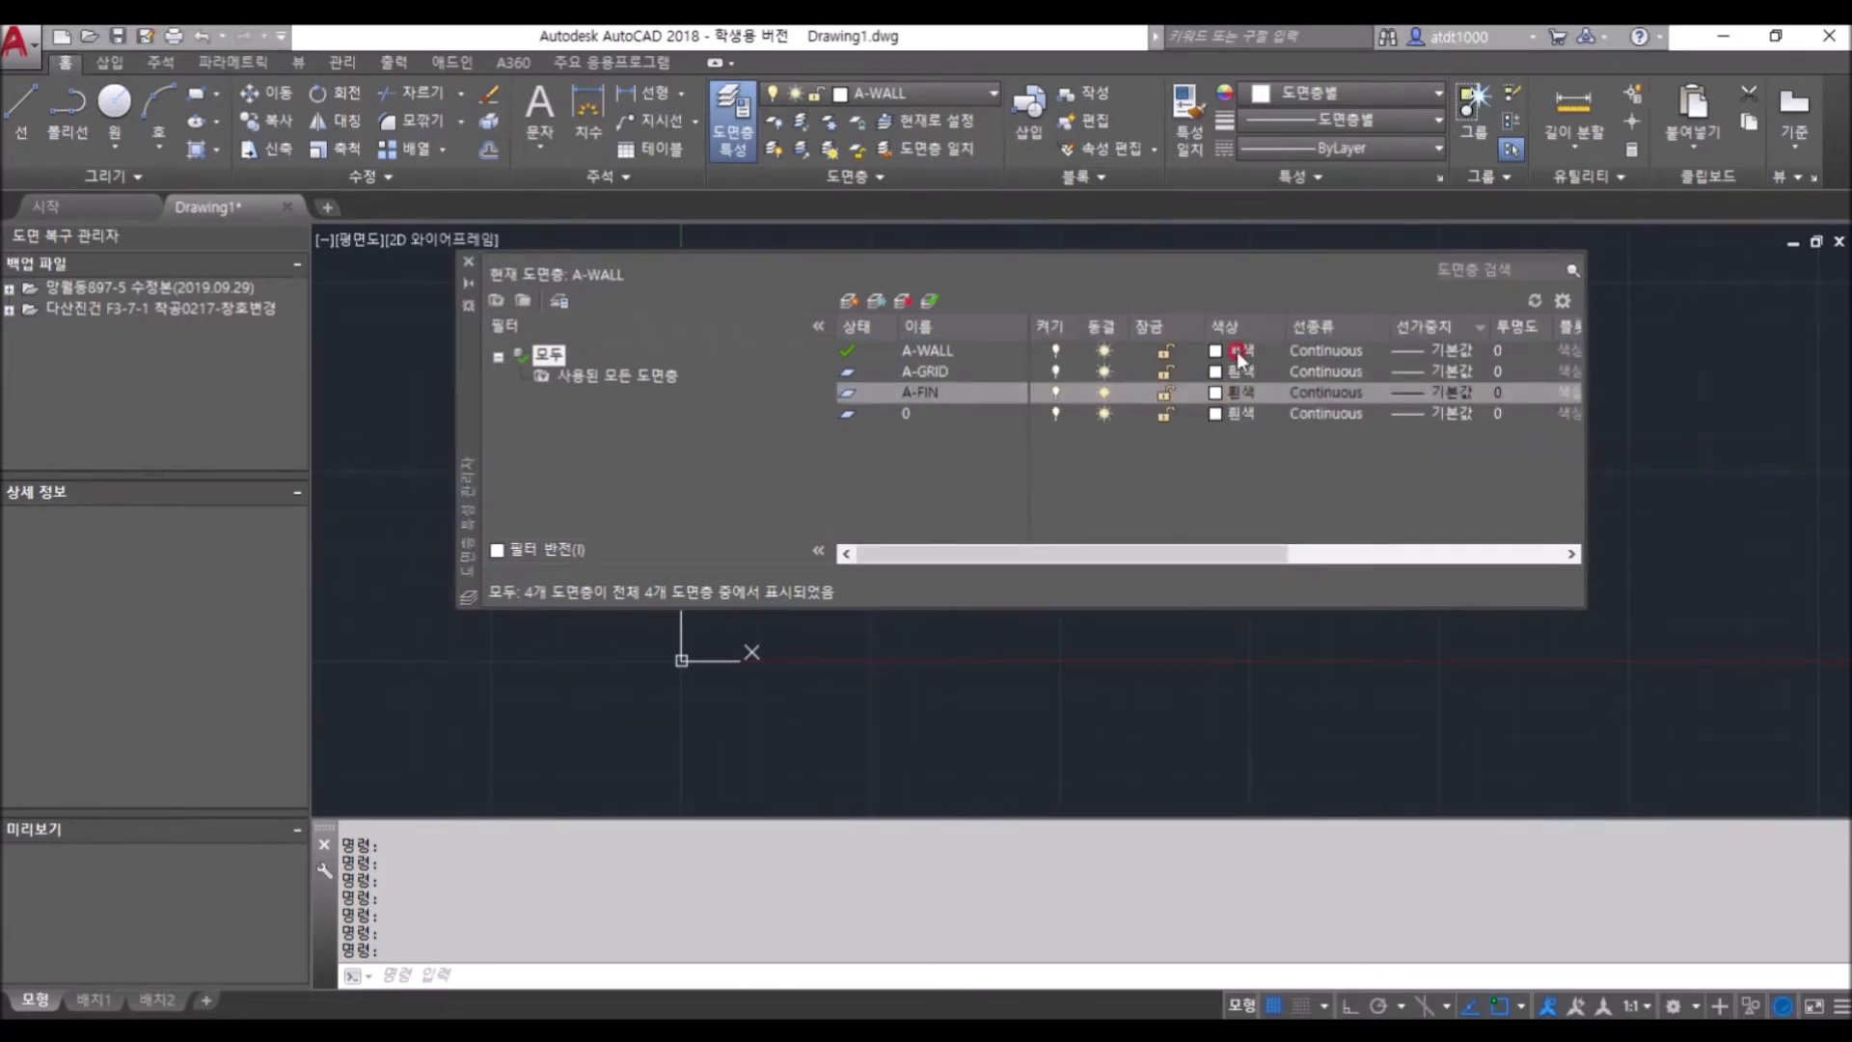
click(1161, 411)
Set the colour of layer A-WALL to yellow (노란색)
click(1235, 350)
click(737, 583)
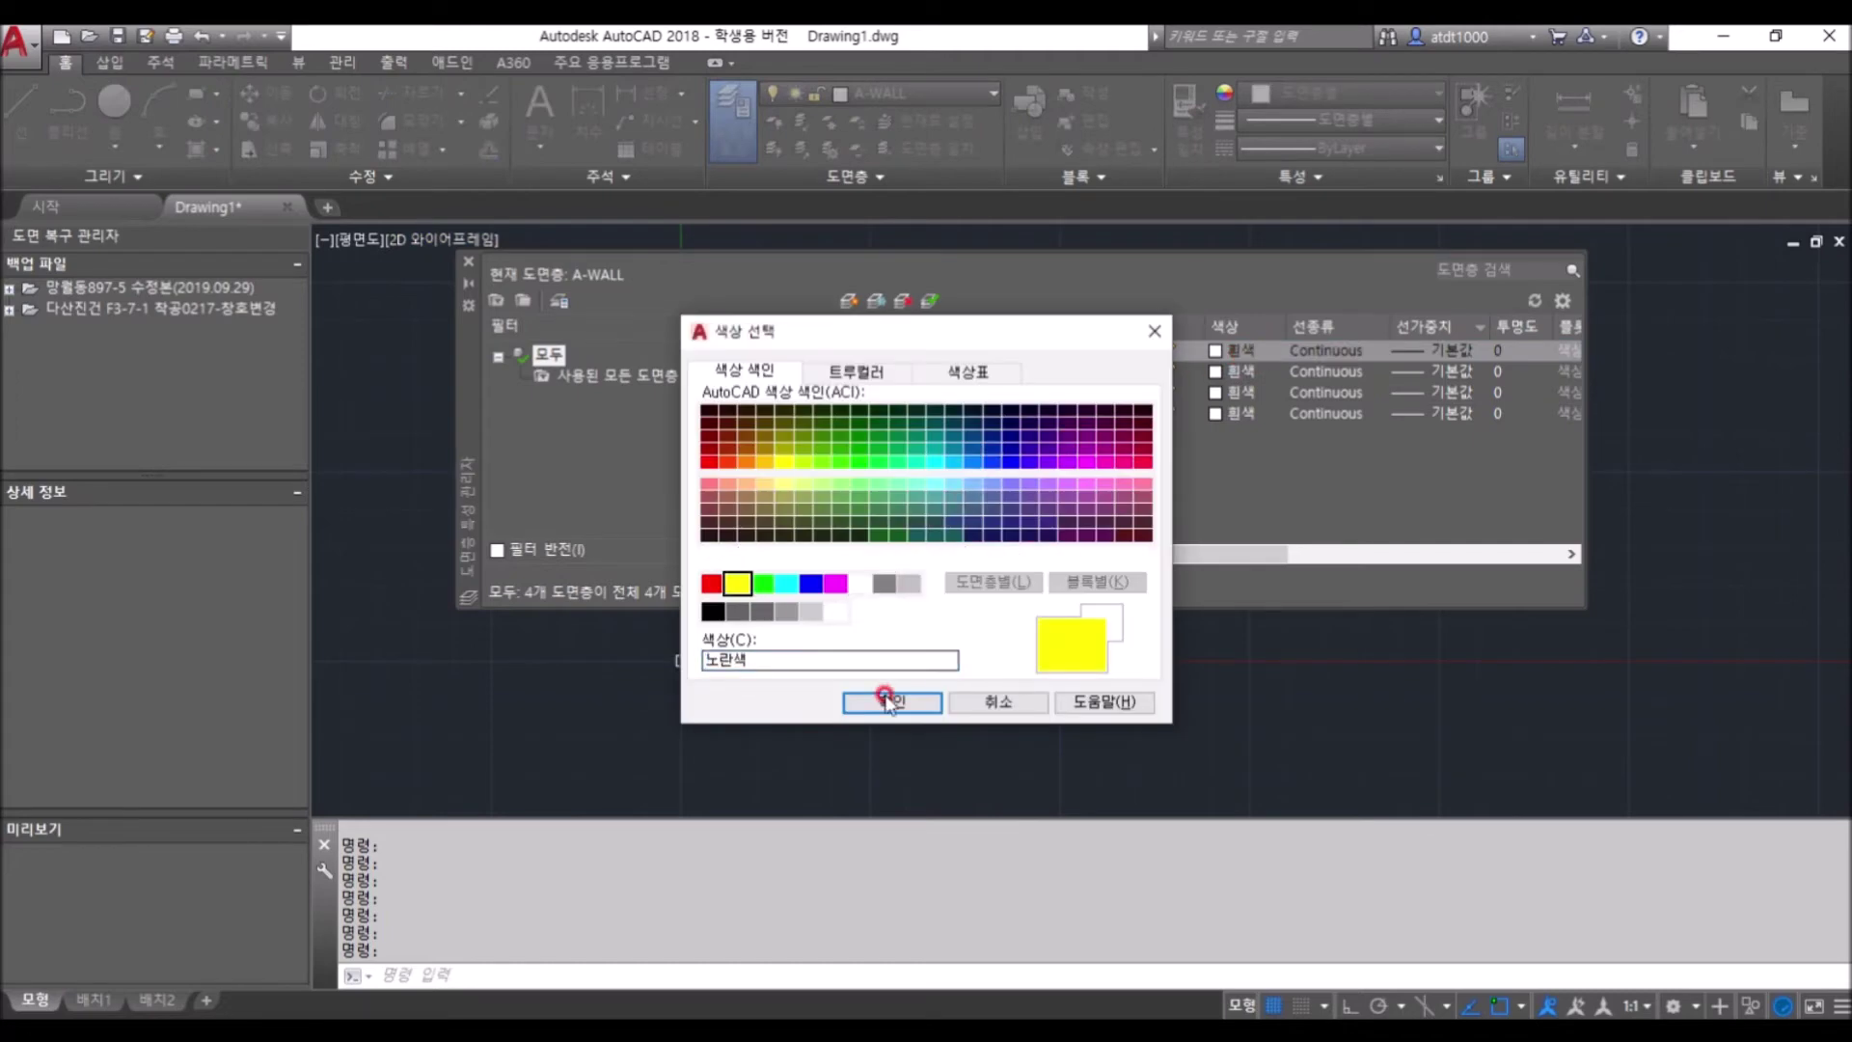
click(892, 701)
Set the colour of layer A-GRID to red (빨간색)
click(1235, 372)
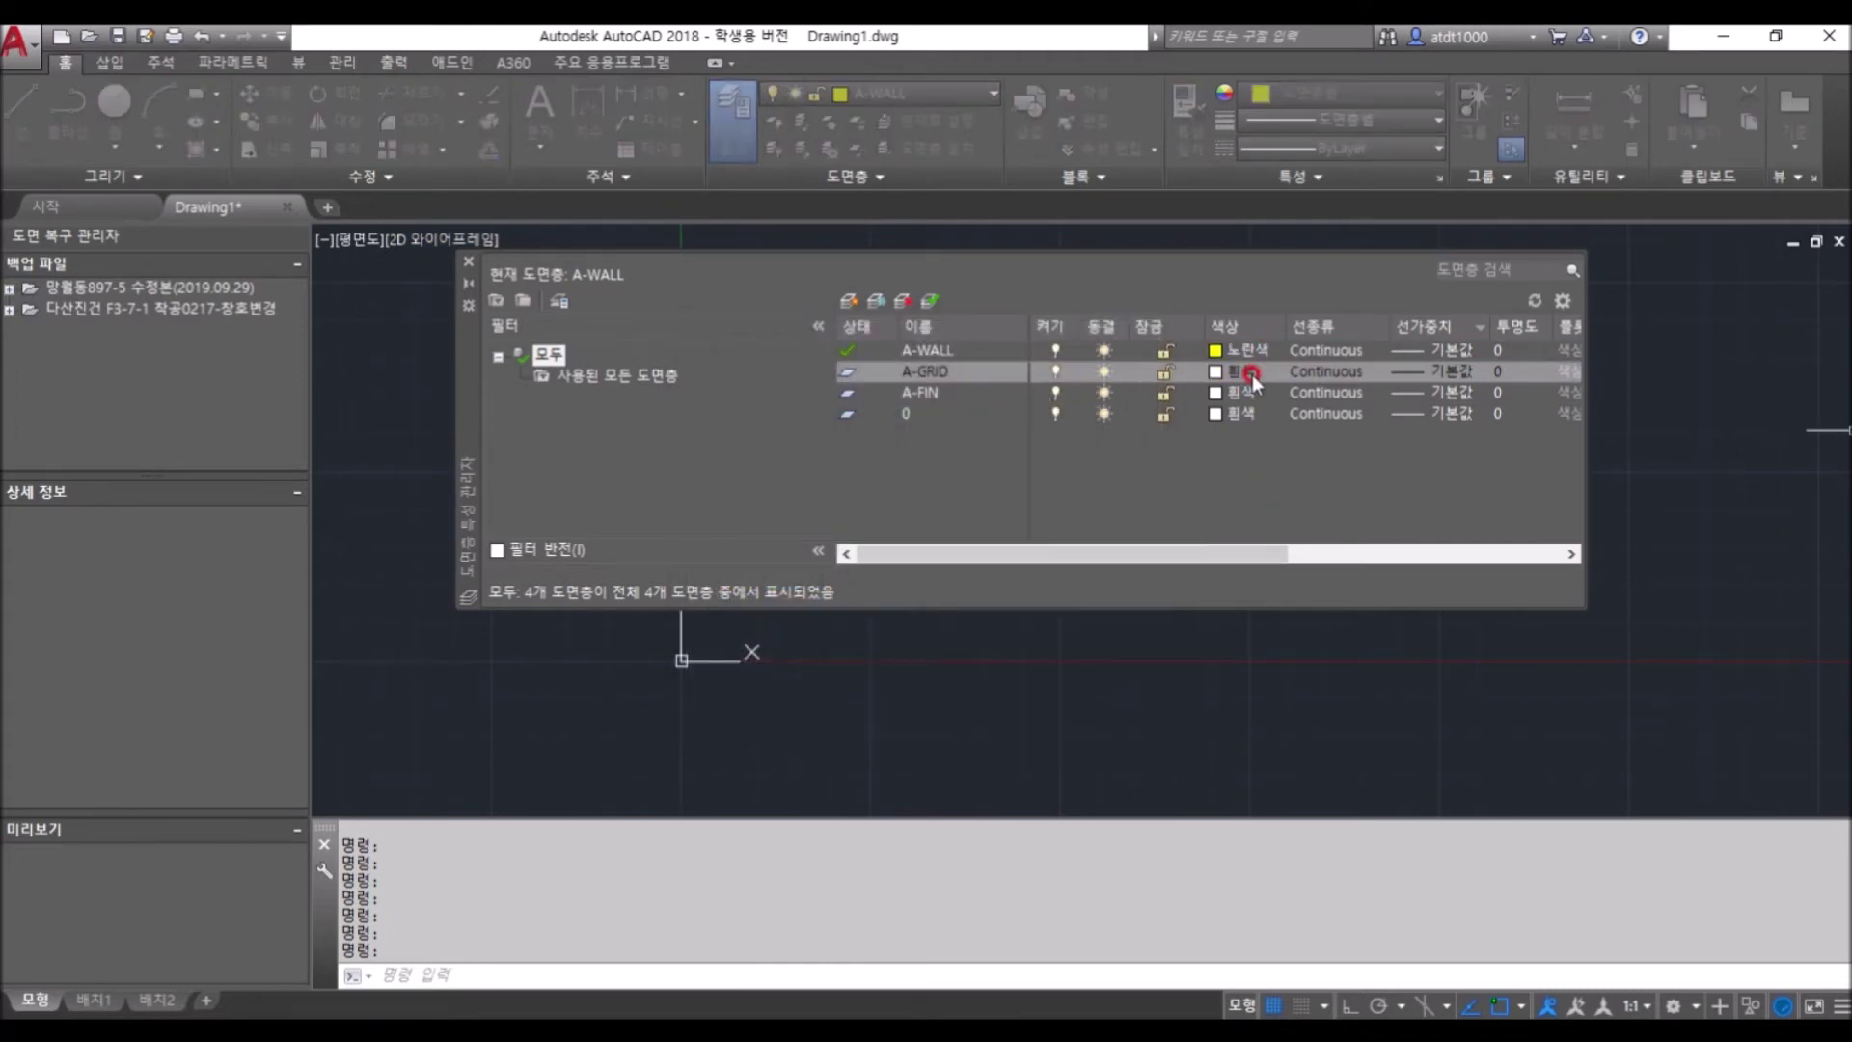
click(714, 583)
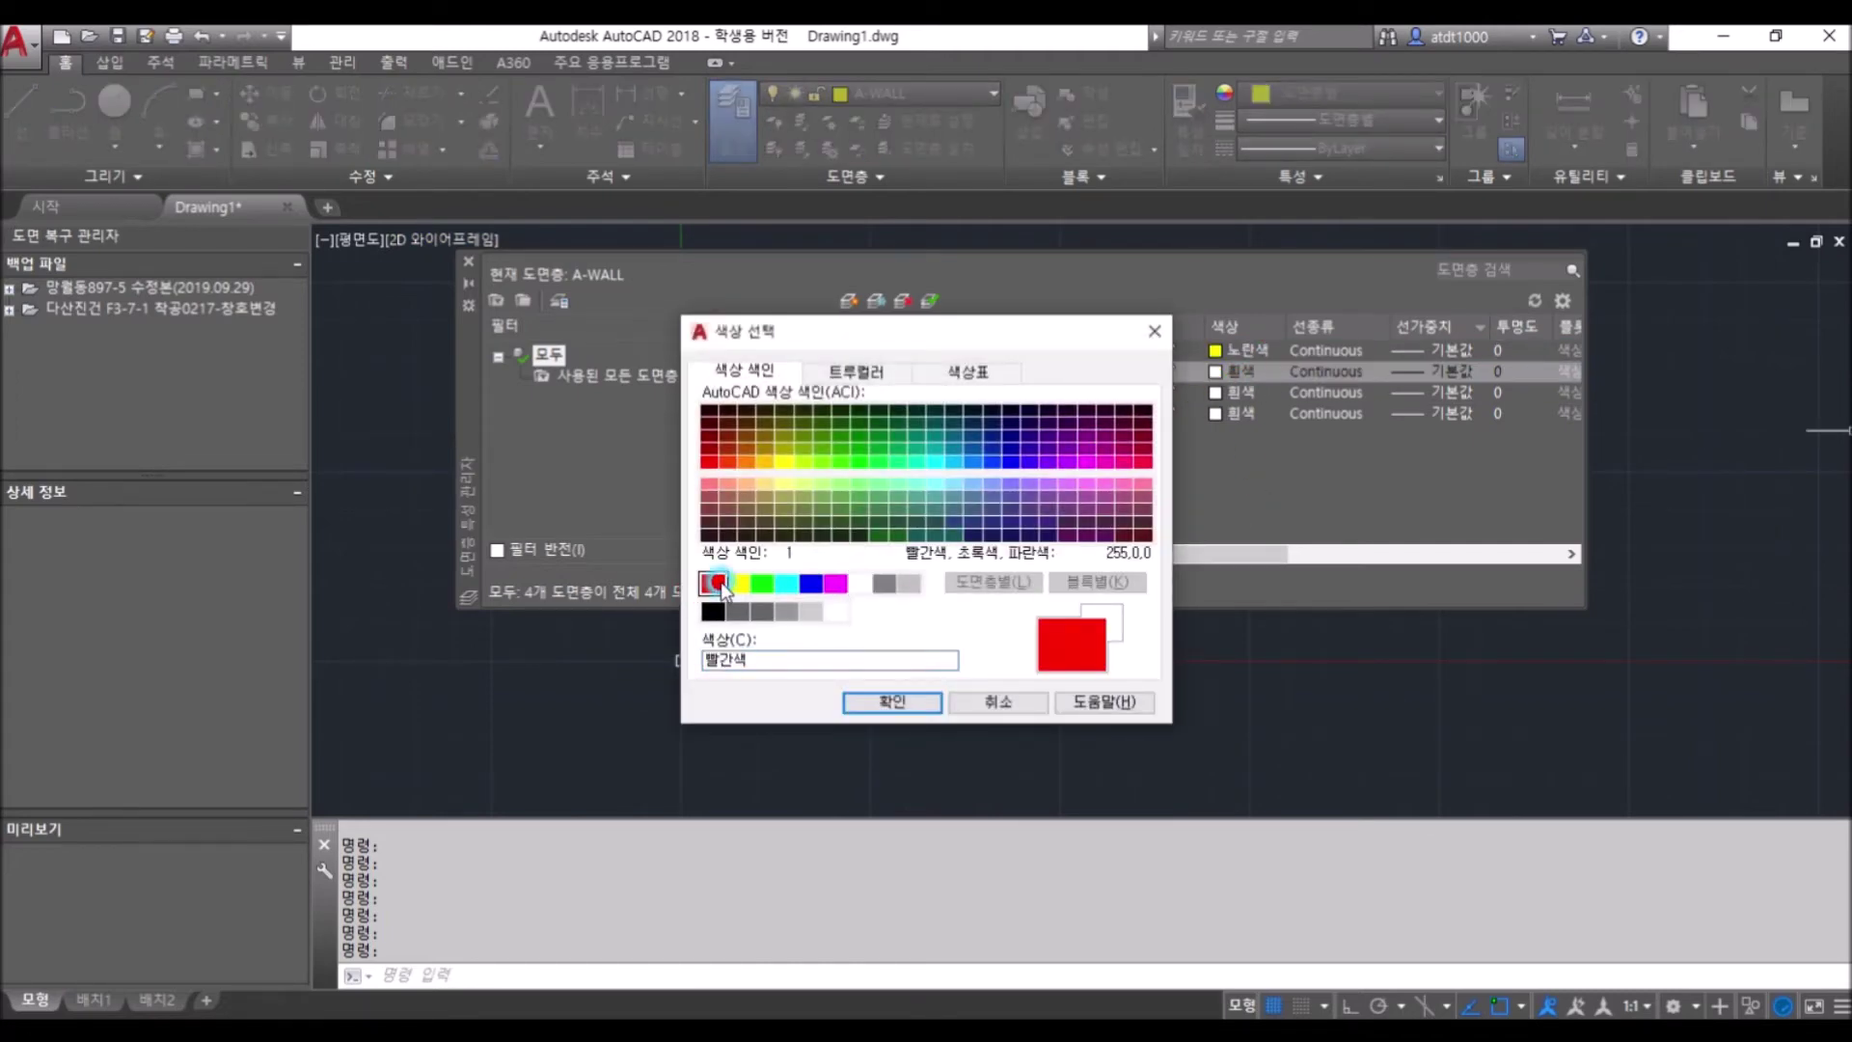
click(921, 703)
Set the colour of layer A-FIN to cyan (하늘색)
click(1237, 393)
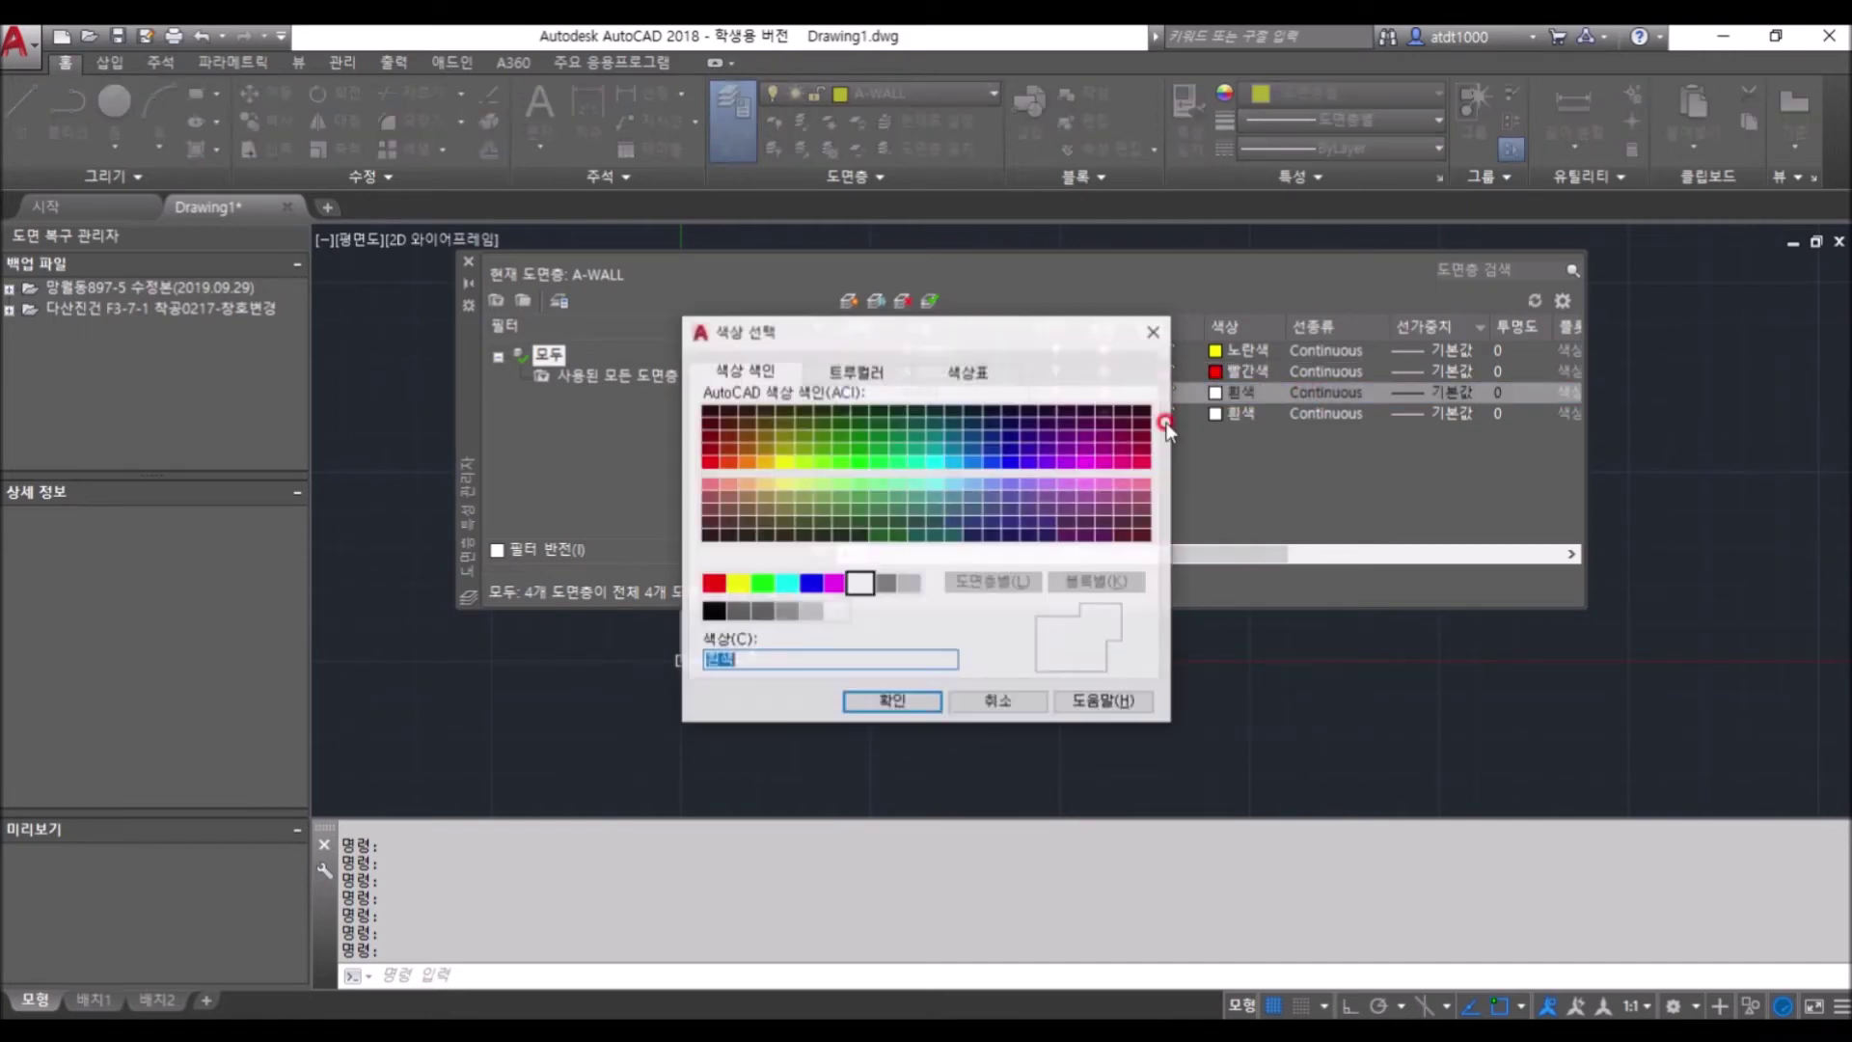
click(782, 584)
click(892, 702)
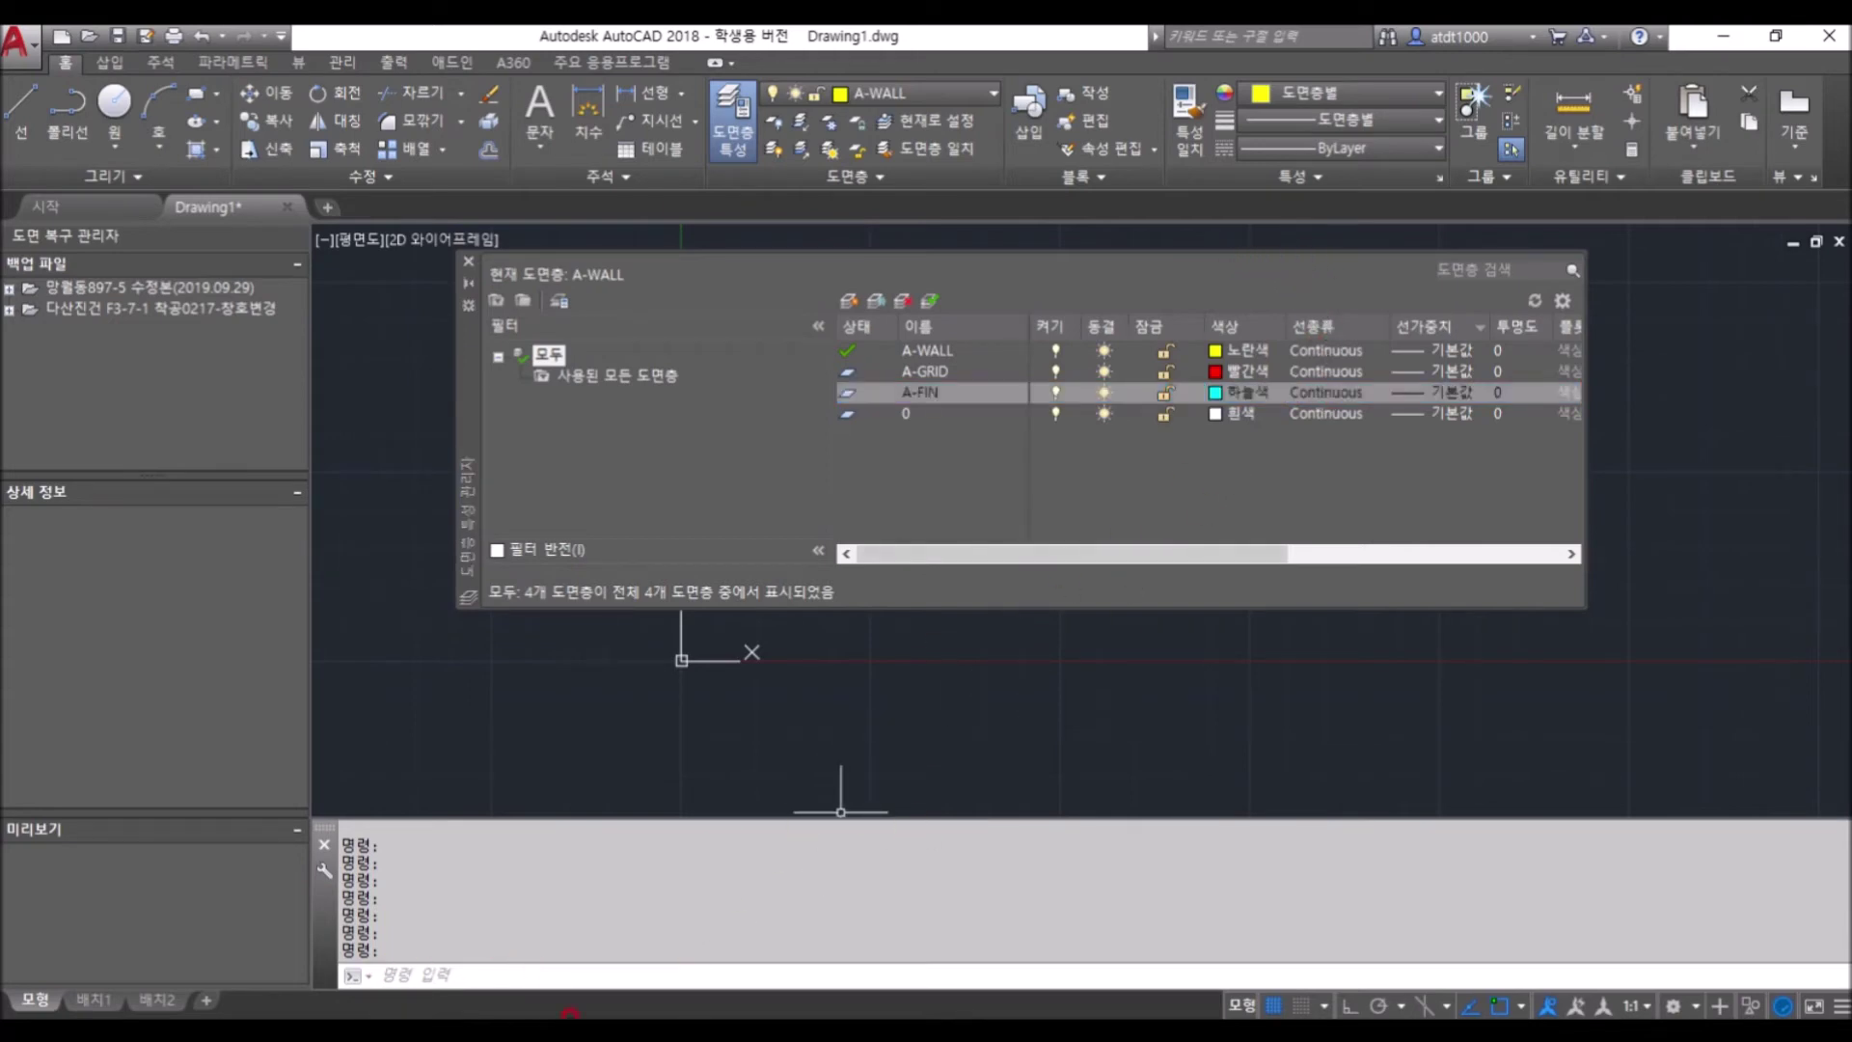
Search Windows for the Notepad app (메모장) and open a blank note
key(super+s)
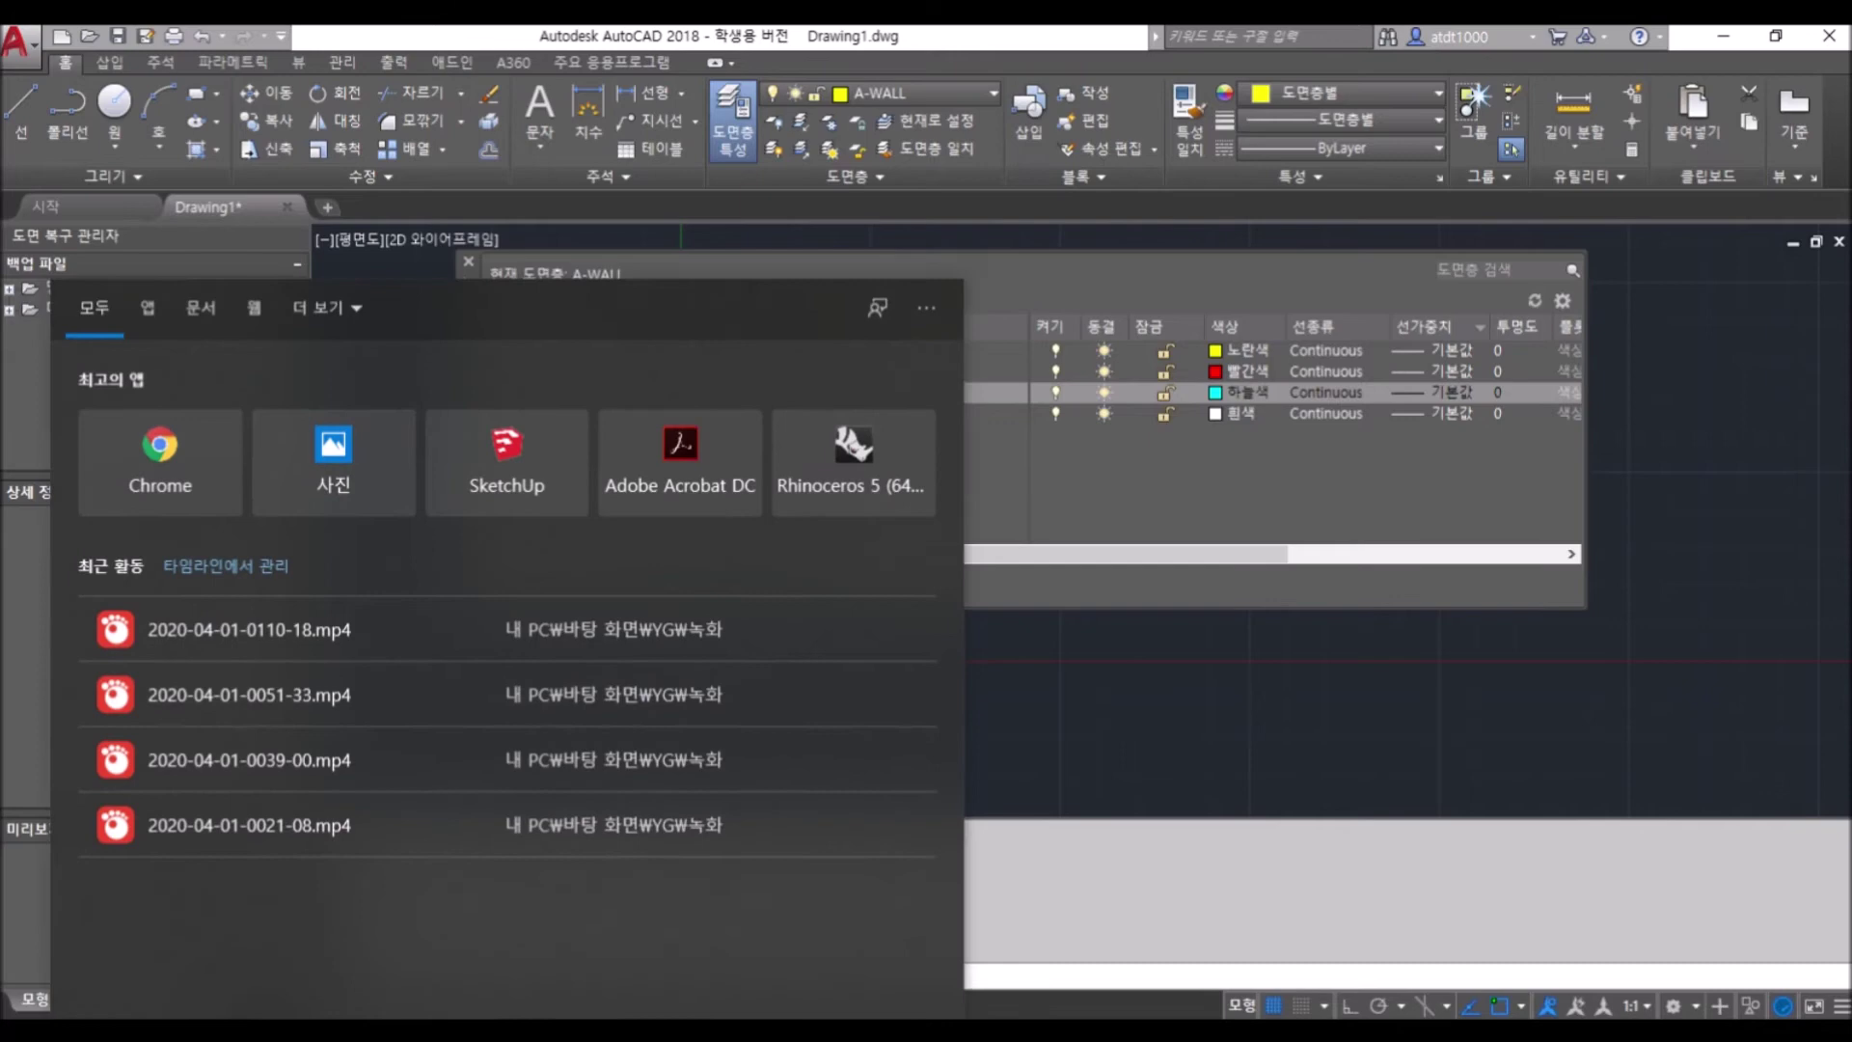
text(메)
key(Return)
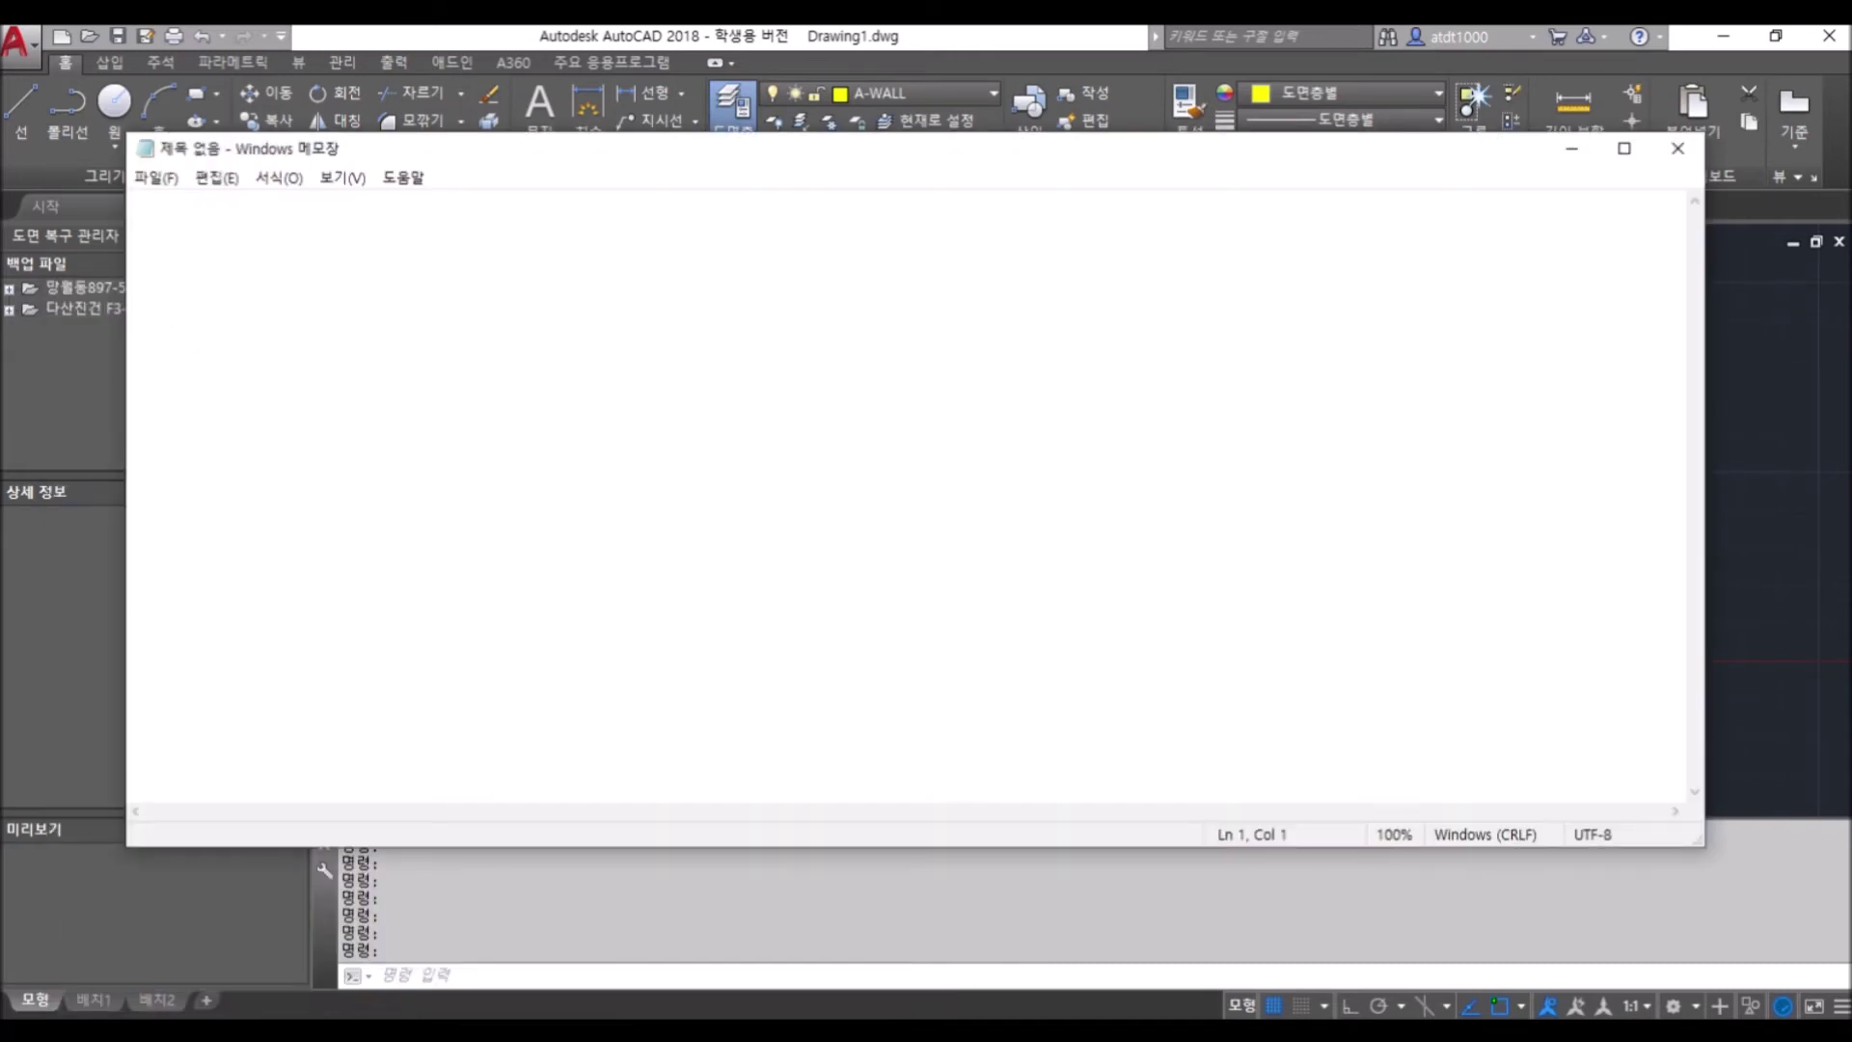
Write the list of line types "실선, 은선, 점선, 1점쇄선, 2점쇄선 등등~~" in the blank note
text(실선, )
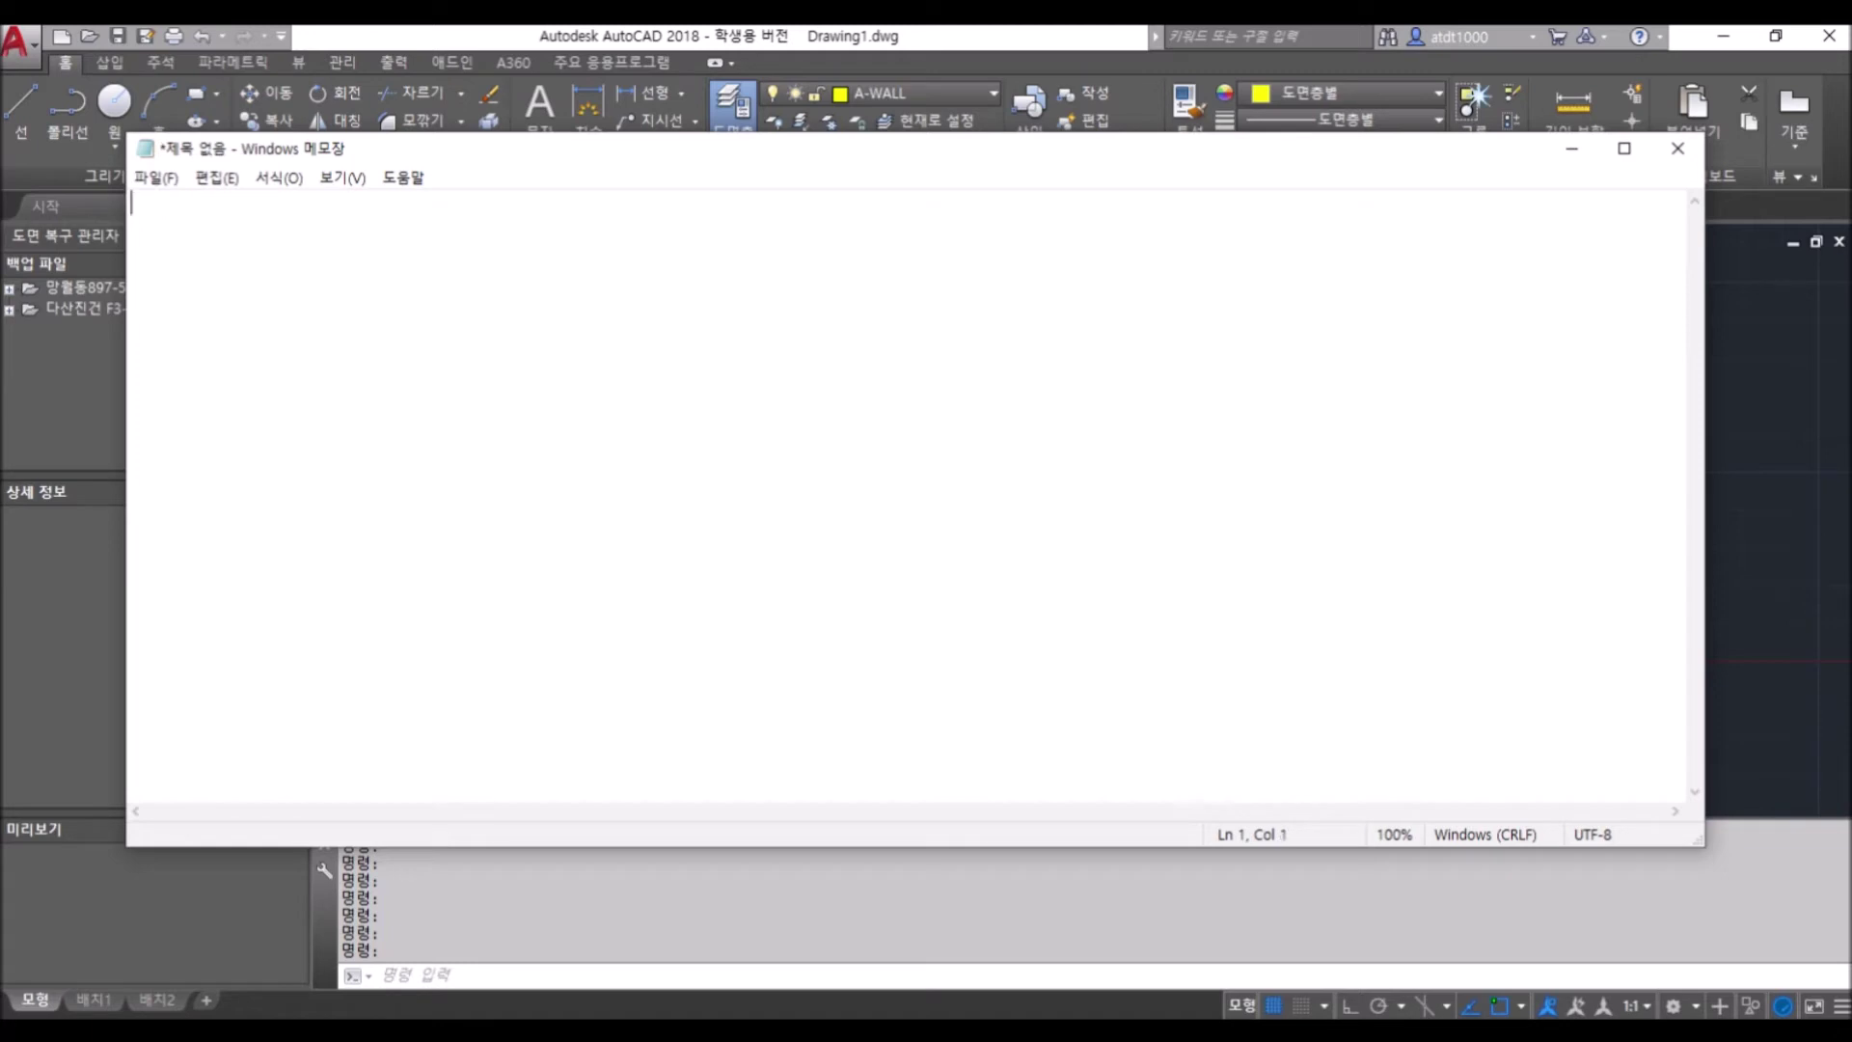
text(은서)
text(, 점선)
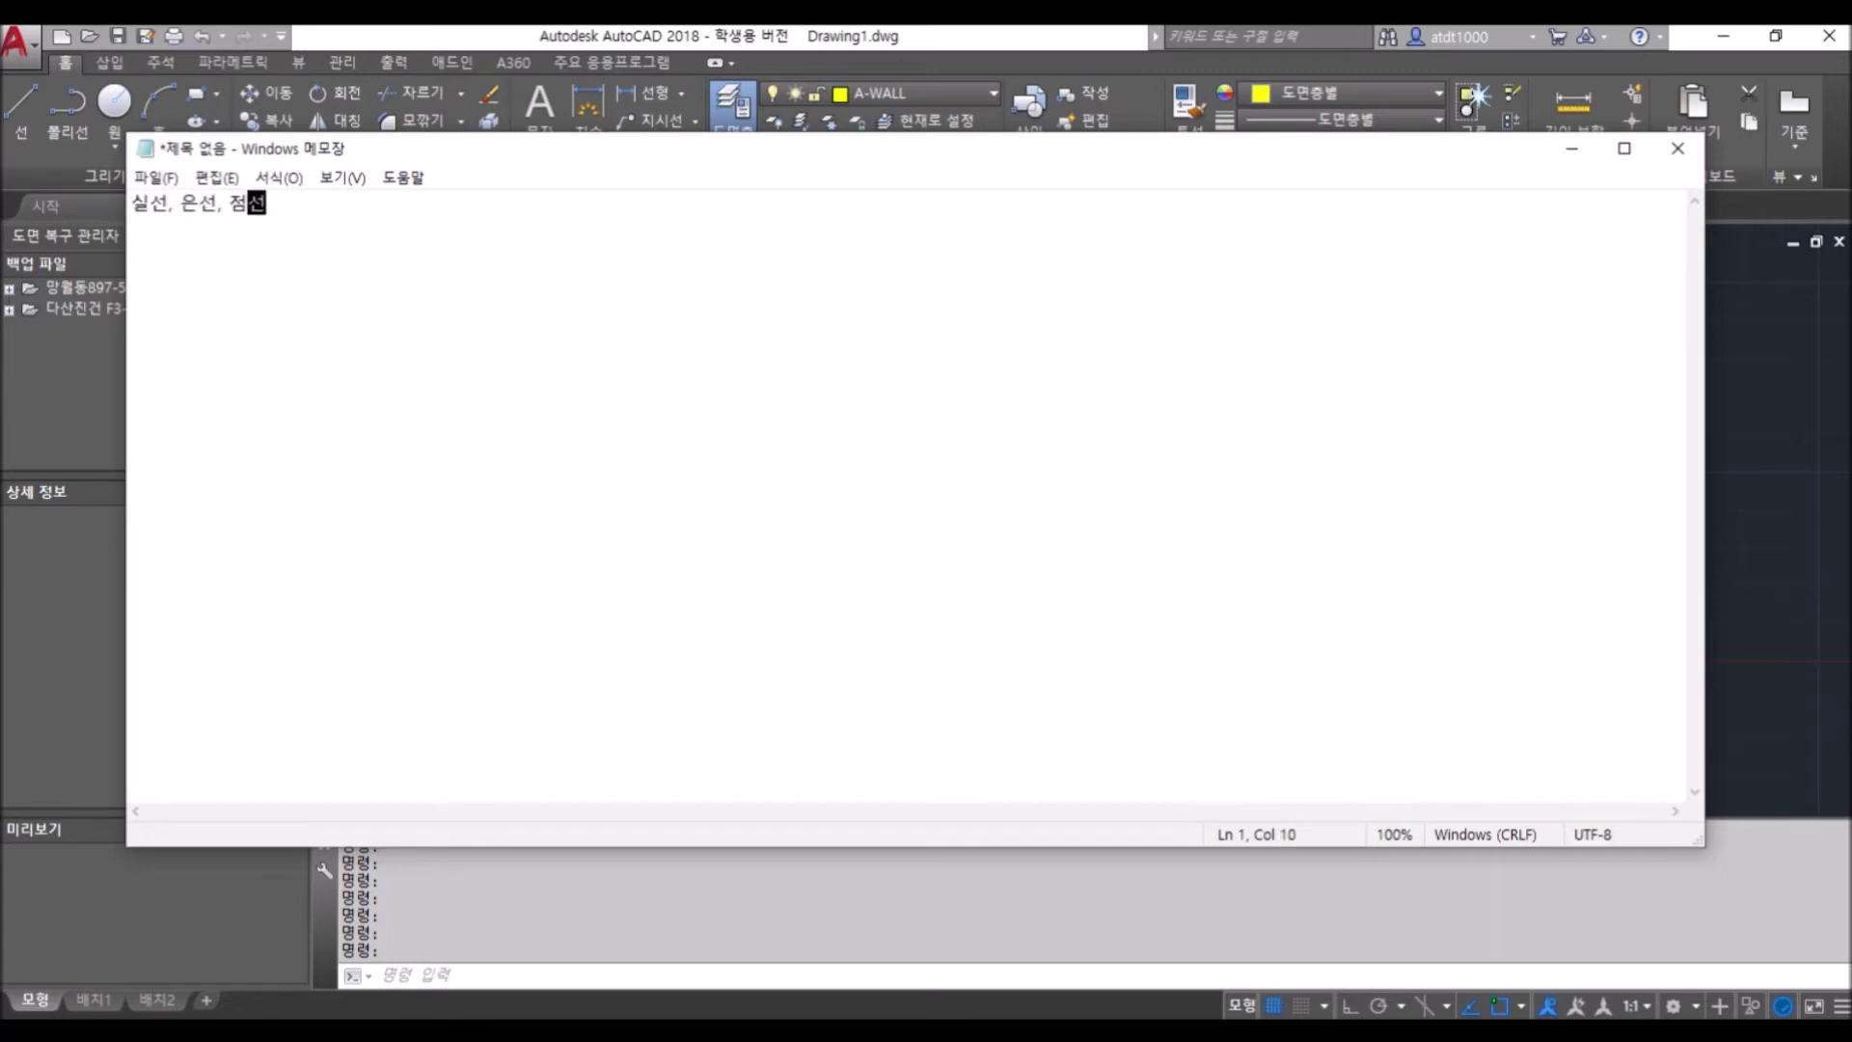
text(, 1점)
text(쇄선, 2점소)
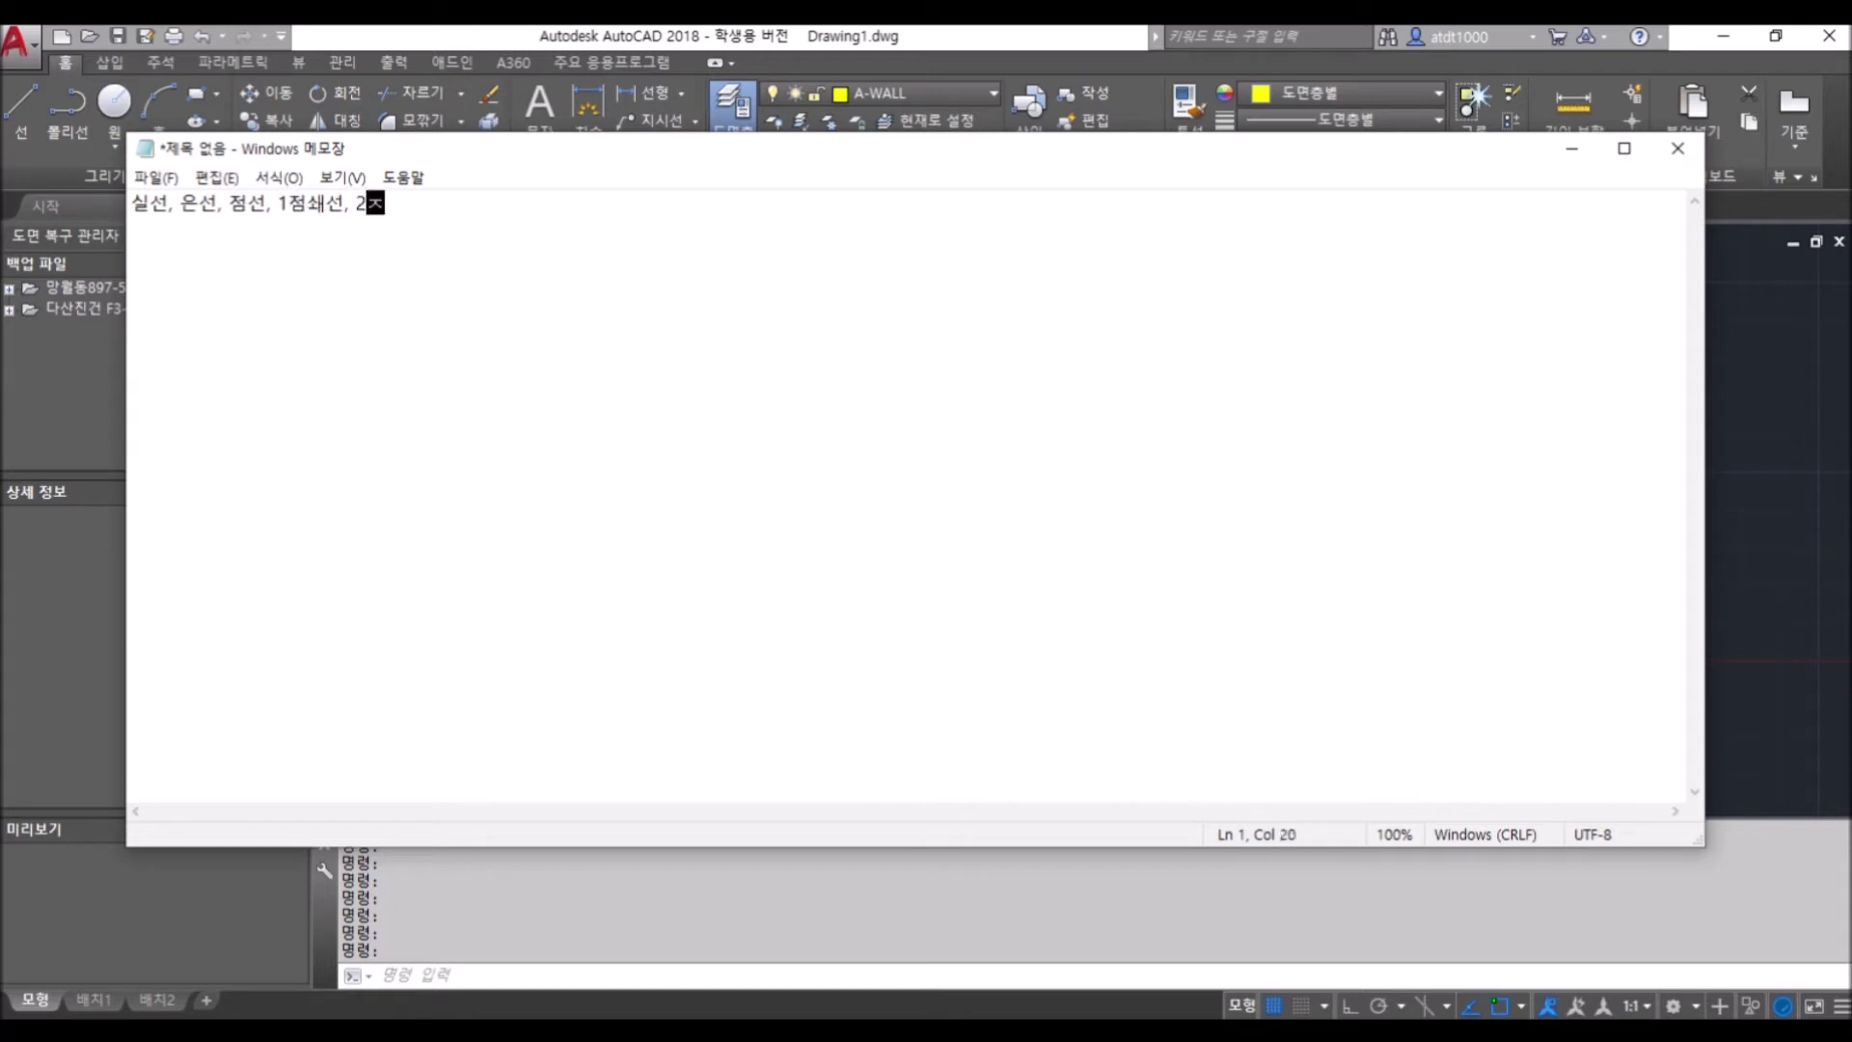
text(선 ~)
key(BackSpace)
text(등등ㅇ)
key(Tab)
key(BackSpace)
text(~~)
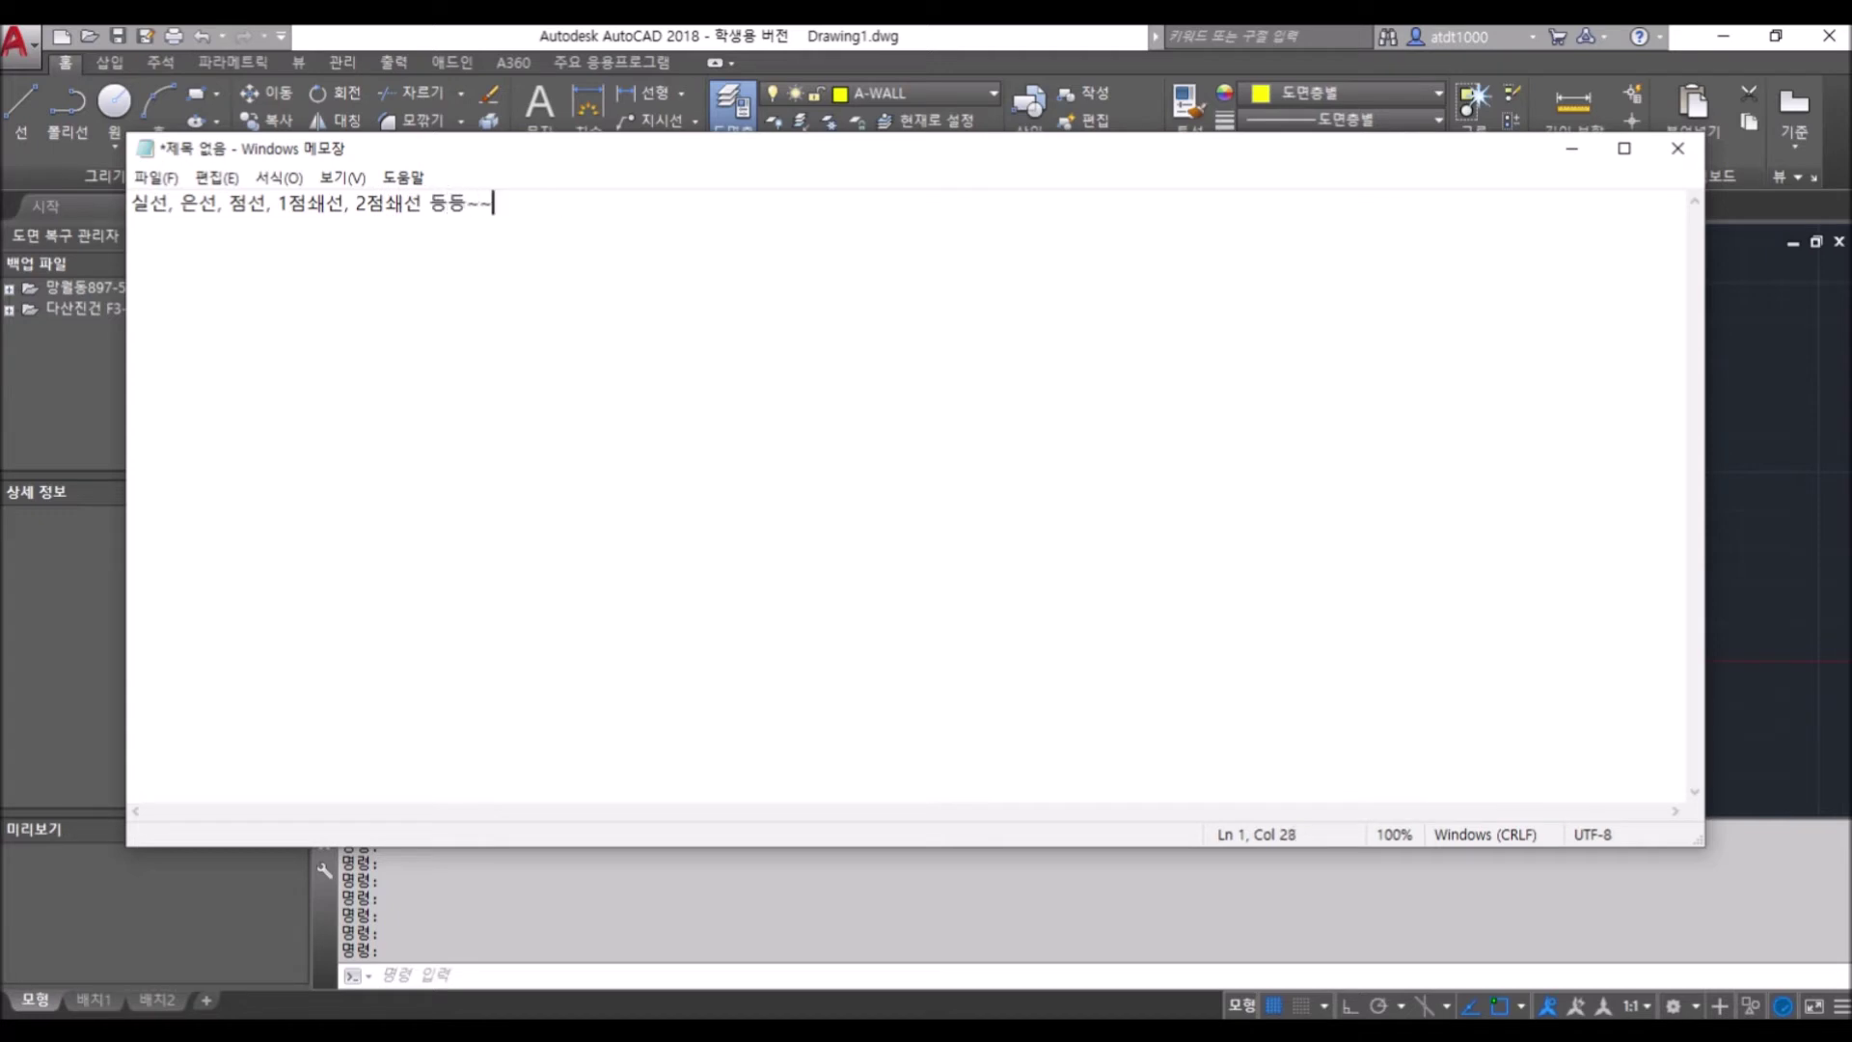
Examine the line types listed in the note, focusing on those from 은선 onward
drag(632, 199, 131, 201)
click(669, 234)
drag(670, 234, 171, 218)
click(235, 323)
click(147, 207)
mouse_move(496, 205)
mouse_down()
mouse_move(141, 206)
mouse_move(575, 207)
mouse_move(583, 271)
mouse_up()
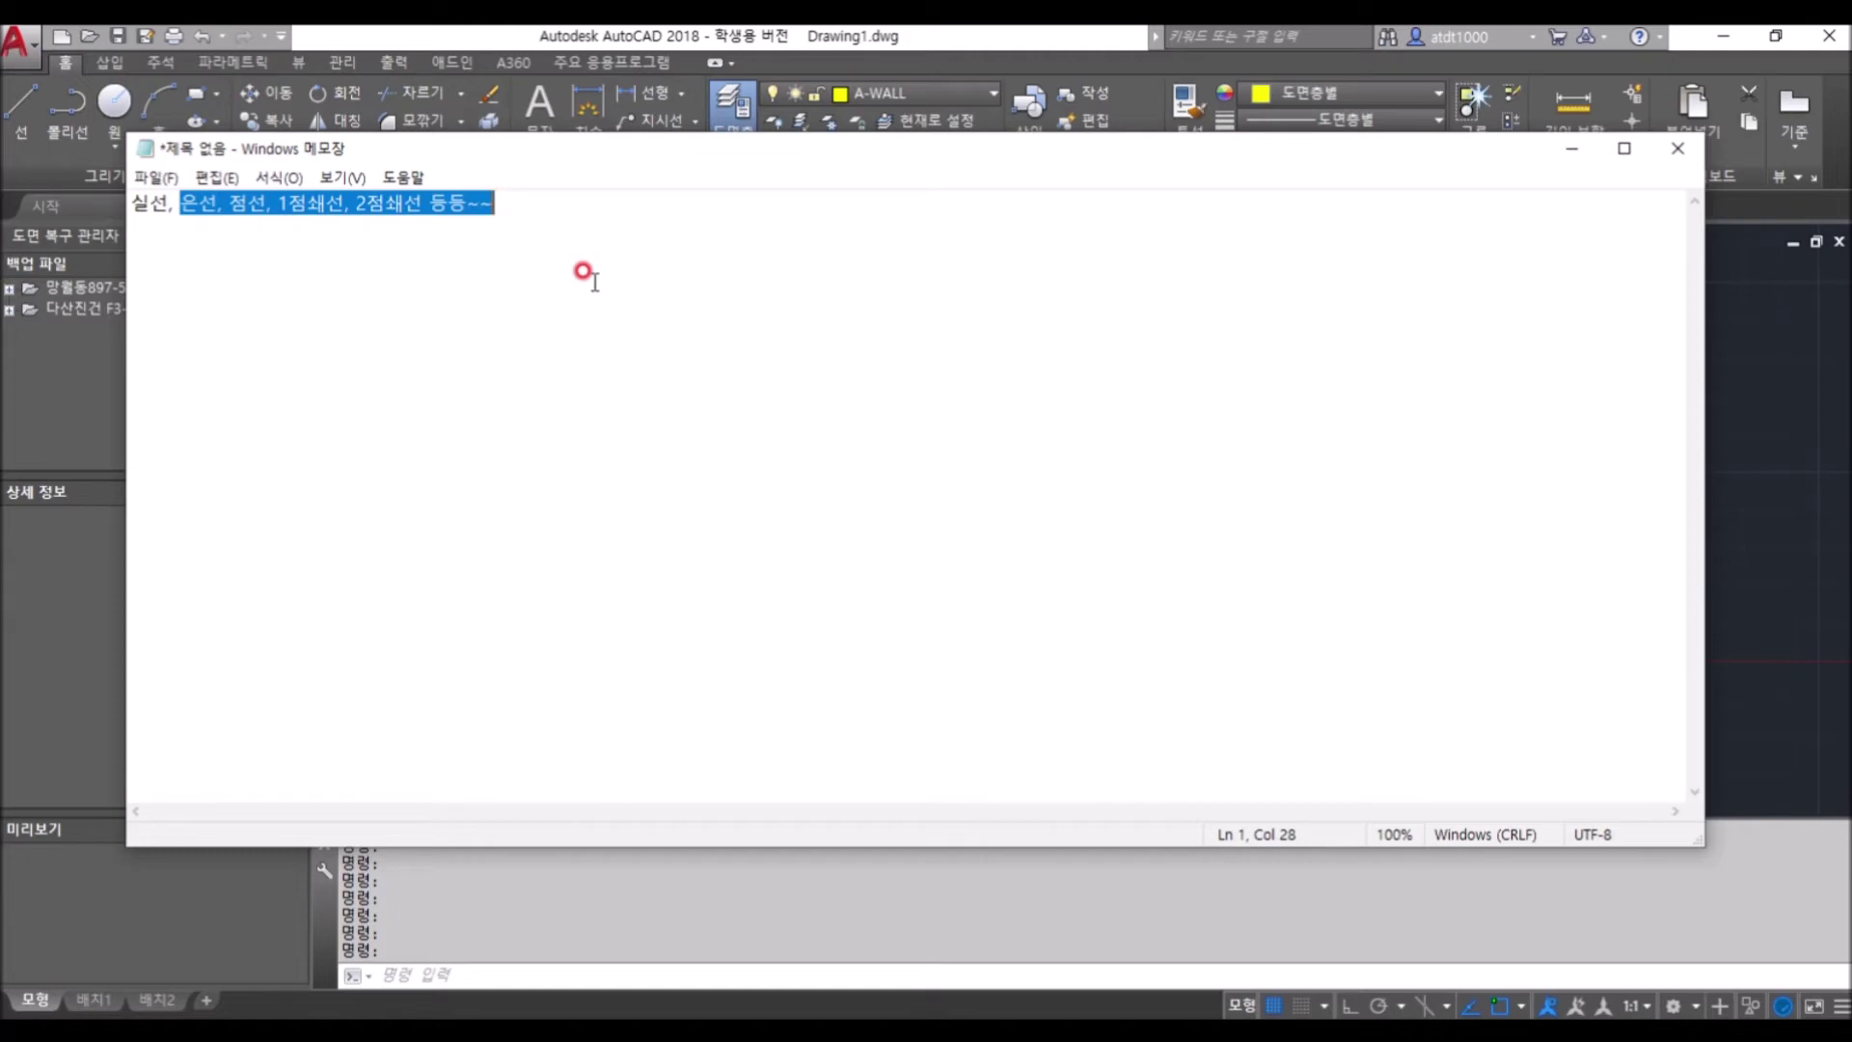
Switch back to AutoCAD and open the line type selection for layer A-GRID
key(alt+Tab)
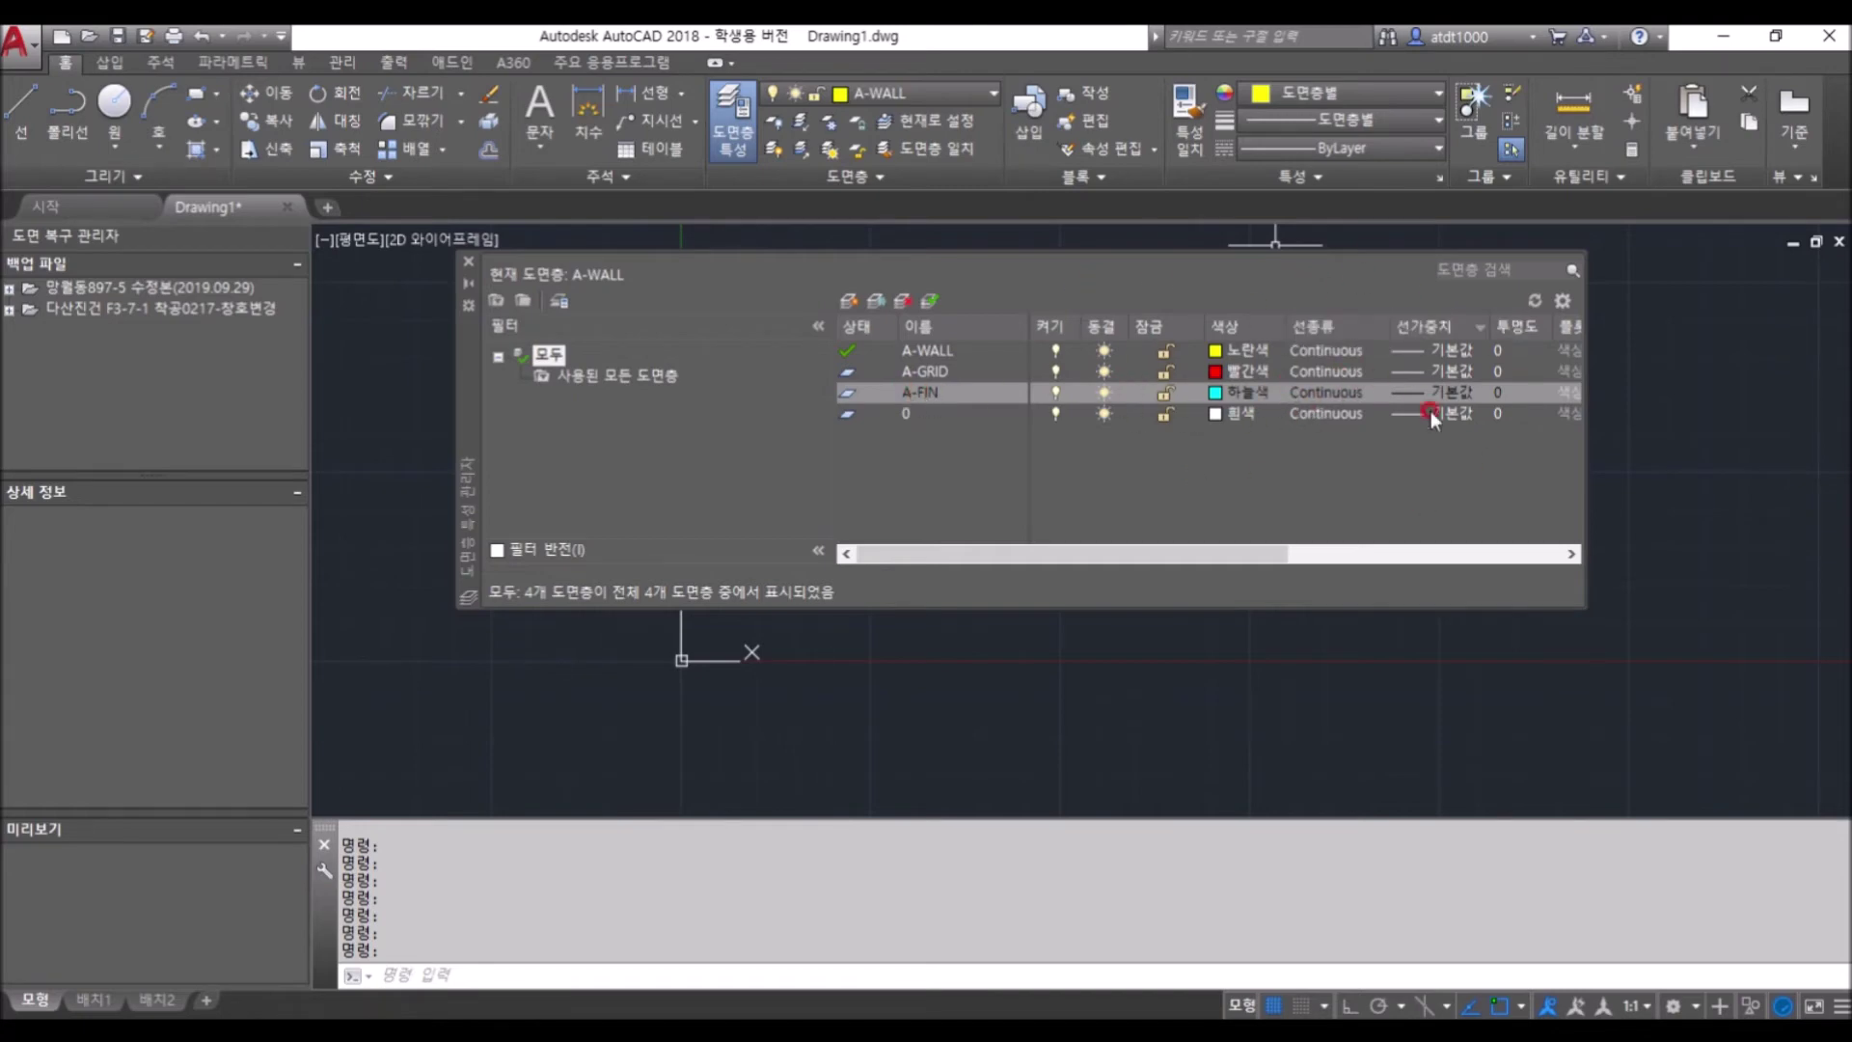
click(978, 485)
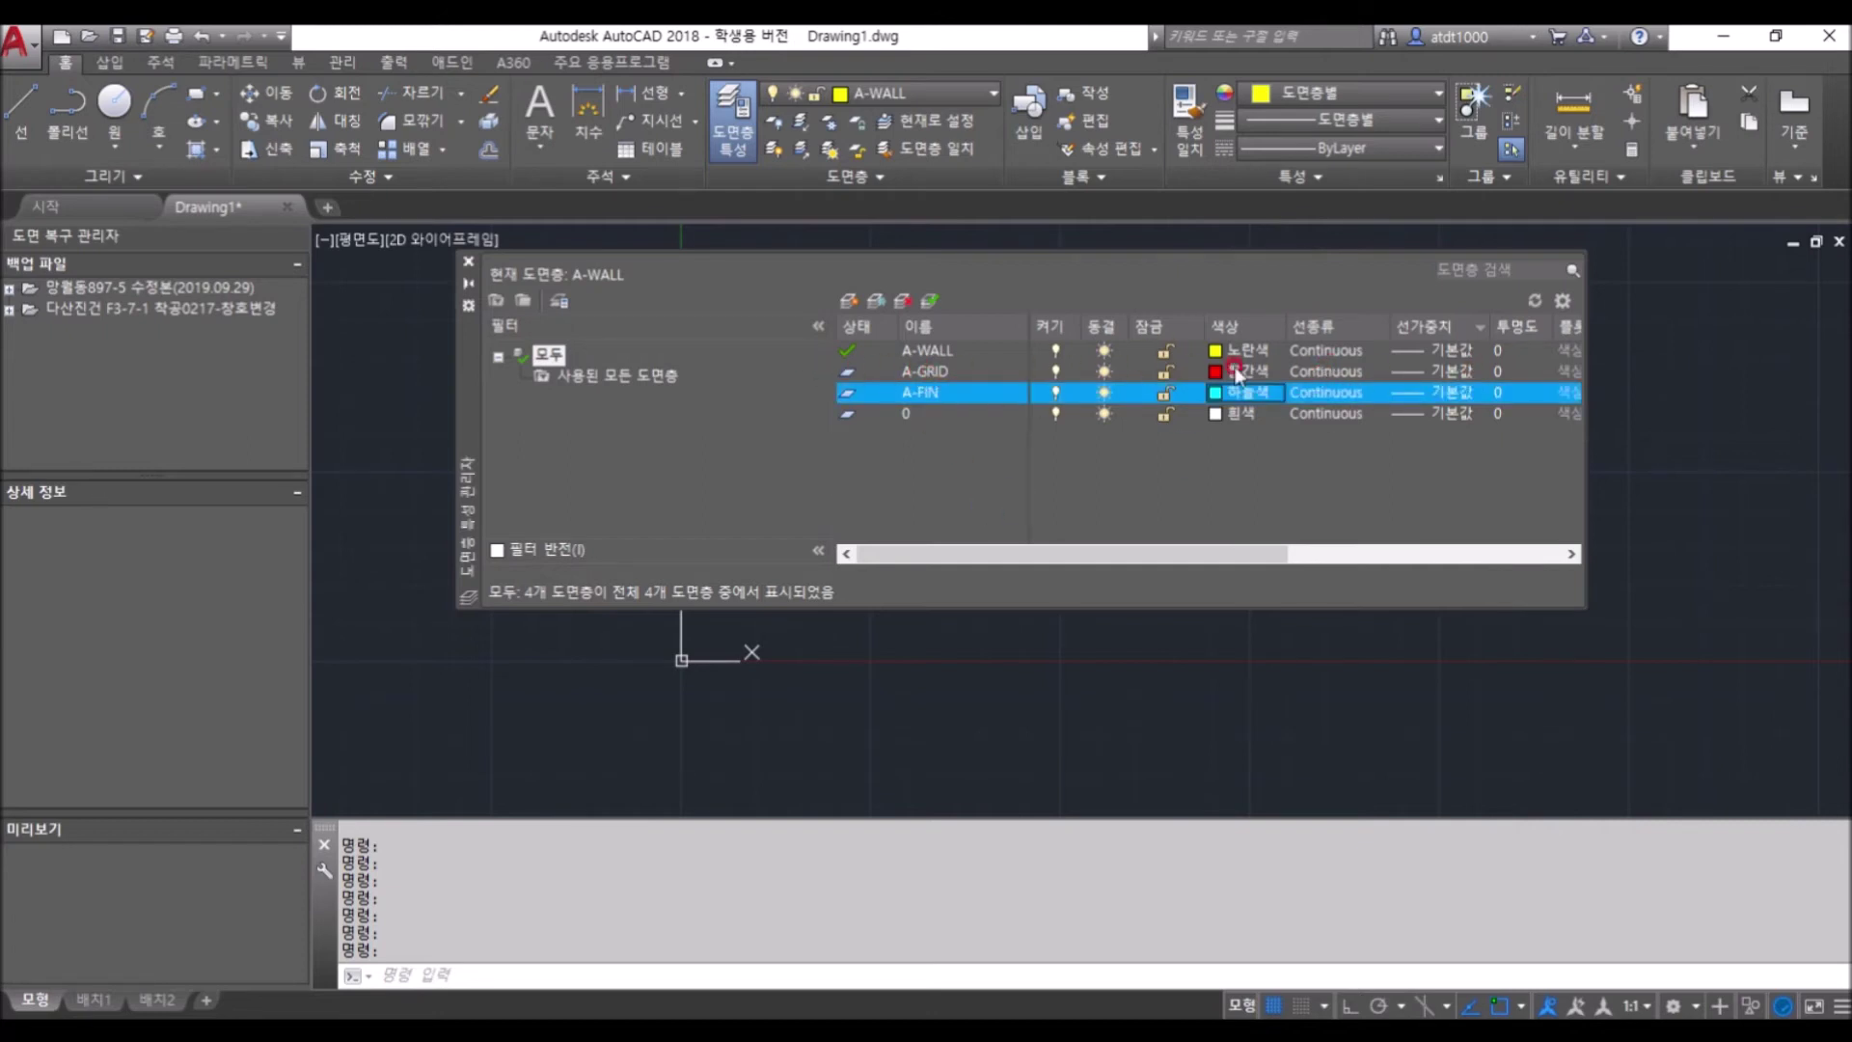
click(1307, 373)
click(1038, 475)
click(1196, 382)
click(1280, 373)
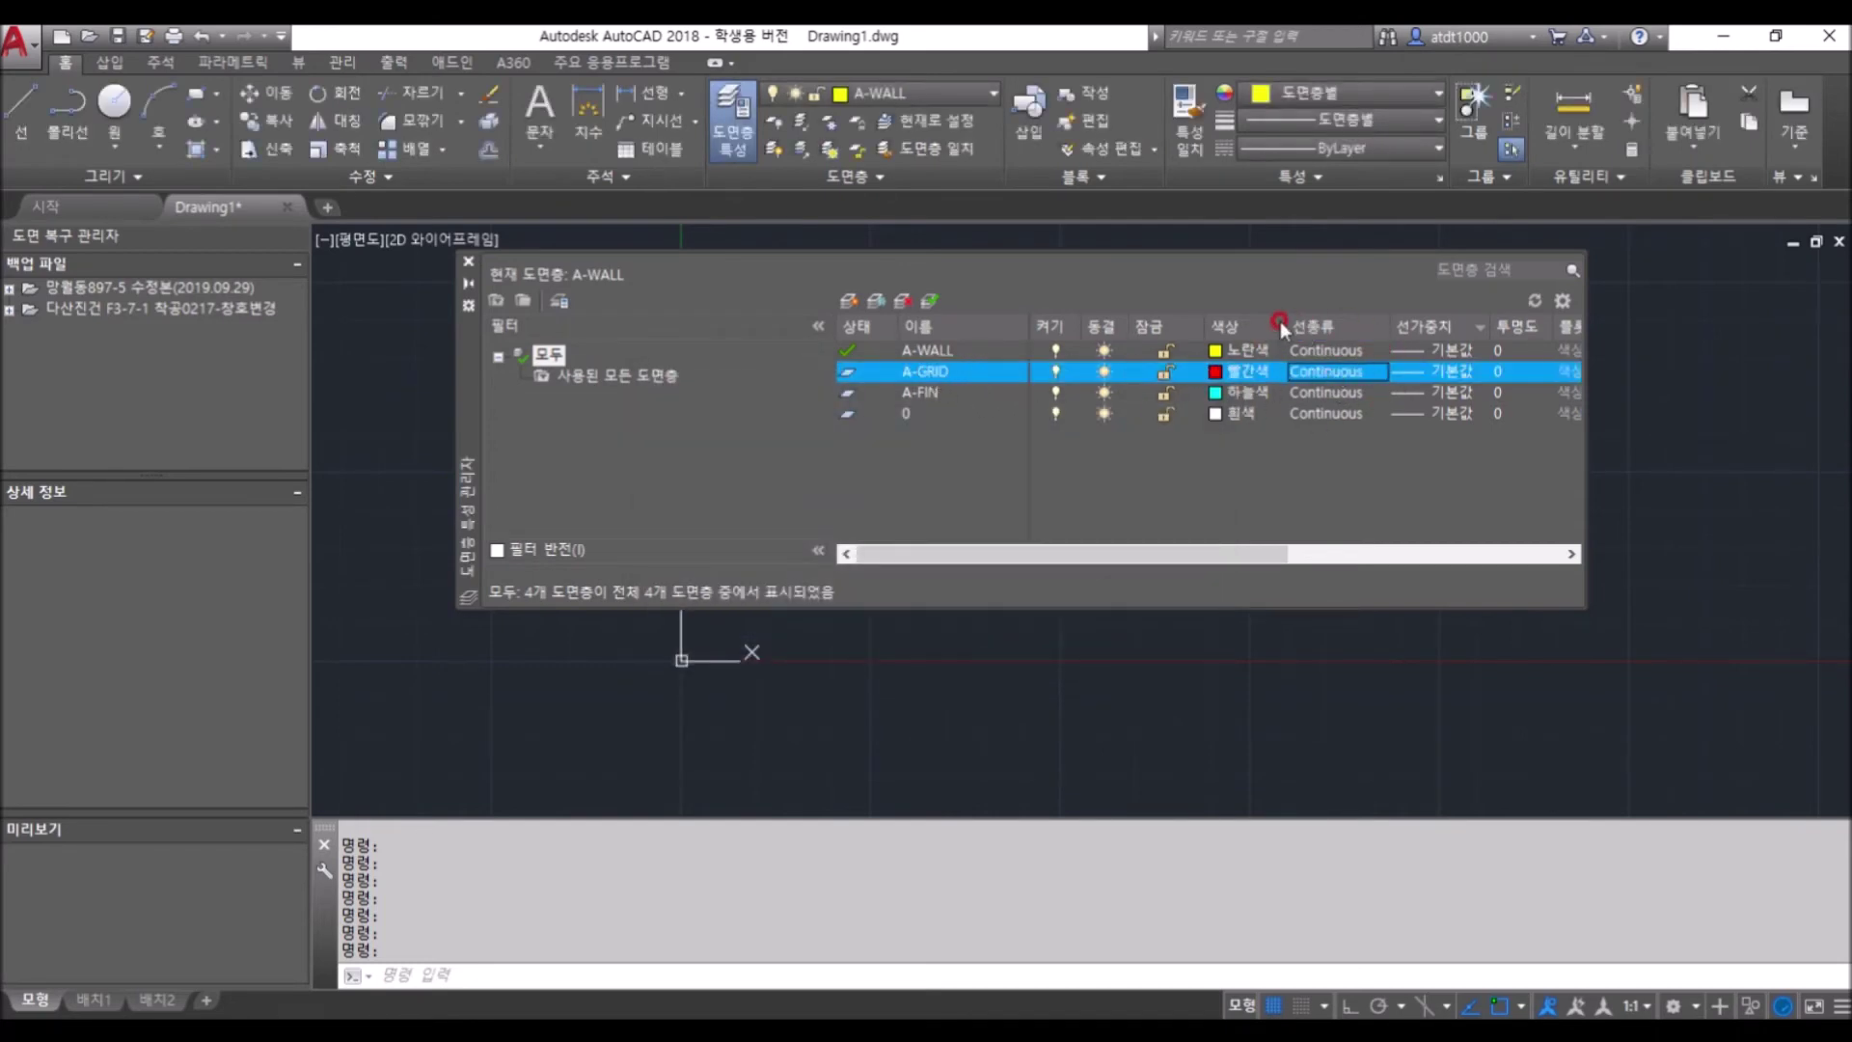
click(1329, 376)
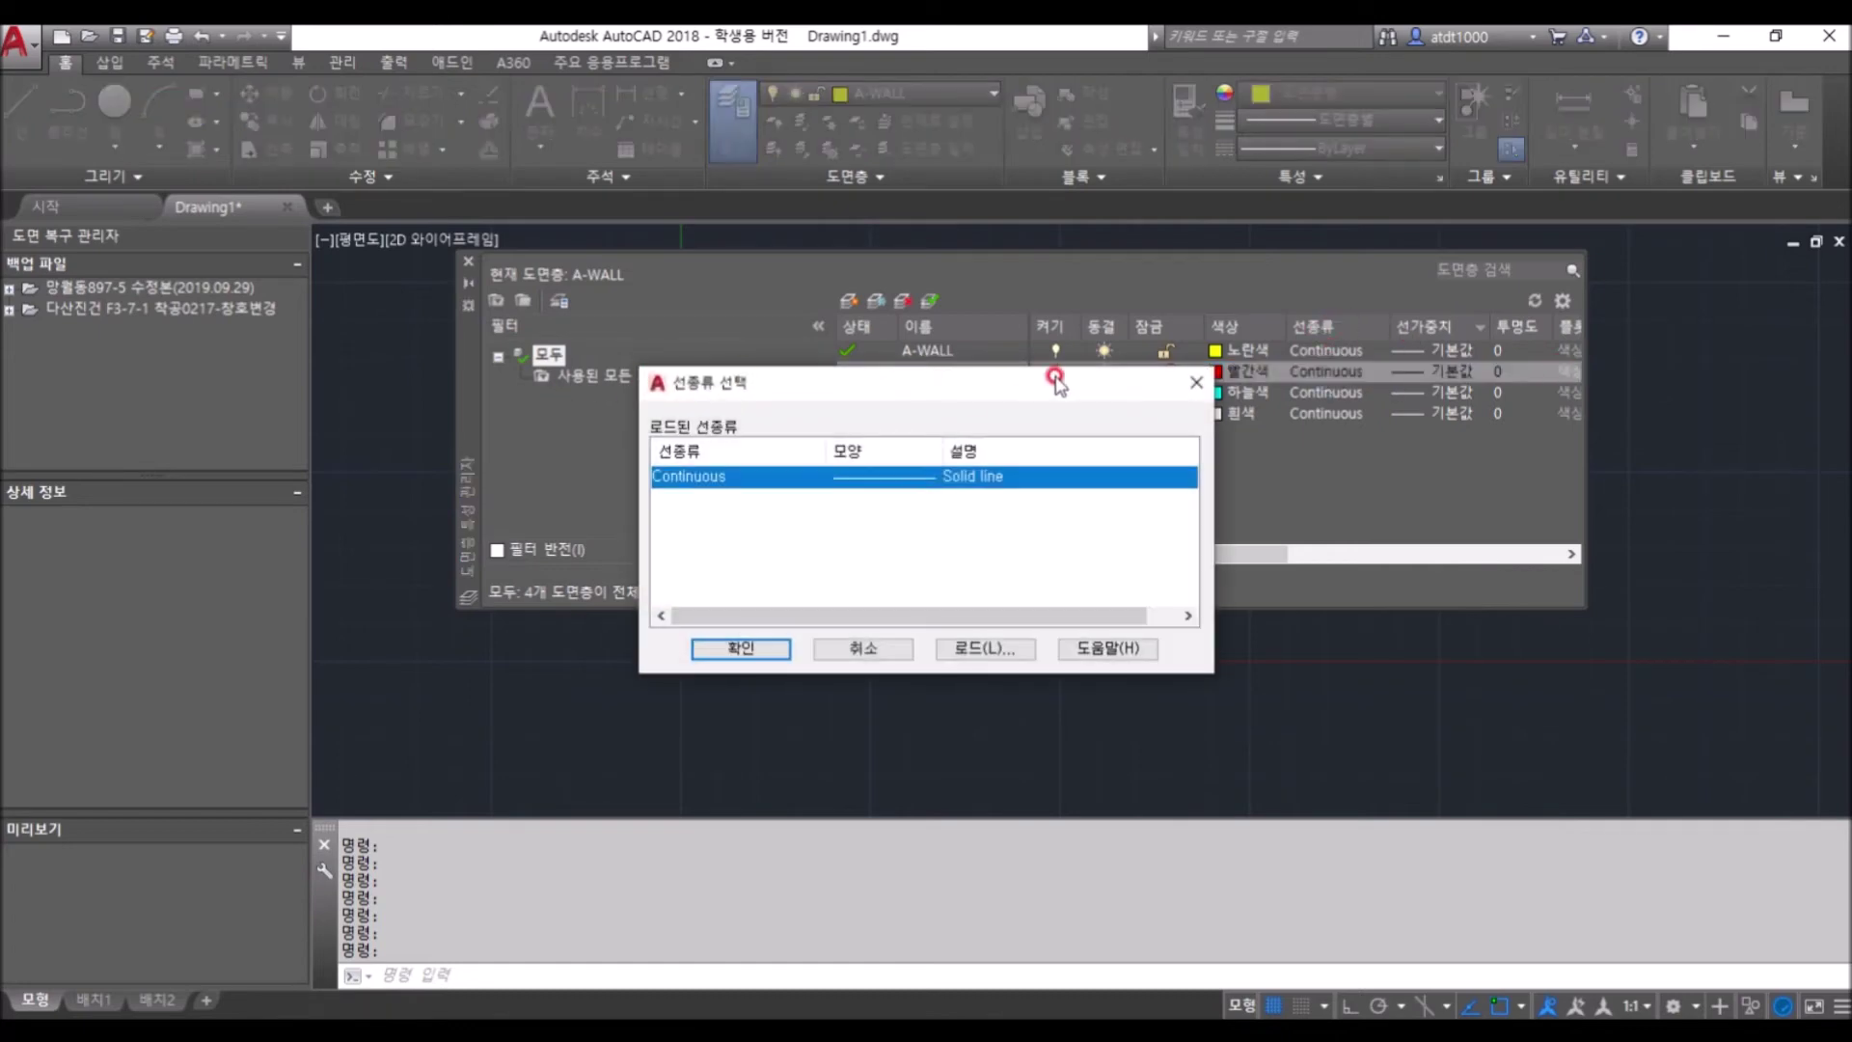
Load the CENTER line type from acadiso.lin and assign it to layer A-GRID
drag(1057, 366, 1218, 290)
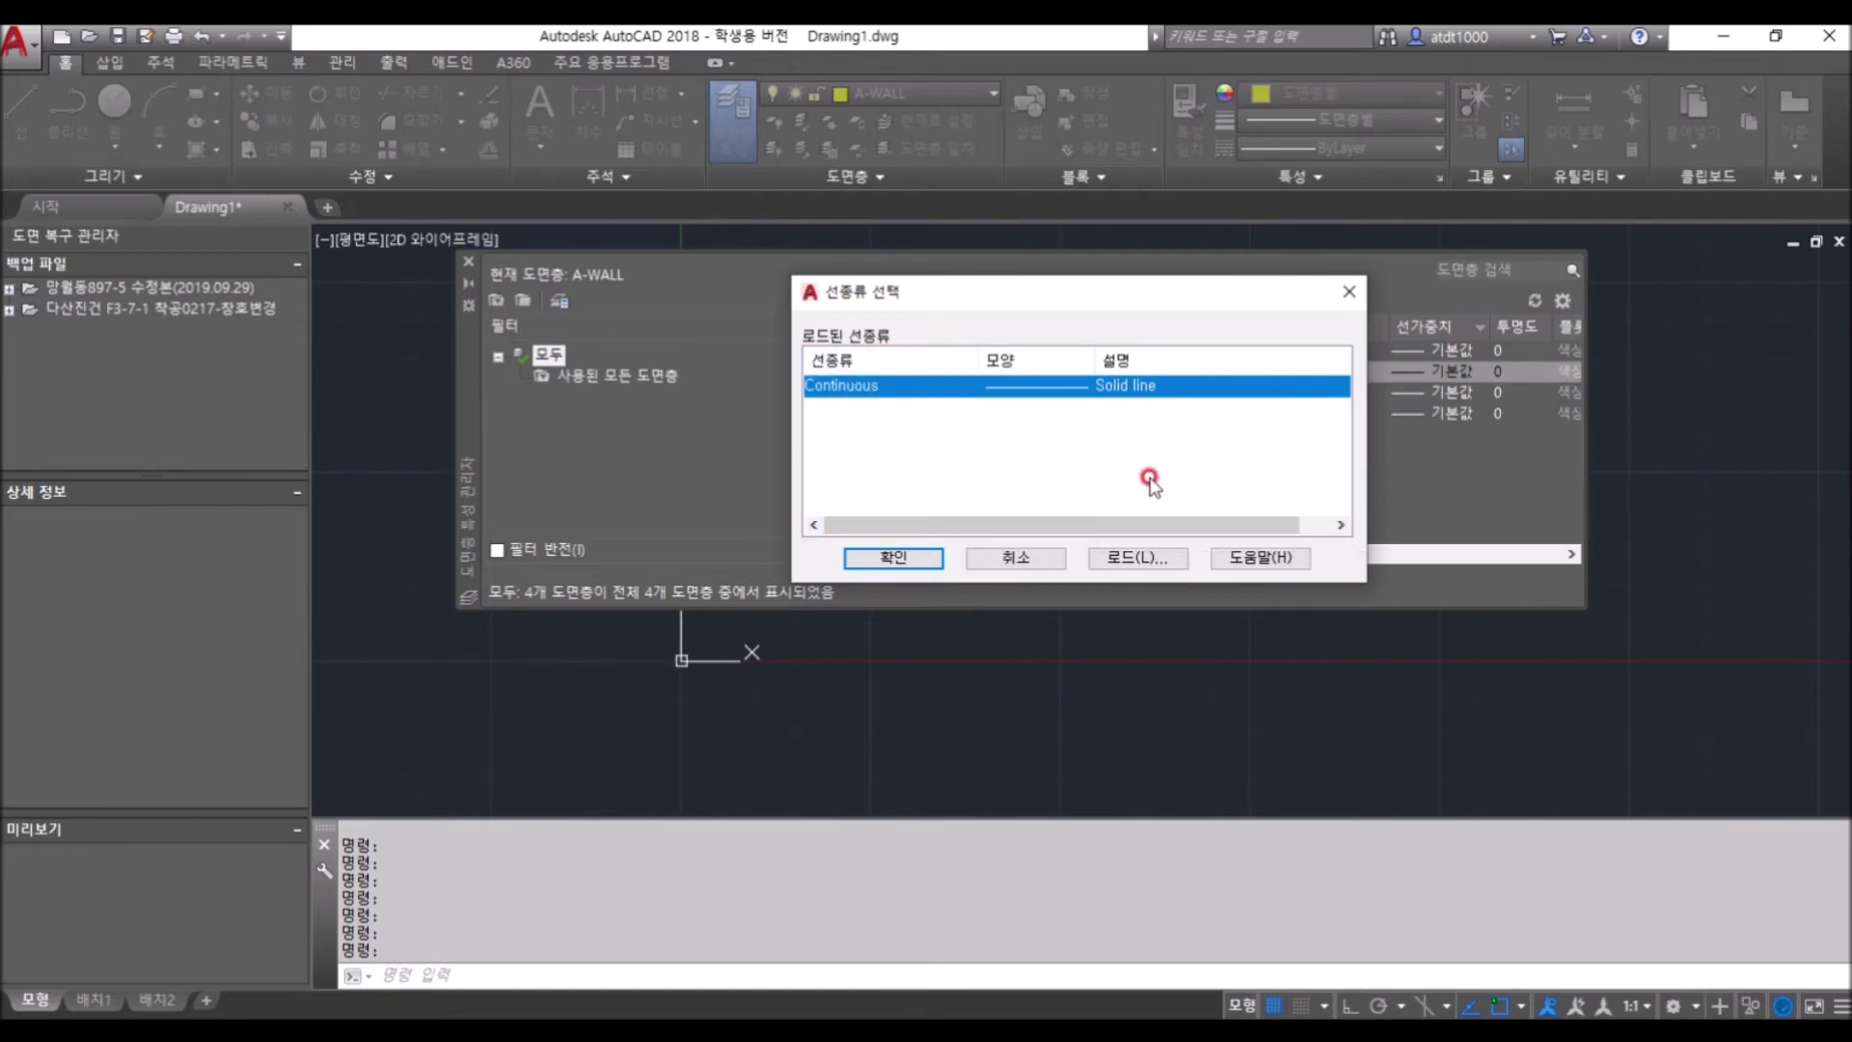
click(1146, 560)
drag(1162, 282, 1046, 252)
drag(1207, 367, 1228, 405)
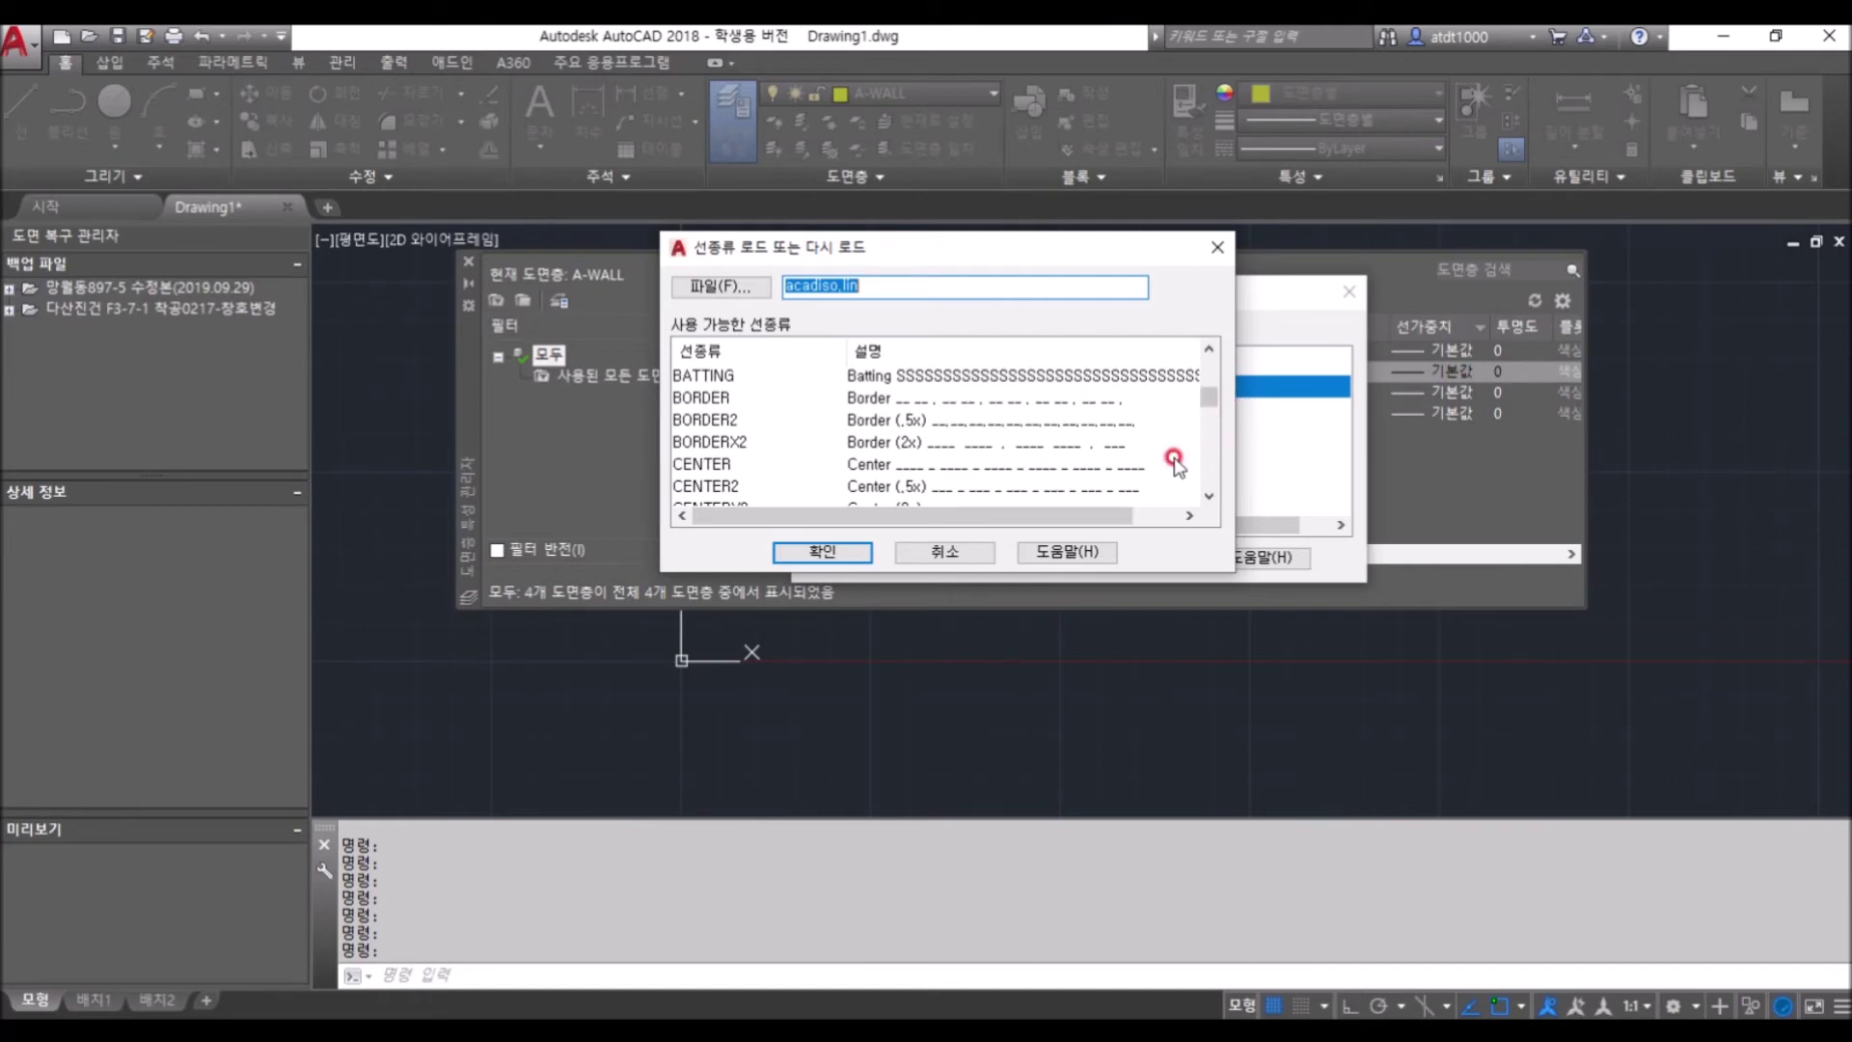
click(703, 463)
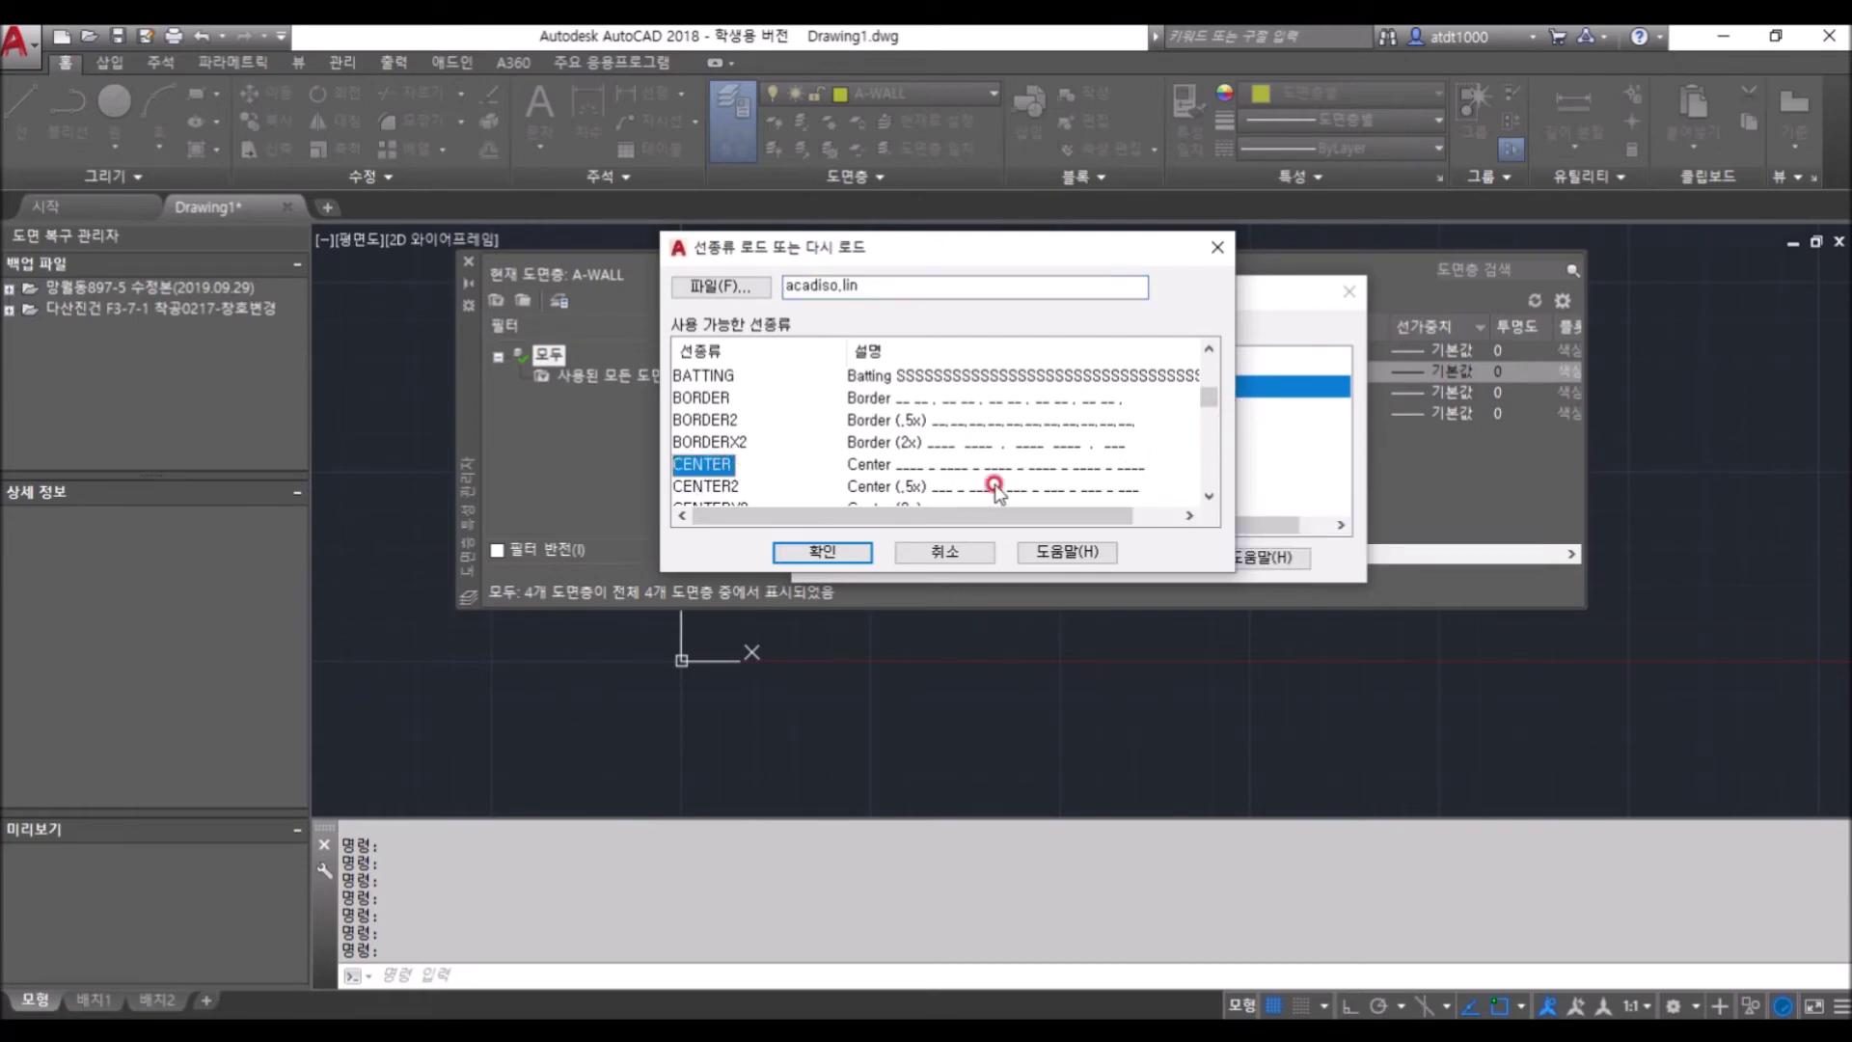
click(821, 552)
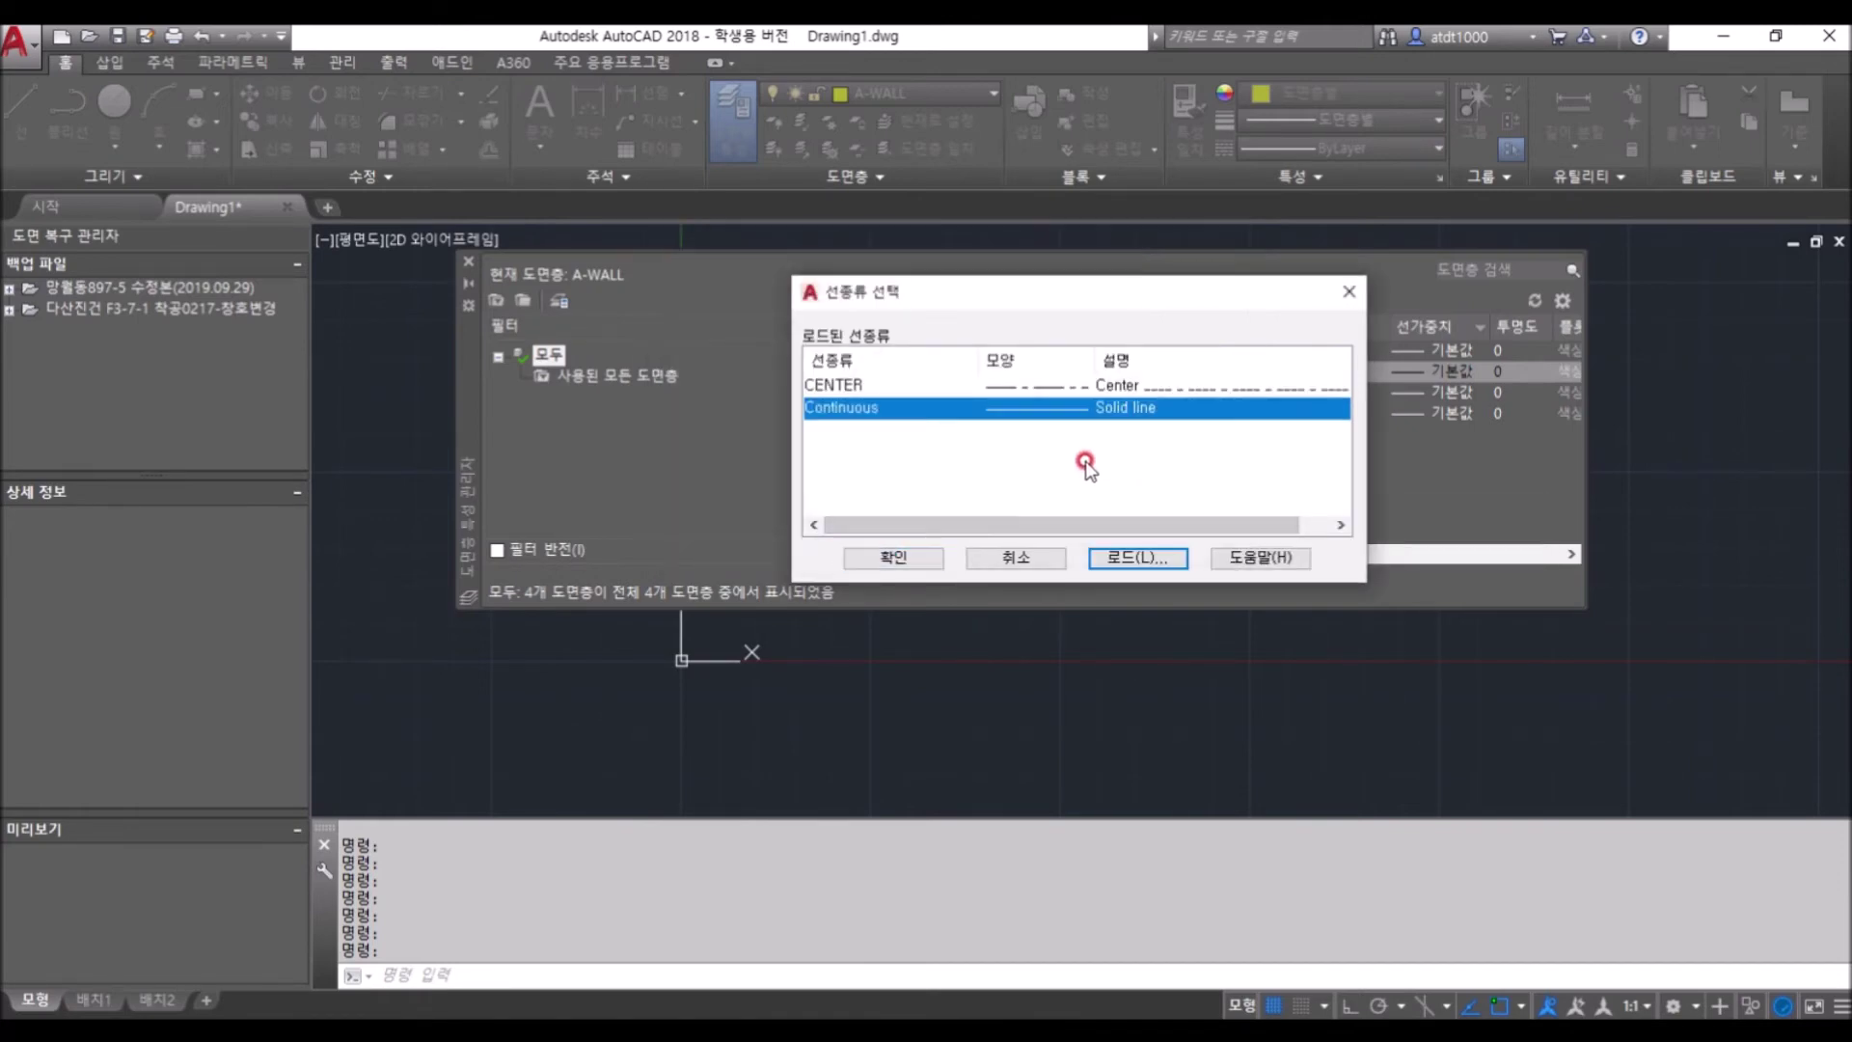
click(1109, 390)
click(912, 557)
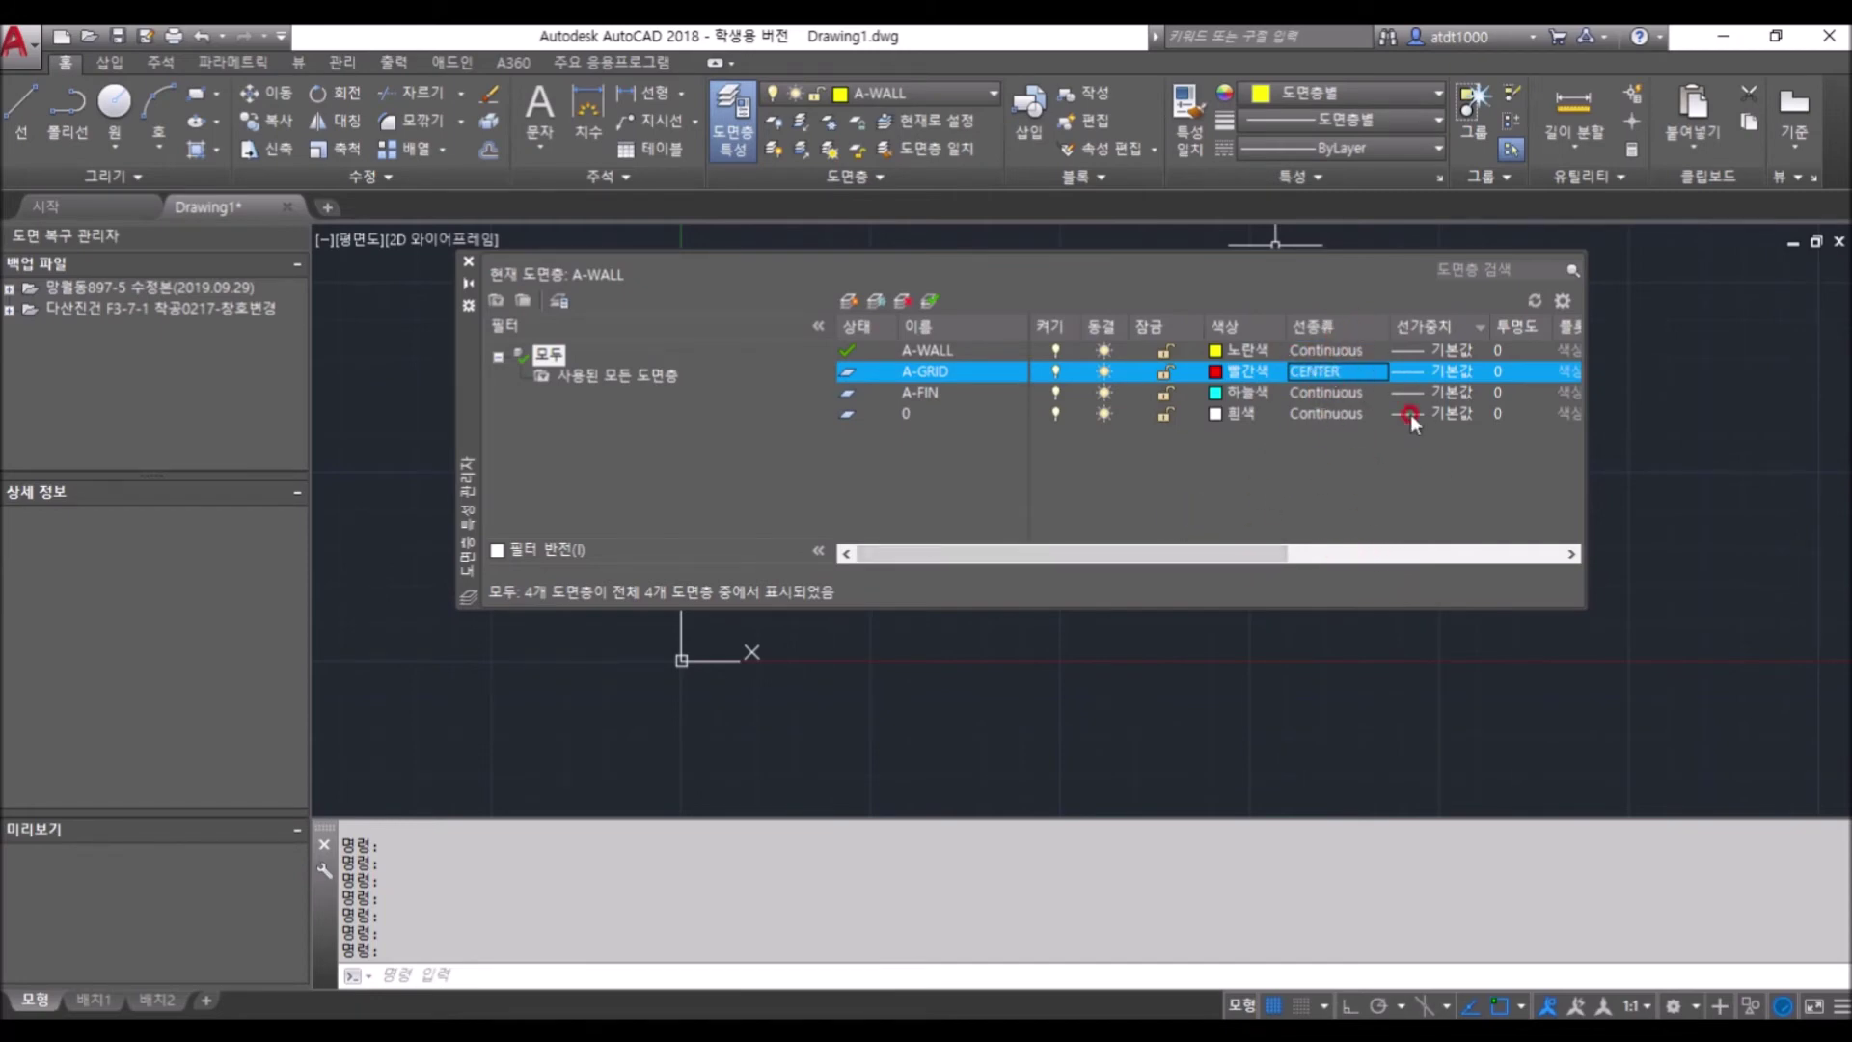
Review the remaining layer property columns and the new-layer command, and close the Layer Properties Manager
drag(1210, 546, 1331, 552)
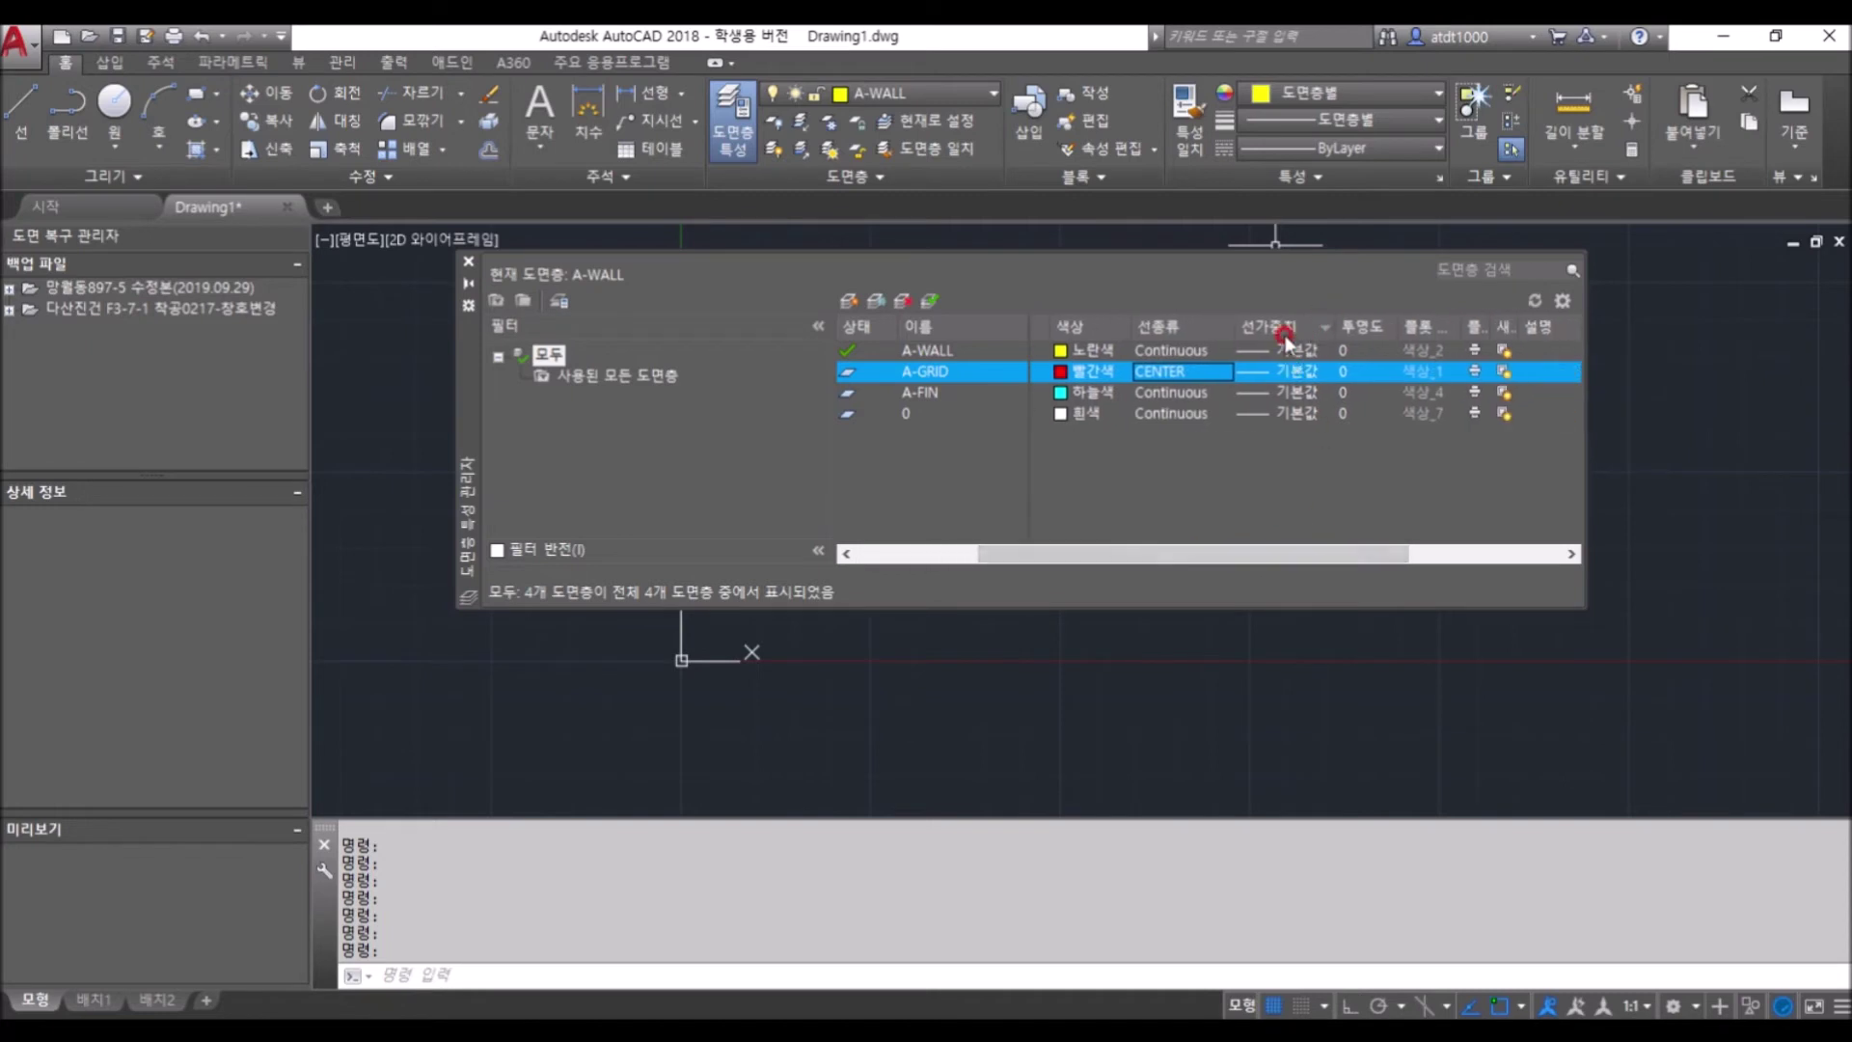
scroll(1325, 557, left, 3)
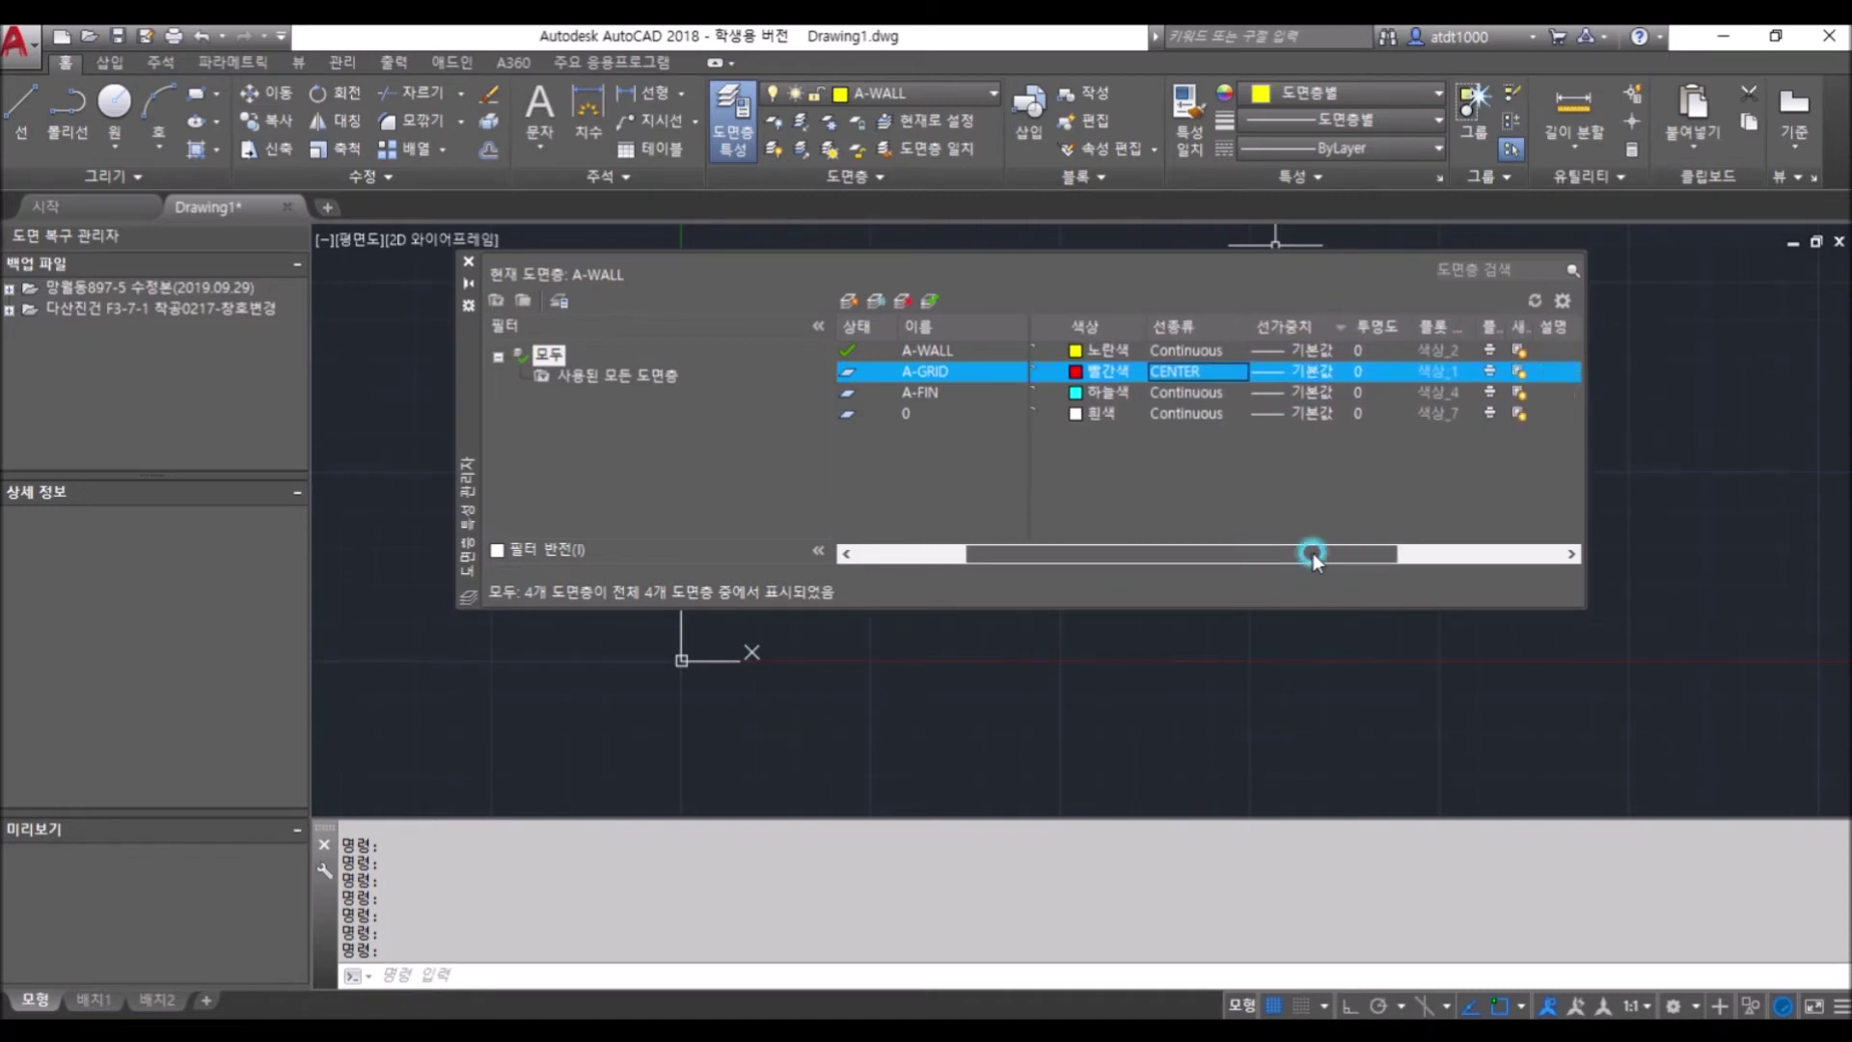
click(848, 300)
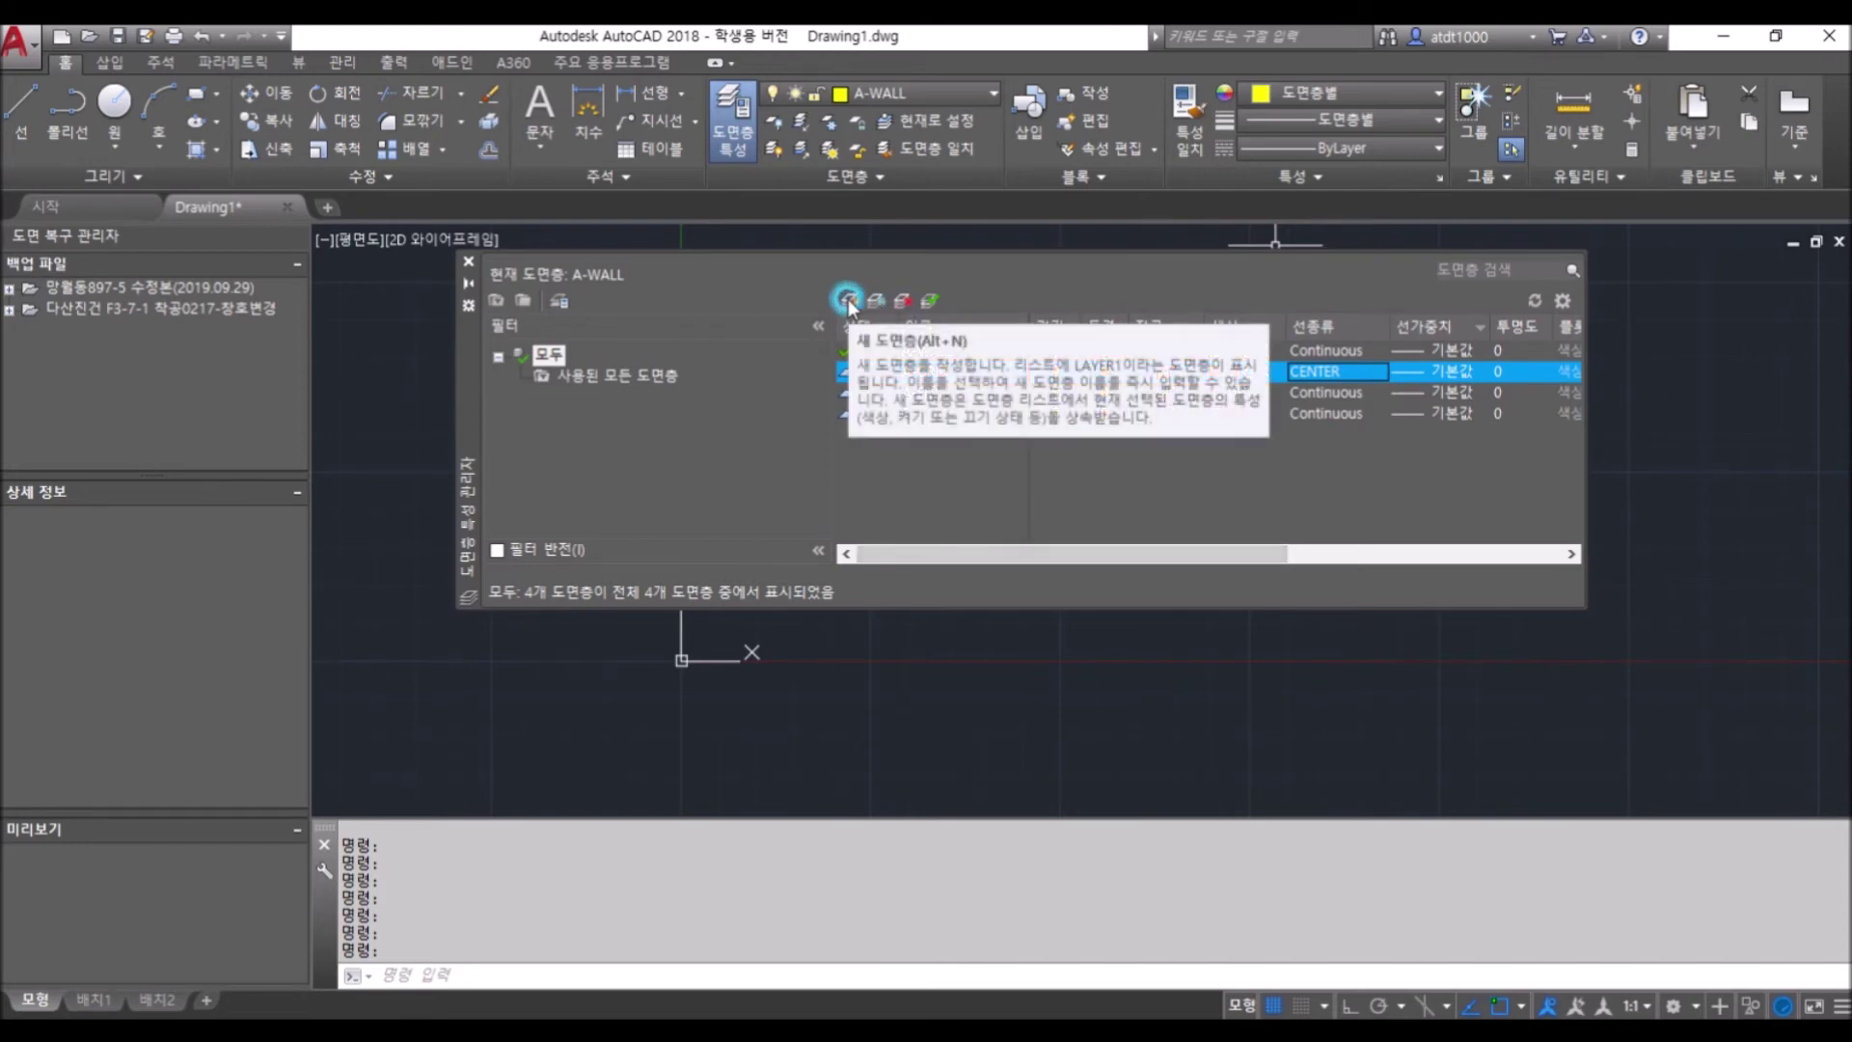
click(579, 300)
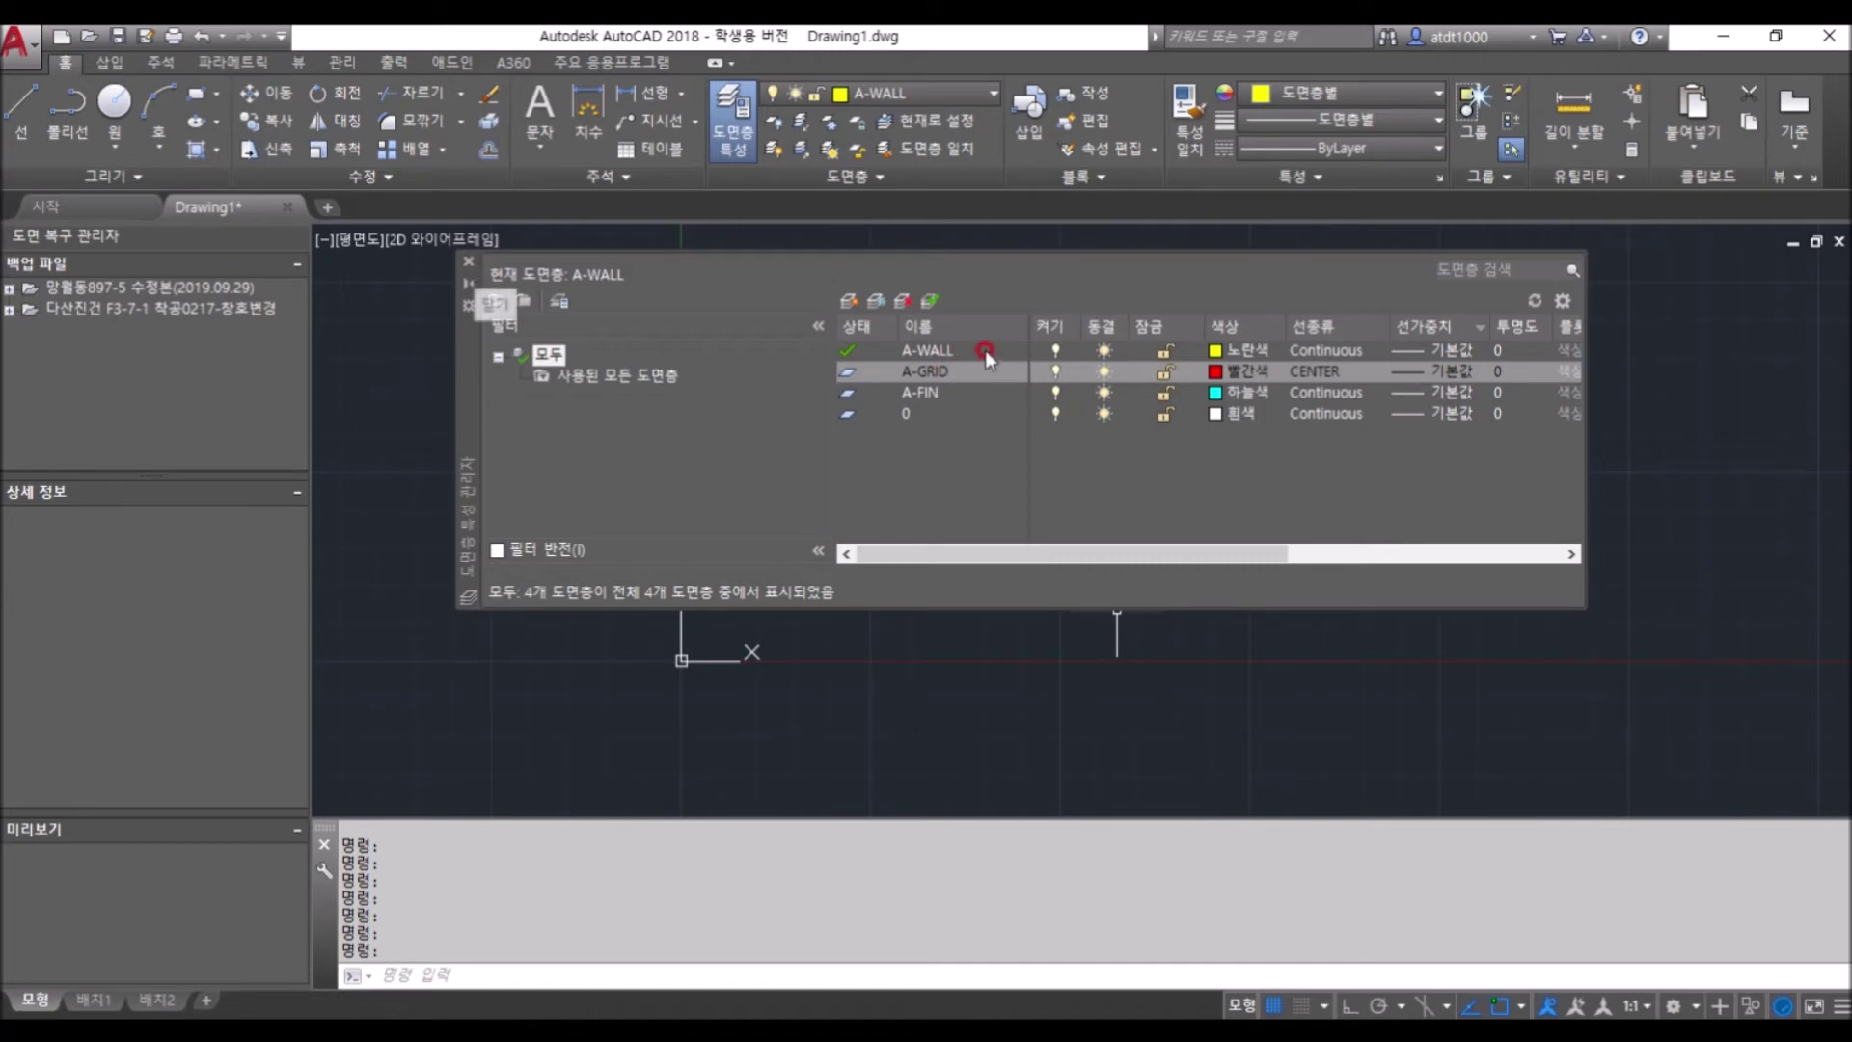
click(467, 260)
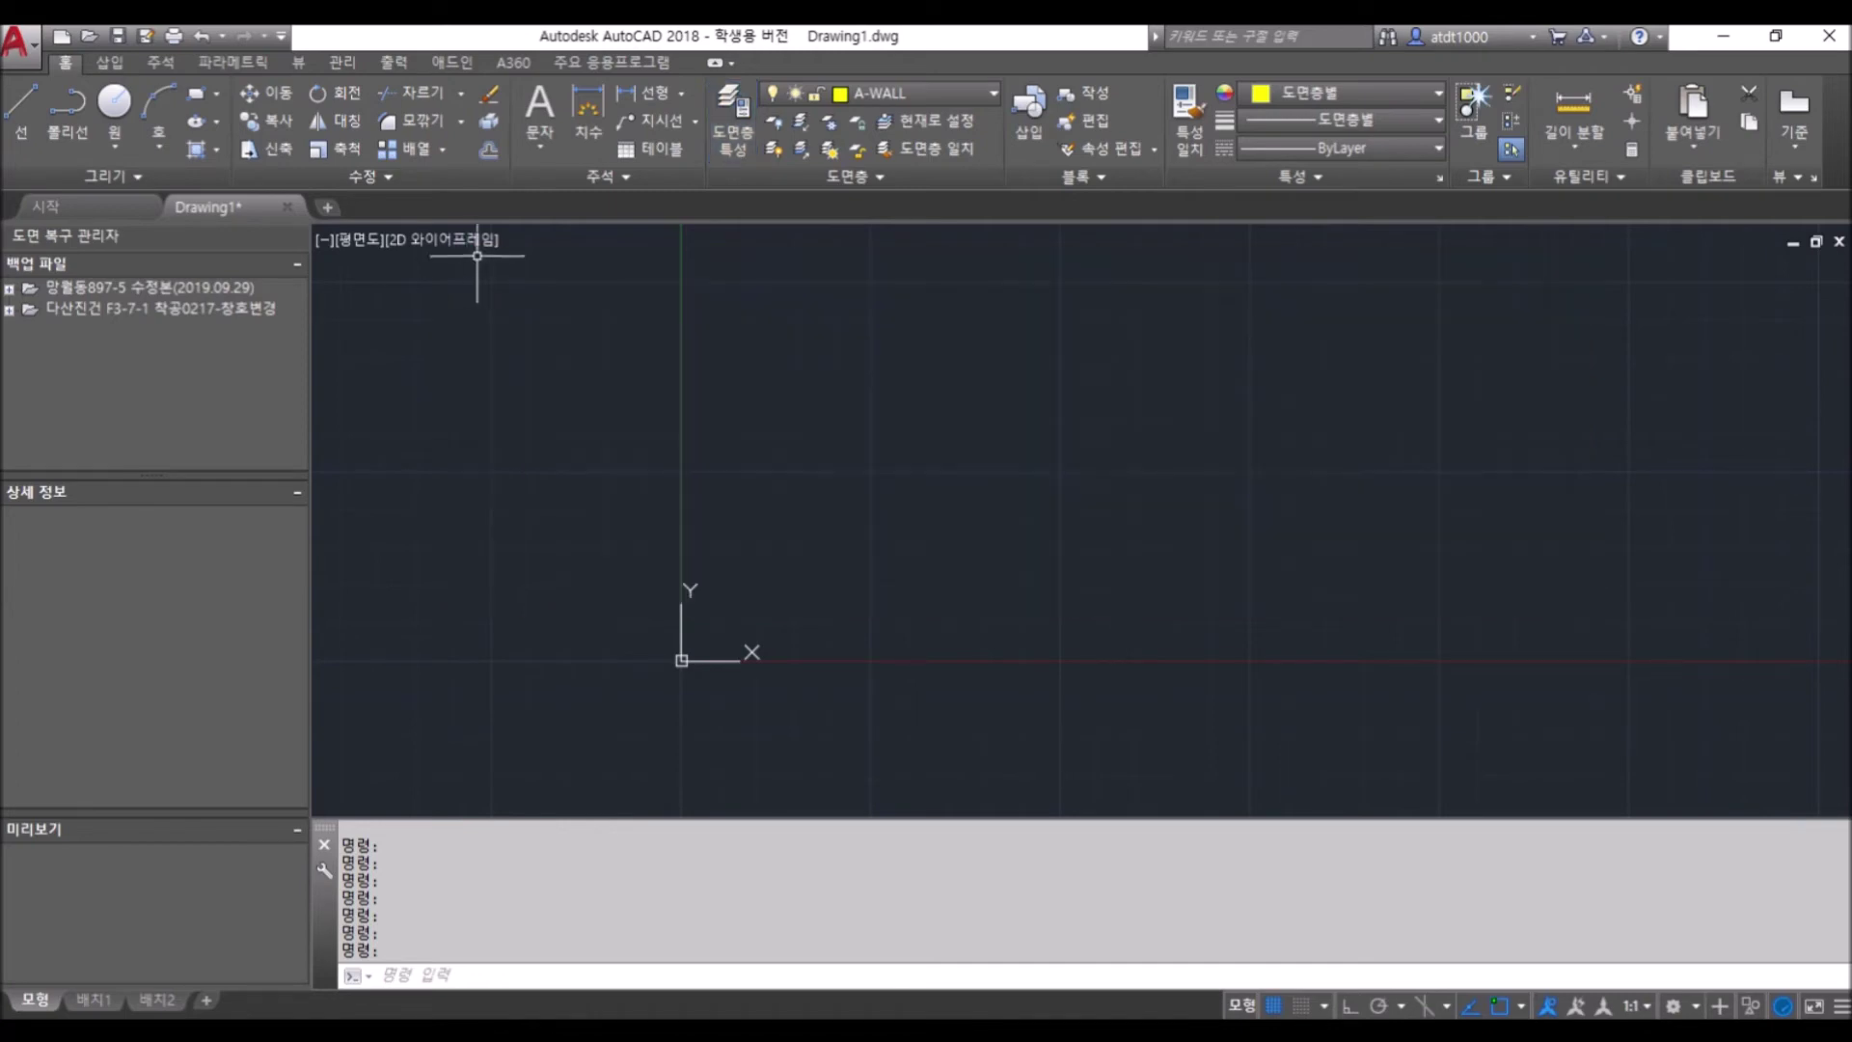
click(747, 153)
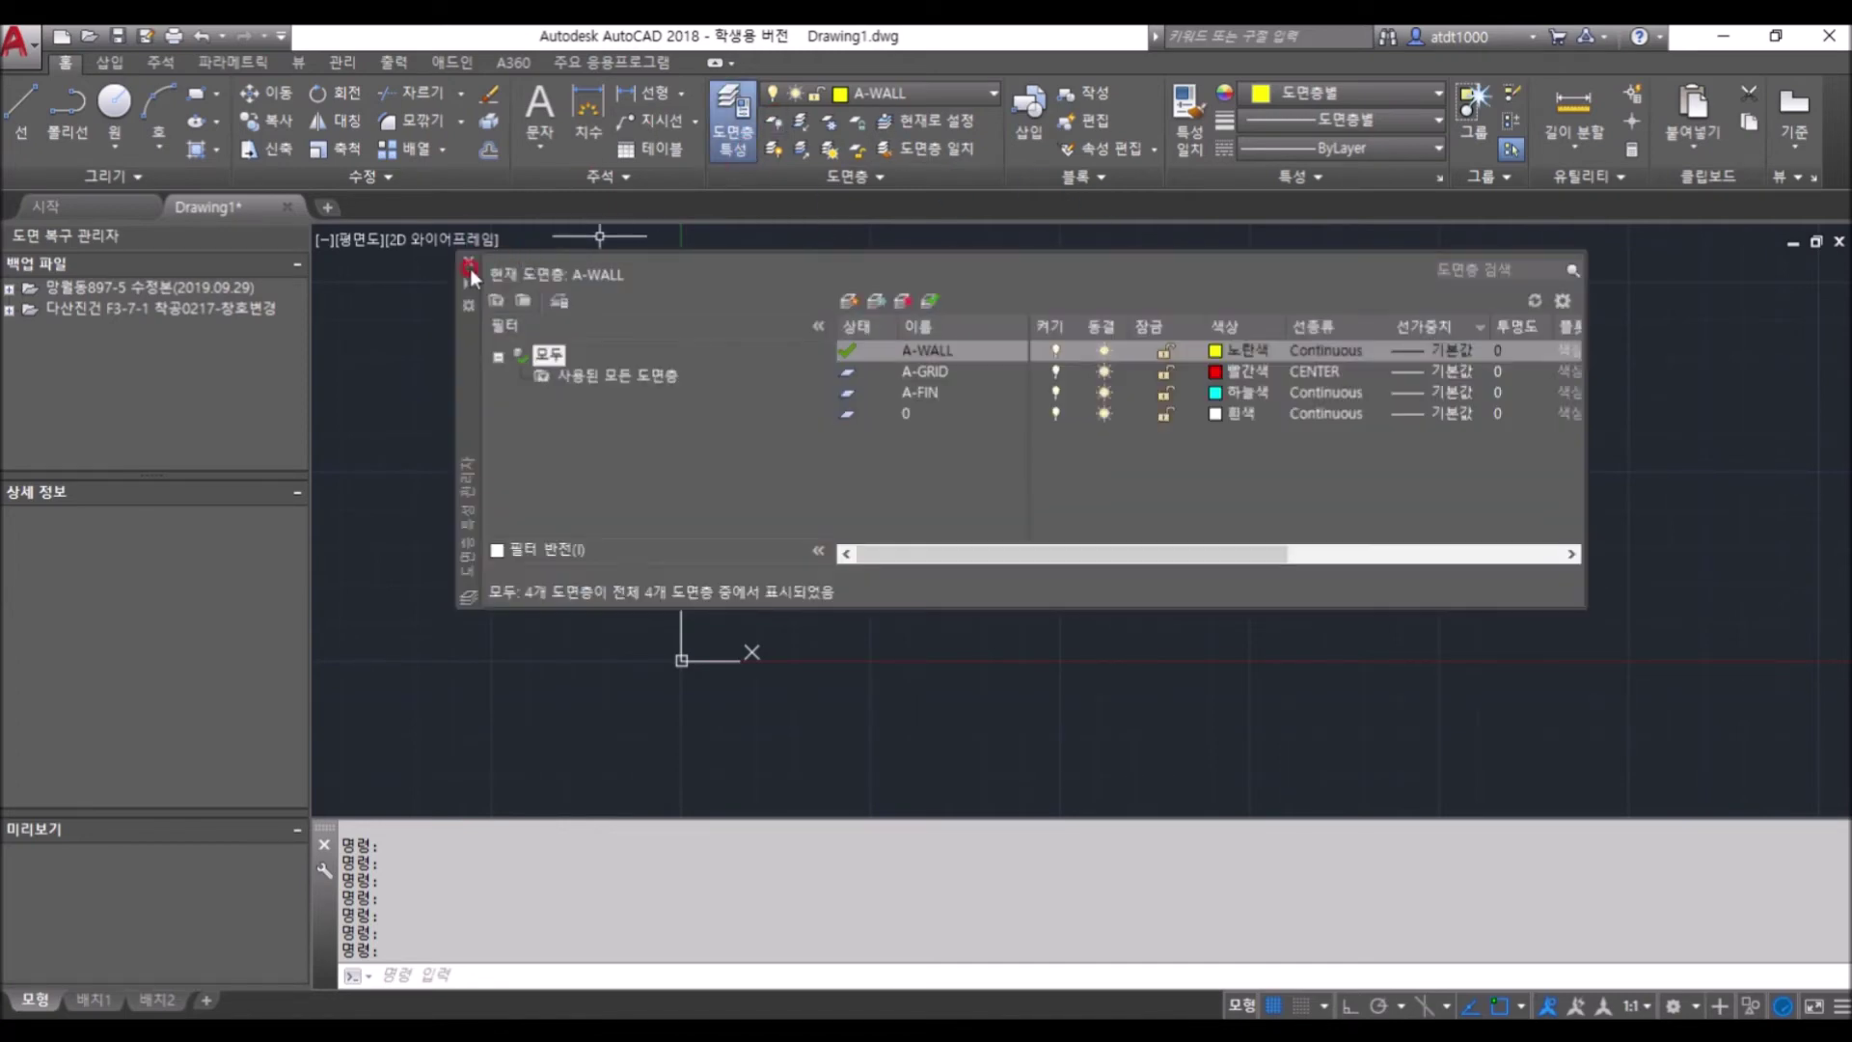
click(473, 259)
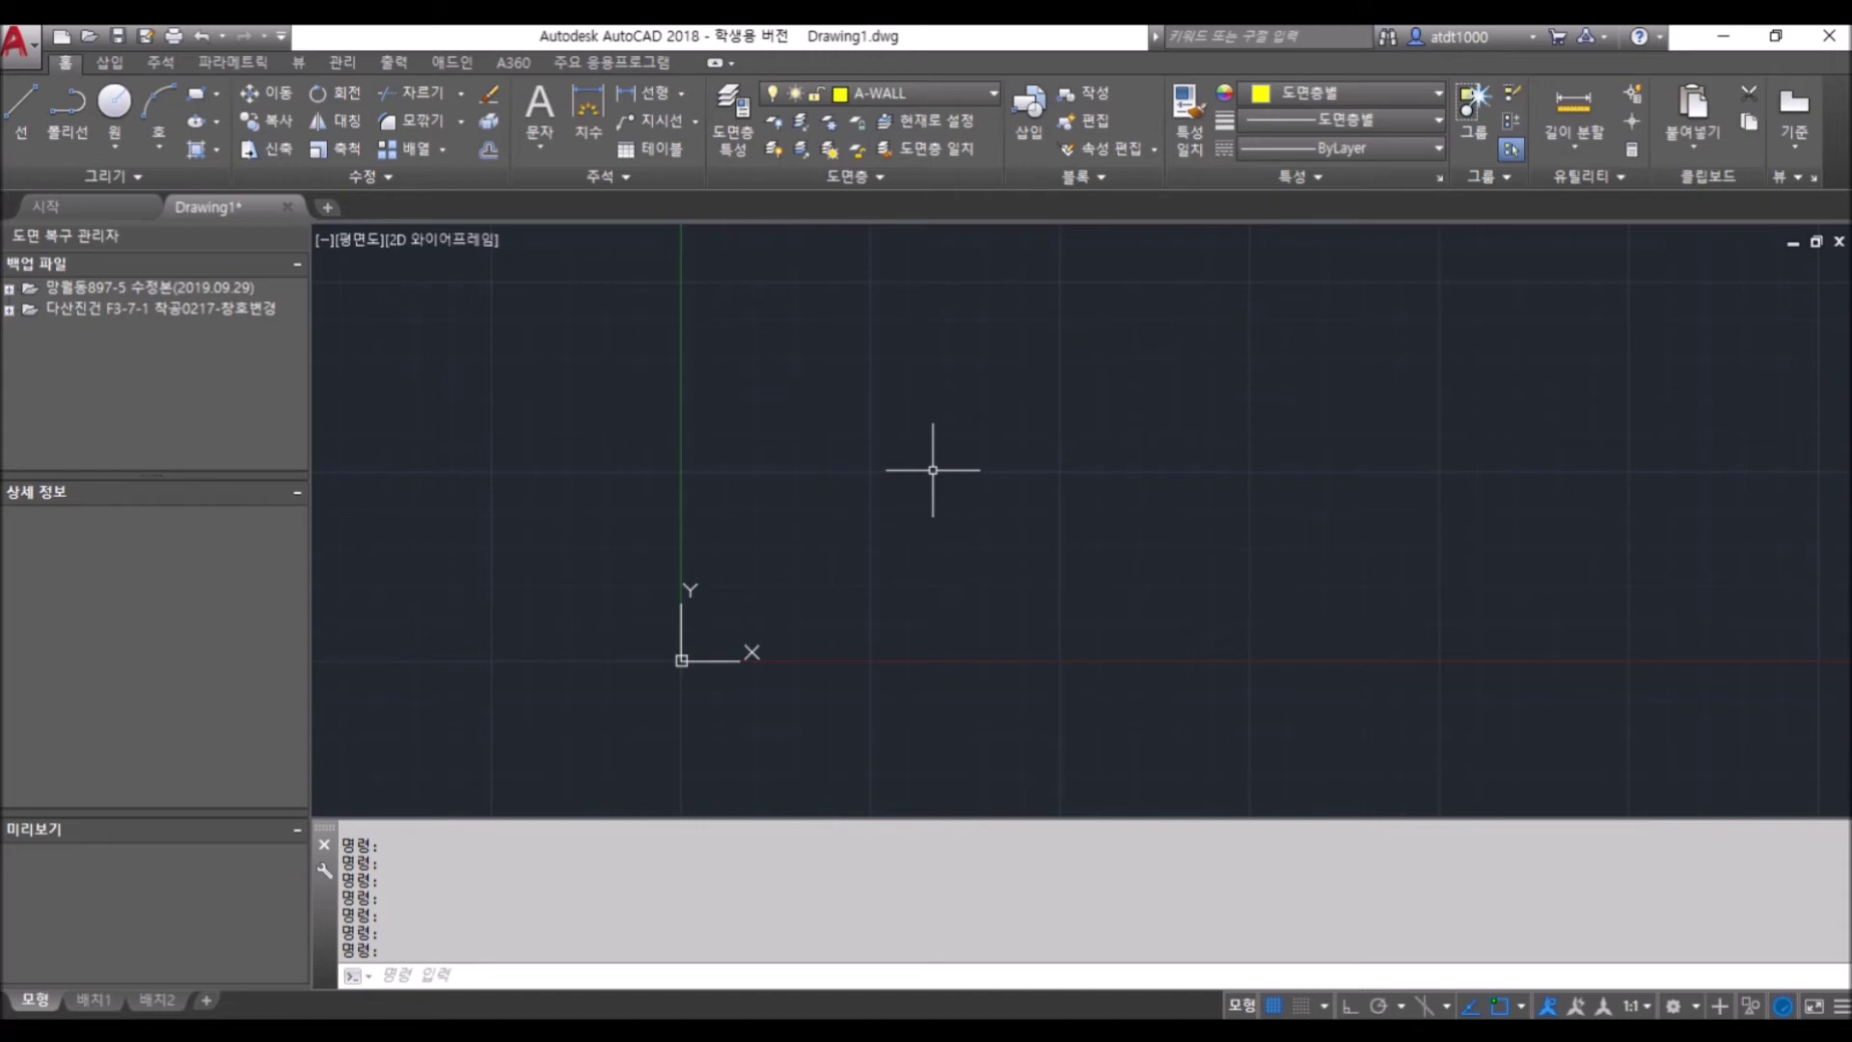
click(878, 96)
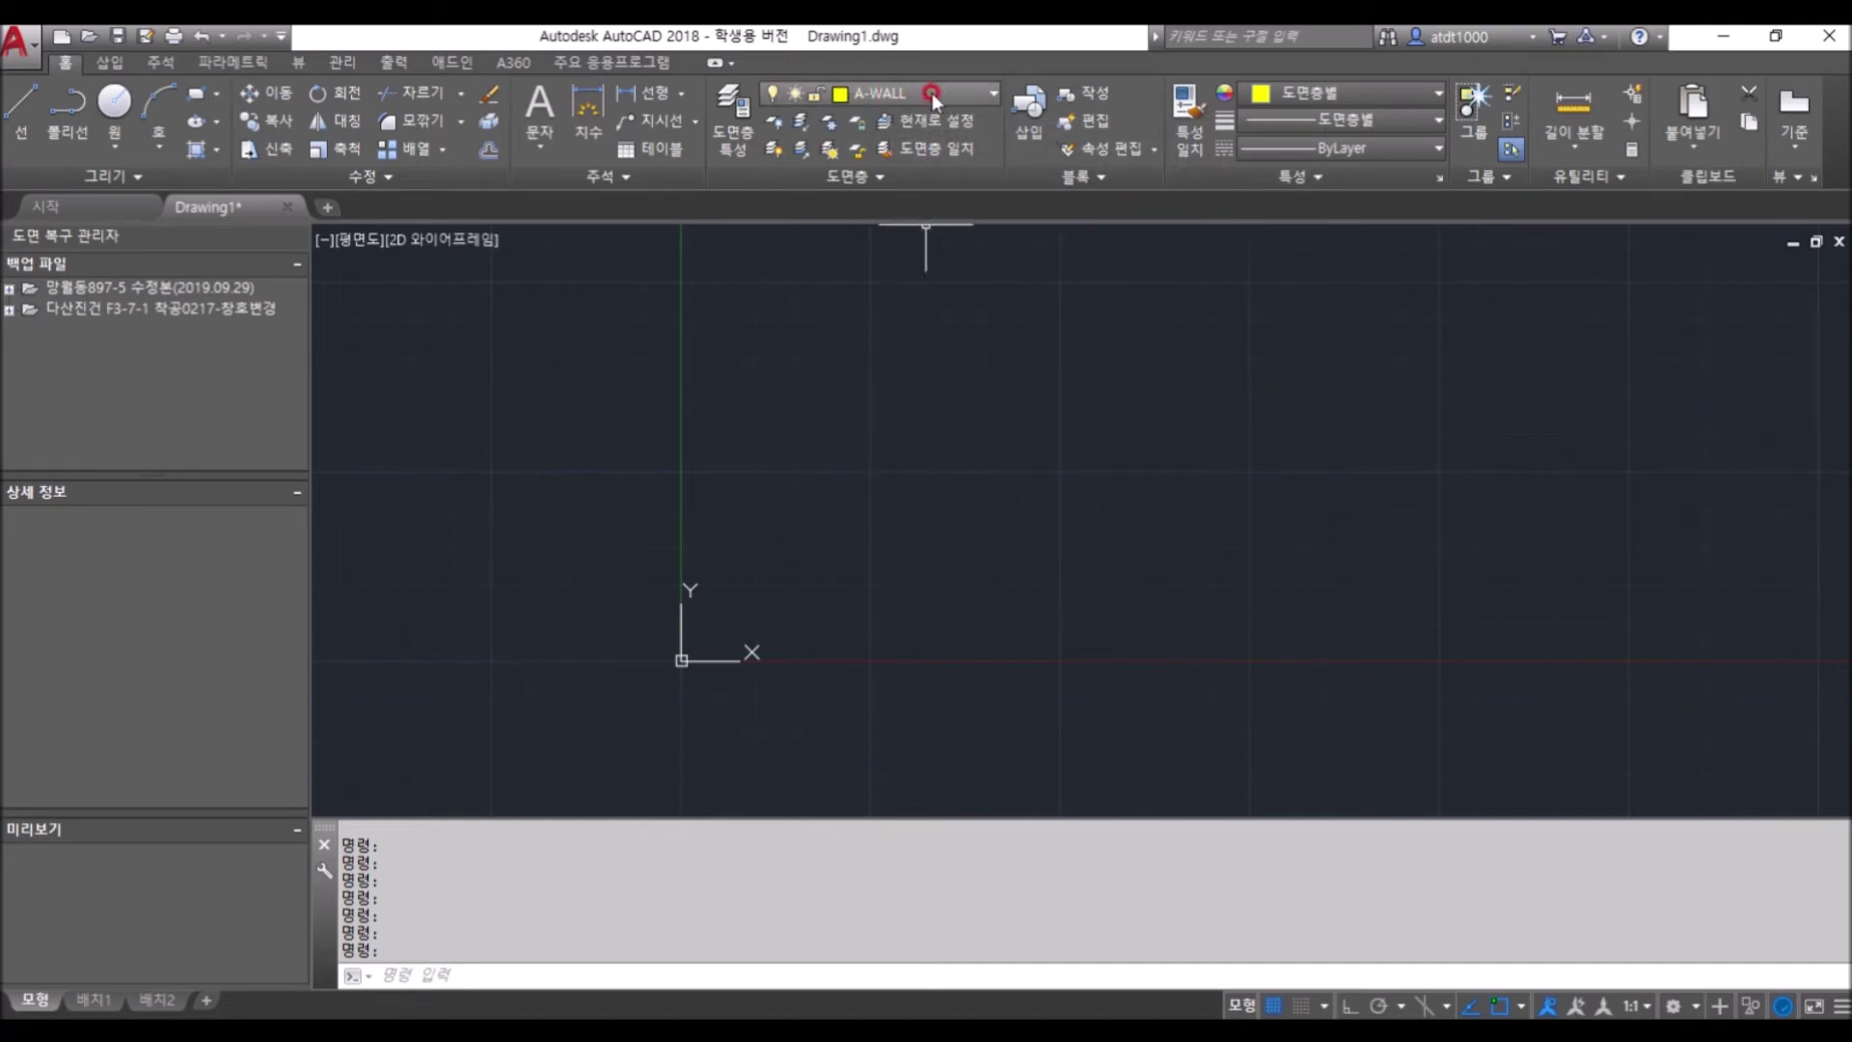
Make A-GRID, A-FIN and A-WALL current in turn in the Layer Properties Manager, finish on A-FIN and close the manager
click(733, 130)
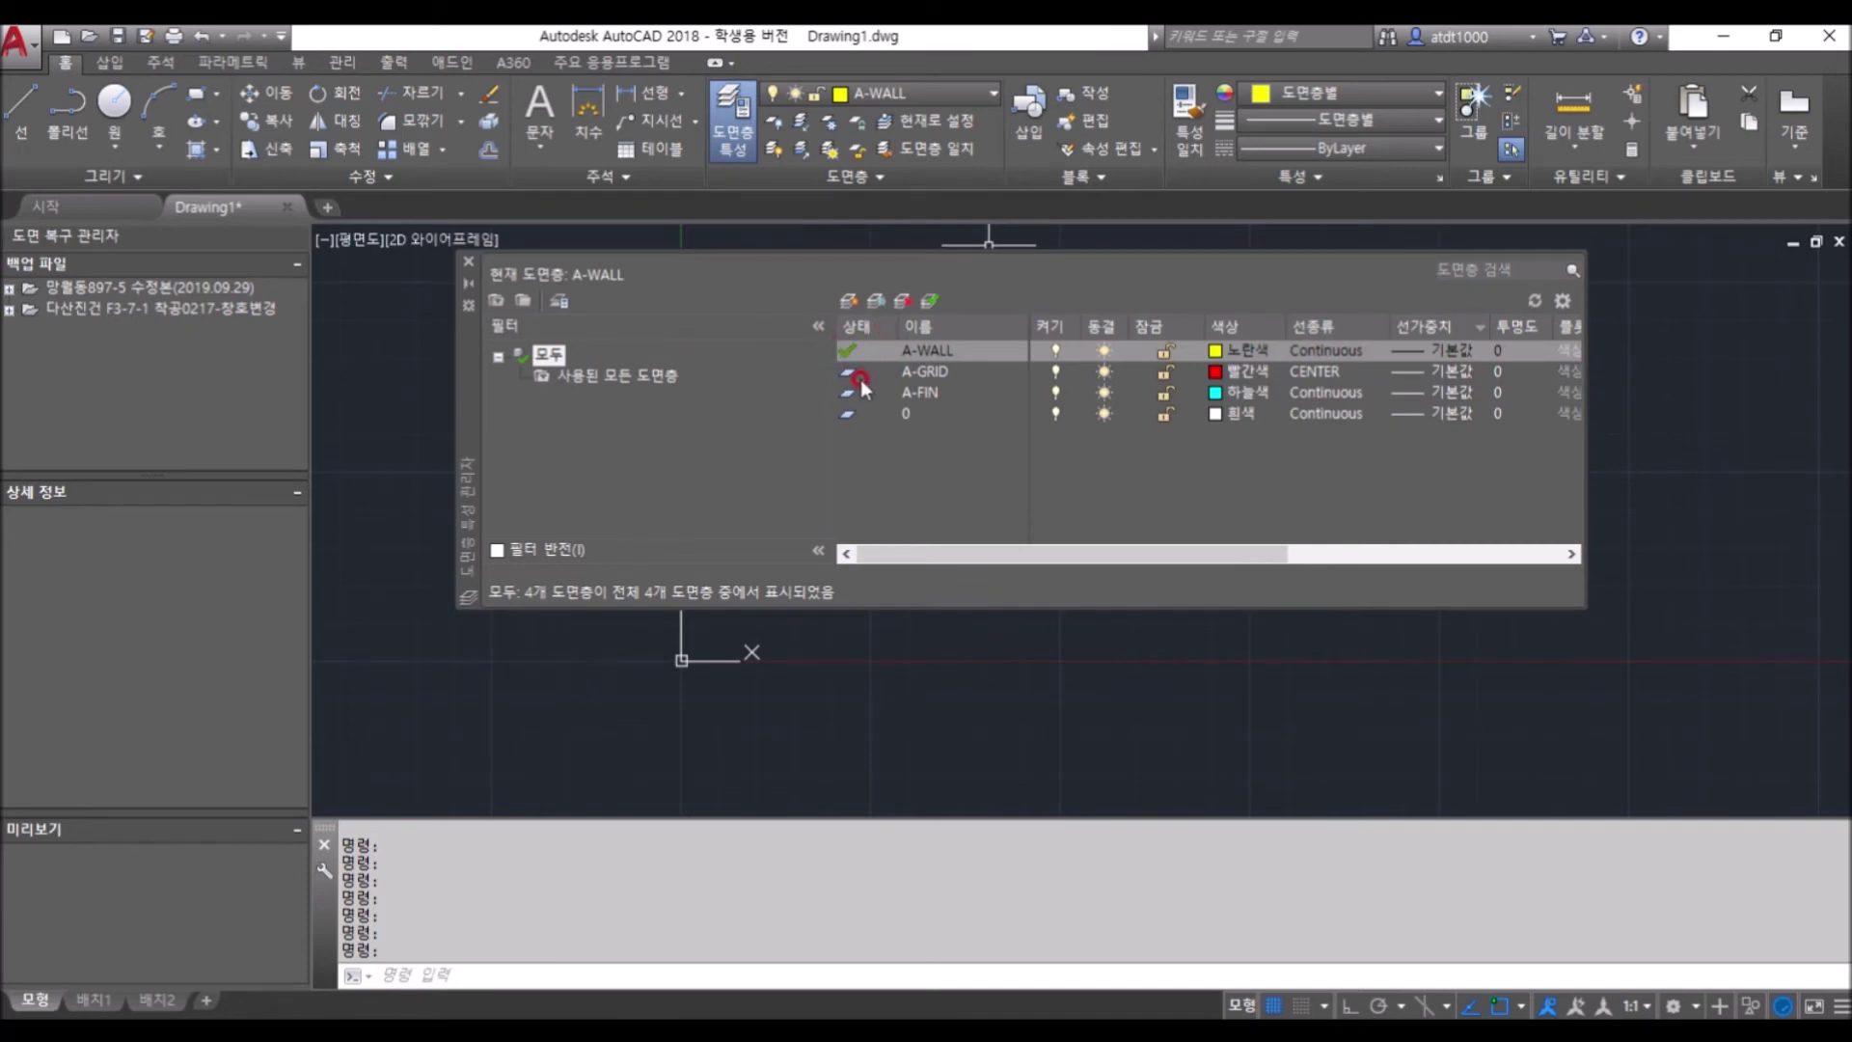
click(924, 382)
double_click(918, 372)
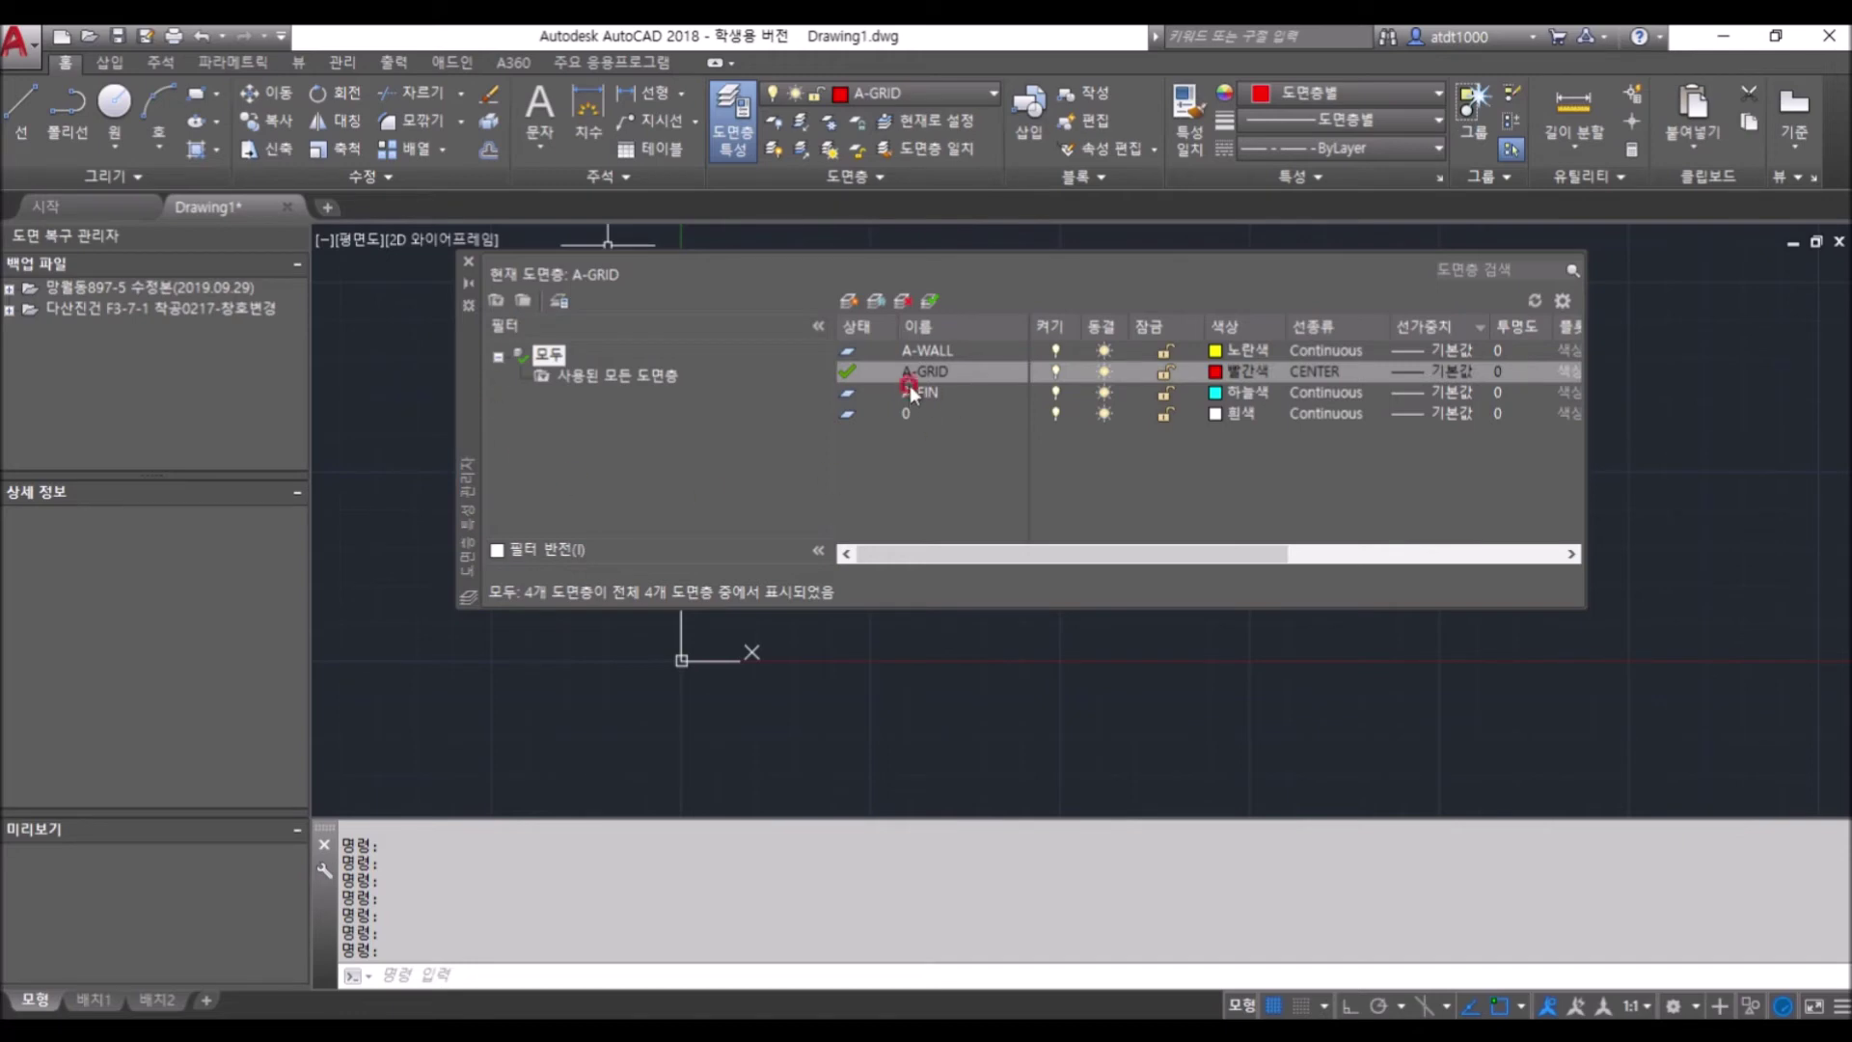
double_click(897, 397)
double_click(936, 354)
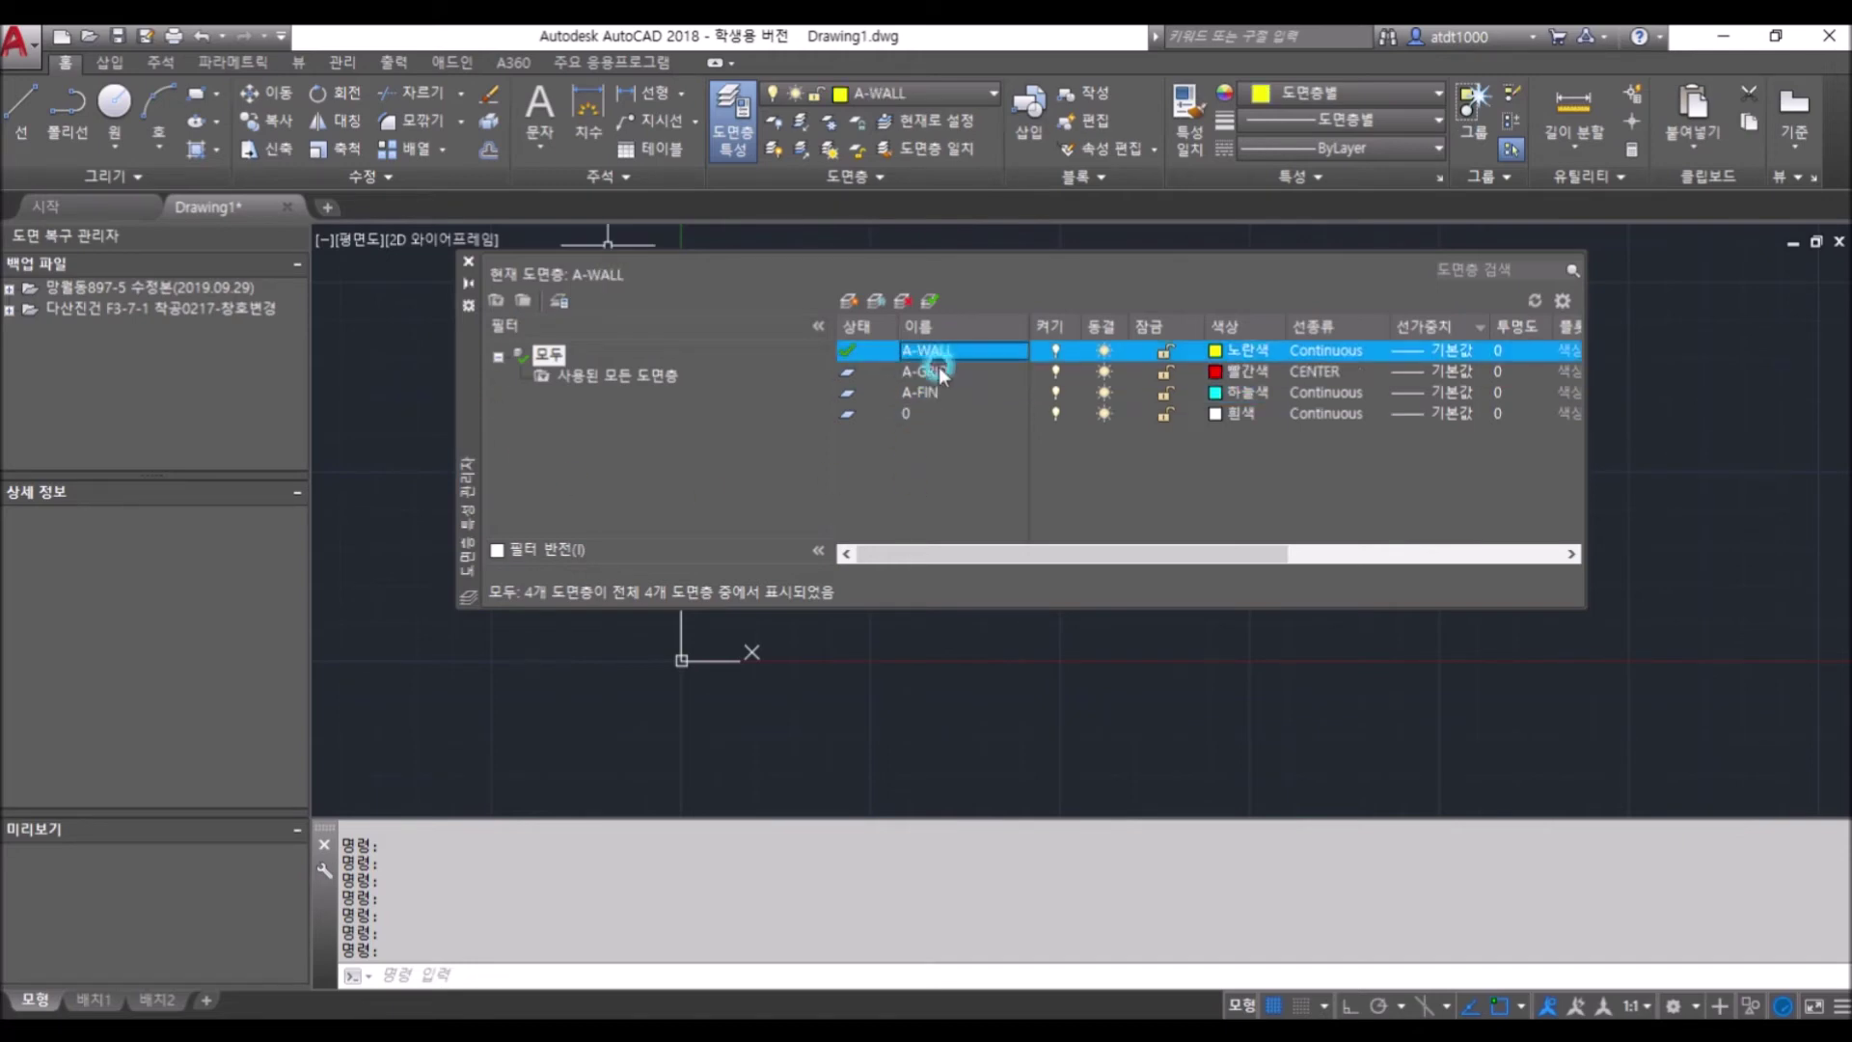
double_click(938, 371)
double_click(930, 391)
click(469, 262)
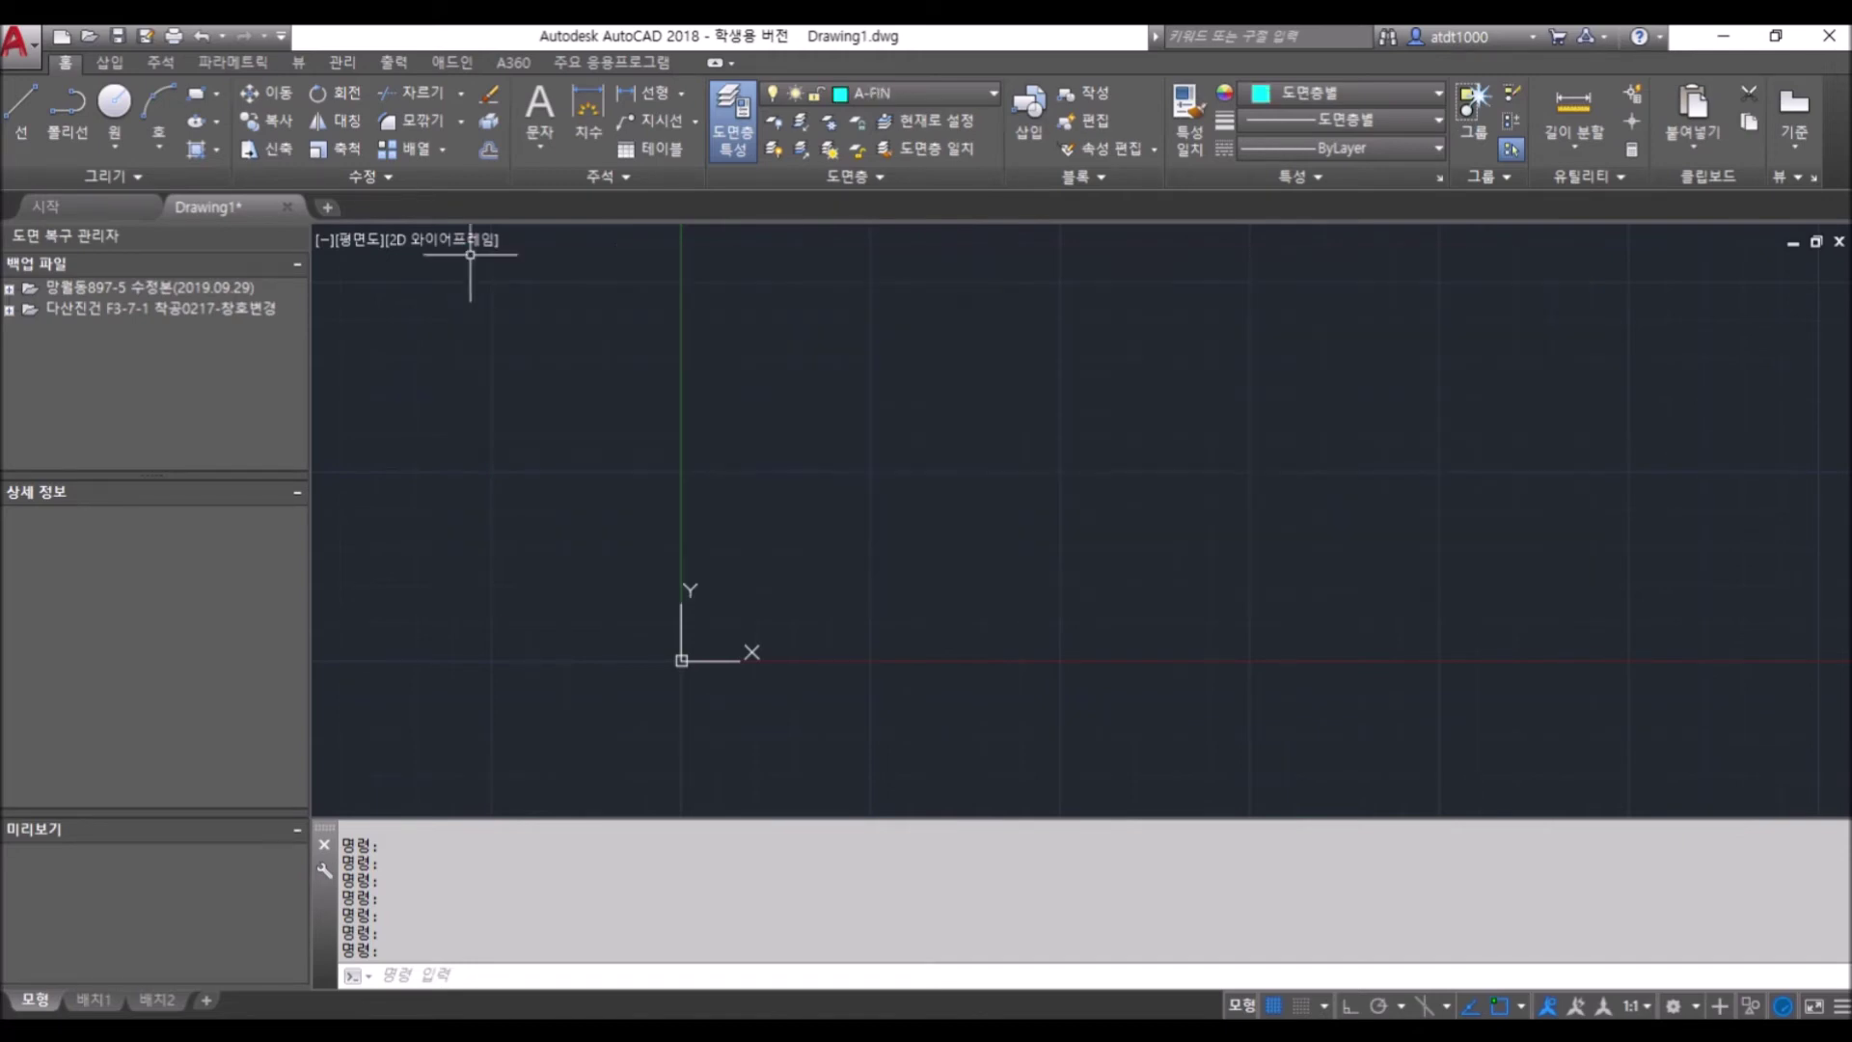
Switch the current layer between A-GRID and A-FIN without the Layer Properties Manager, ending on A-GRID
click(921, 93)
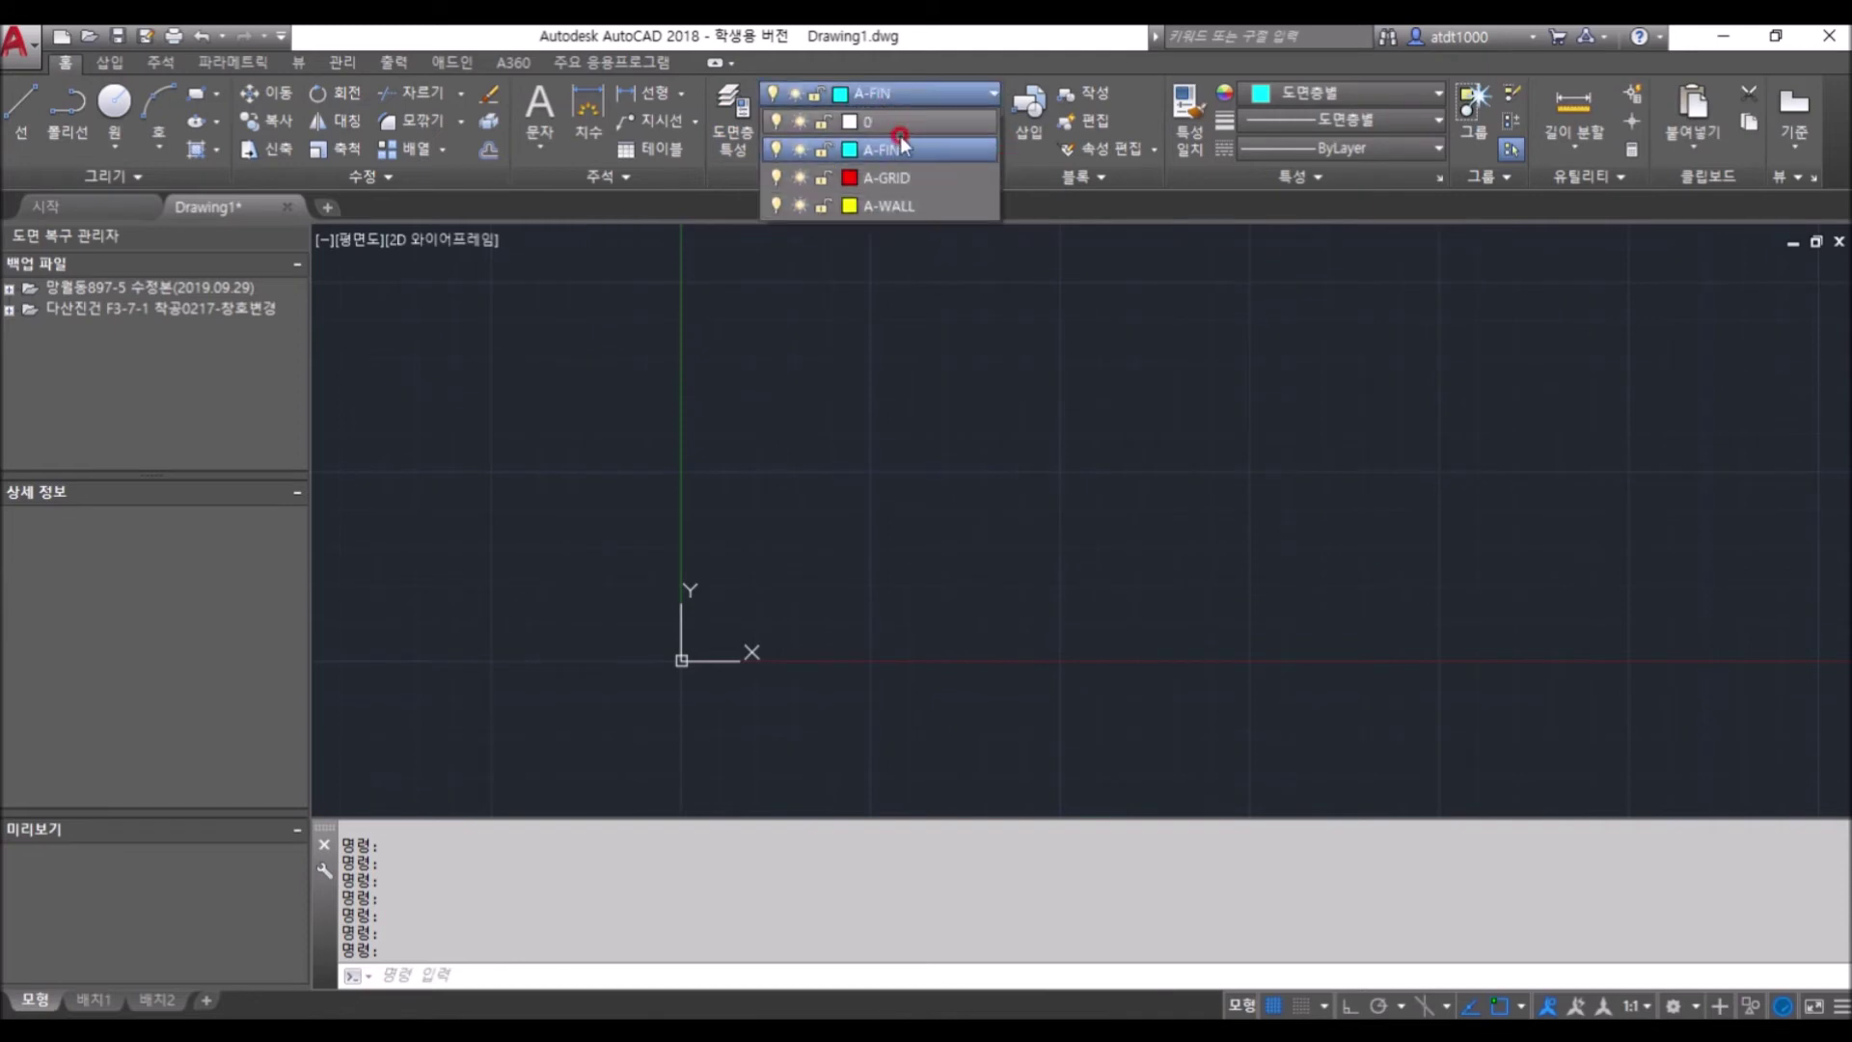
click(892, 178)
click(916, 93)
click(942, 89)
click(941, 88)
click(912, 149)
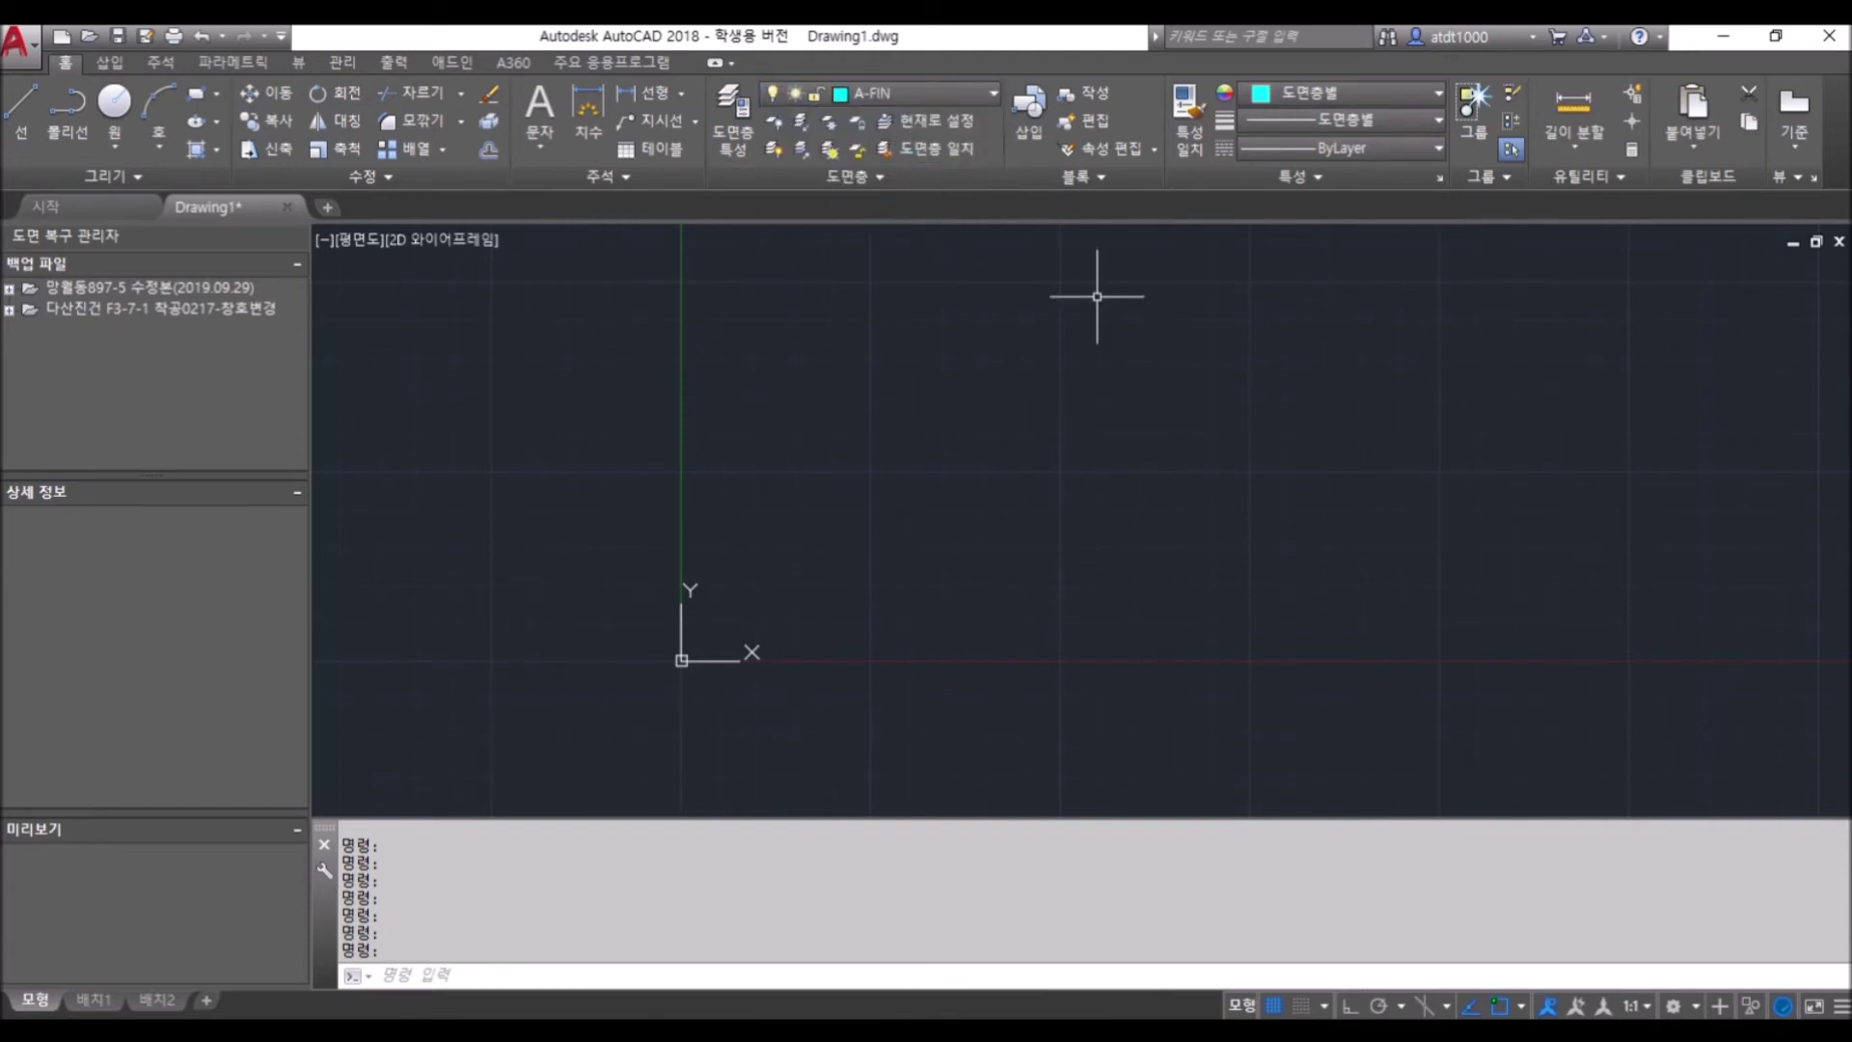
click(928, 91)
click(956, 181)
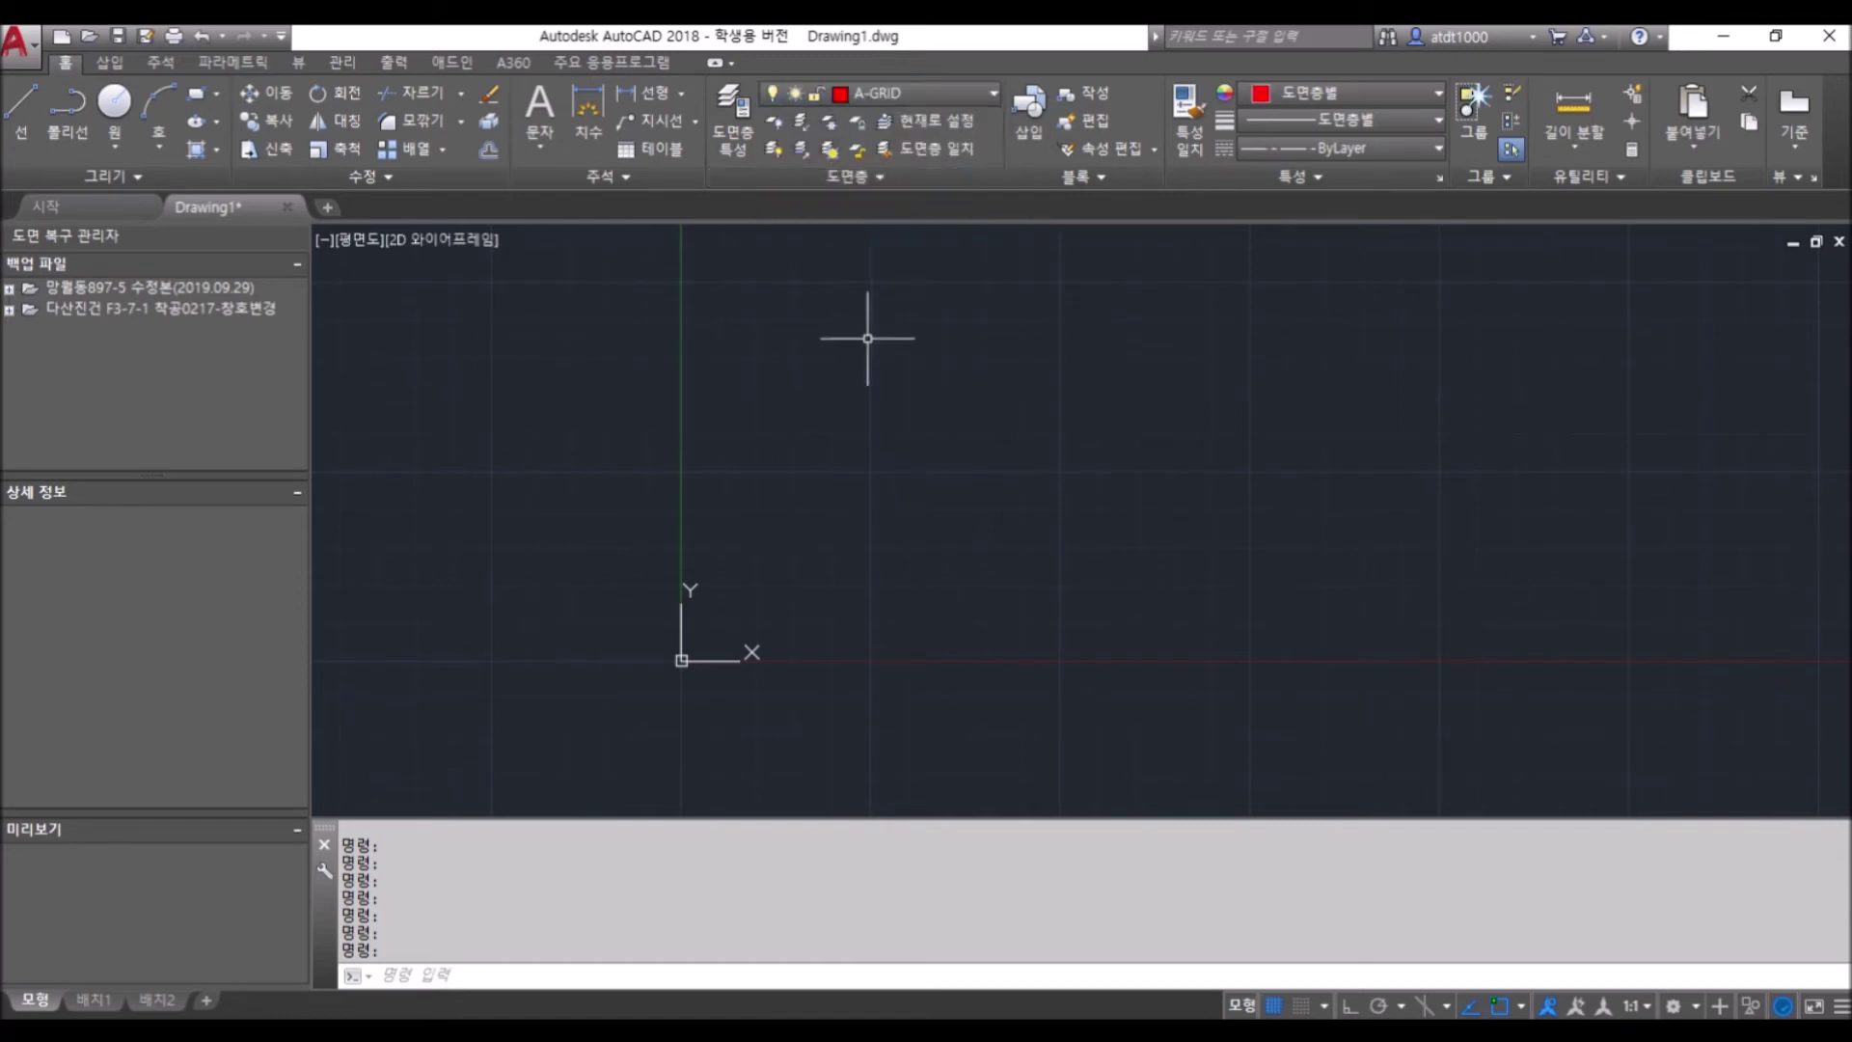
click(902, 93)
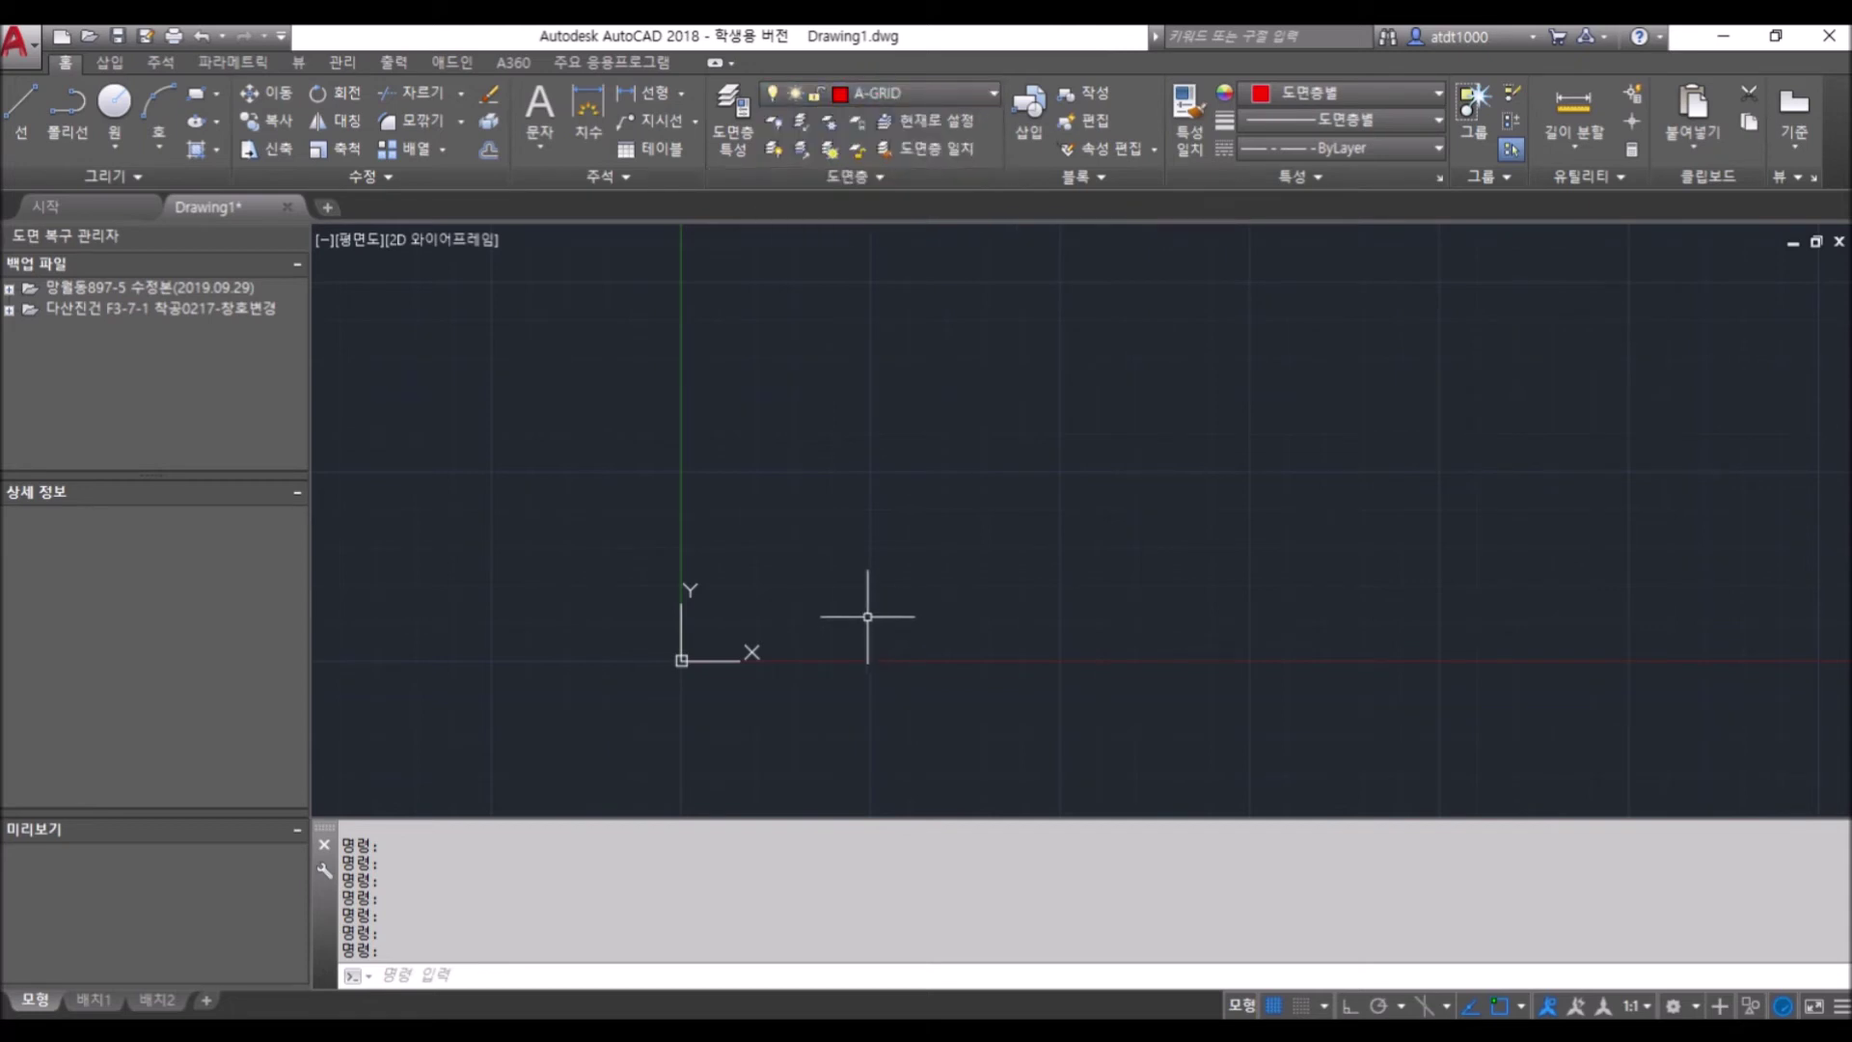
Turn on ortho mode and draw a vertical line about 14000 units long on layer A-GRID, to the right of the origin
key(Return)
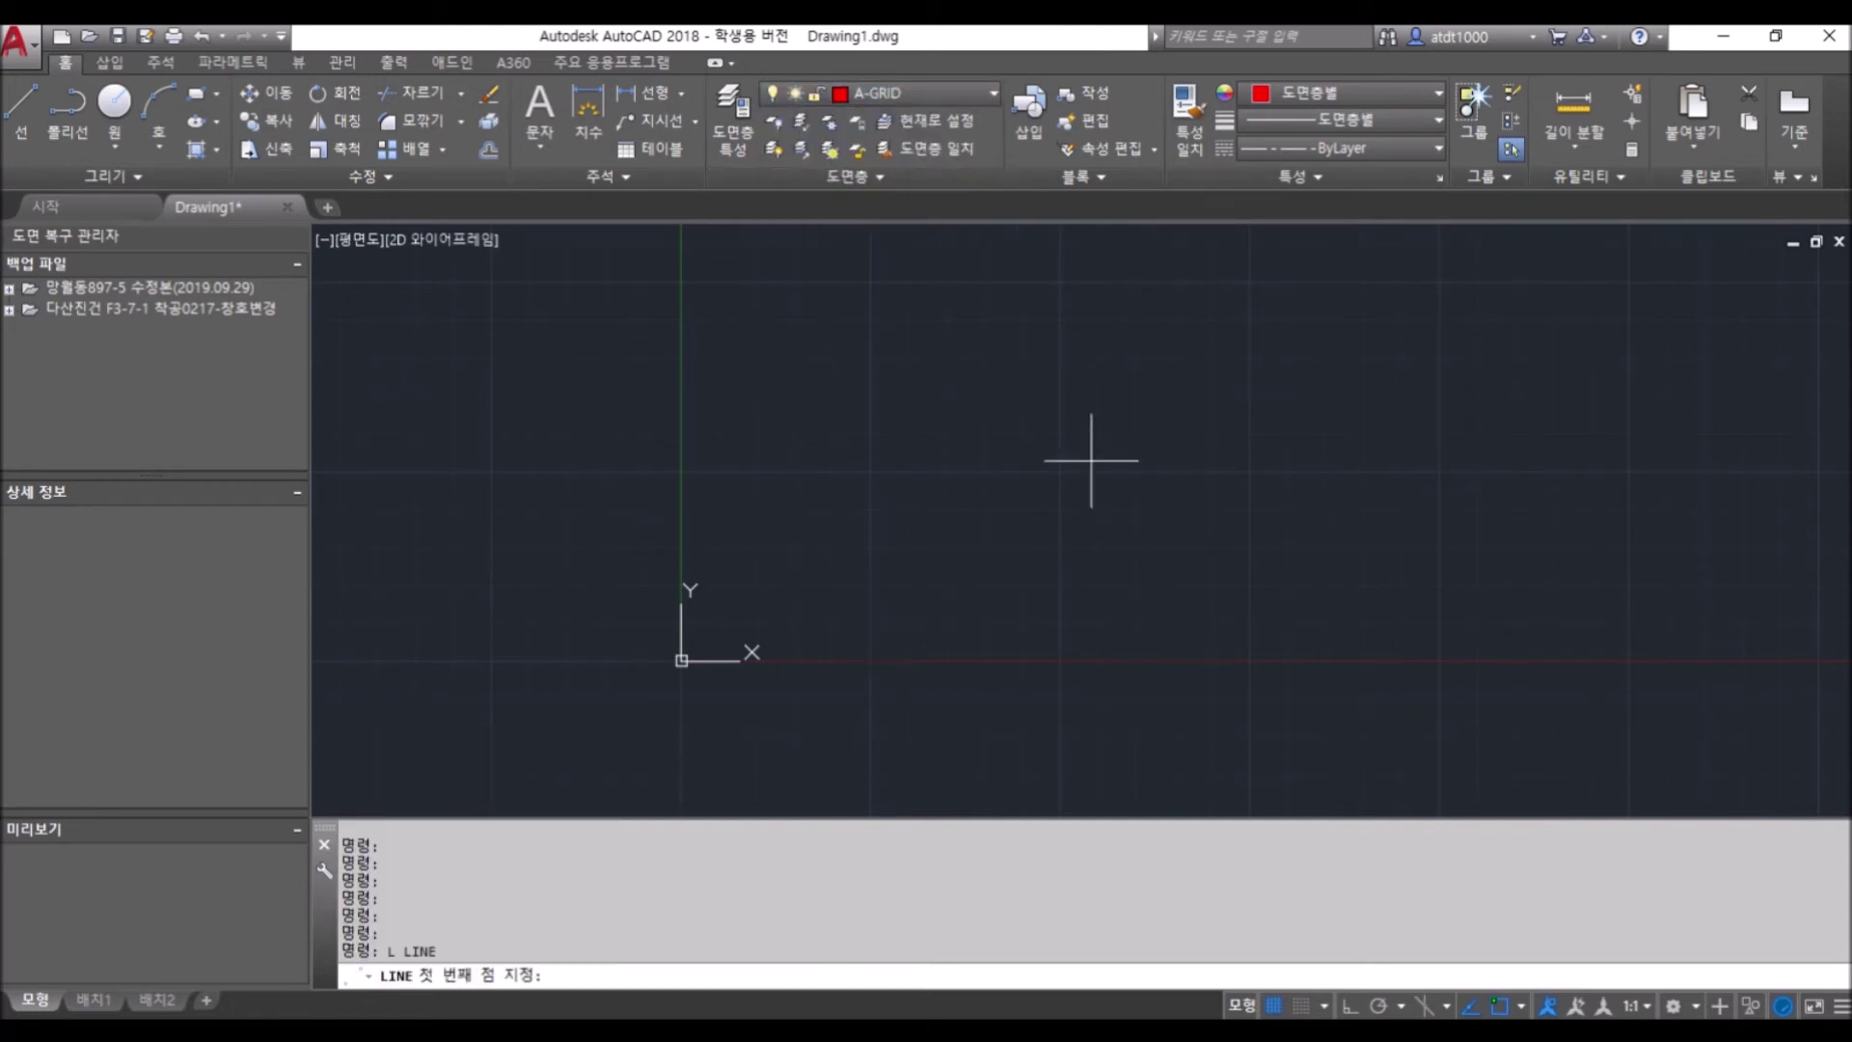
key(F8)
click(994, 757)
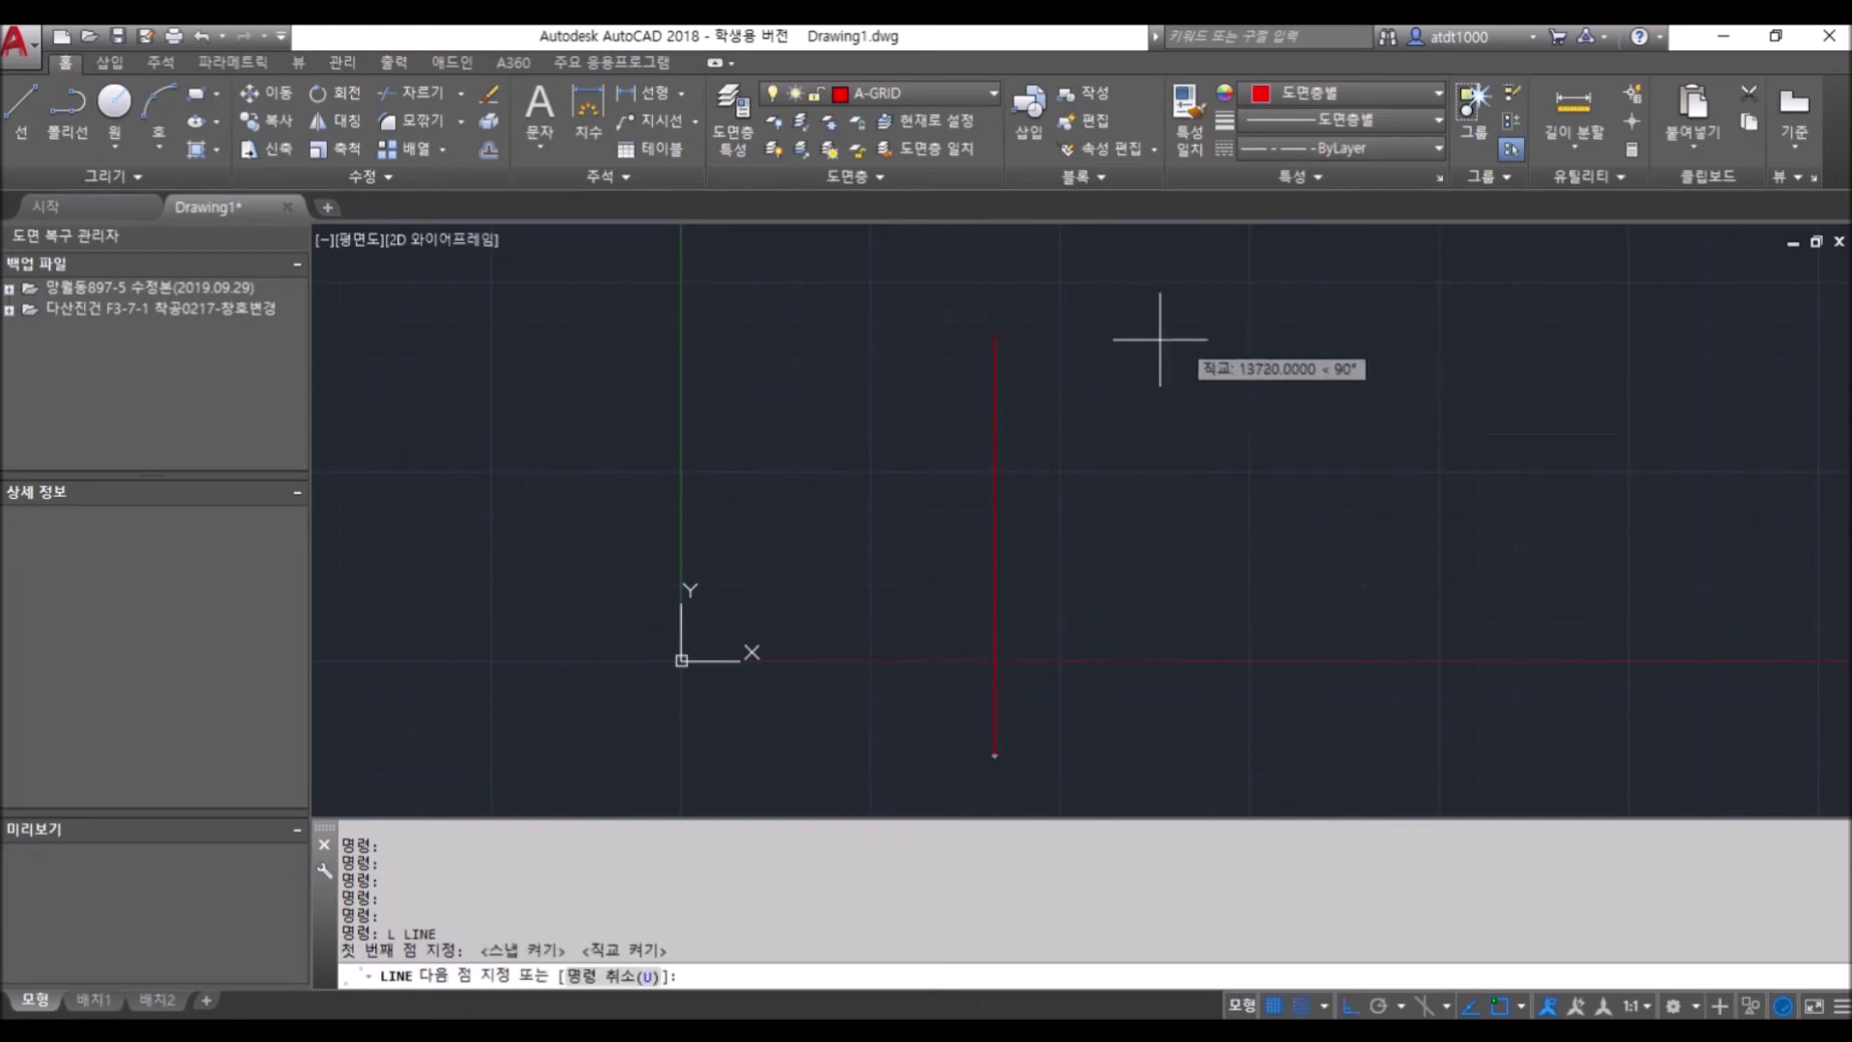
click(1070, 319)
key(Escape)
key(Escape)
scroll(1033, 447, up, 5)
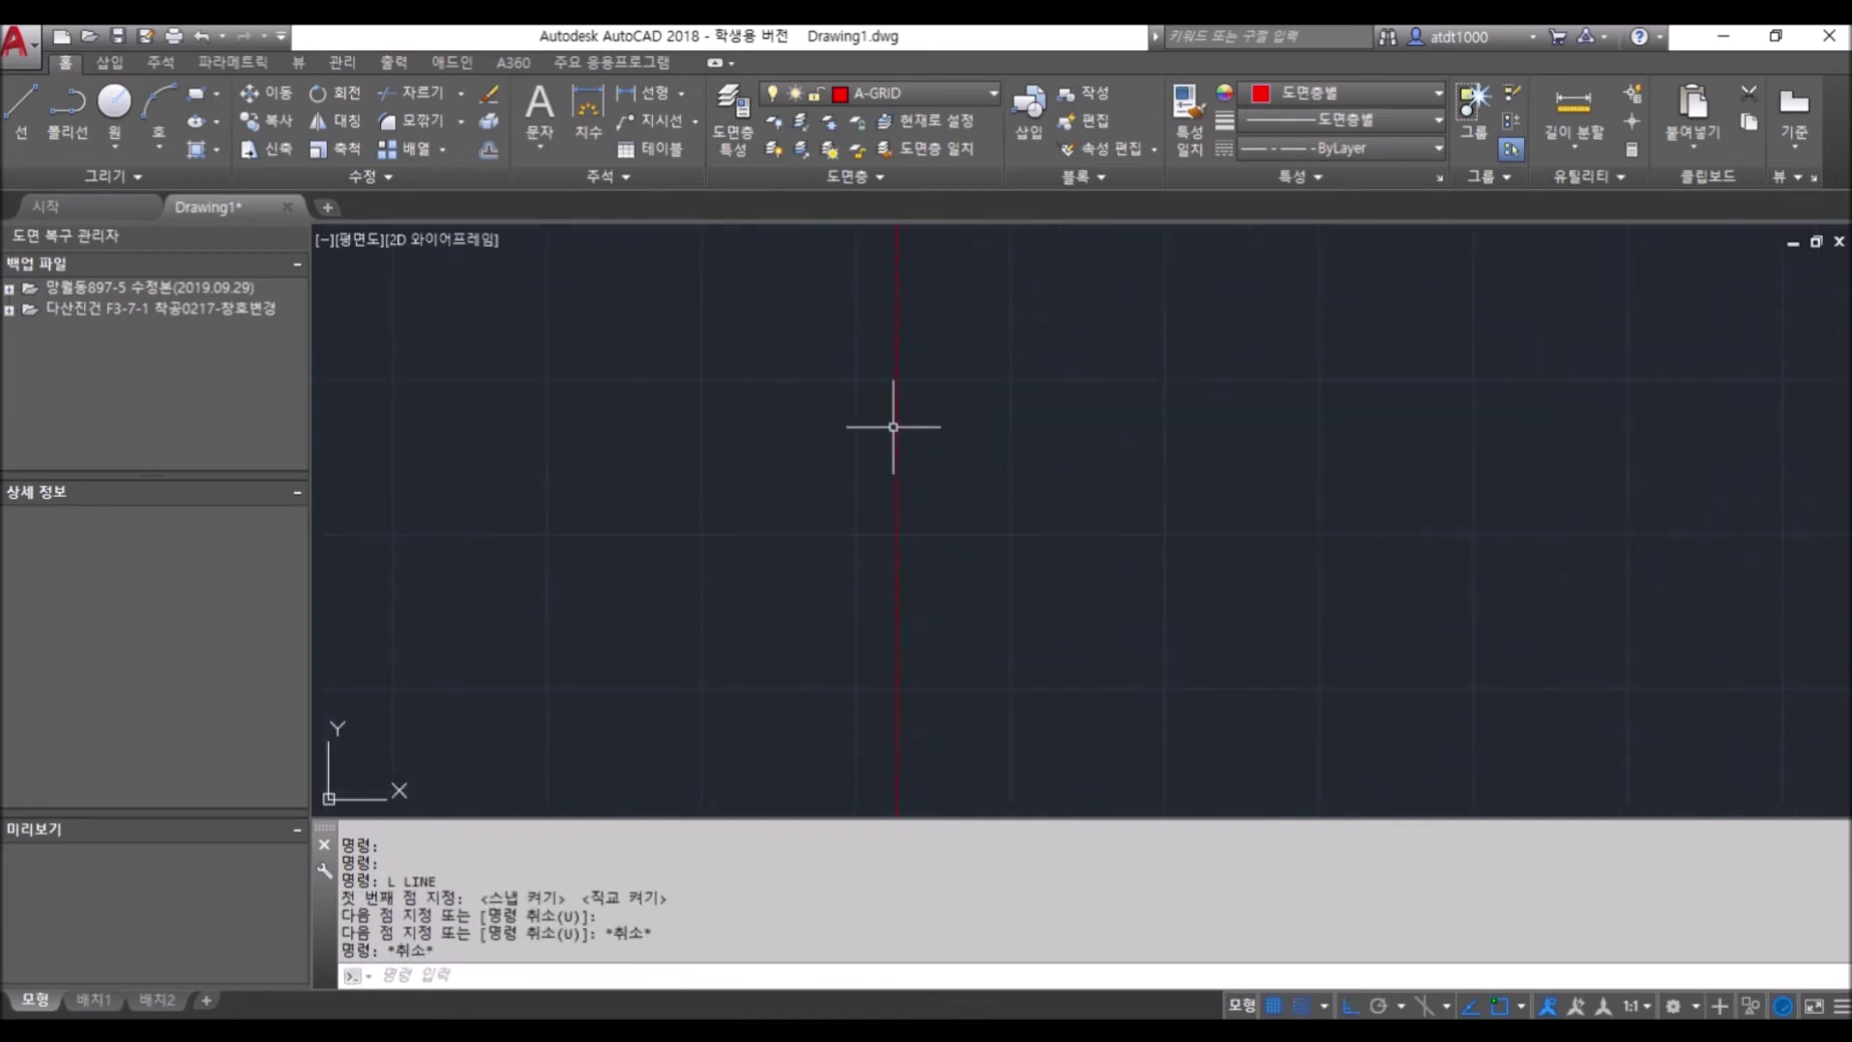
scroll(1103, 372, down, 2)
middle_drag(1093, 419, 1076, 428)
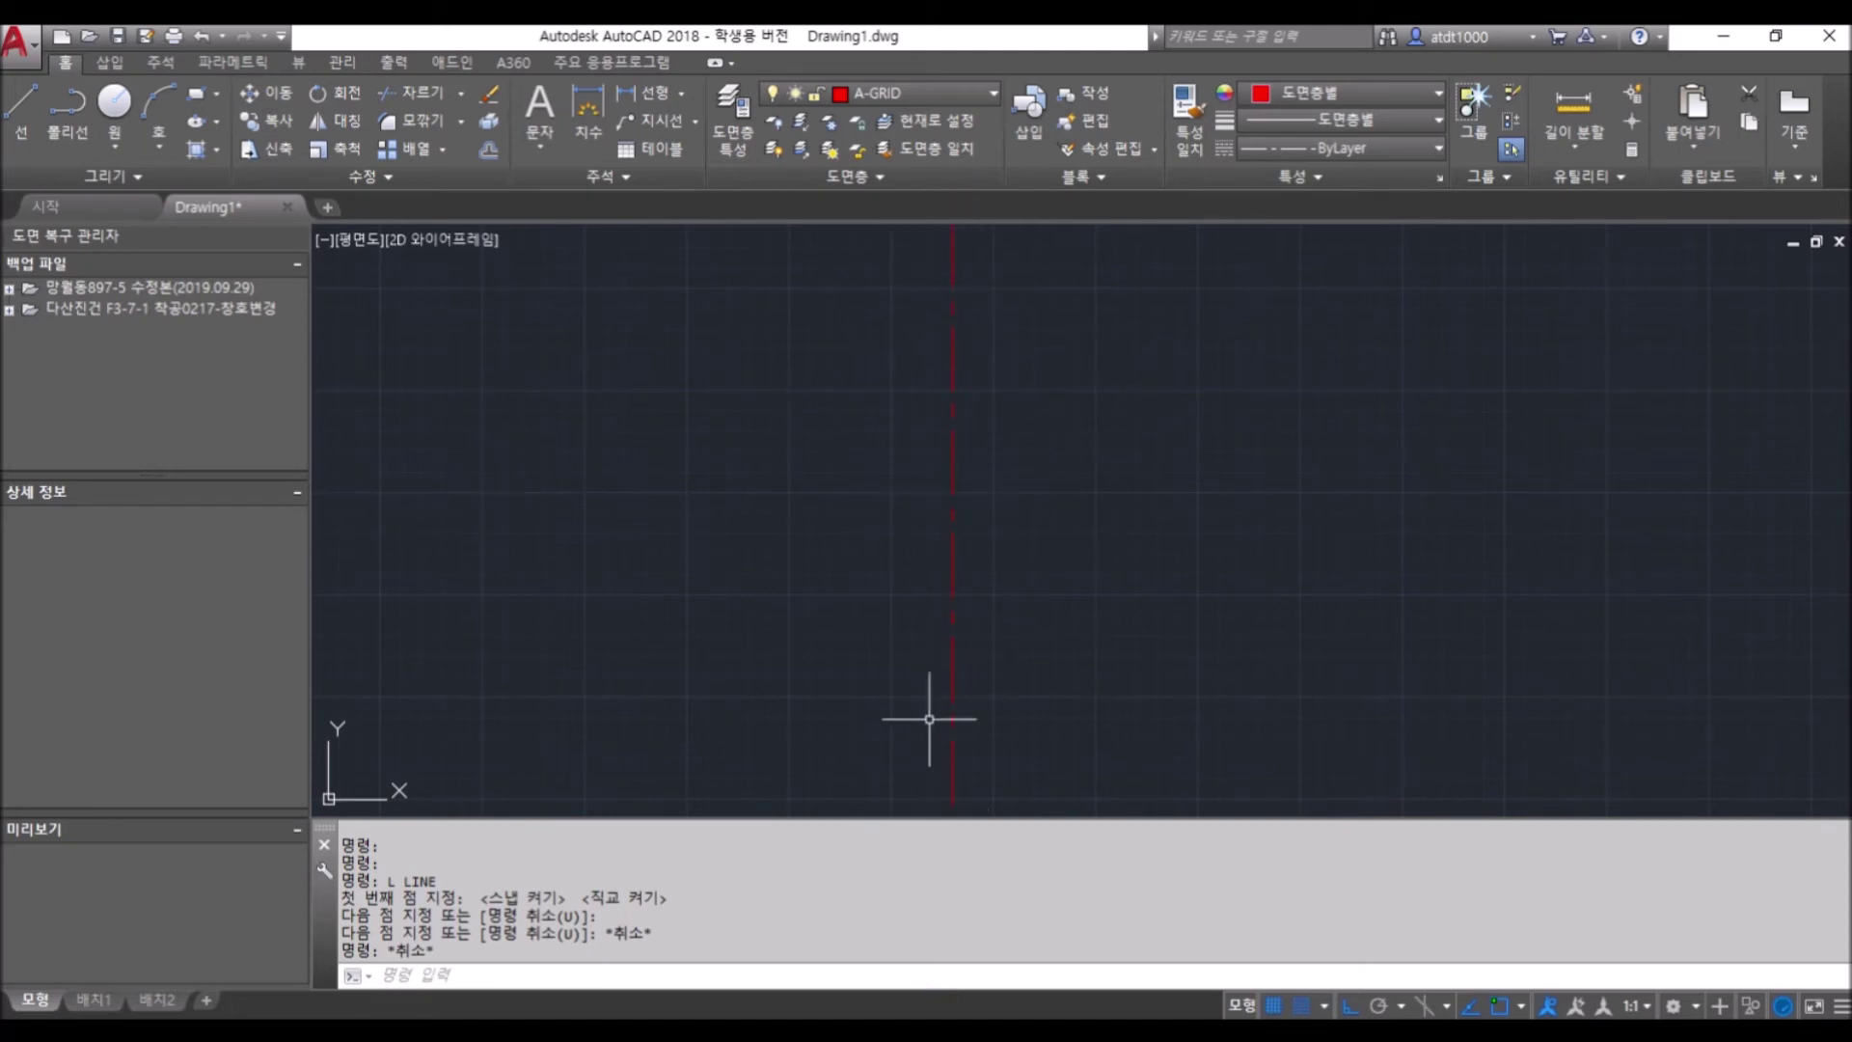
key(Escape)
key(Escape)
key(Escape)
key(Escape)
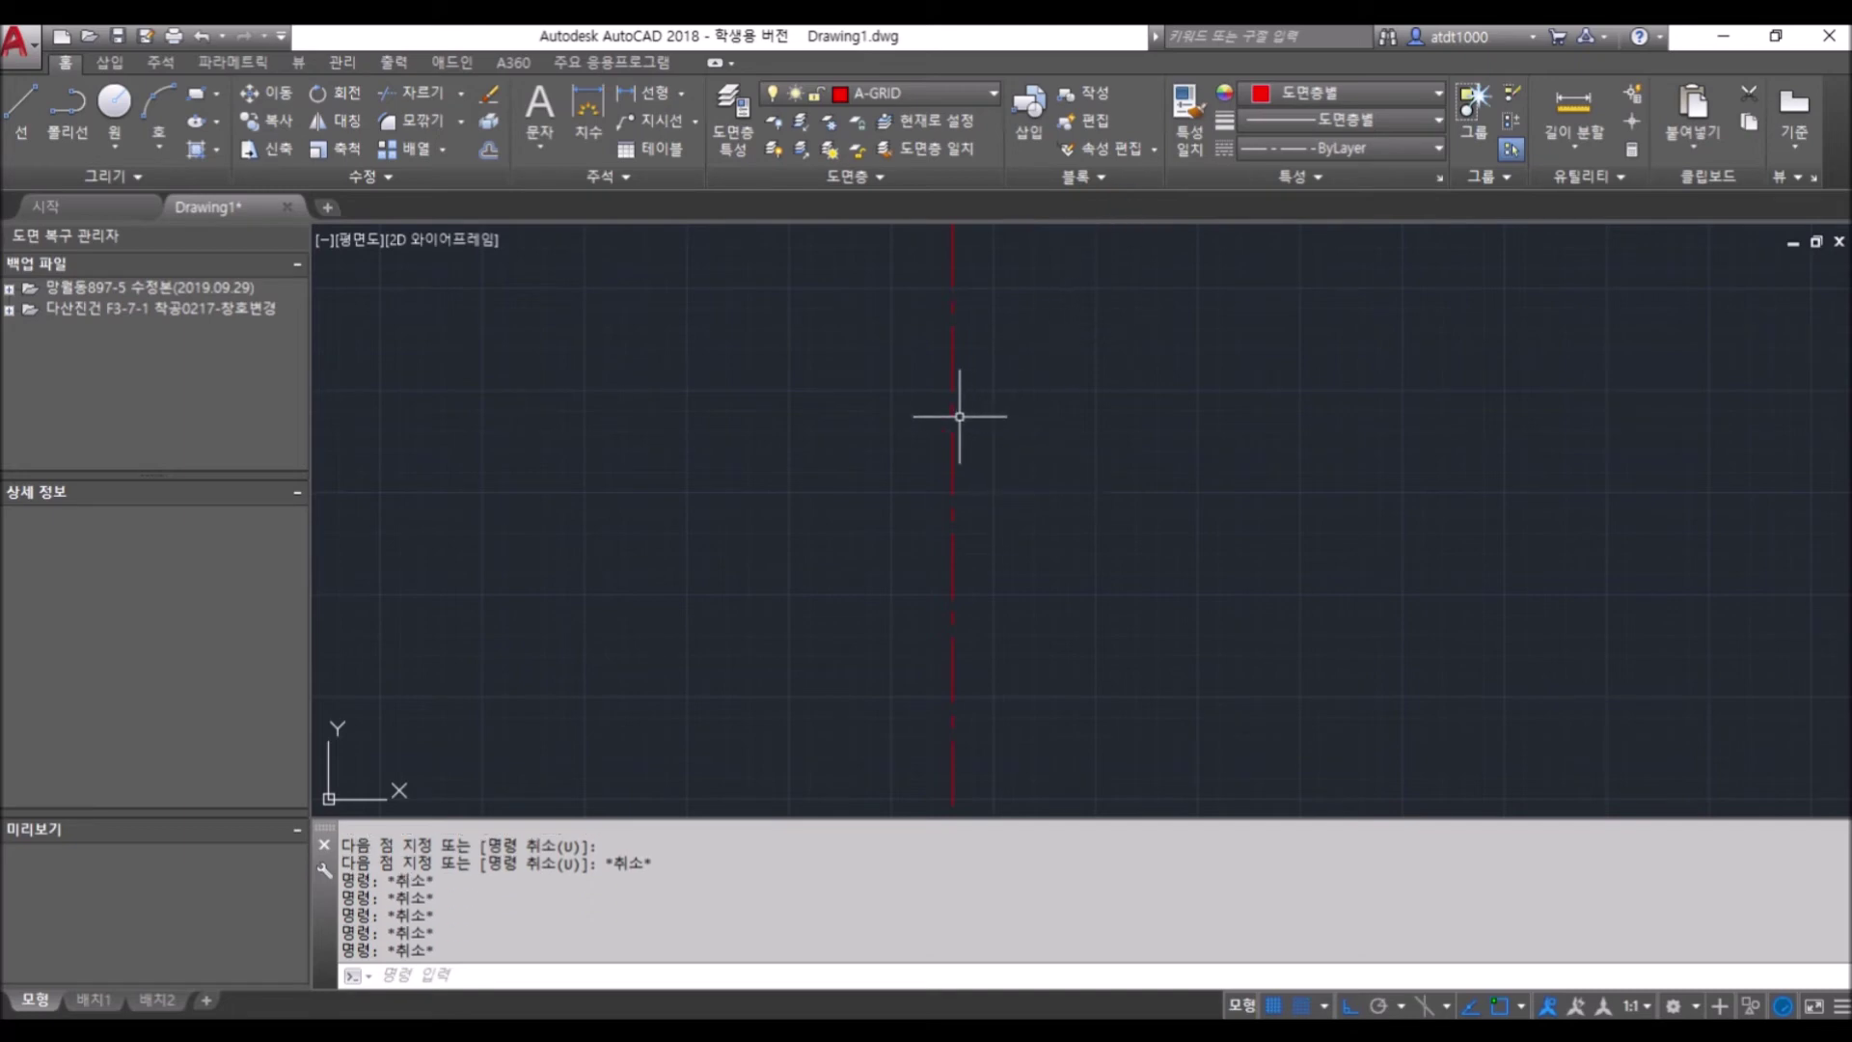
Make A-FIN the current layer and draw a vertical line to the left of the red grid line
click(939, 88)
click(896, 154)
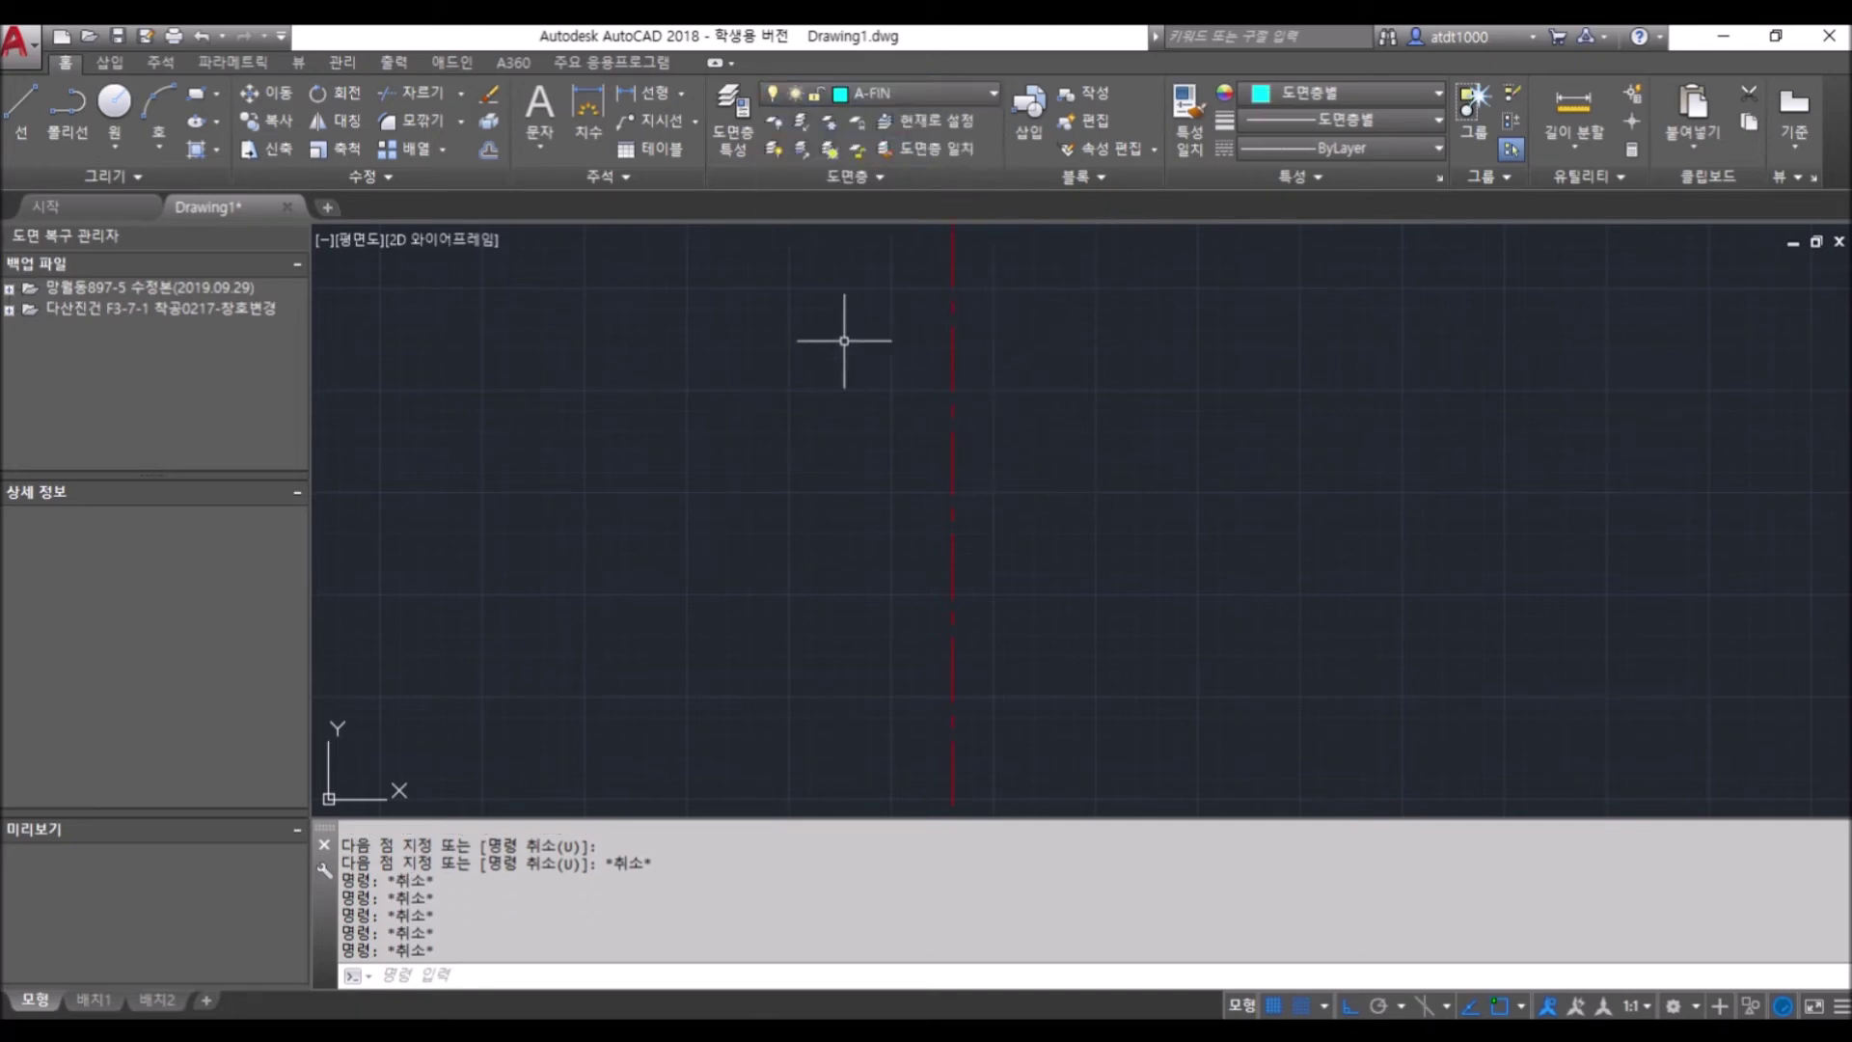
text(l)
key(Return)
click(809, 286)
click(810, 716)
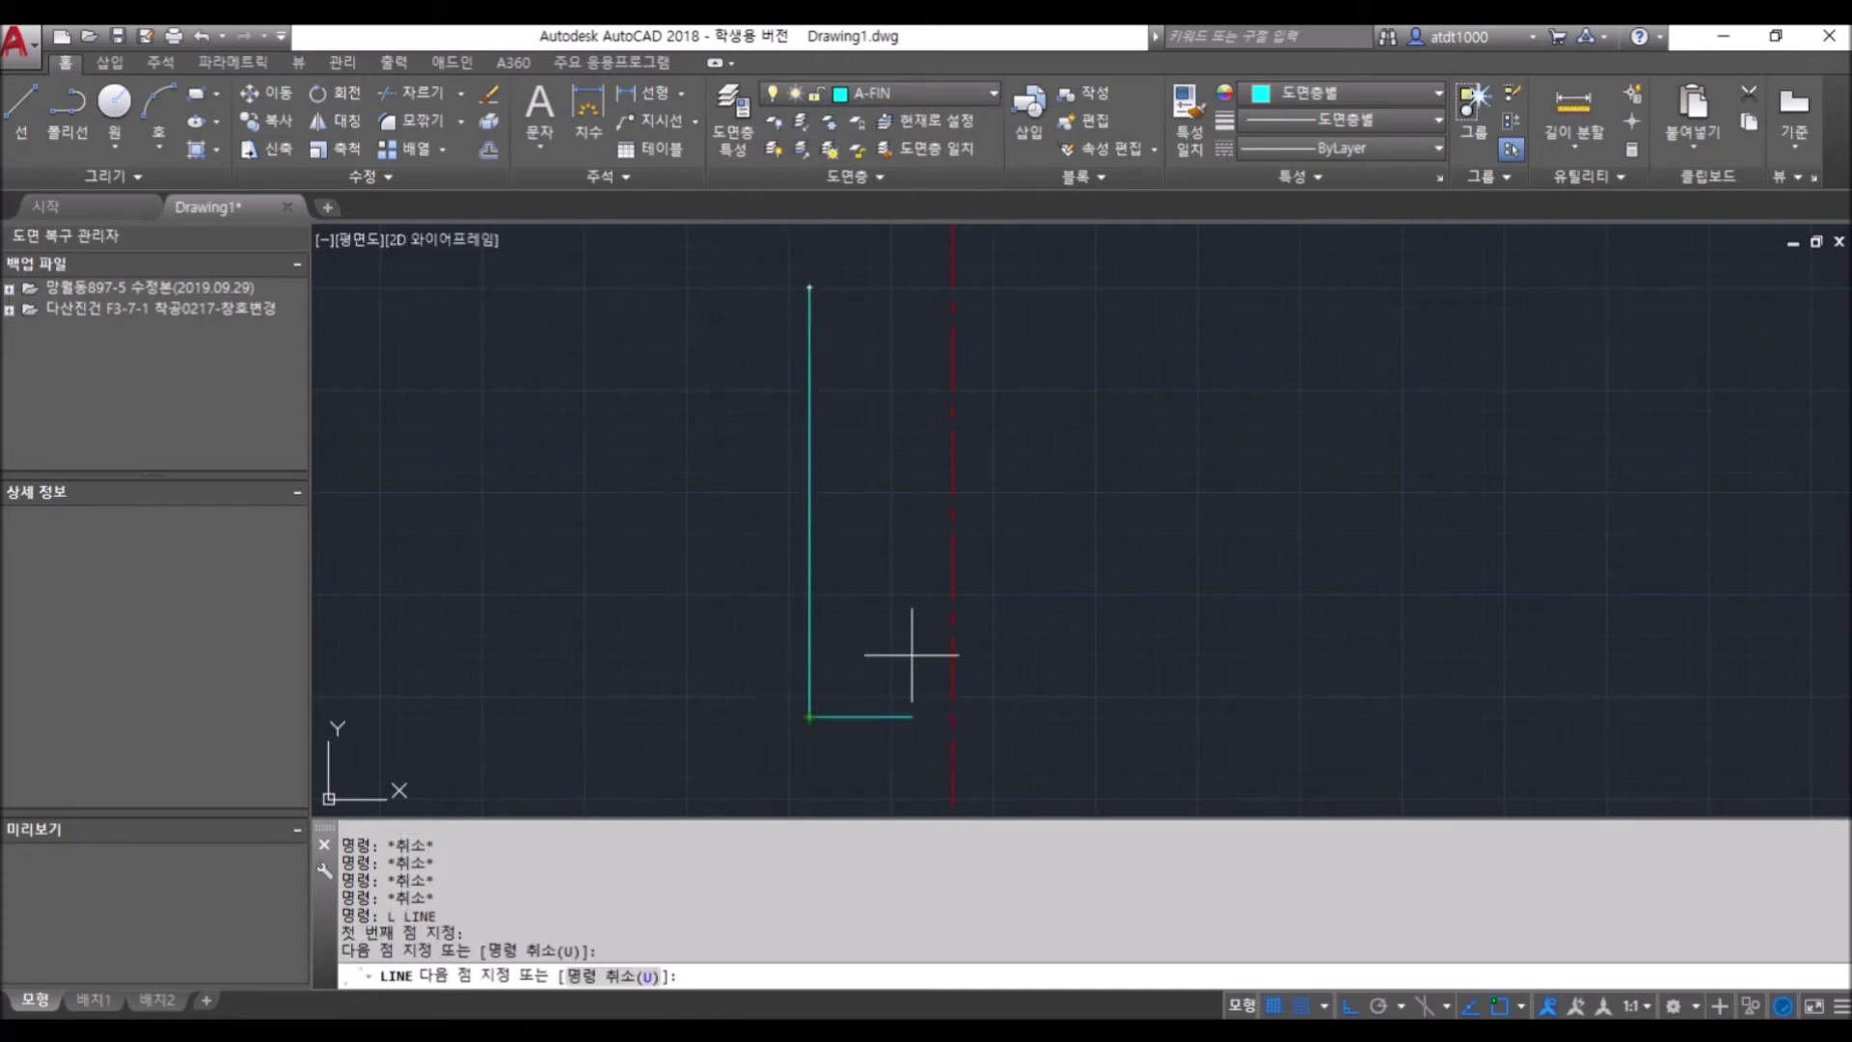
key(Escape)
Make A-WALL the current layer and draw a vertical line to the right of the red grid line
click(940, 94)
click(901, 234)
key(Return)
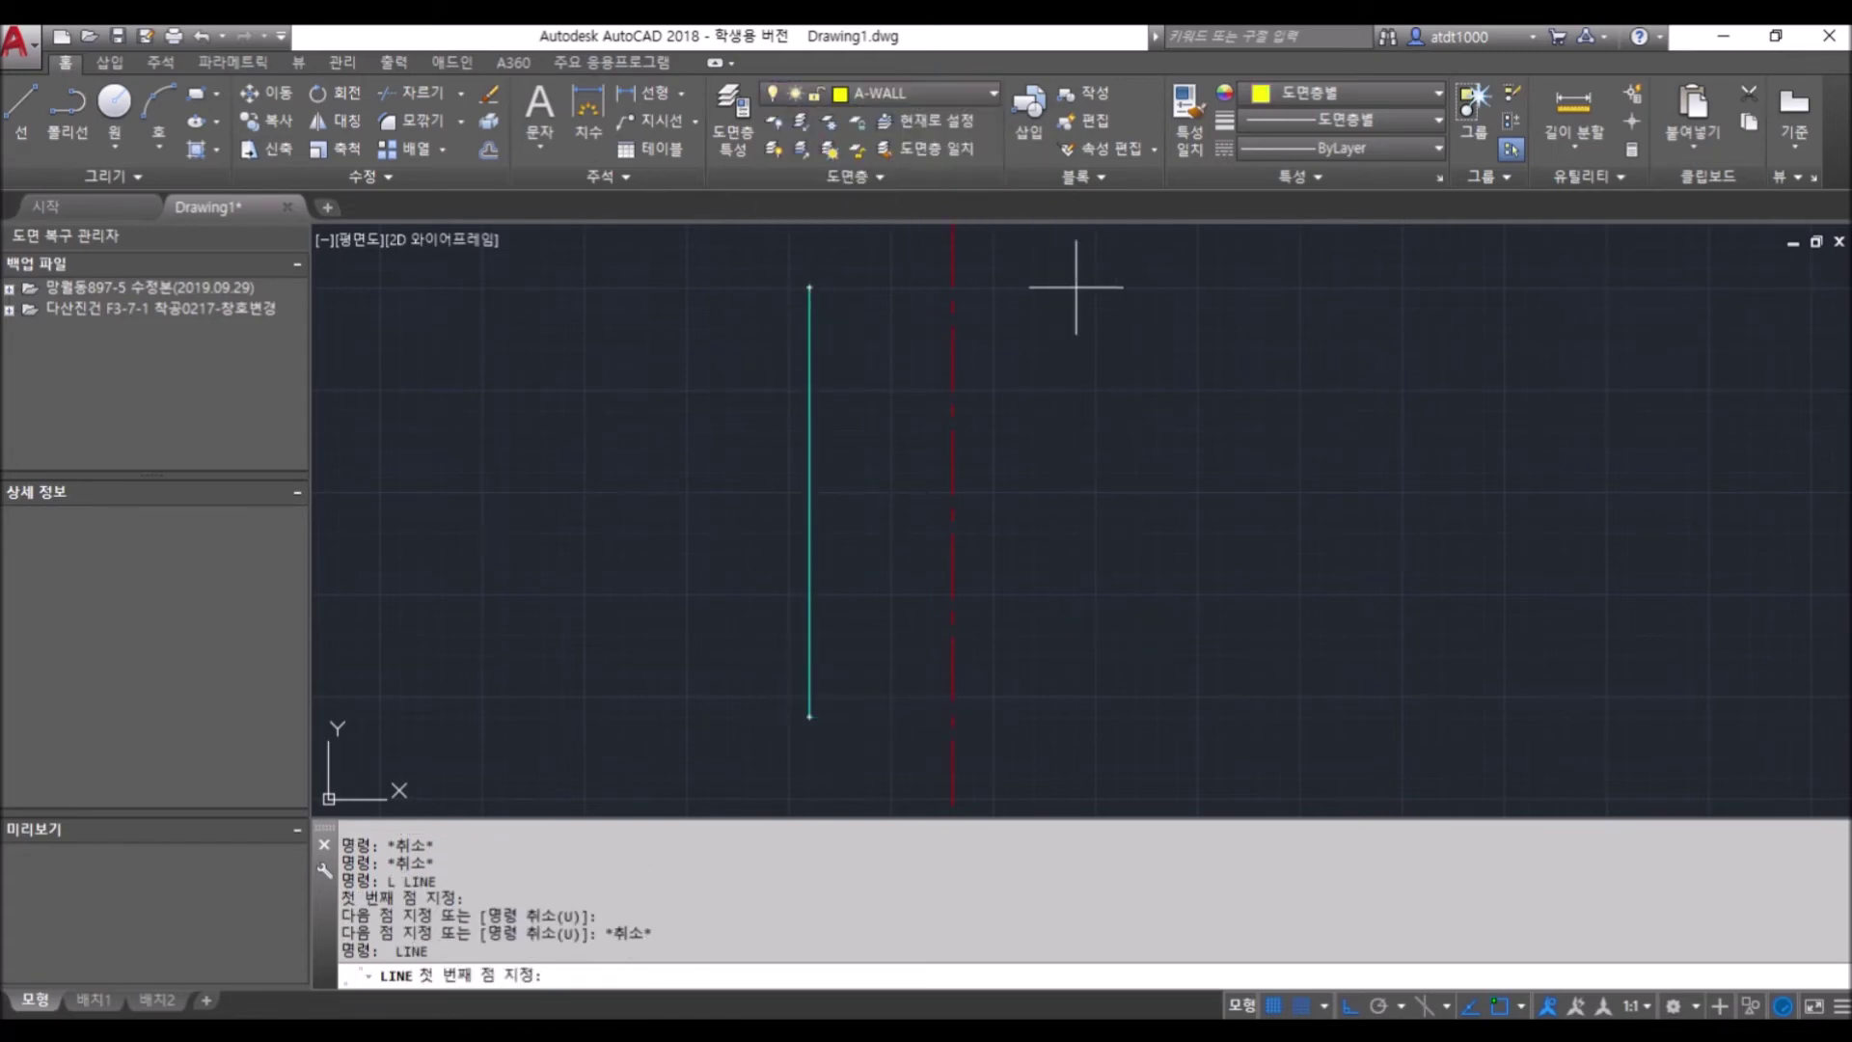
click(1076, 265)
click(1052, 719)
key(Escape)
key(Escape)
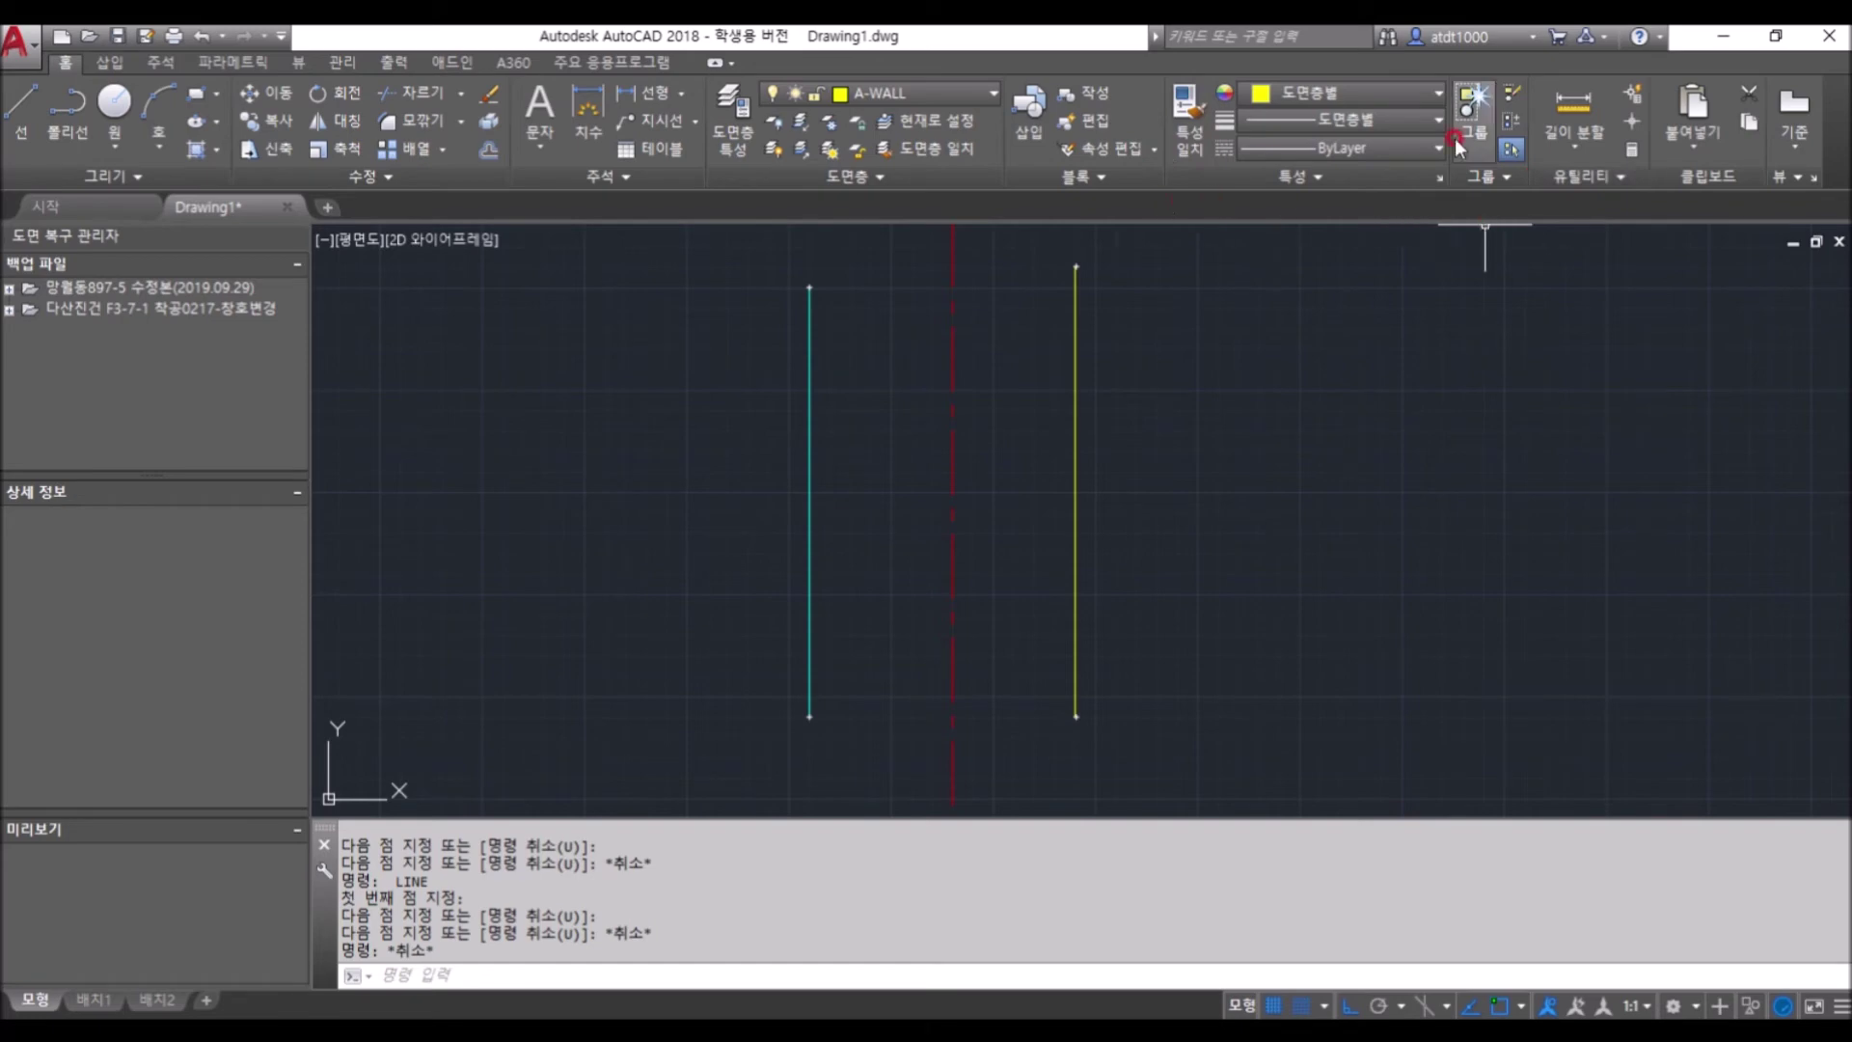
Select the yellow A-WALL line to examine its colour and linetype properties
key(Escape)
key(Escape)
click(1074, 343)
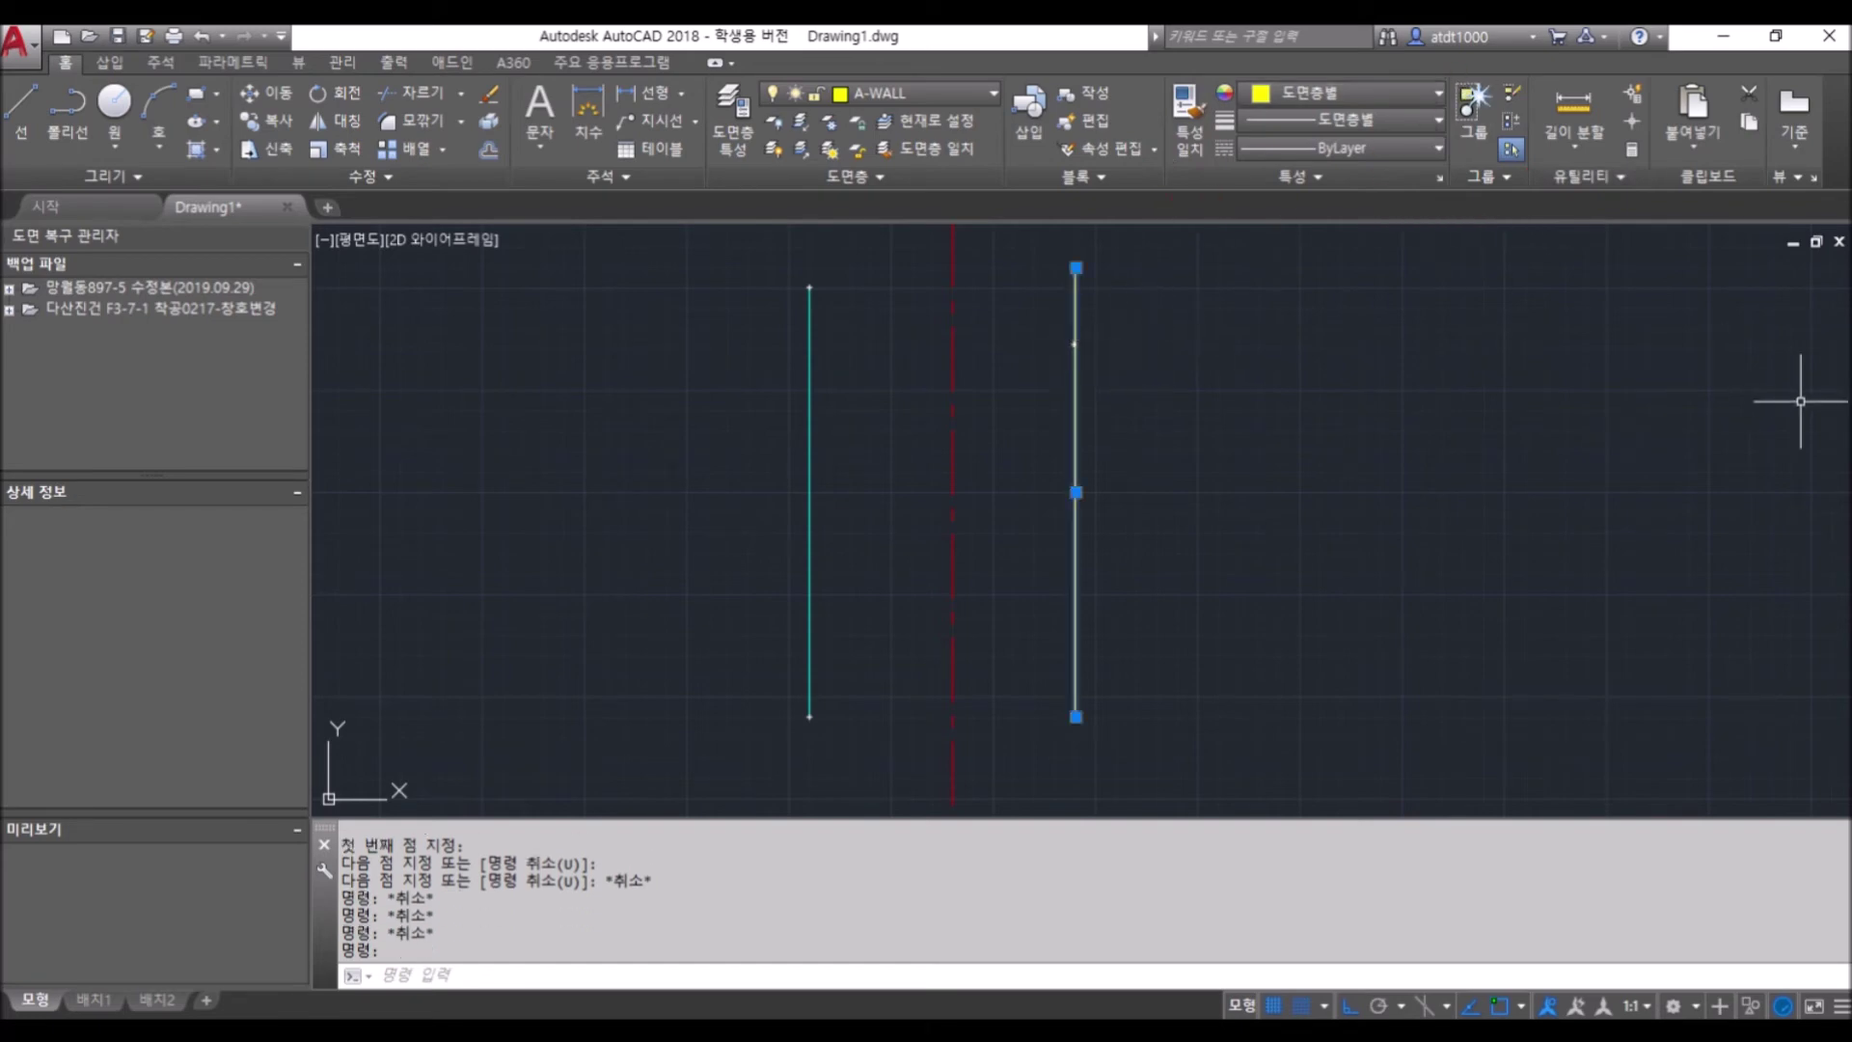
key(Escape)
key(Escape)
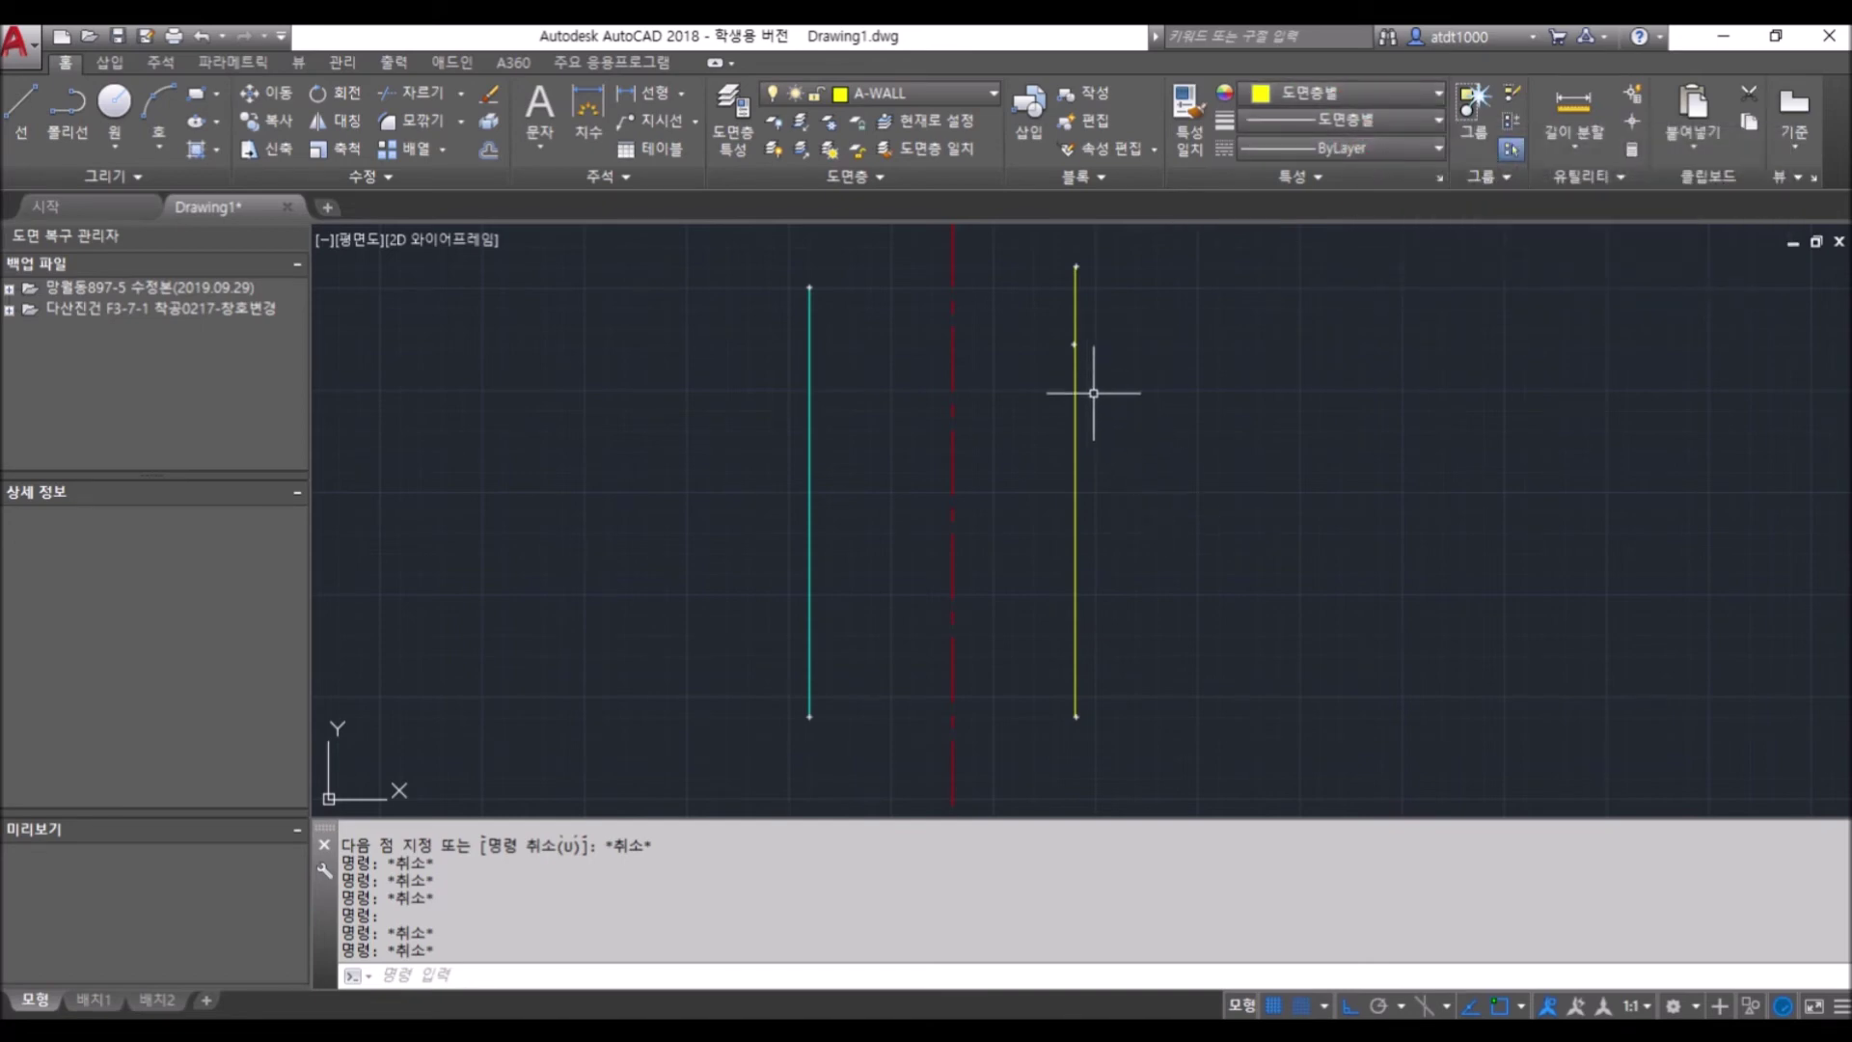
click(1077, 341)
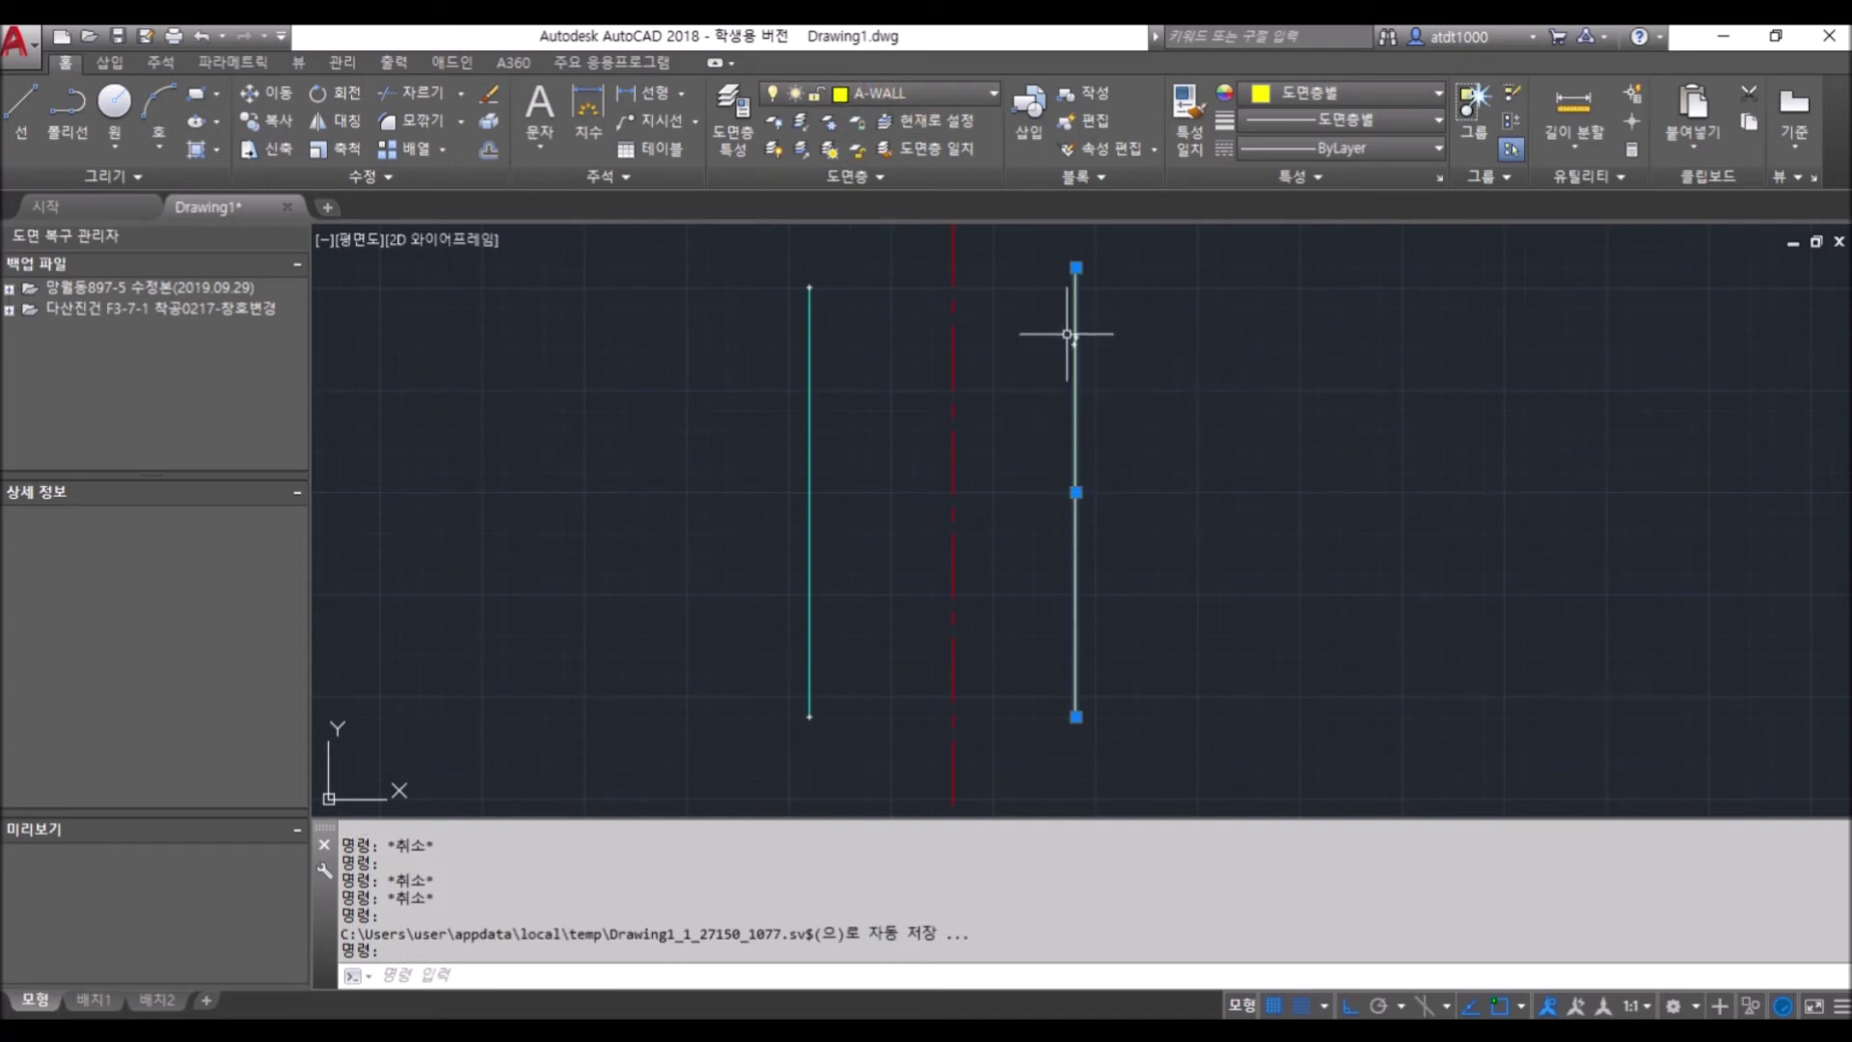
key(Escape)
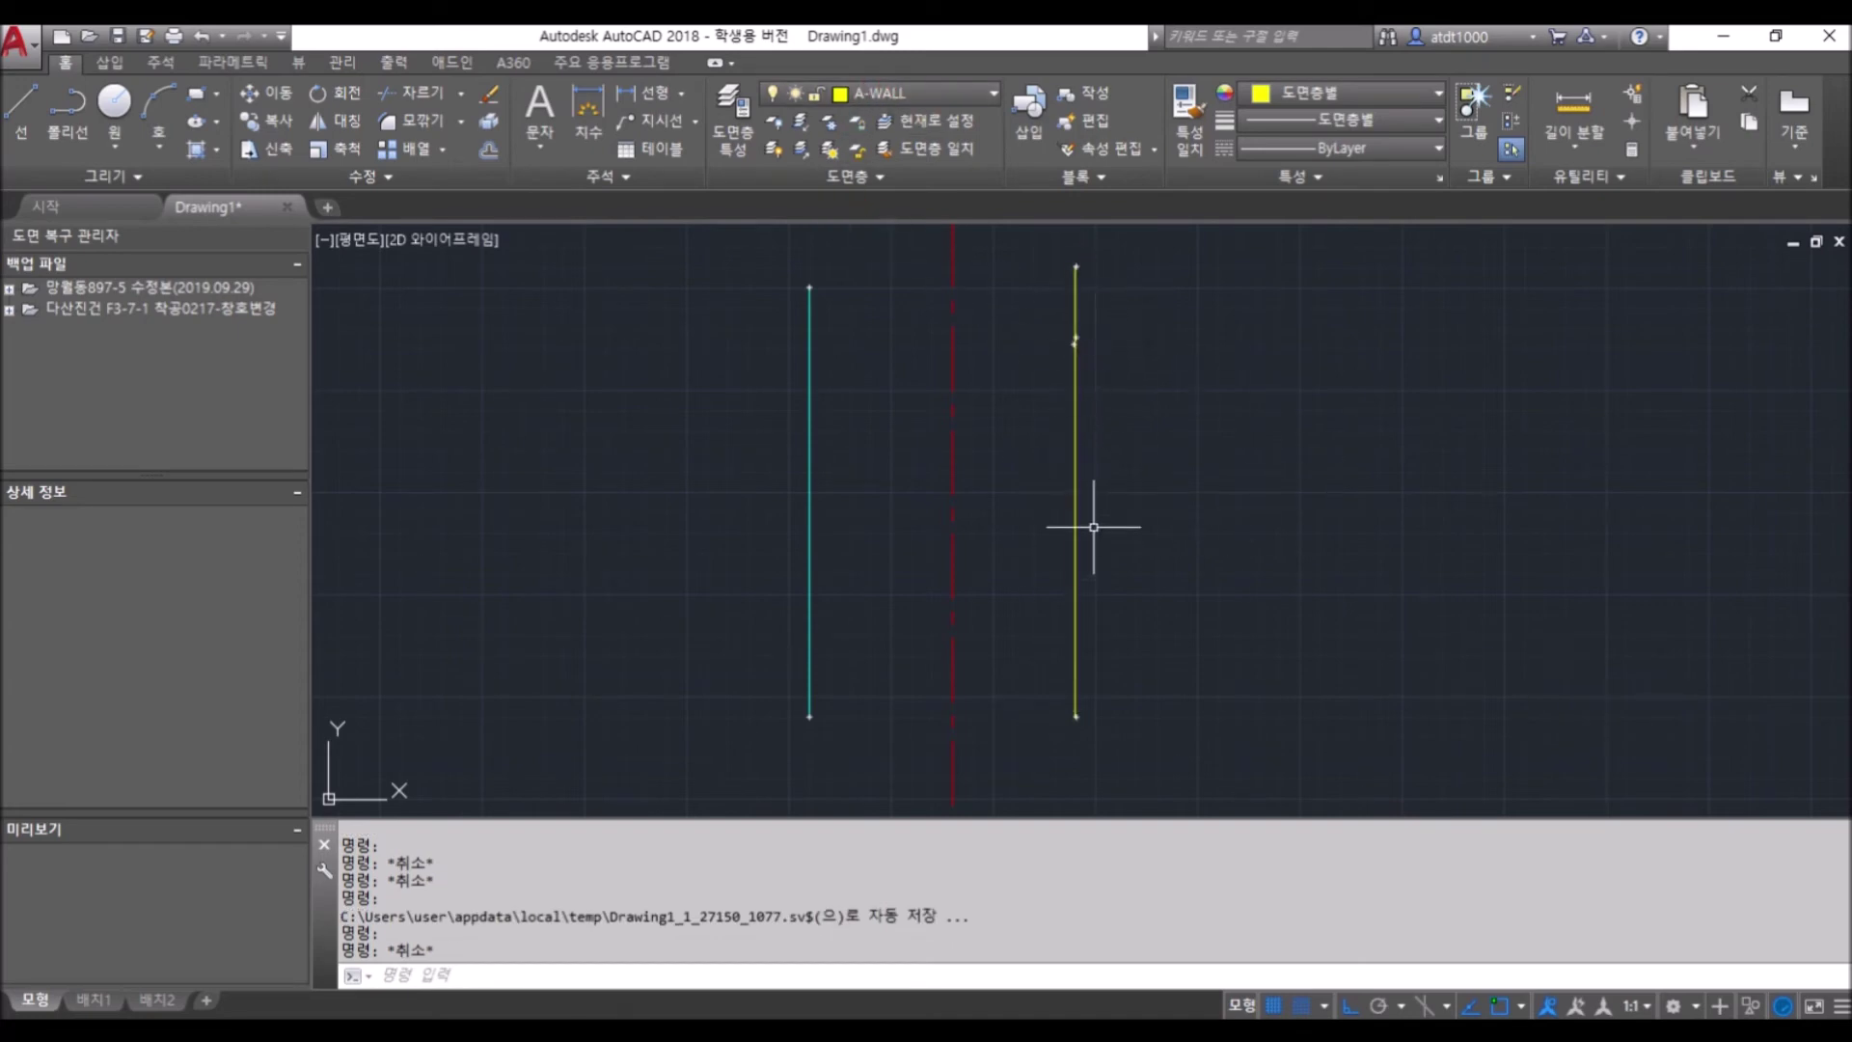
key(Escape)
key(Escape)
Override the yellow A-WALL line's object colour with cyan (하늘색)
click(1075, 430)
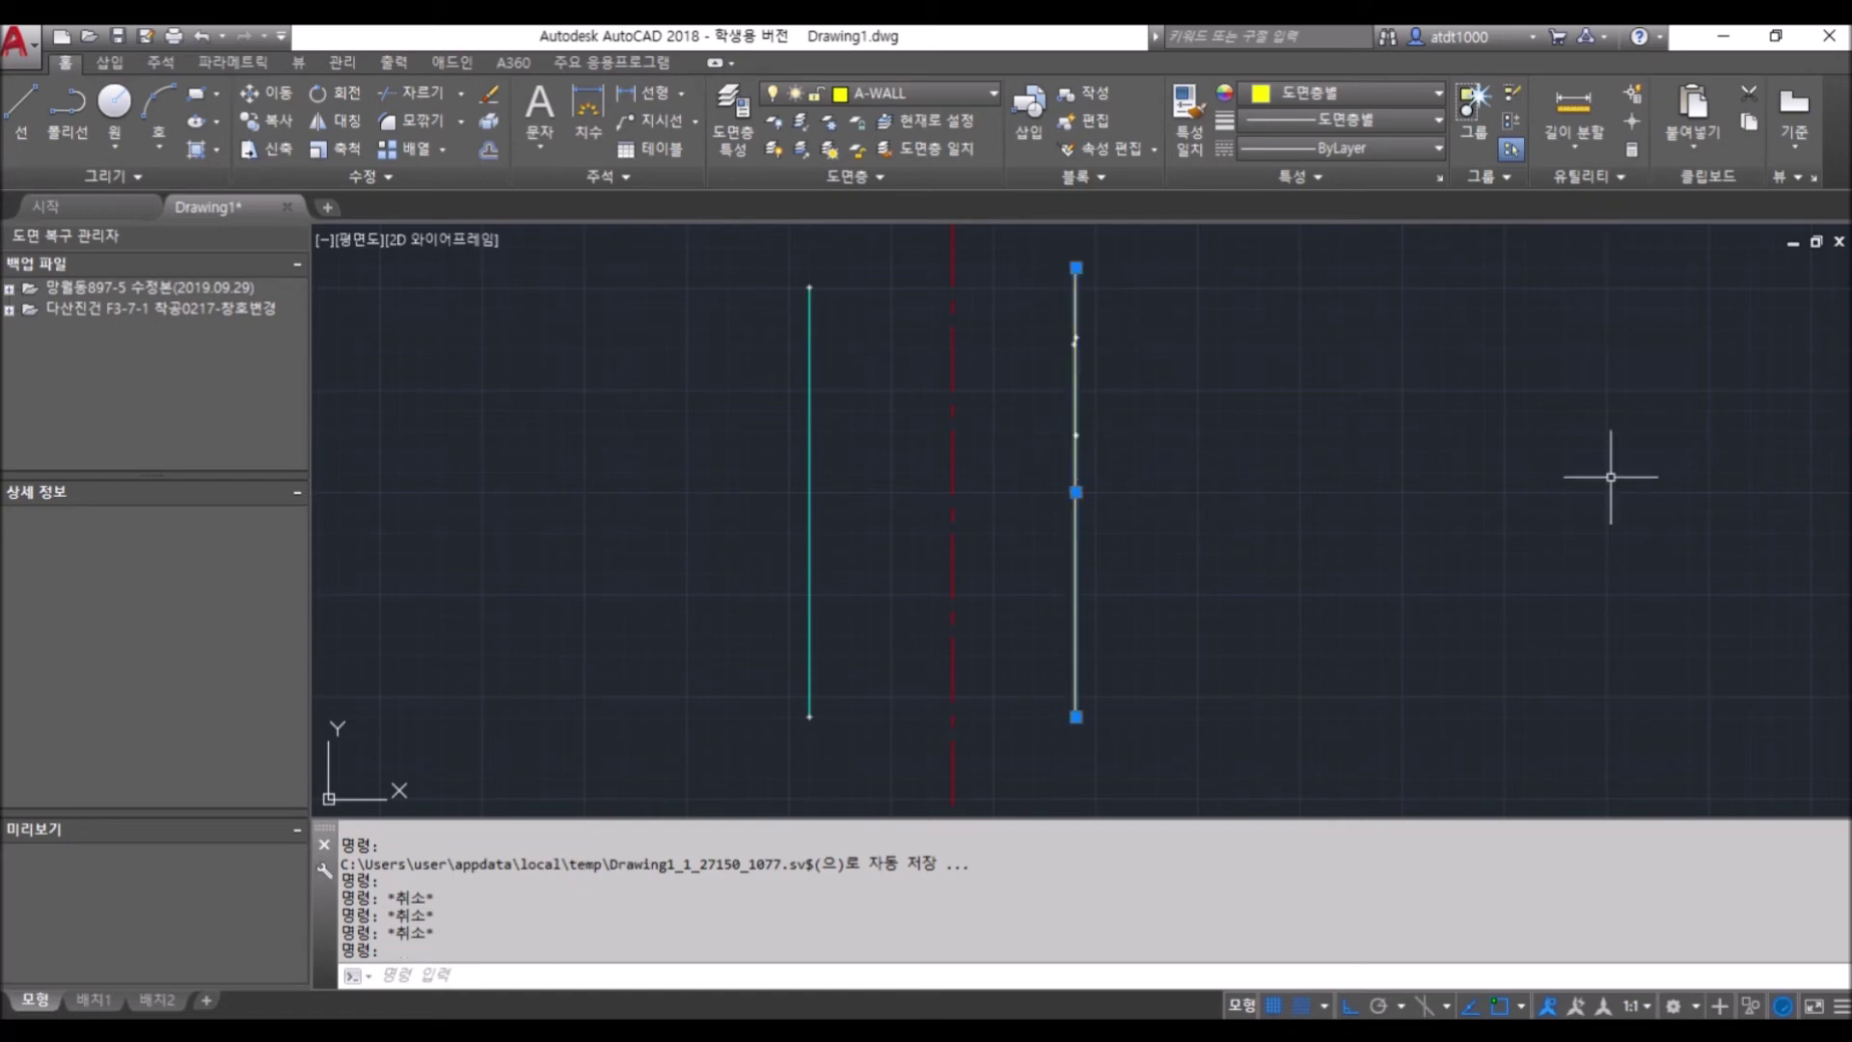
click(1389, 109)
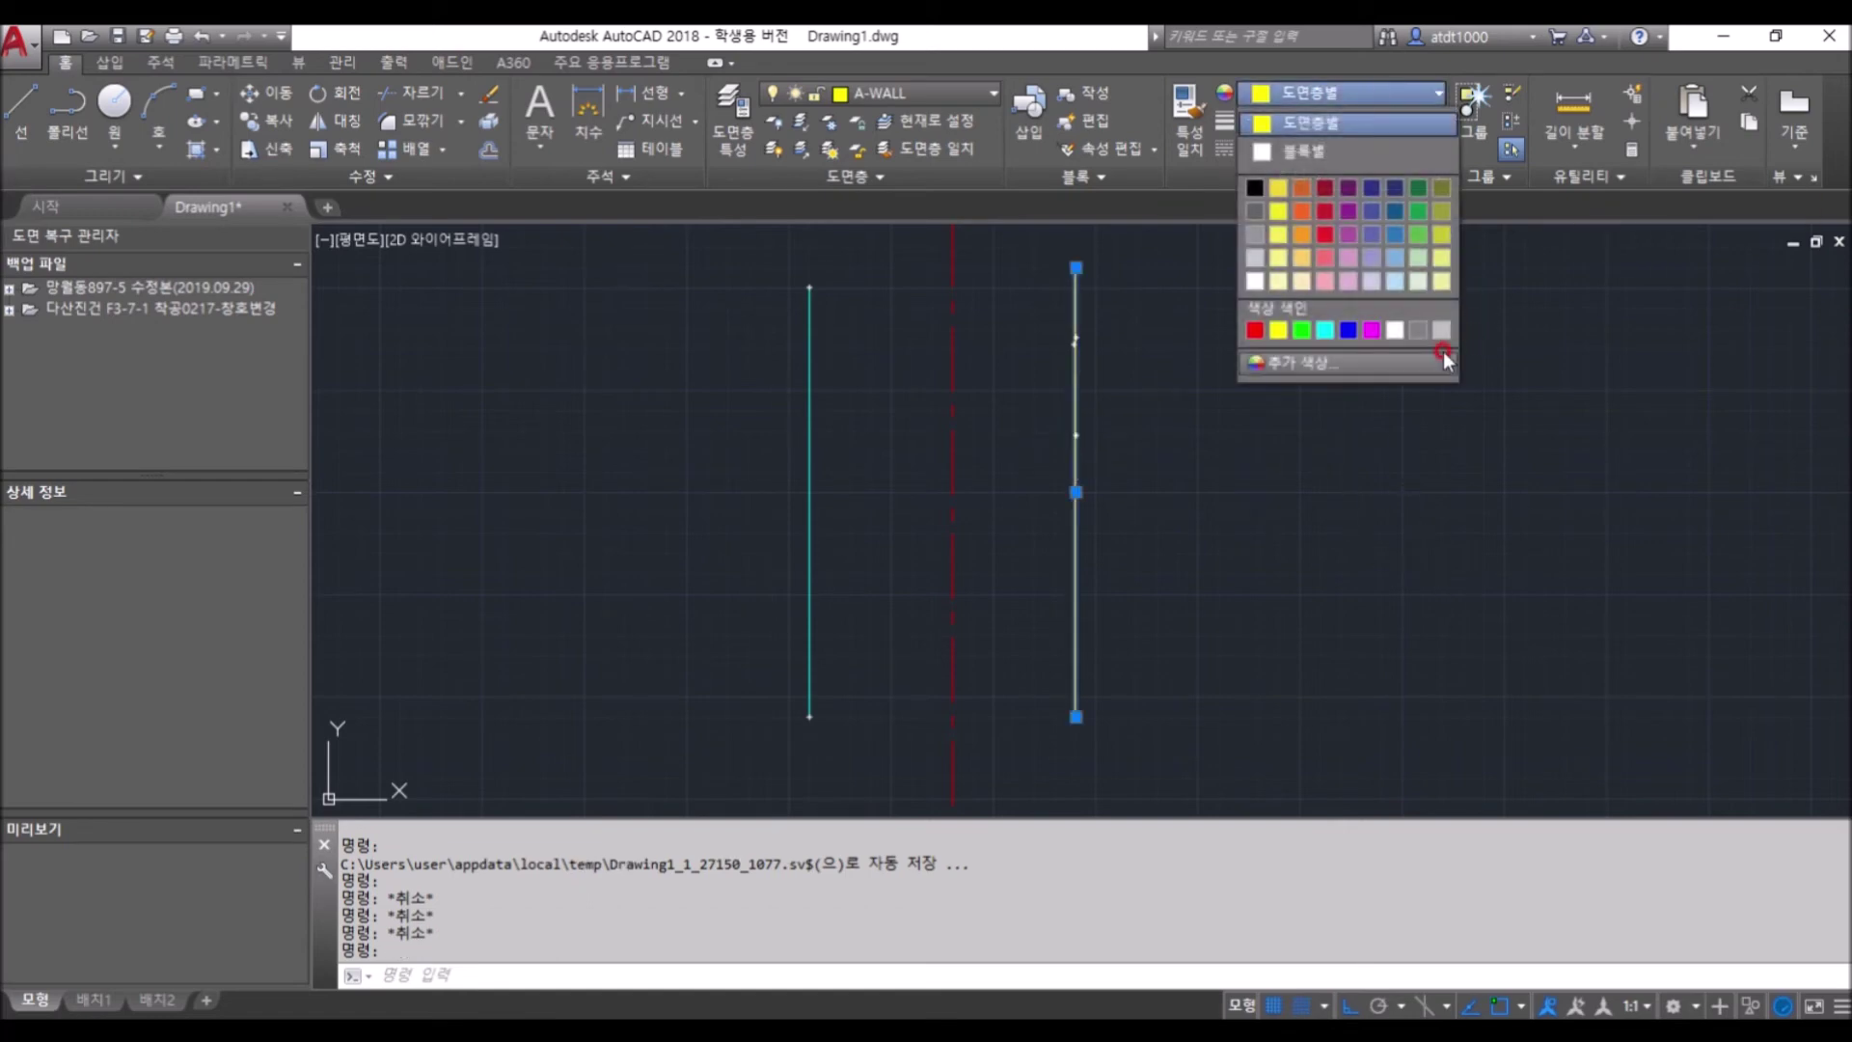
click(1324, 331)
key(Escape)
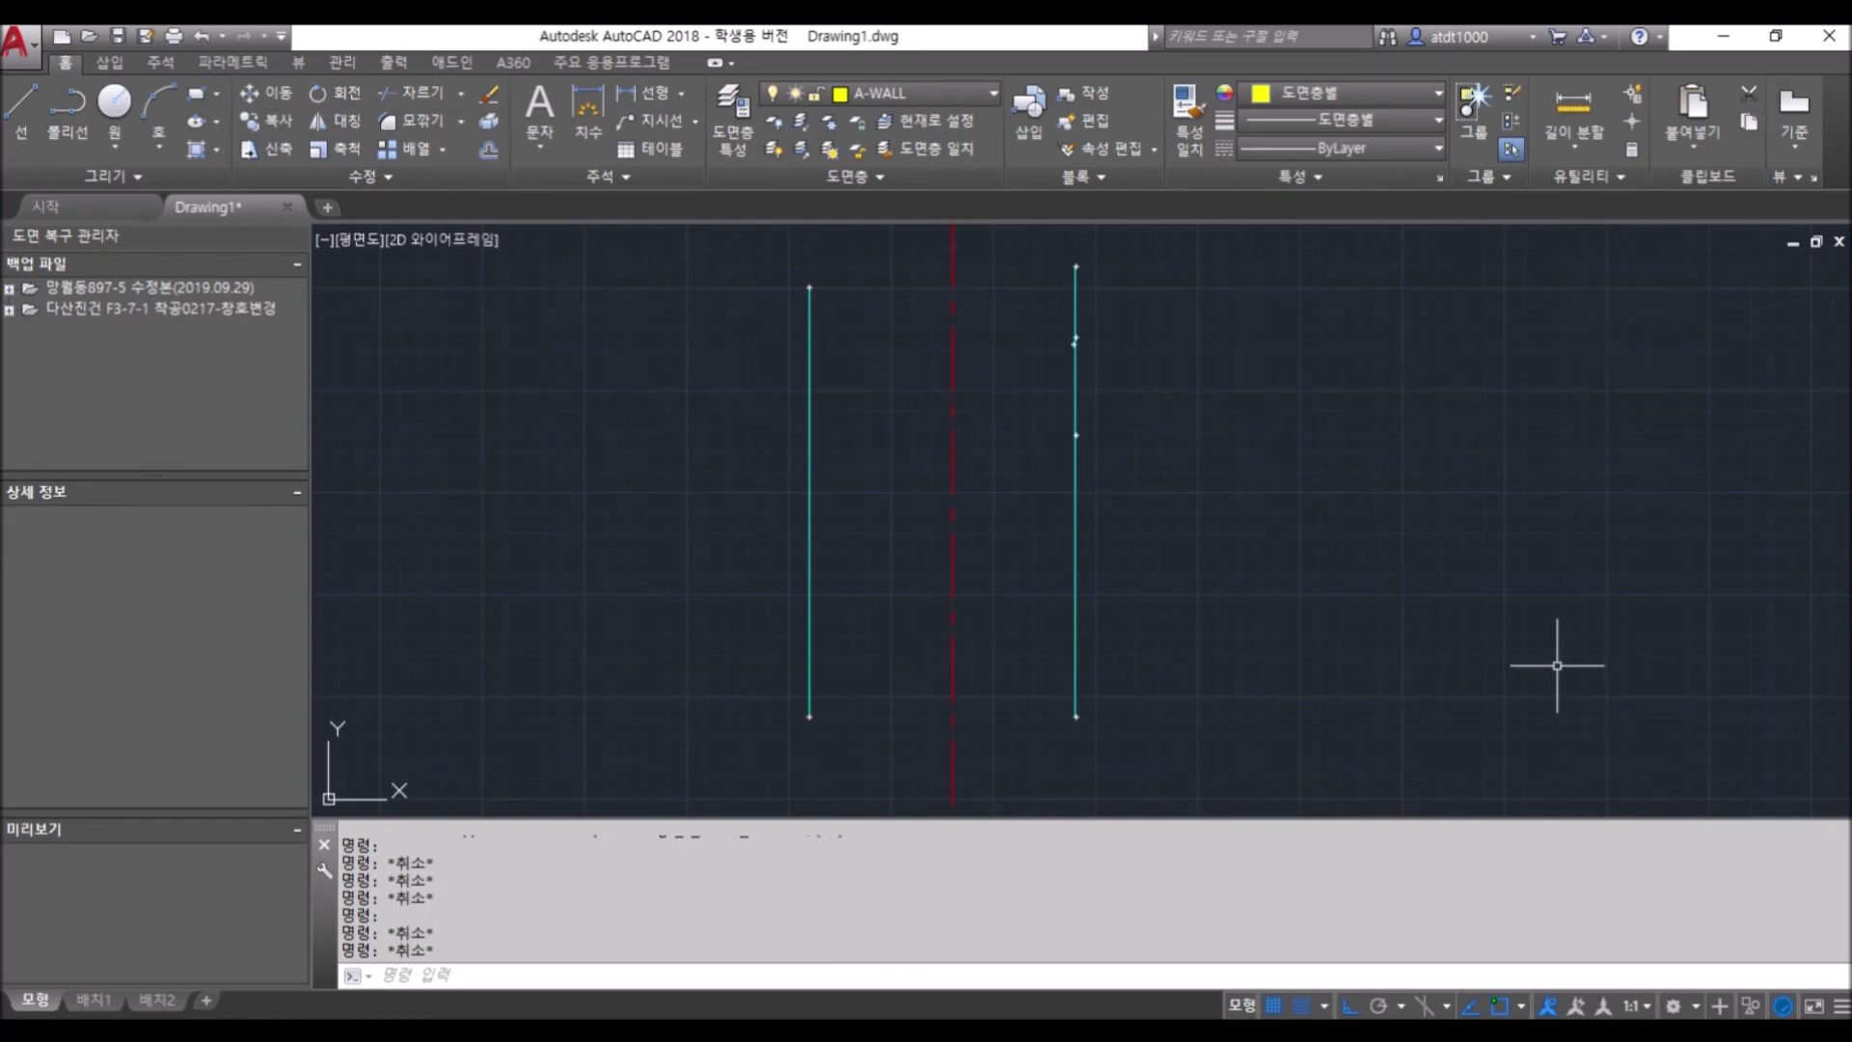
Inspect the recoloured A-WALL line's properties with the line selected and deselected
click(1085, 309)
key(Escape)
click(1076, 307)
click(1326, 87)
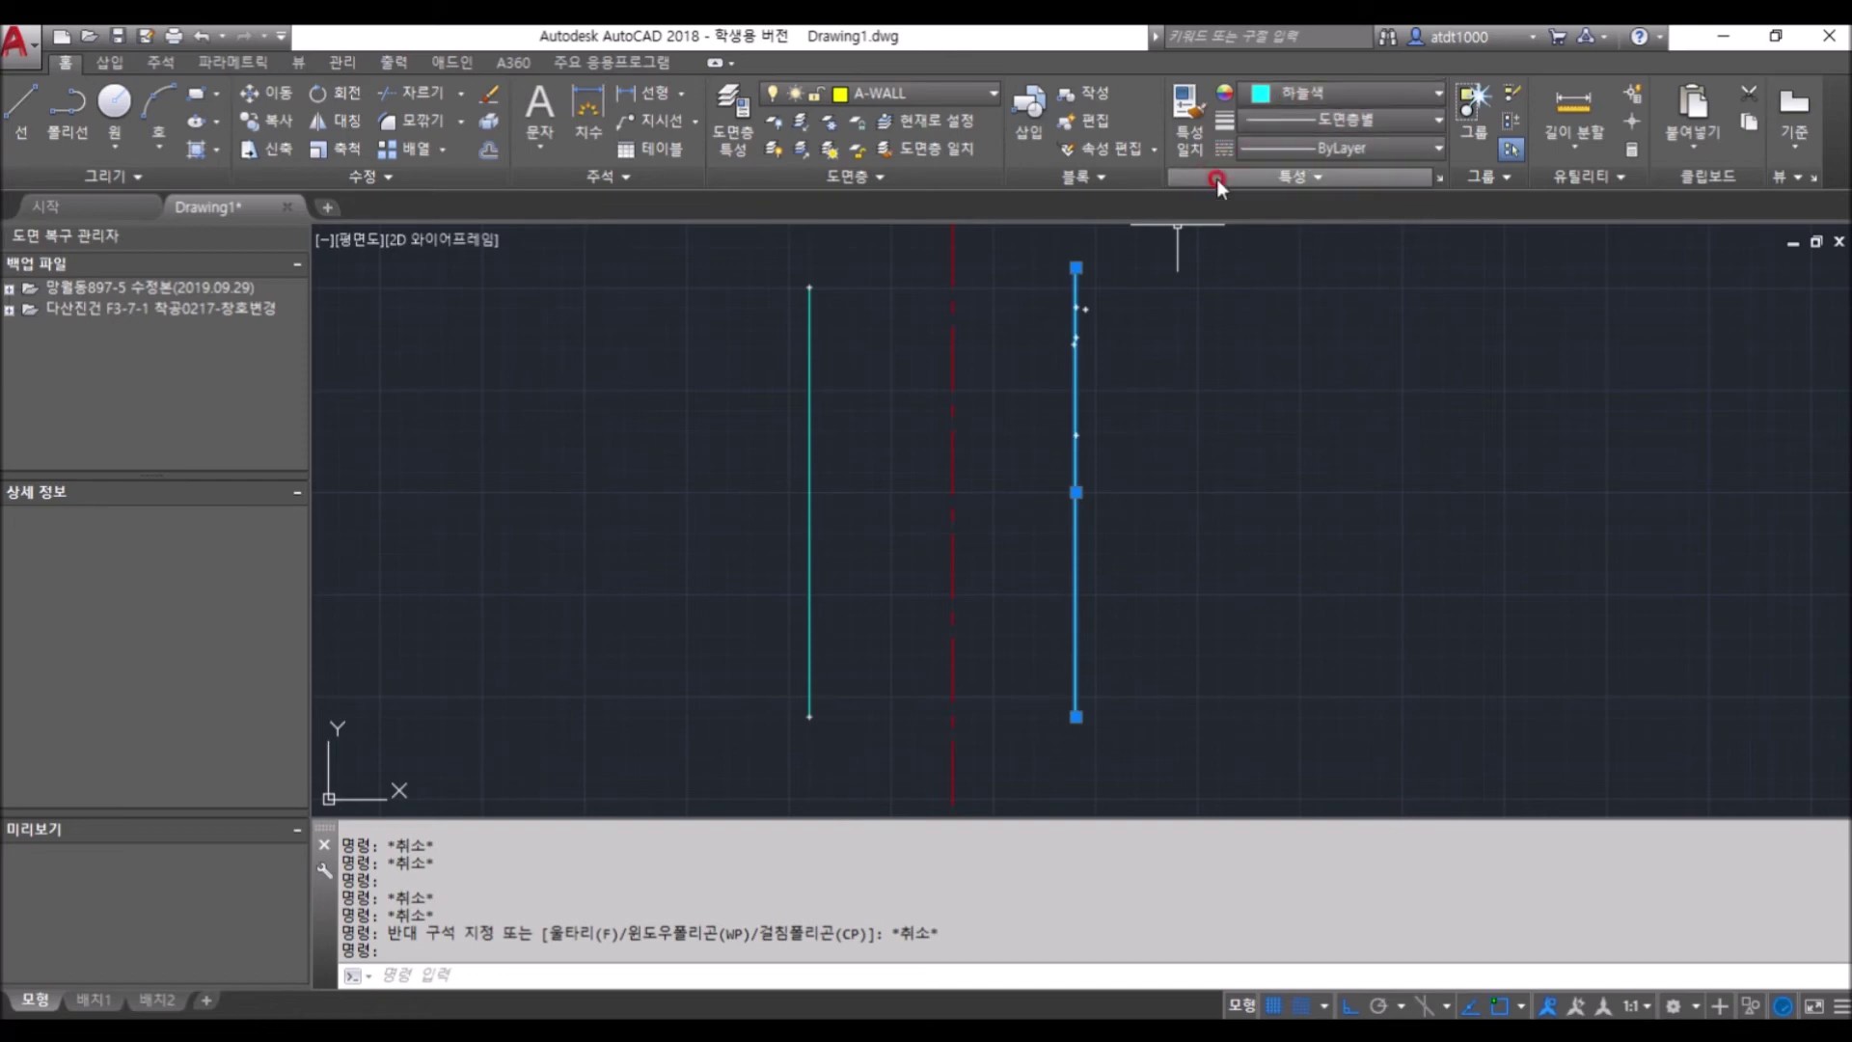
key(Escape)
click(1076, 290)
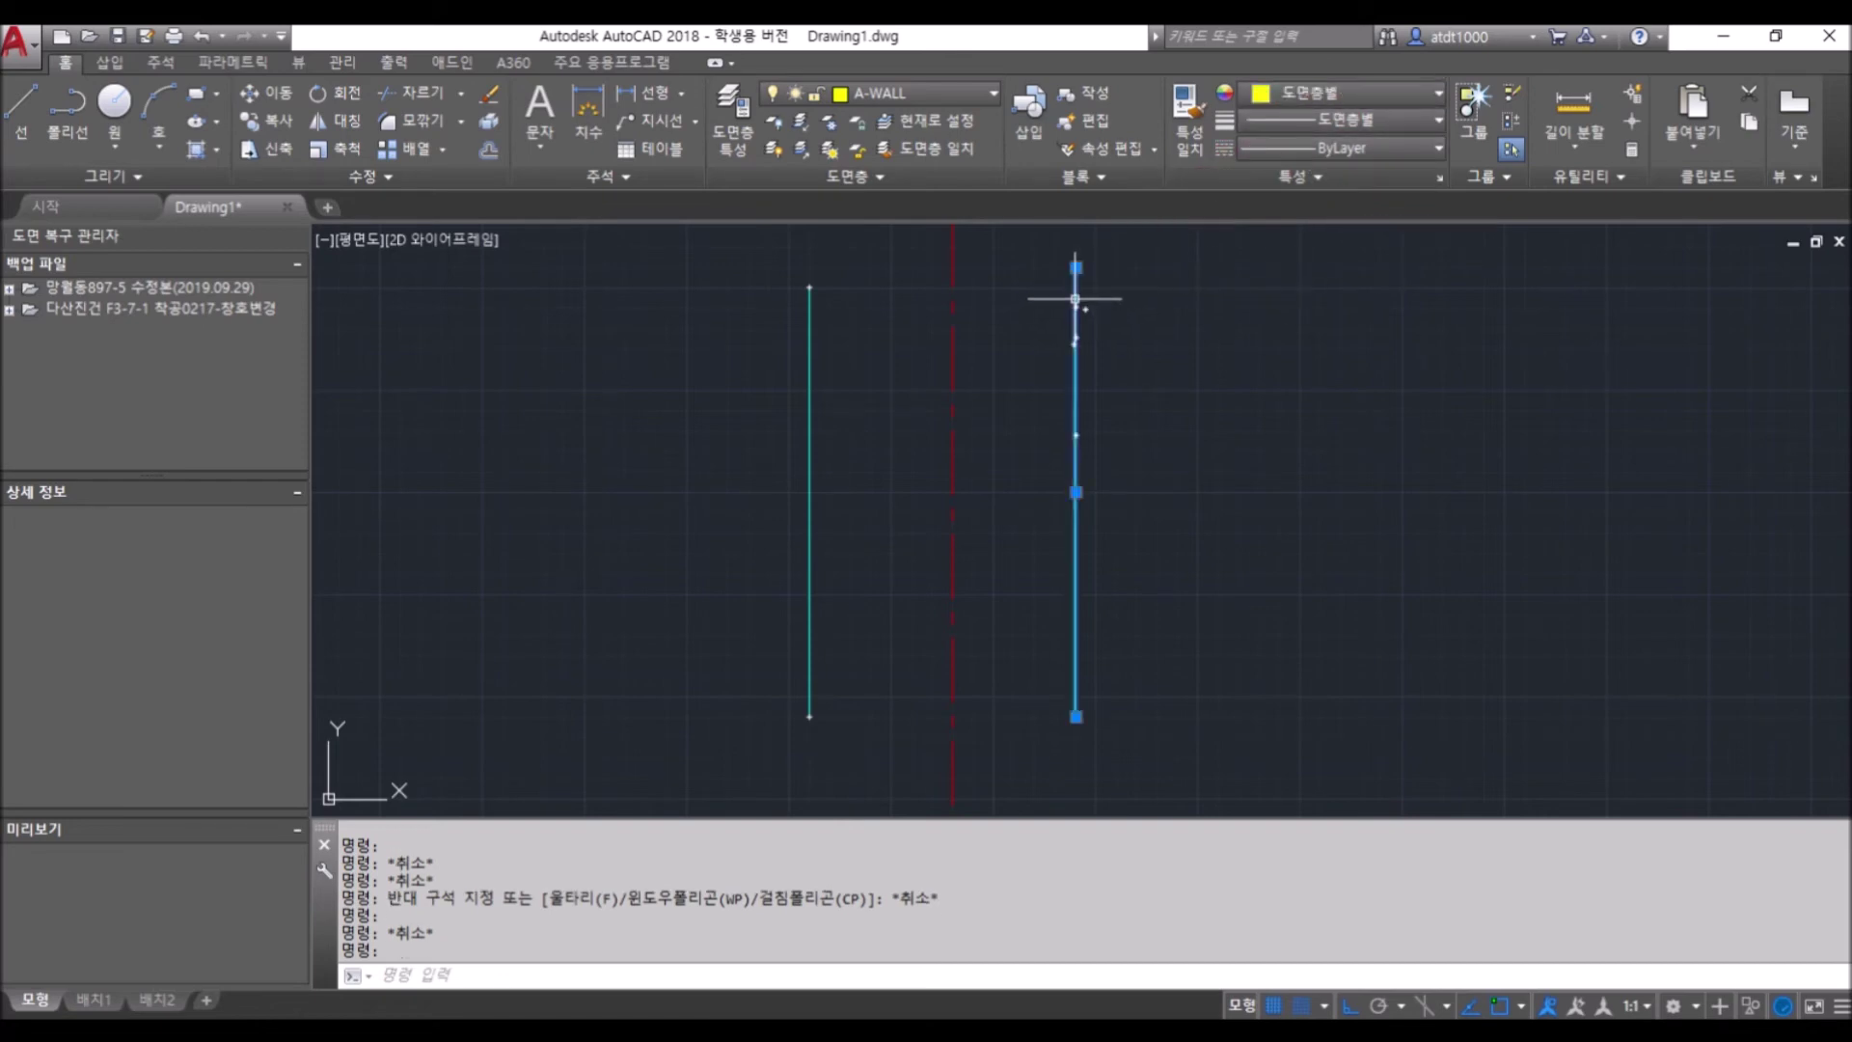
click(1309, 158)
key(Escape)
key(Escape)
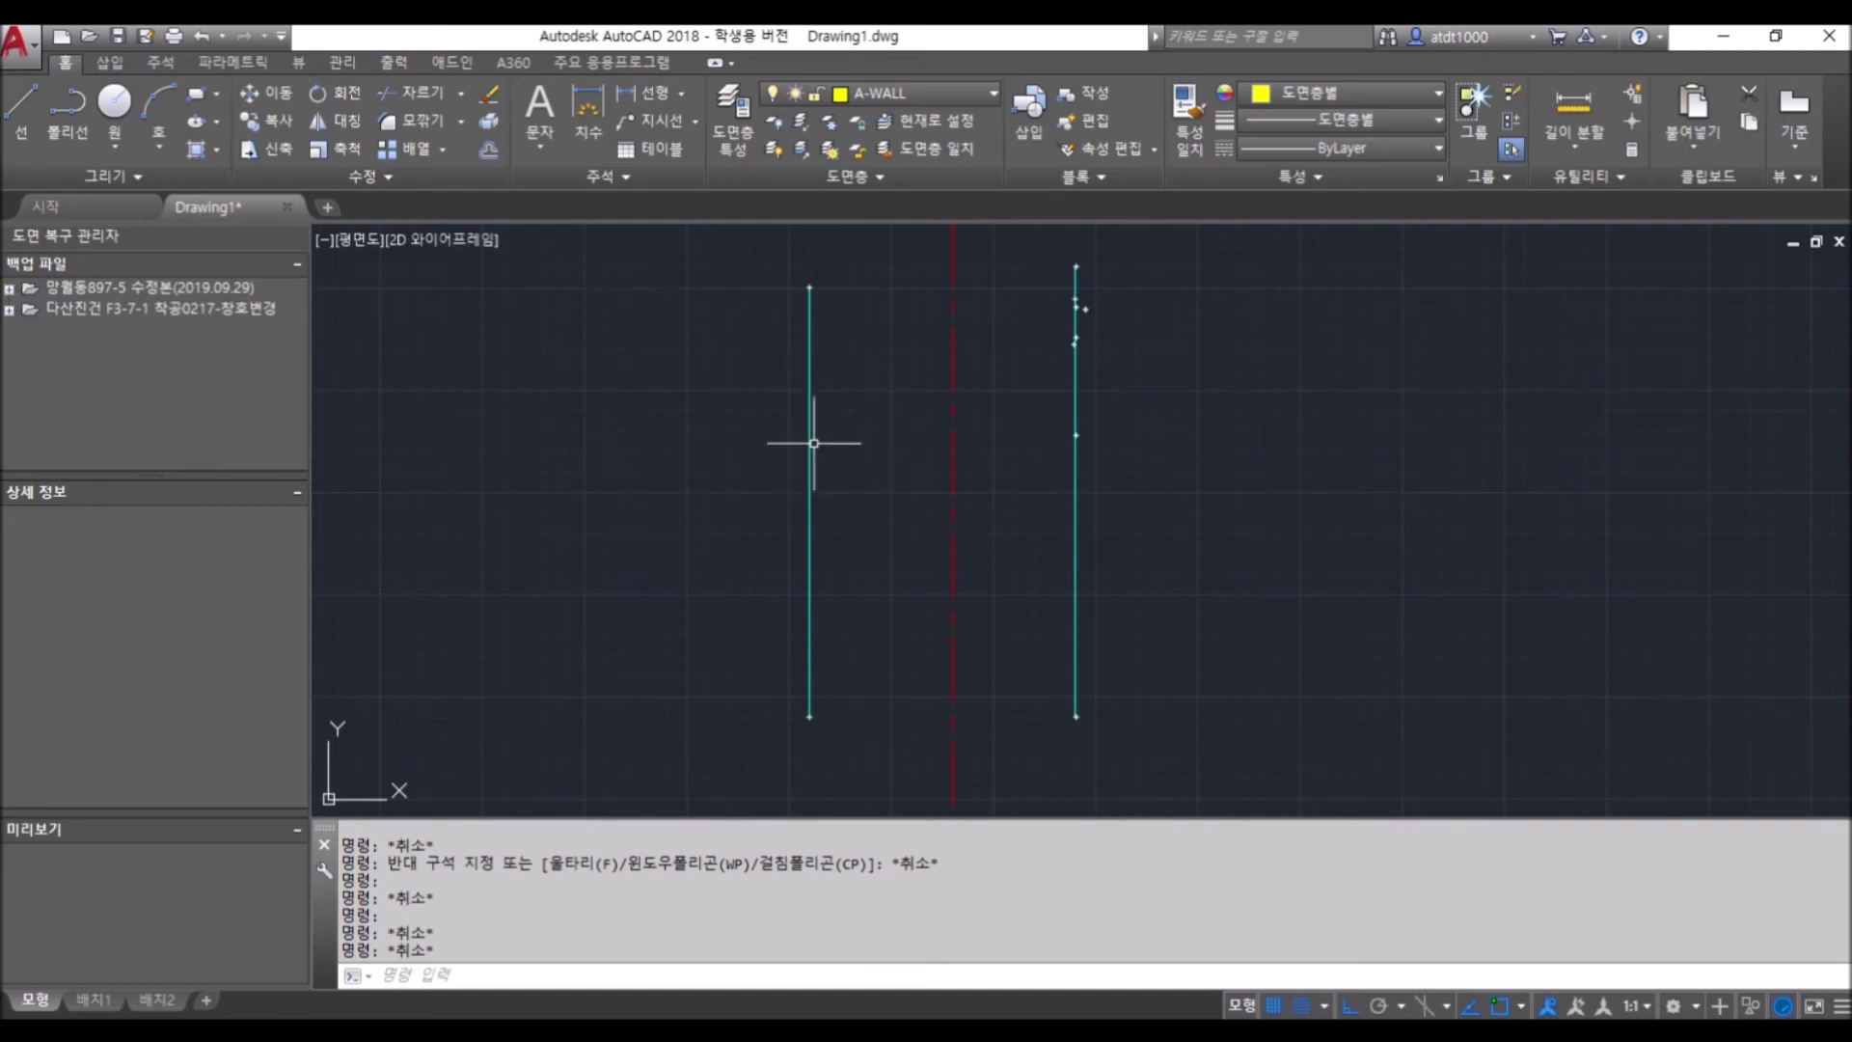
click(1077, 408)
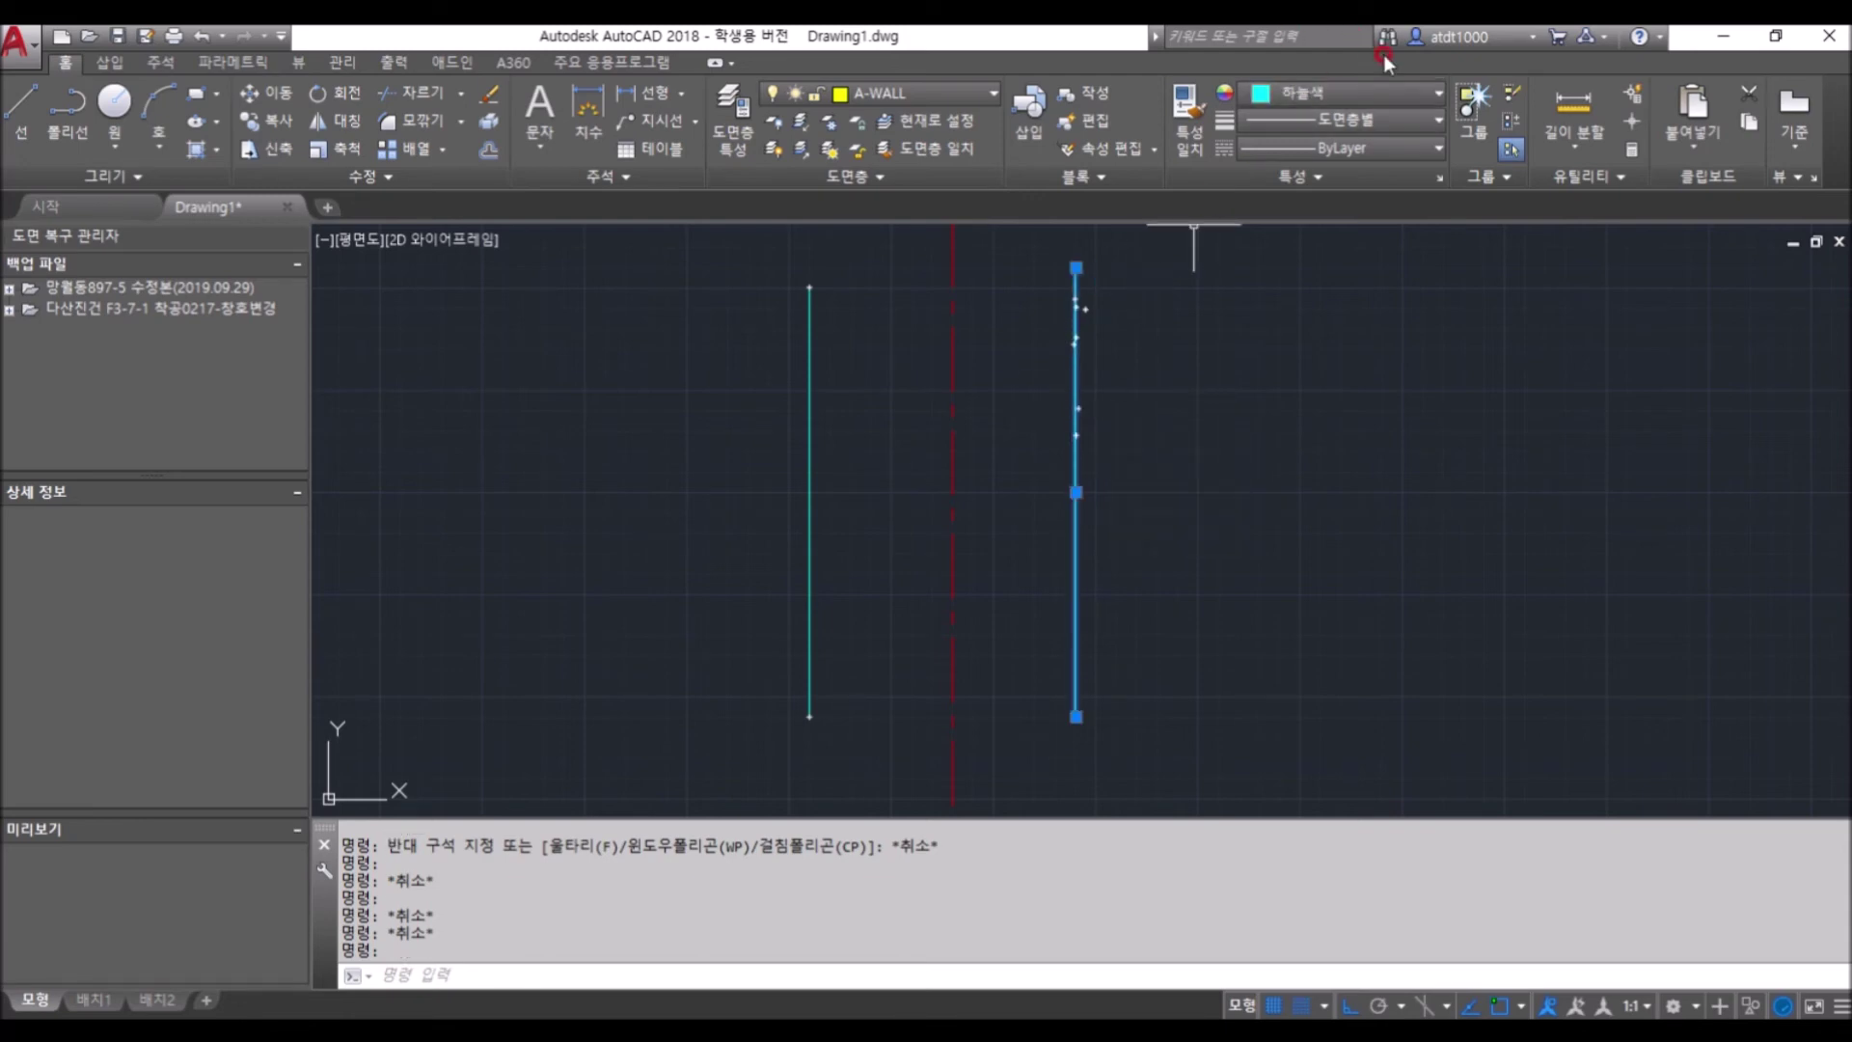
key(Escape)
Compare the recoloured line with the A-WALL colour setting in the Layer Properties Manager
click(1325, 100)
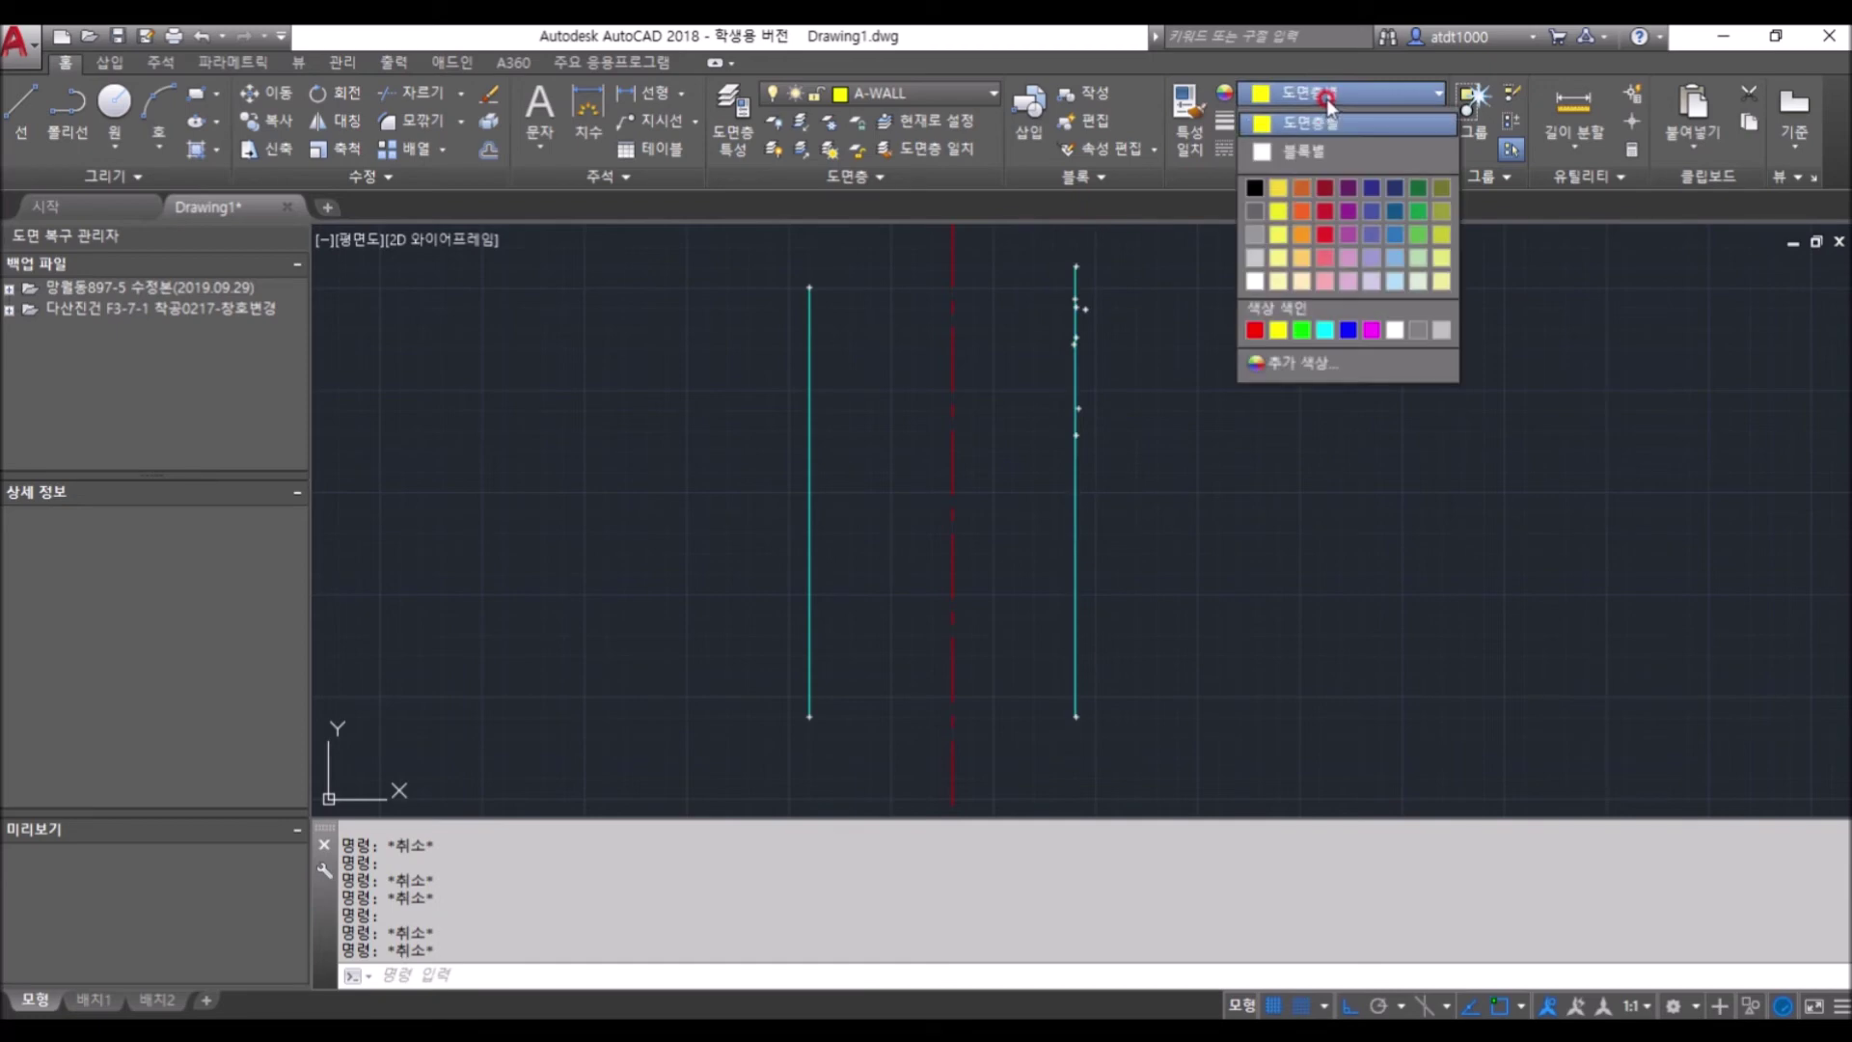
click(1326, 100)
click(1072, 283)
click(1077, 268)
click(1076, 267)
click(733, 114)
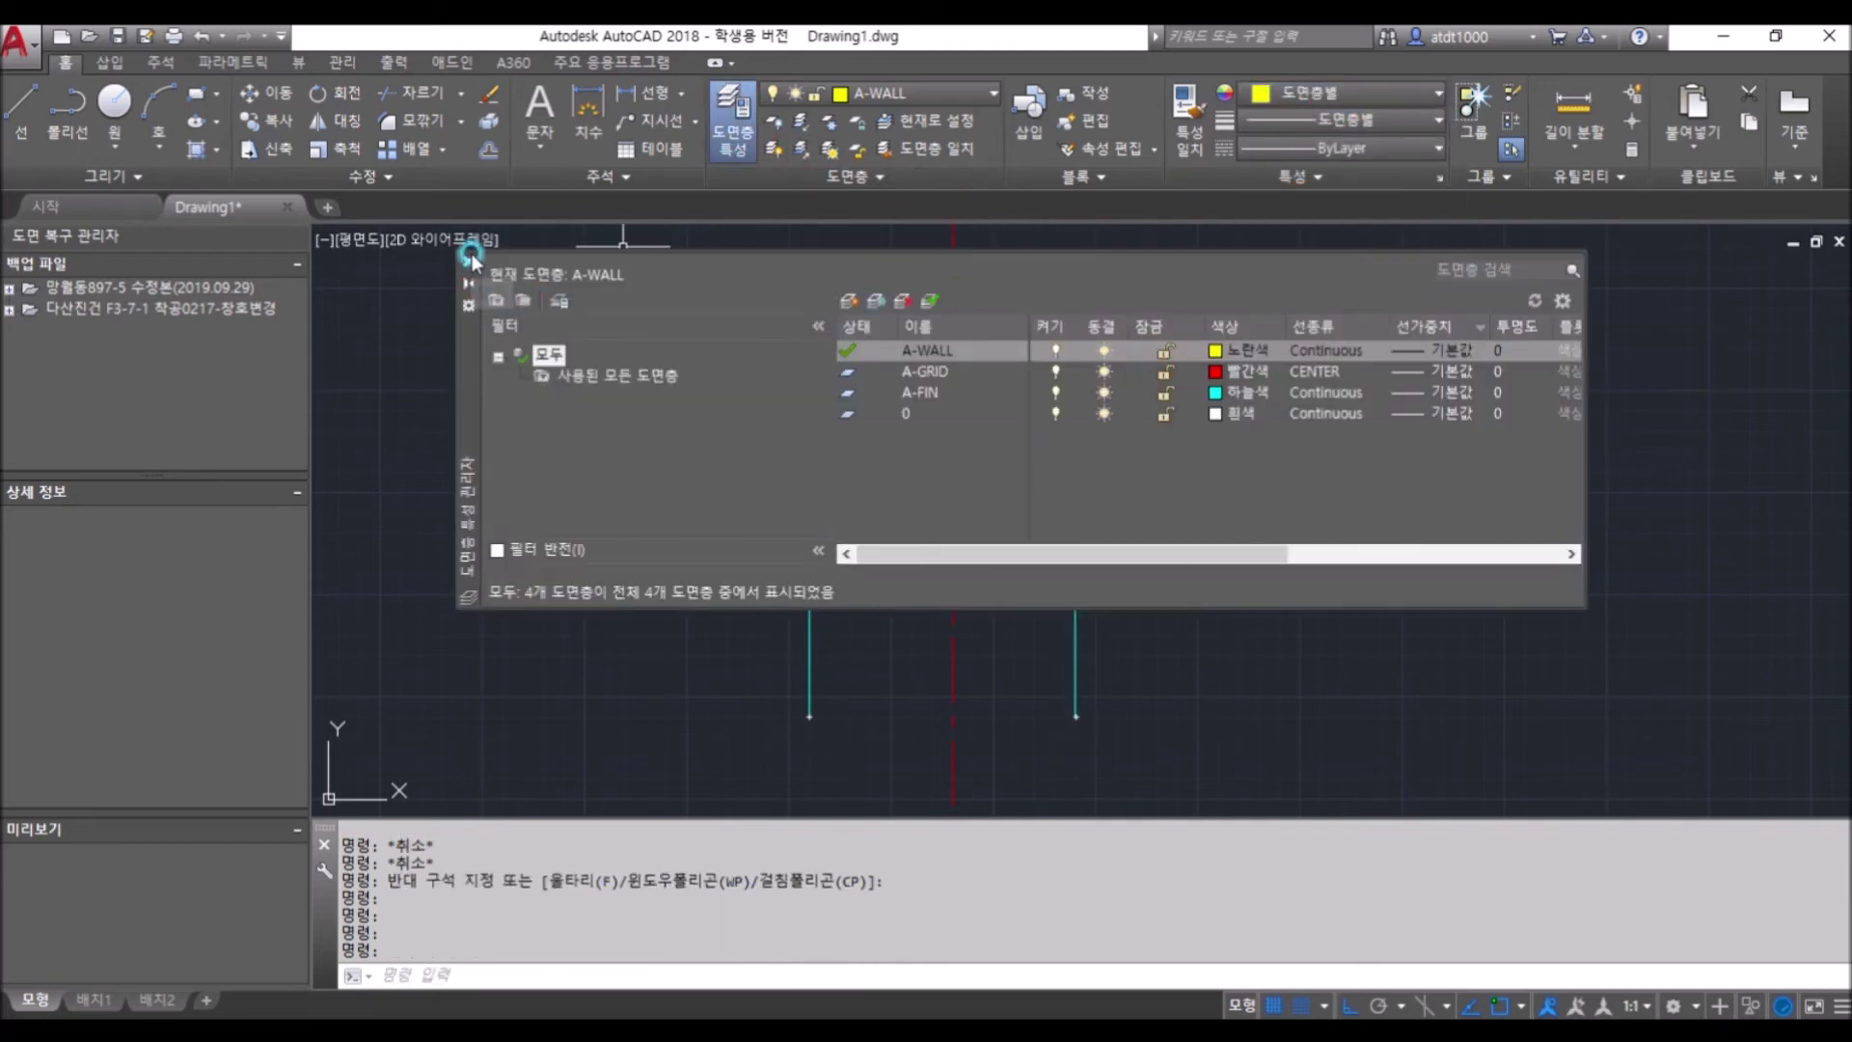
click(468, 261)
Override the recoloured A-WALL line's linetype with CENTER
click(1076, 289)
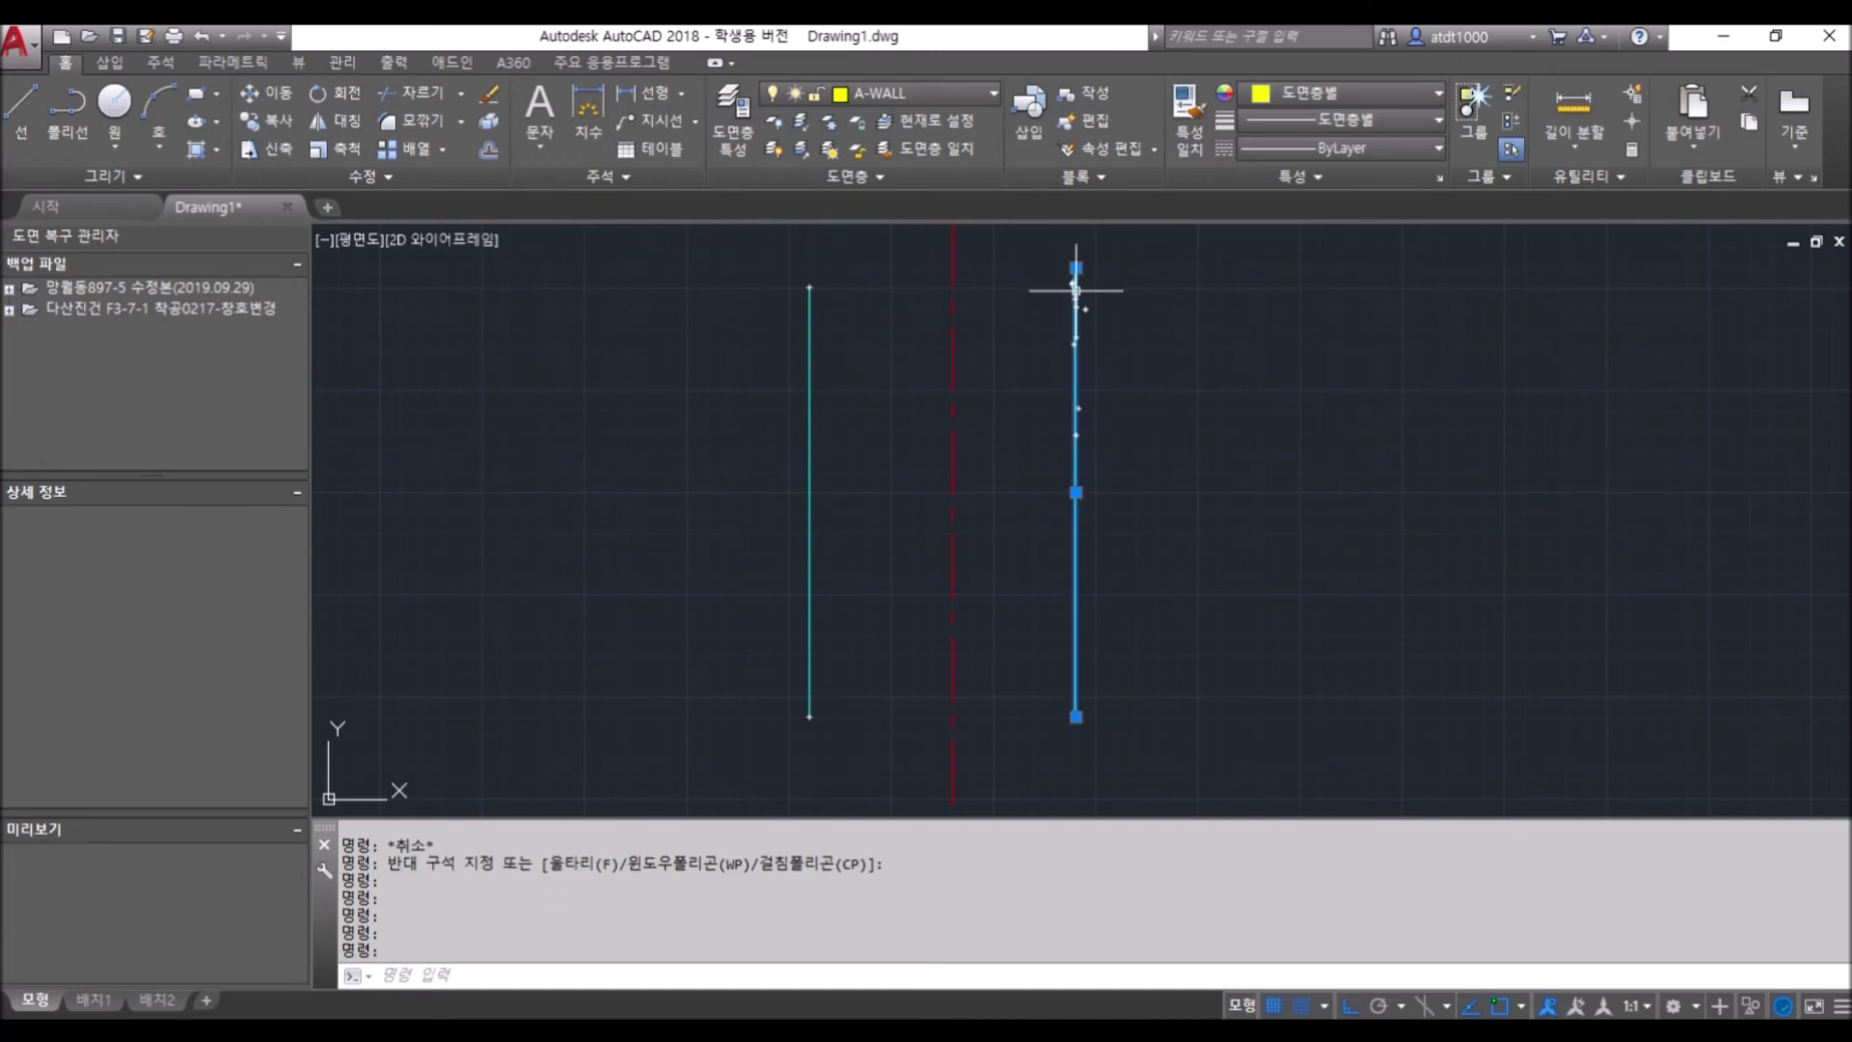
click(1335, 92)
click(1348, 95)
click(1371, 147)
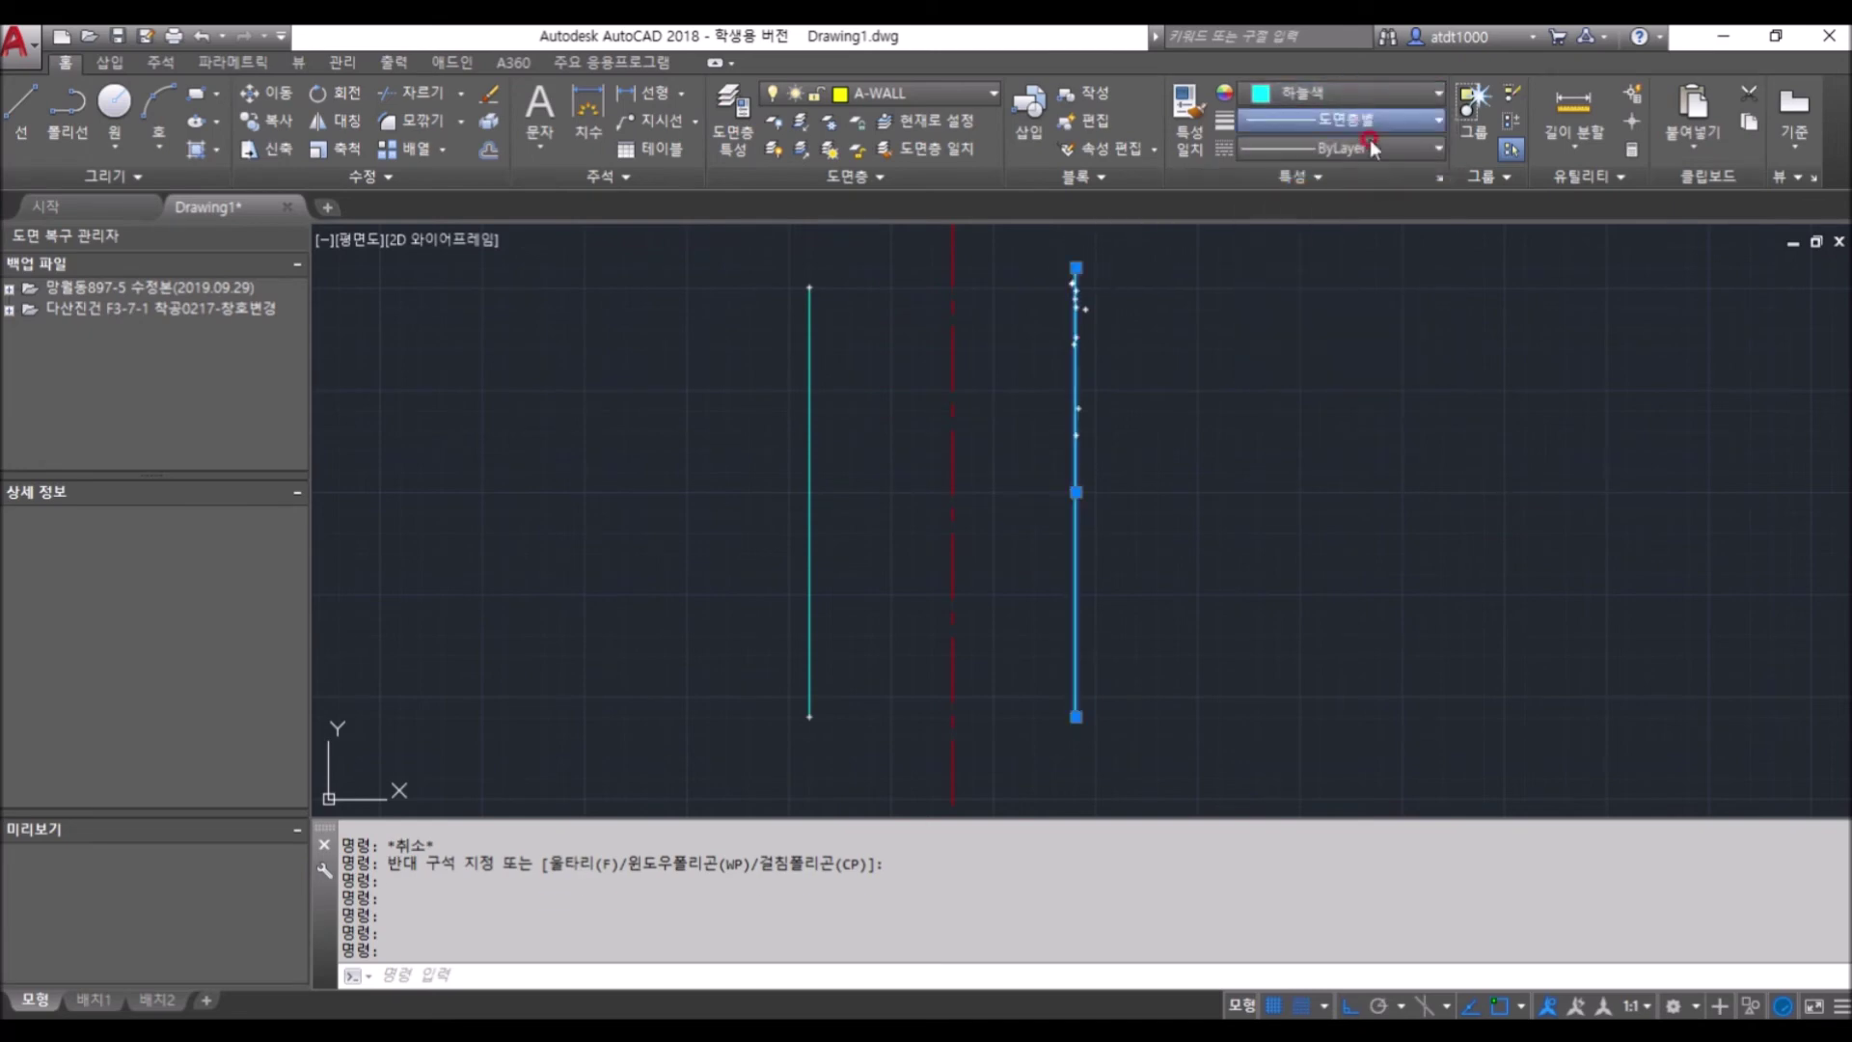
click(1375, 119)
click(1377, 122)
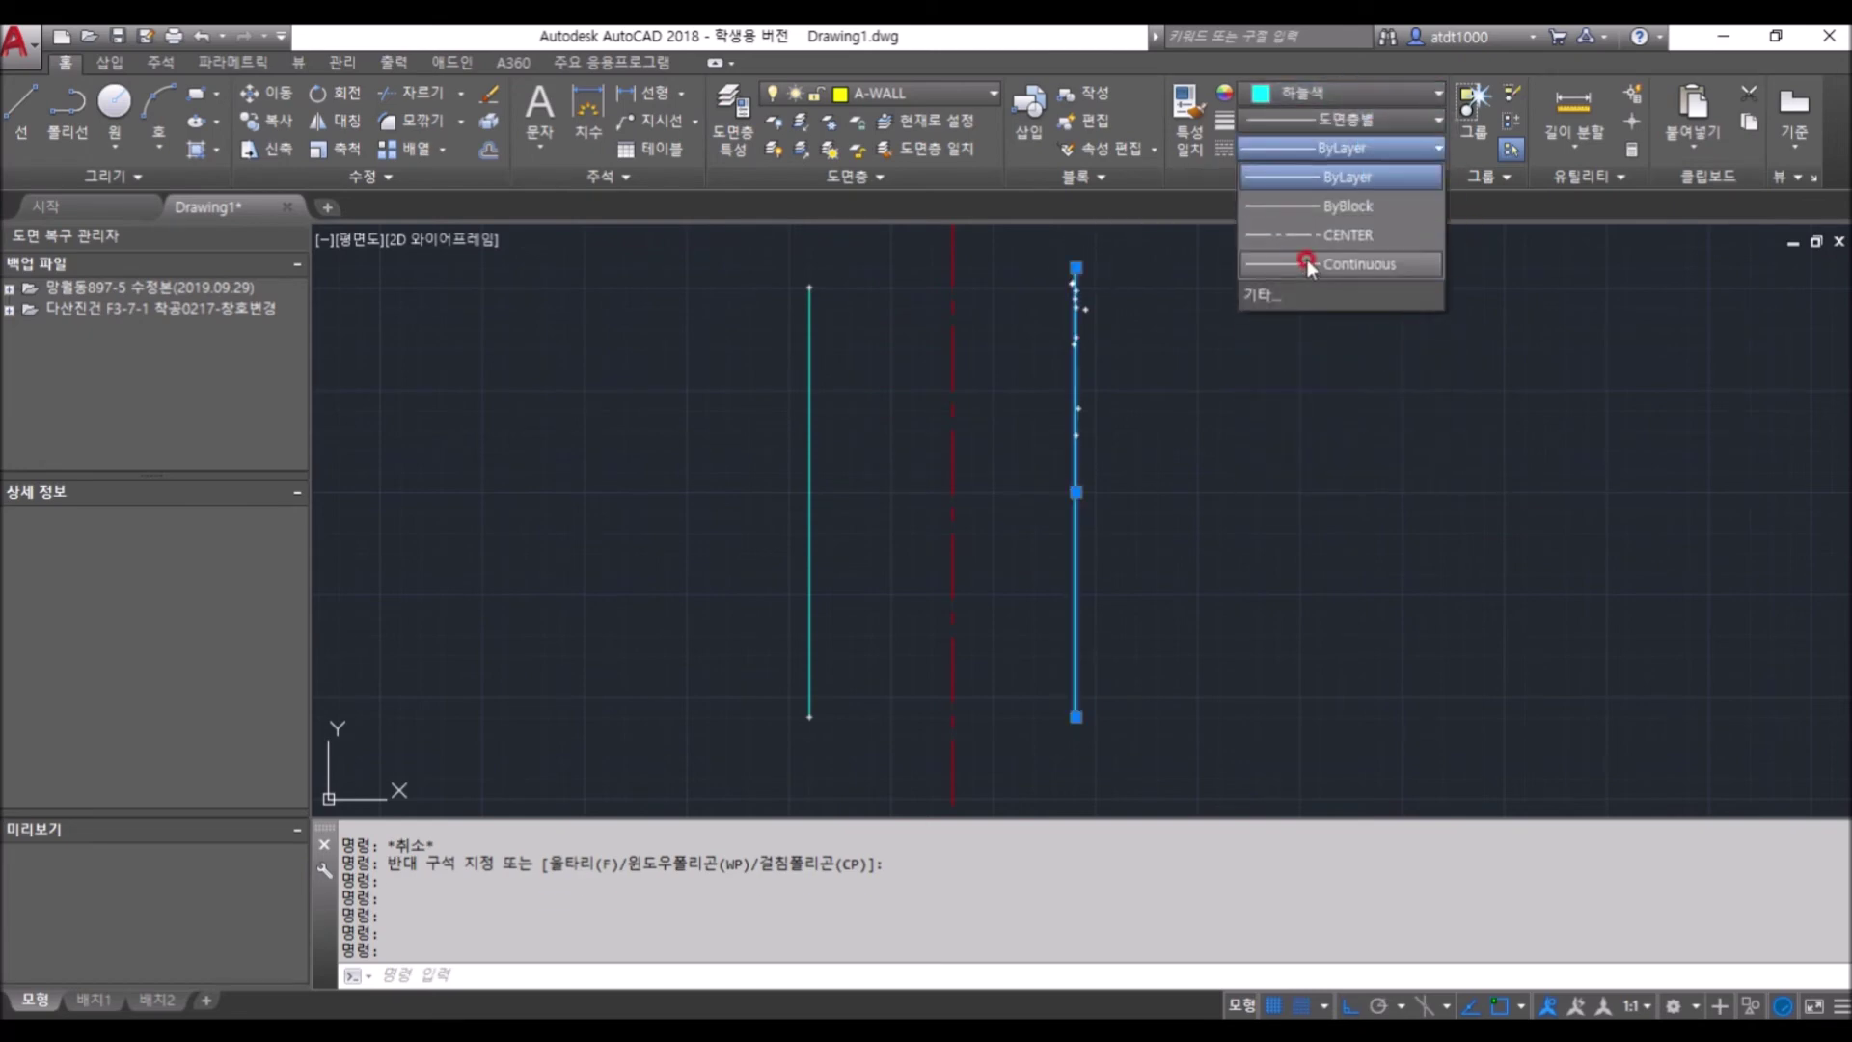
click(1331, 273)
key(Escape)
key(Escape)
scroll(1148, 432, up, 2)
scroll(1148, 432, down, 2)
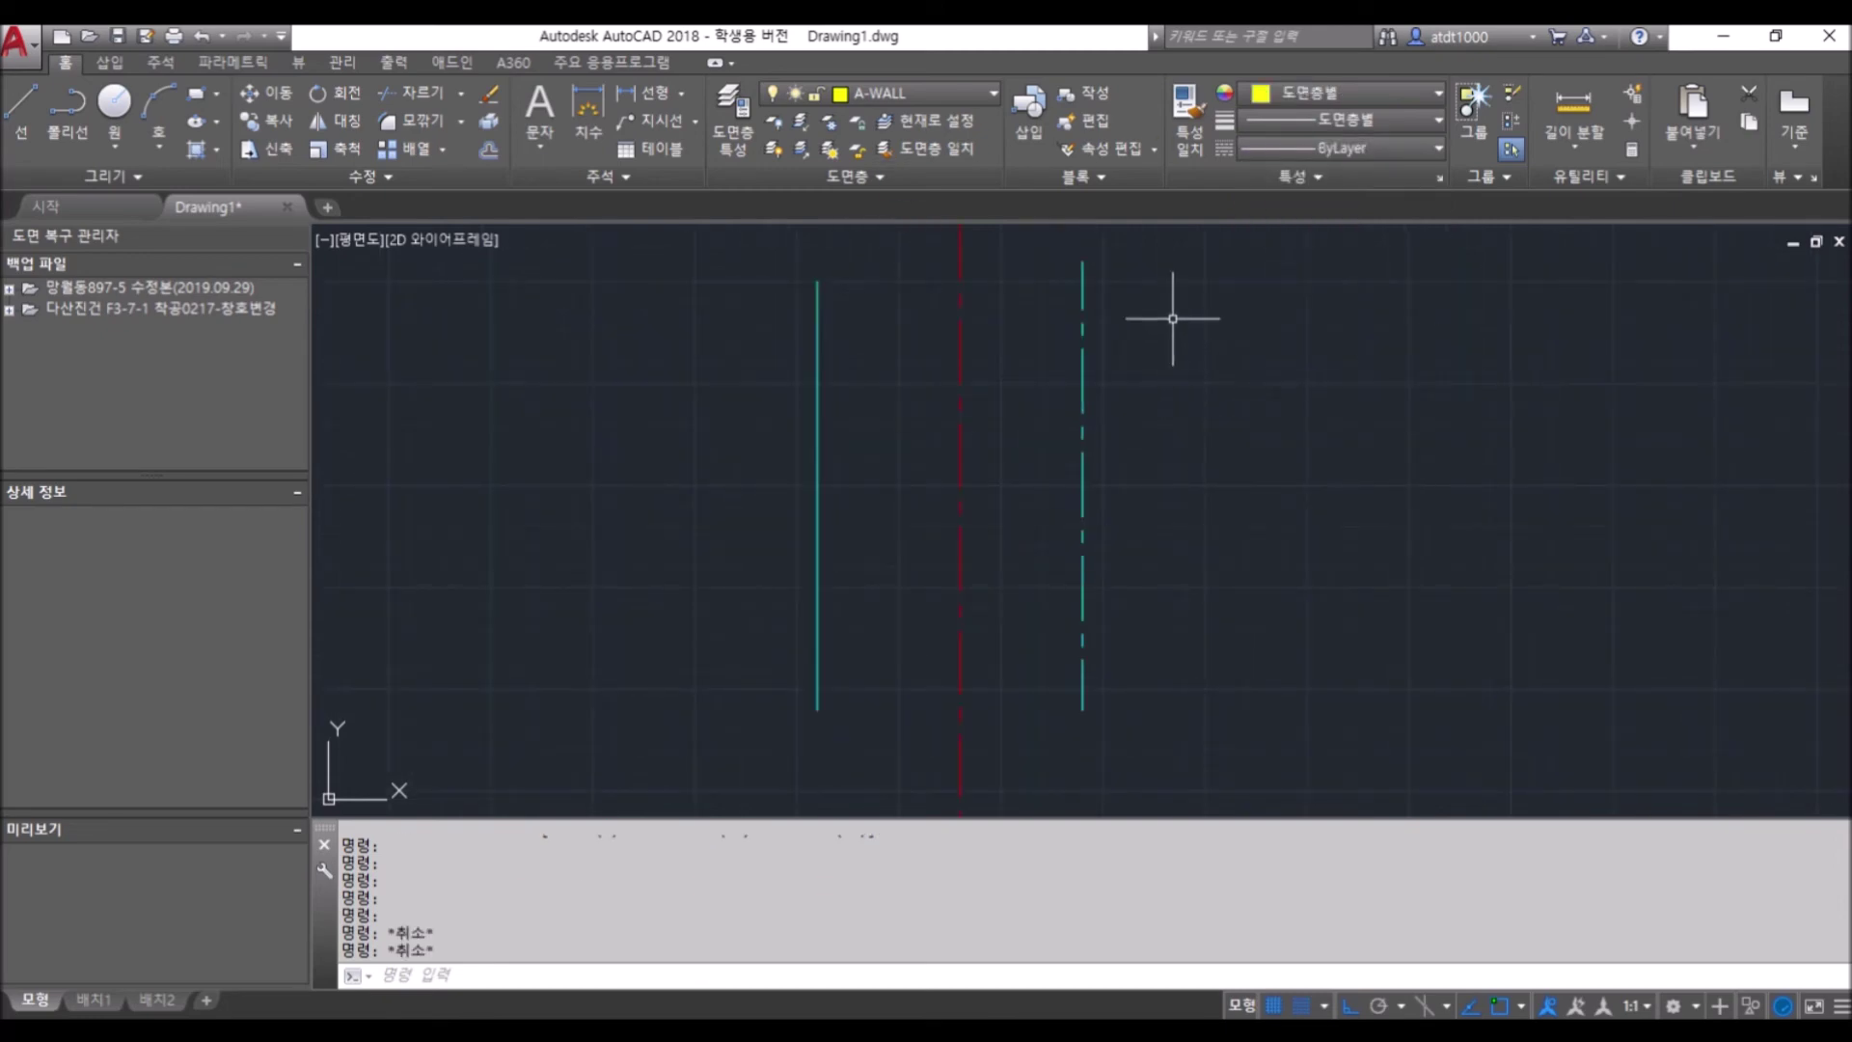
Return the dashed A-WALL line's colour and linetype to ByLayer (도면층별)
click(1082, 301)
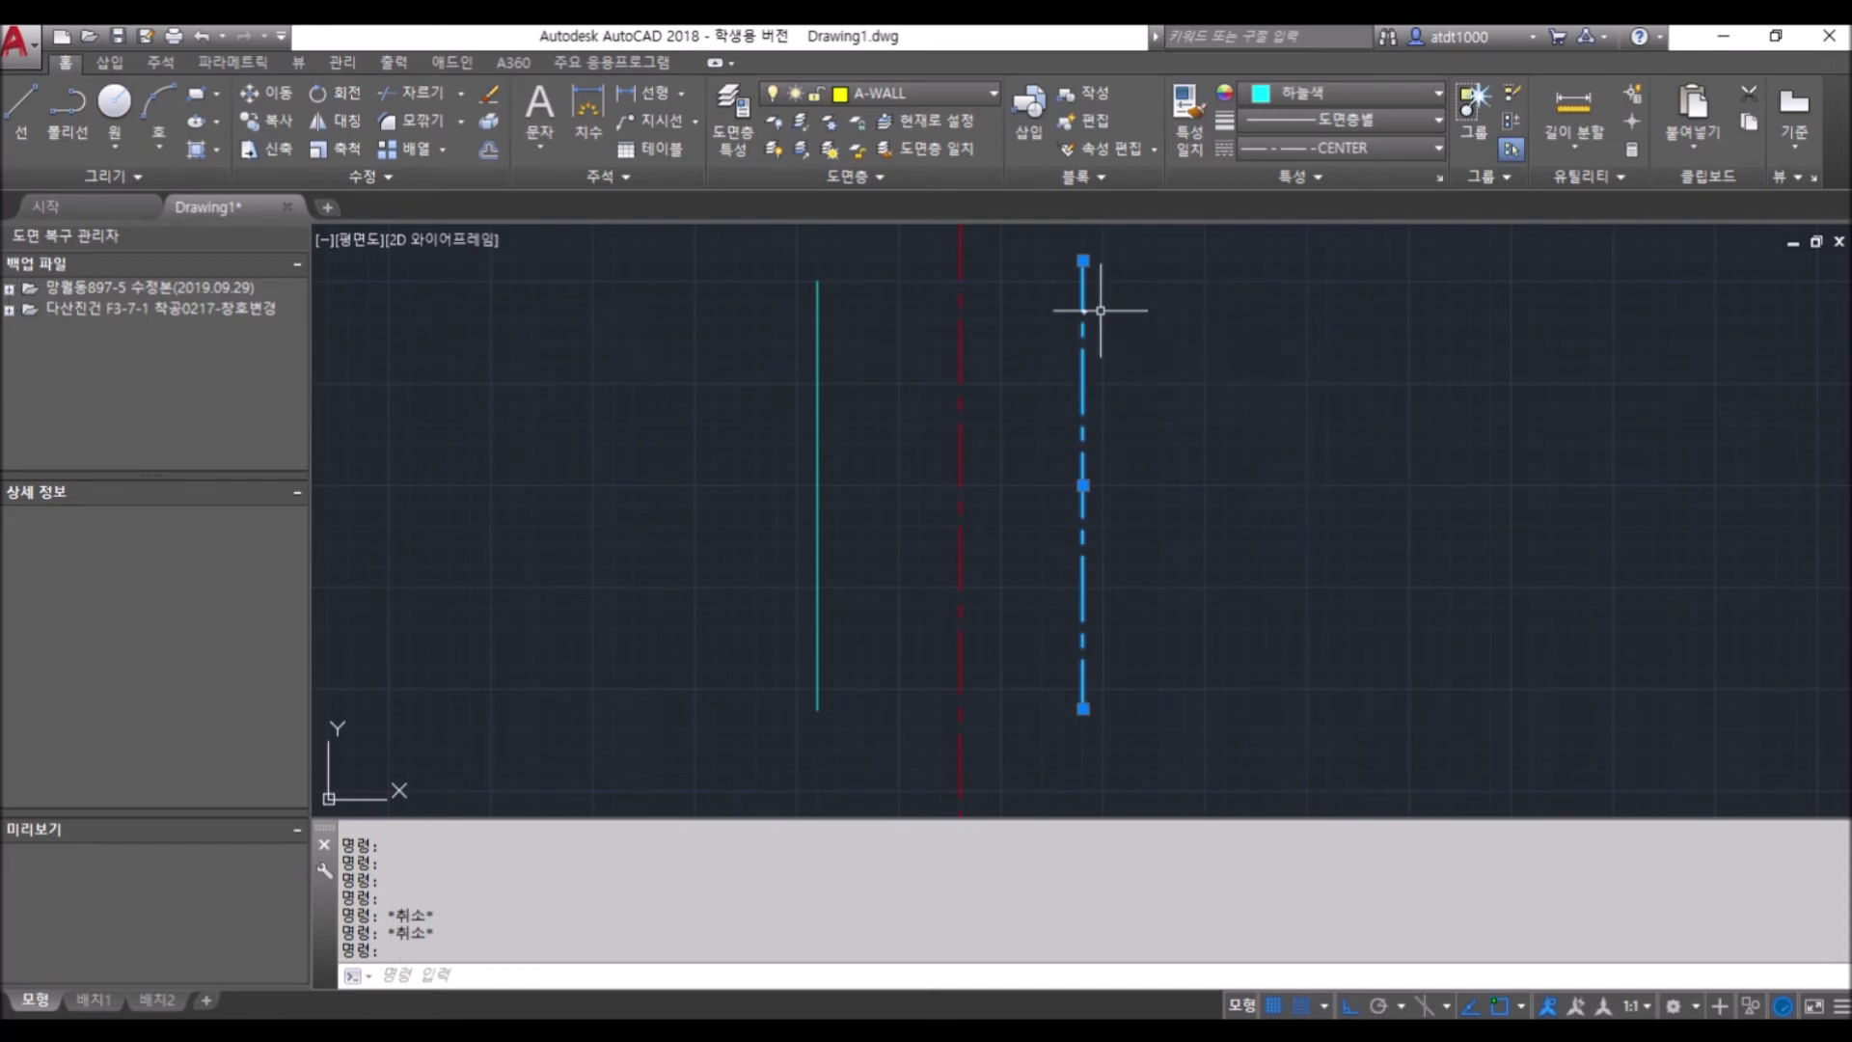
scroll(1055, 401, down, 1)
scroll(1174, 311, up, 1)
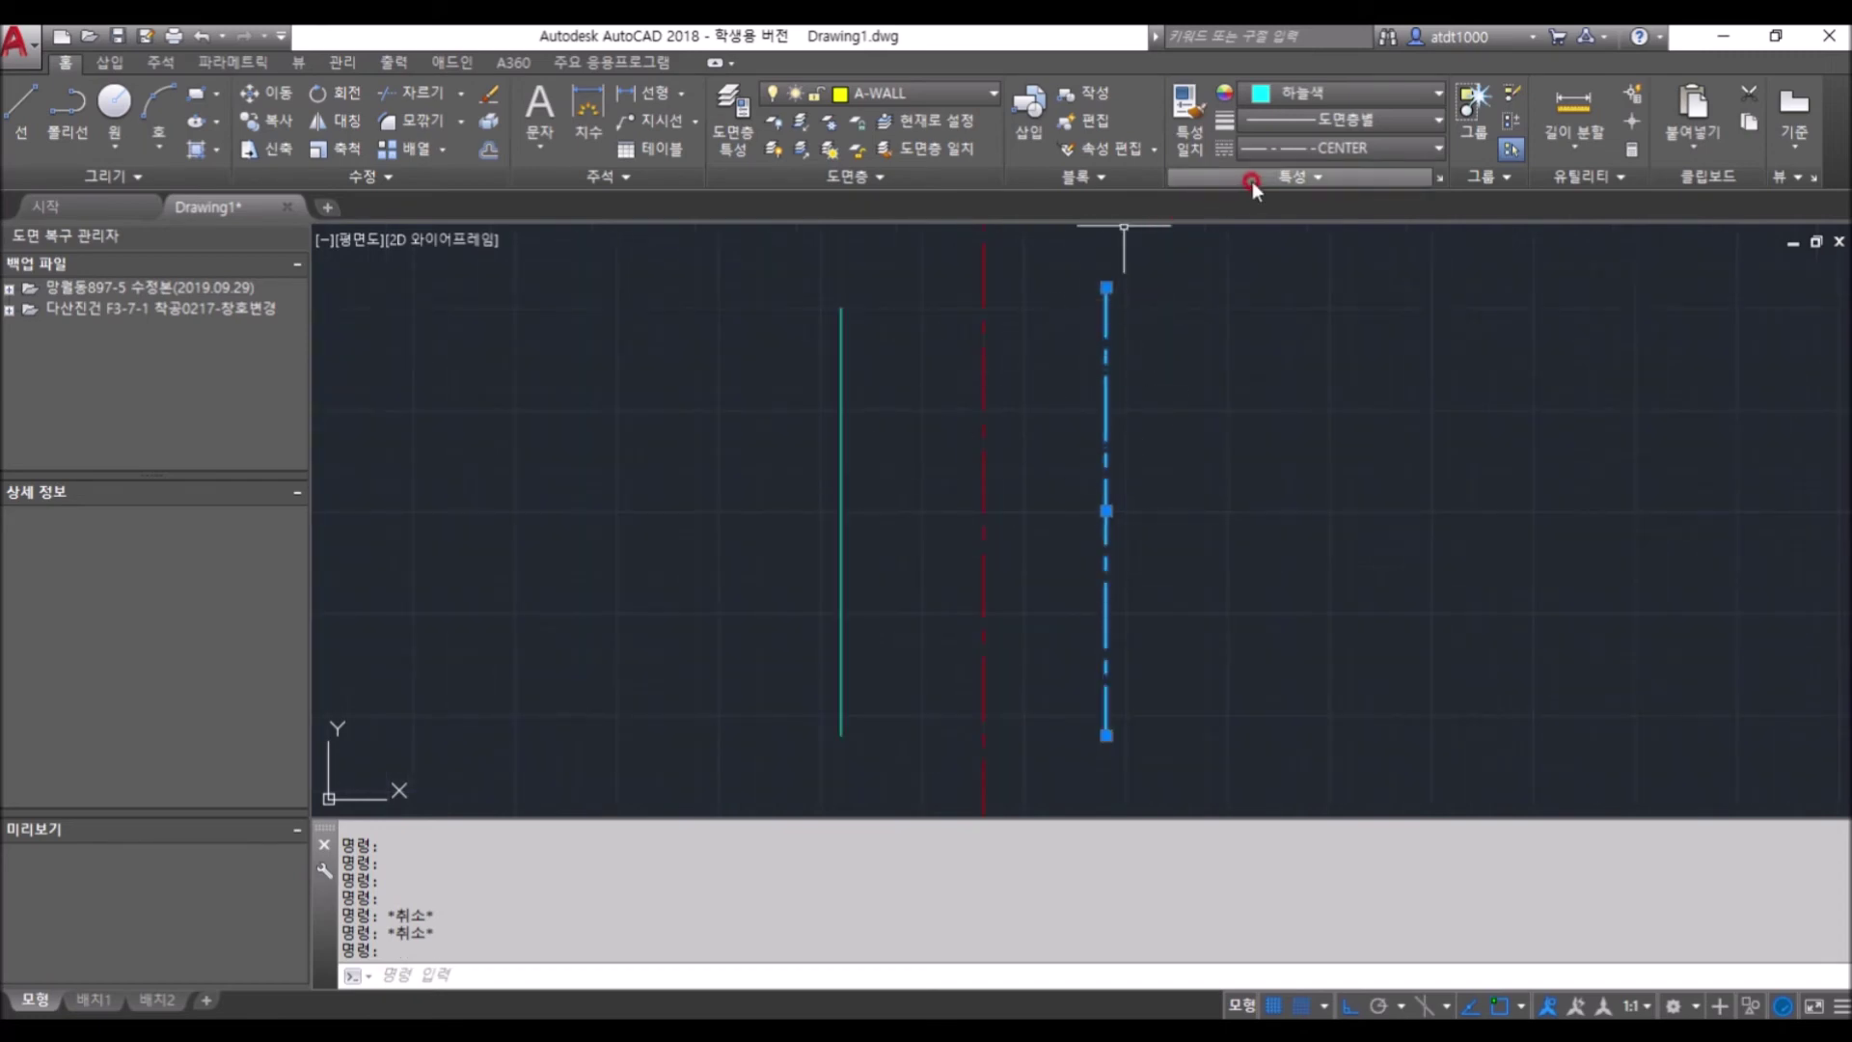
click(1317, 93)
click(1333, 128)
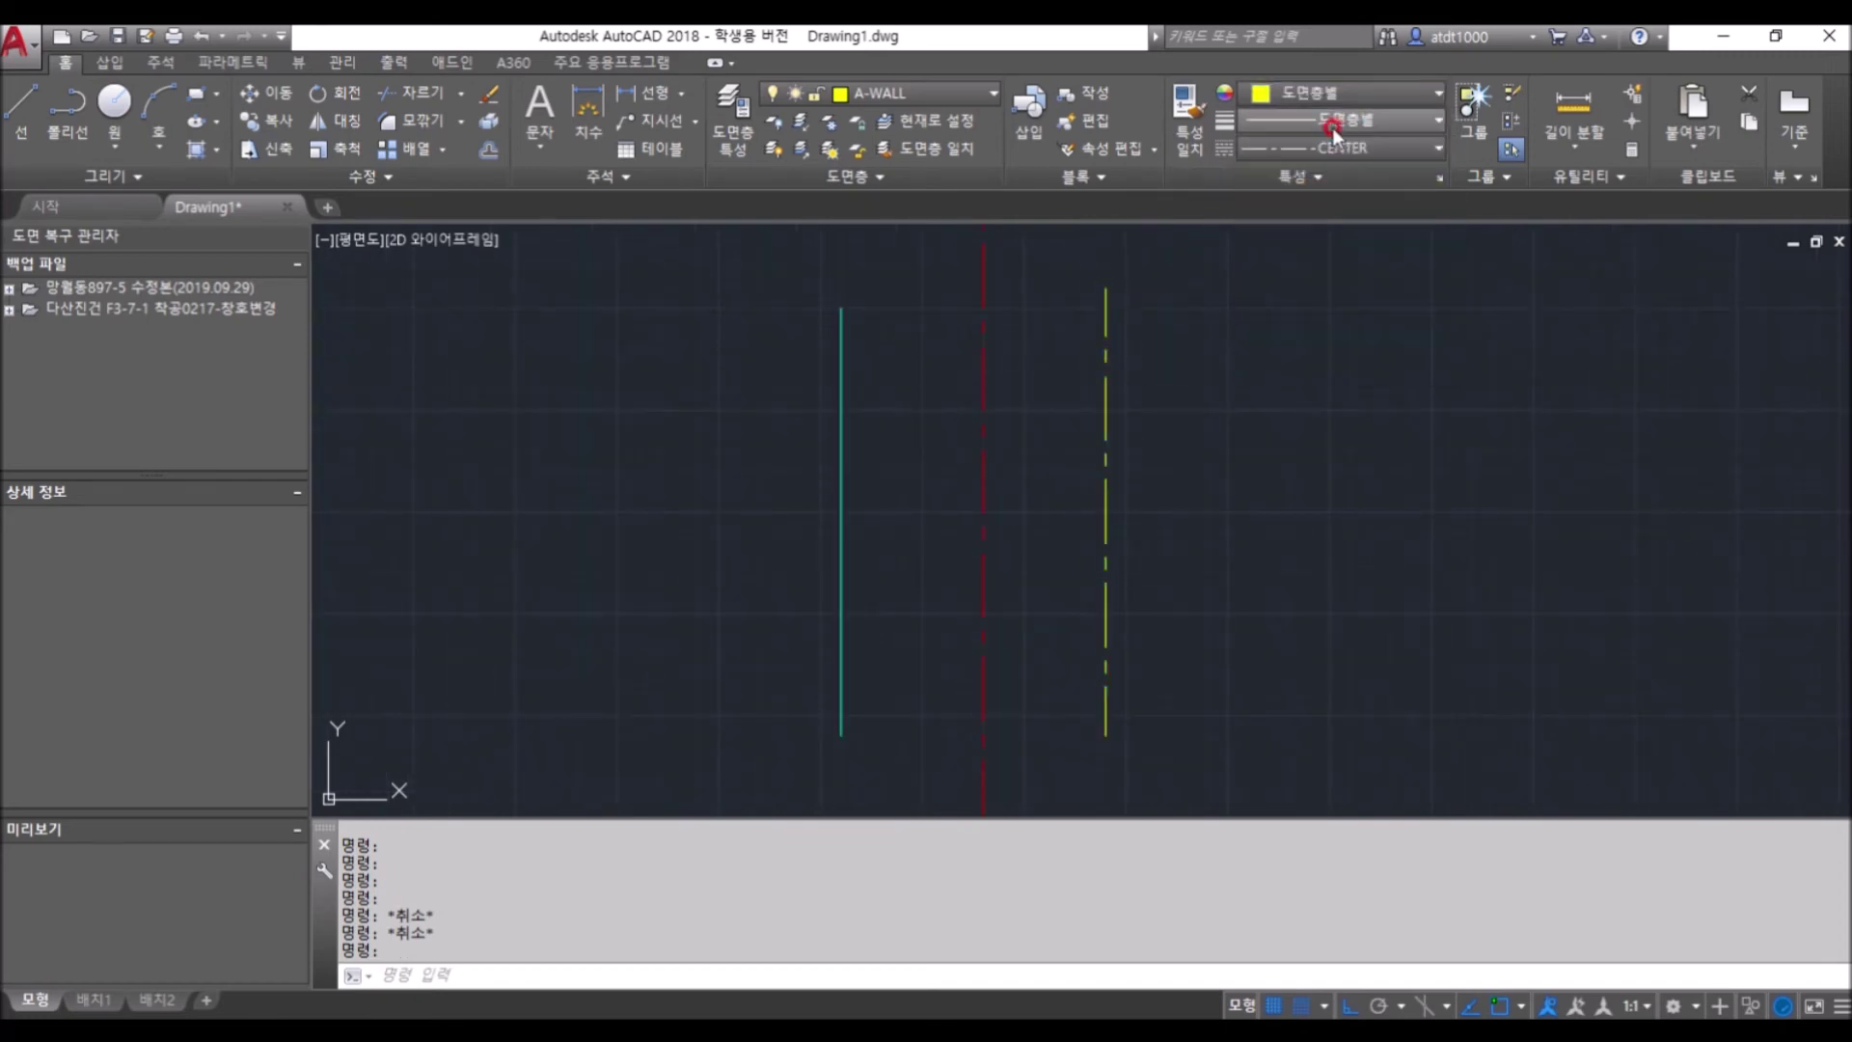
click(1336, 121)
click(1391, 121)
click(1378, 148)
click(1375, 178)
key(Escape)
key(Escape)
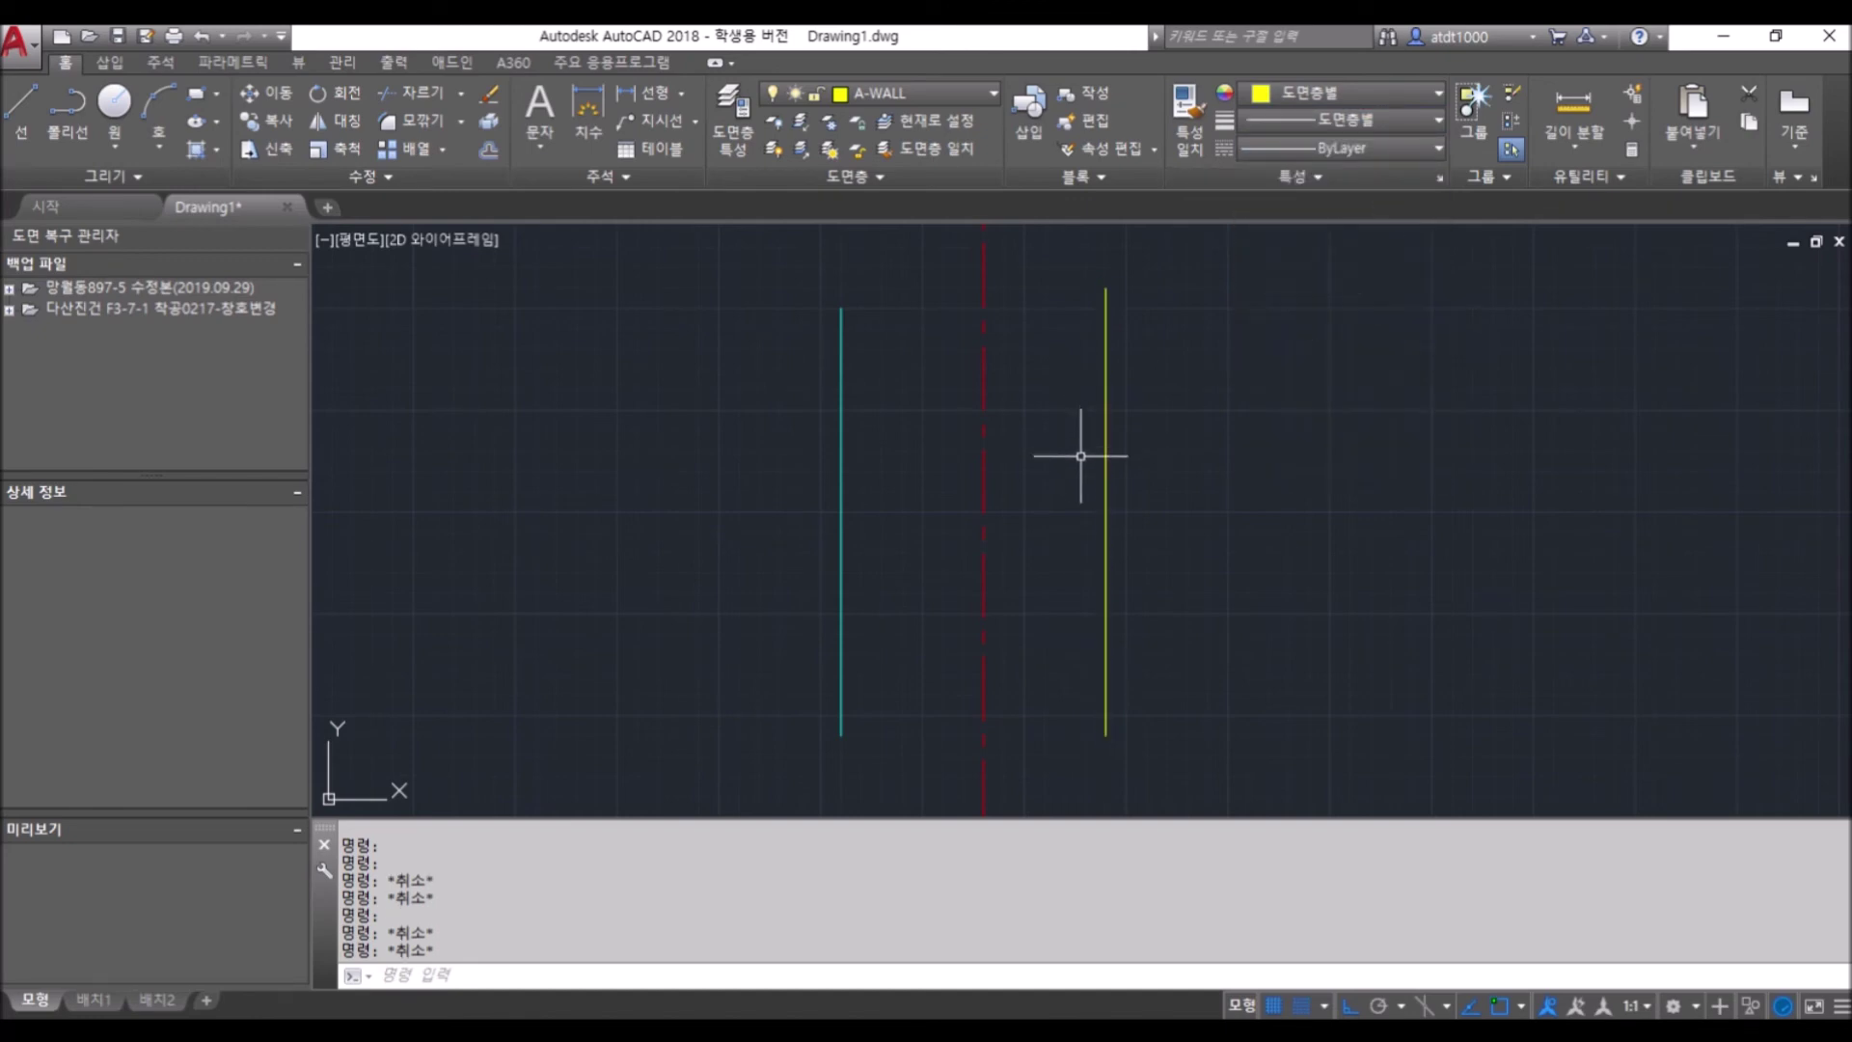
Review the layer settings in the Layer Properties Manager and override the A-WALL line's colour with cyan (하늘색) again
click(733, 121)
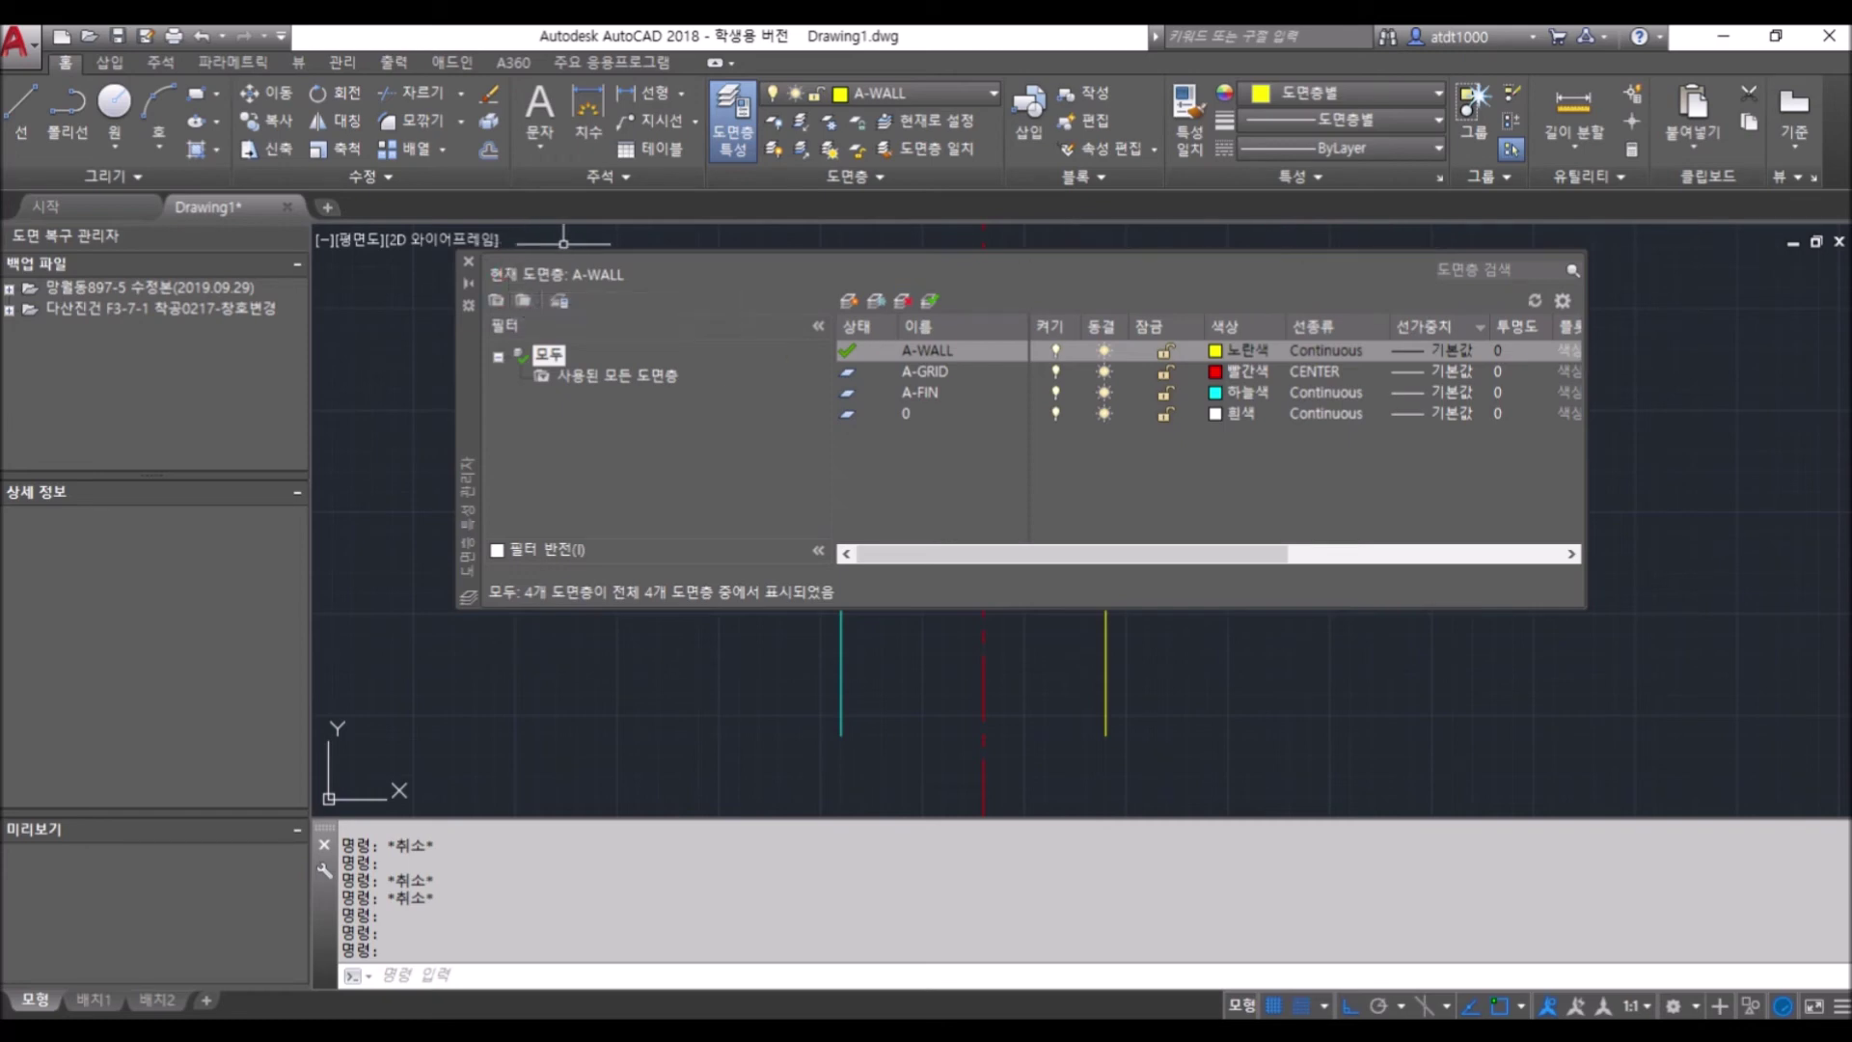
click(468, 260)
click(1104, 309)
click(1389, 93)
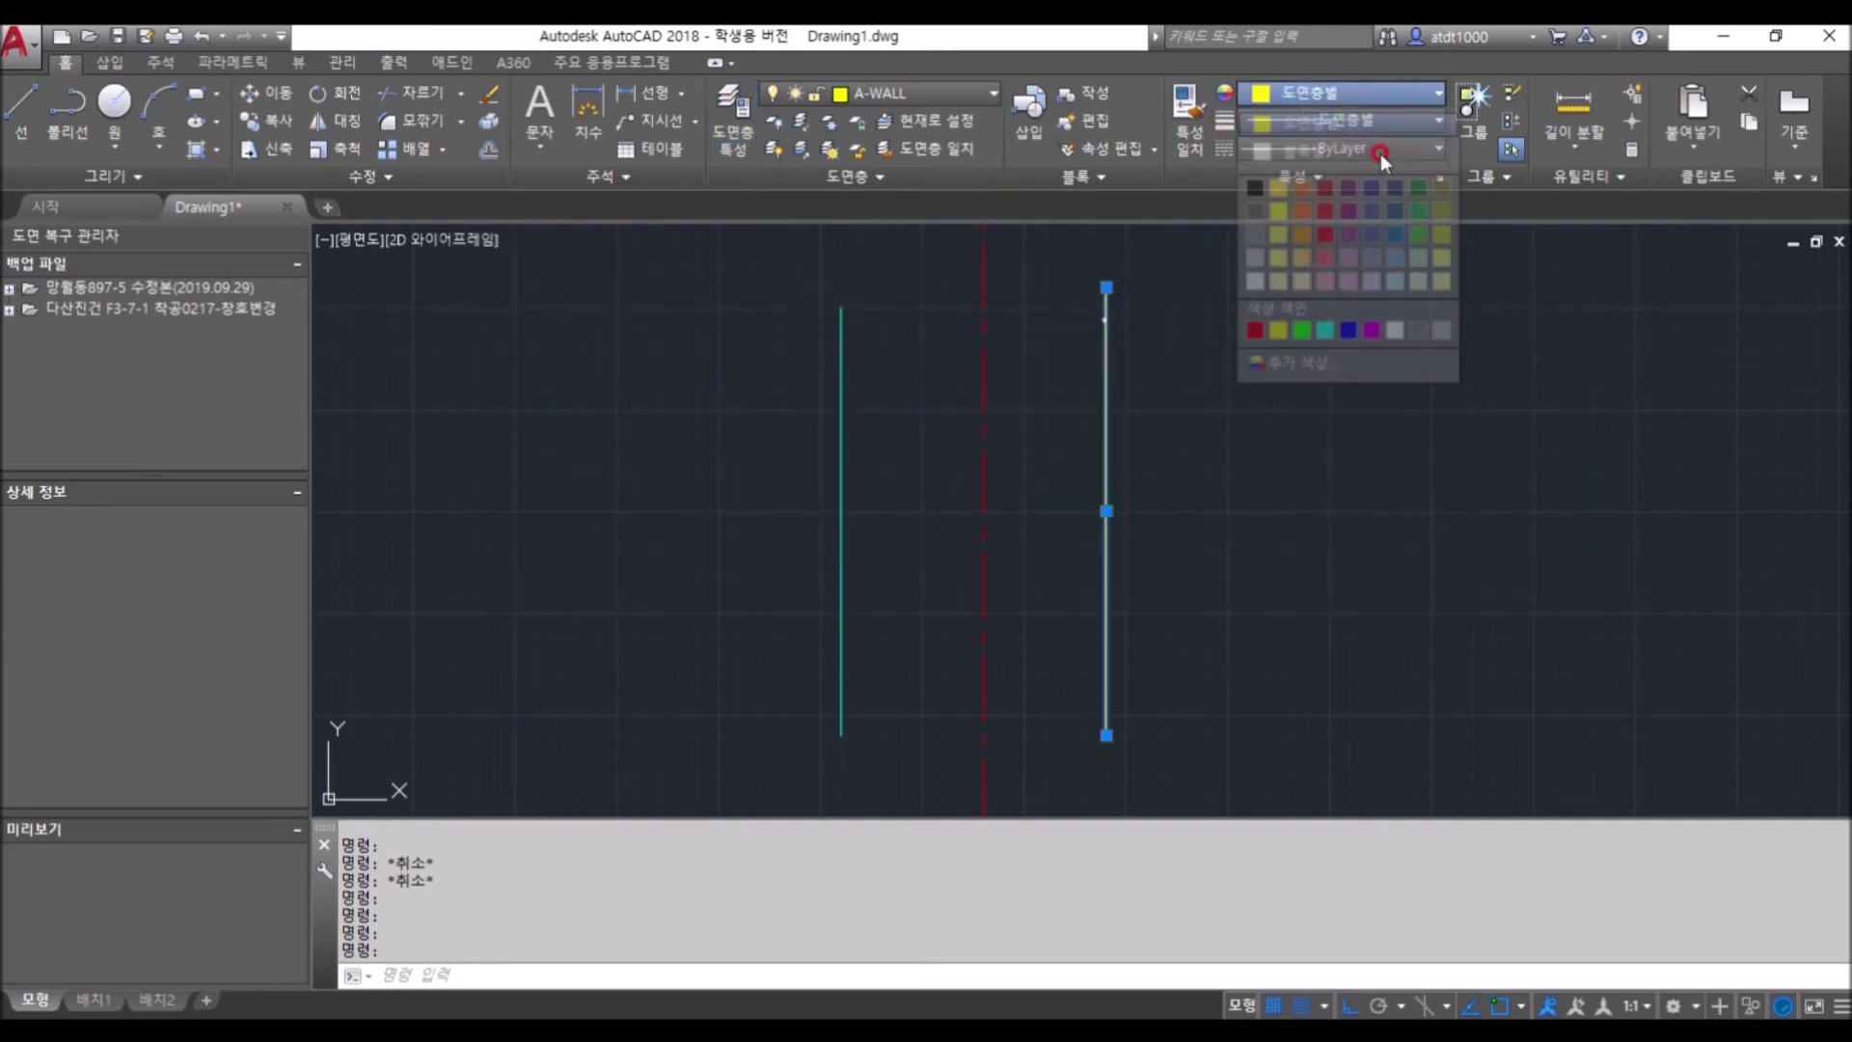
click(1324, 330)
key(Escape)
key(Escape)
key(Escape)
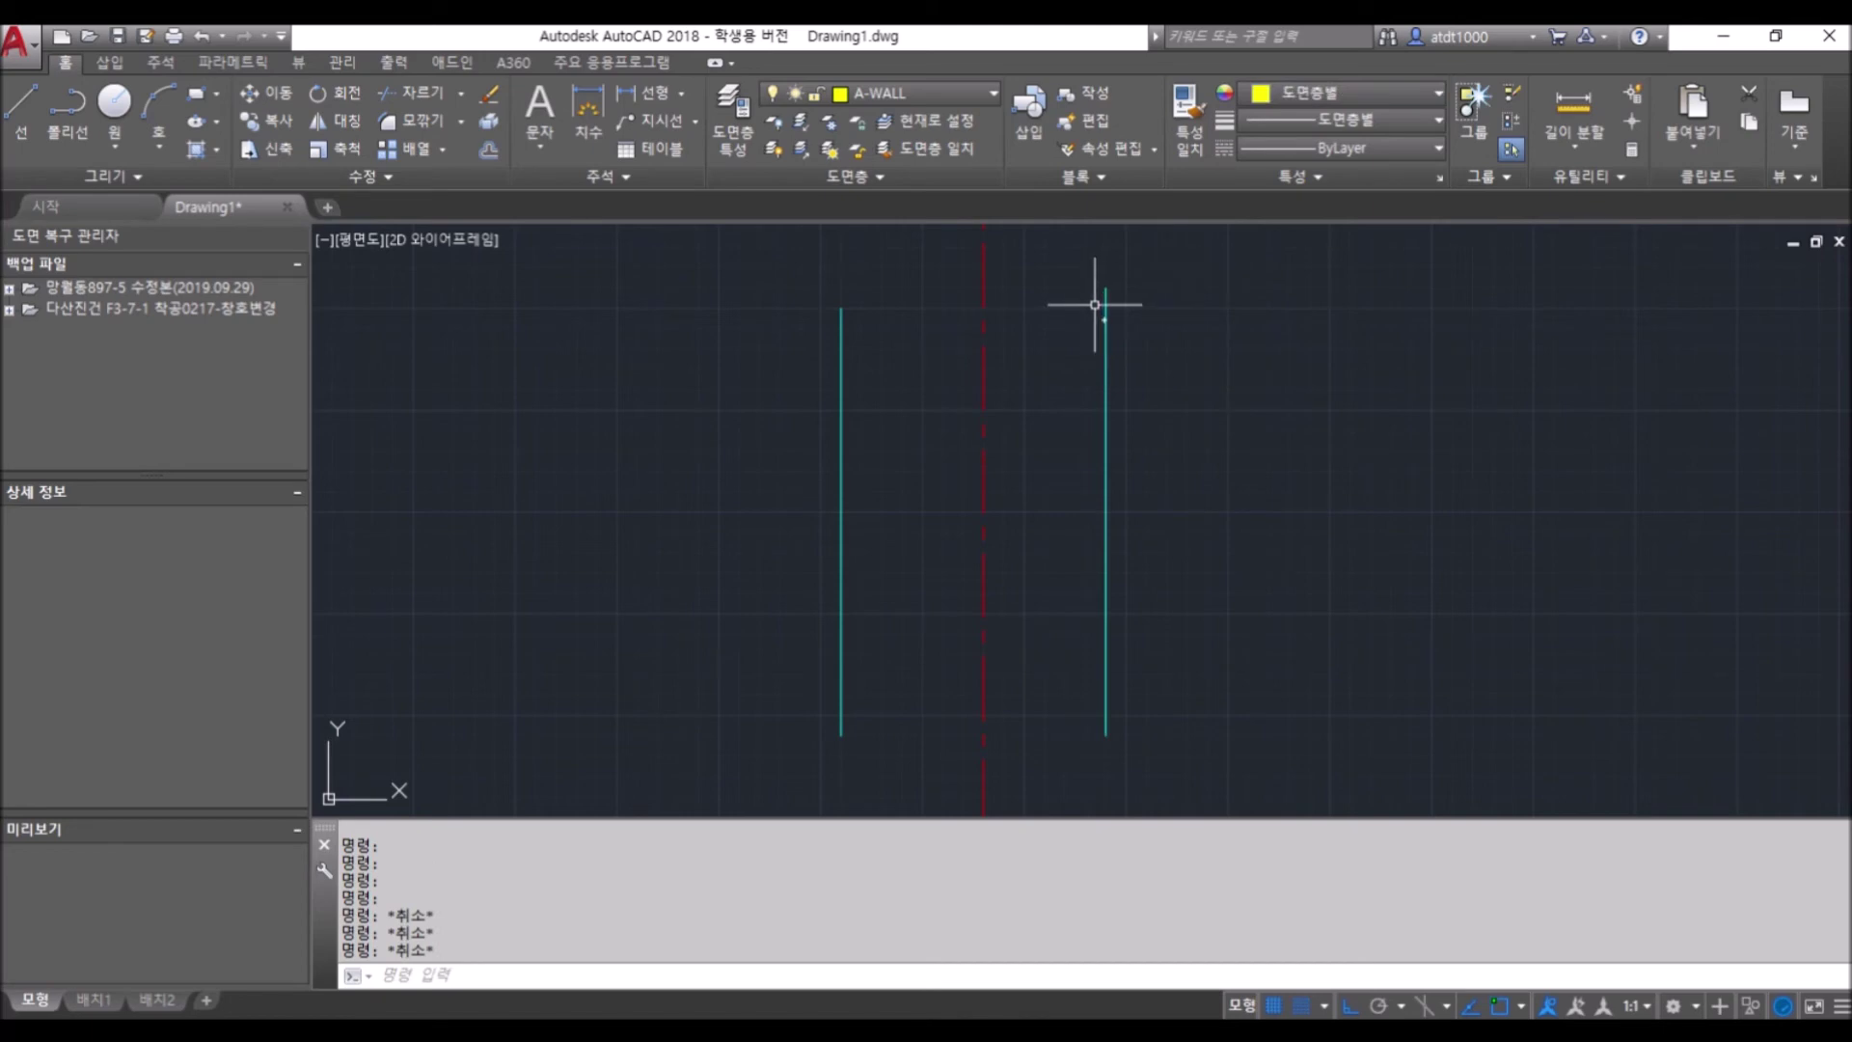
Reset the A-WALL line's cyan colour override to ByLayer (도면층별)
click(1108, 295)
click(1107, 289)
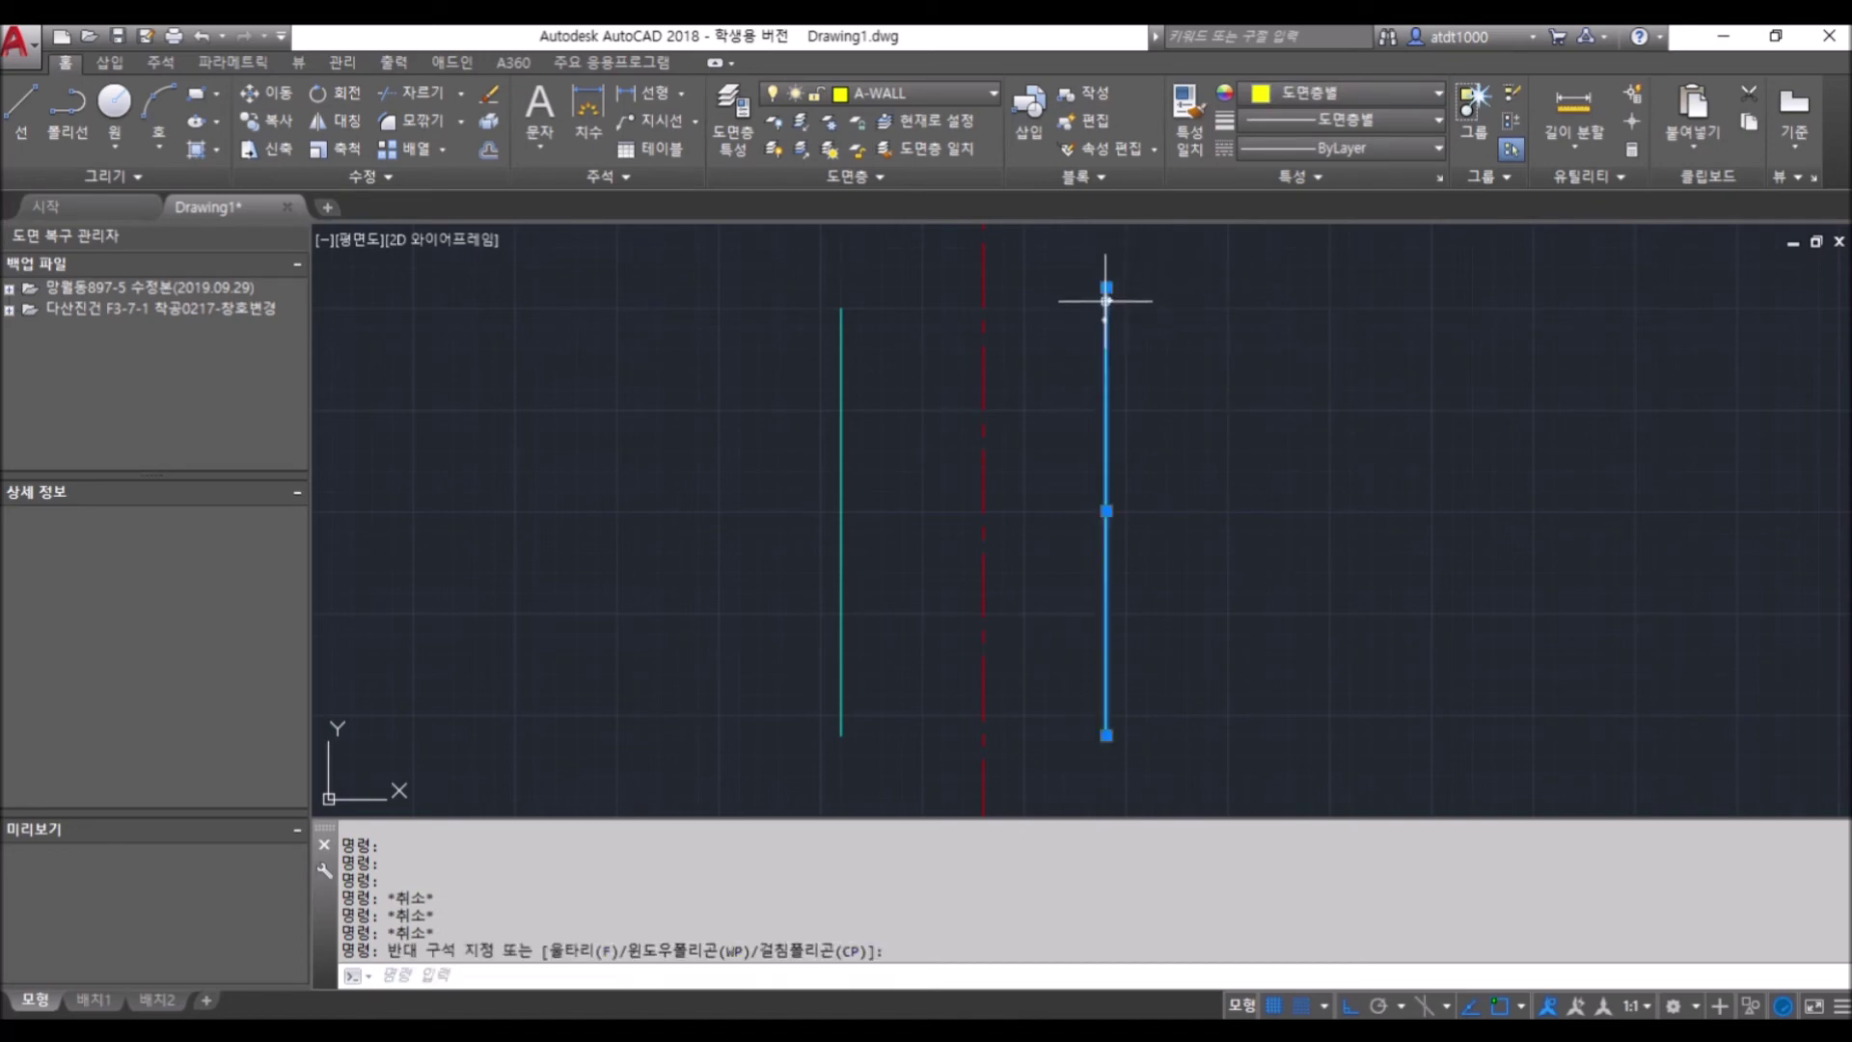
click(1282, 96)
click(1308, 124)
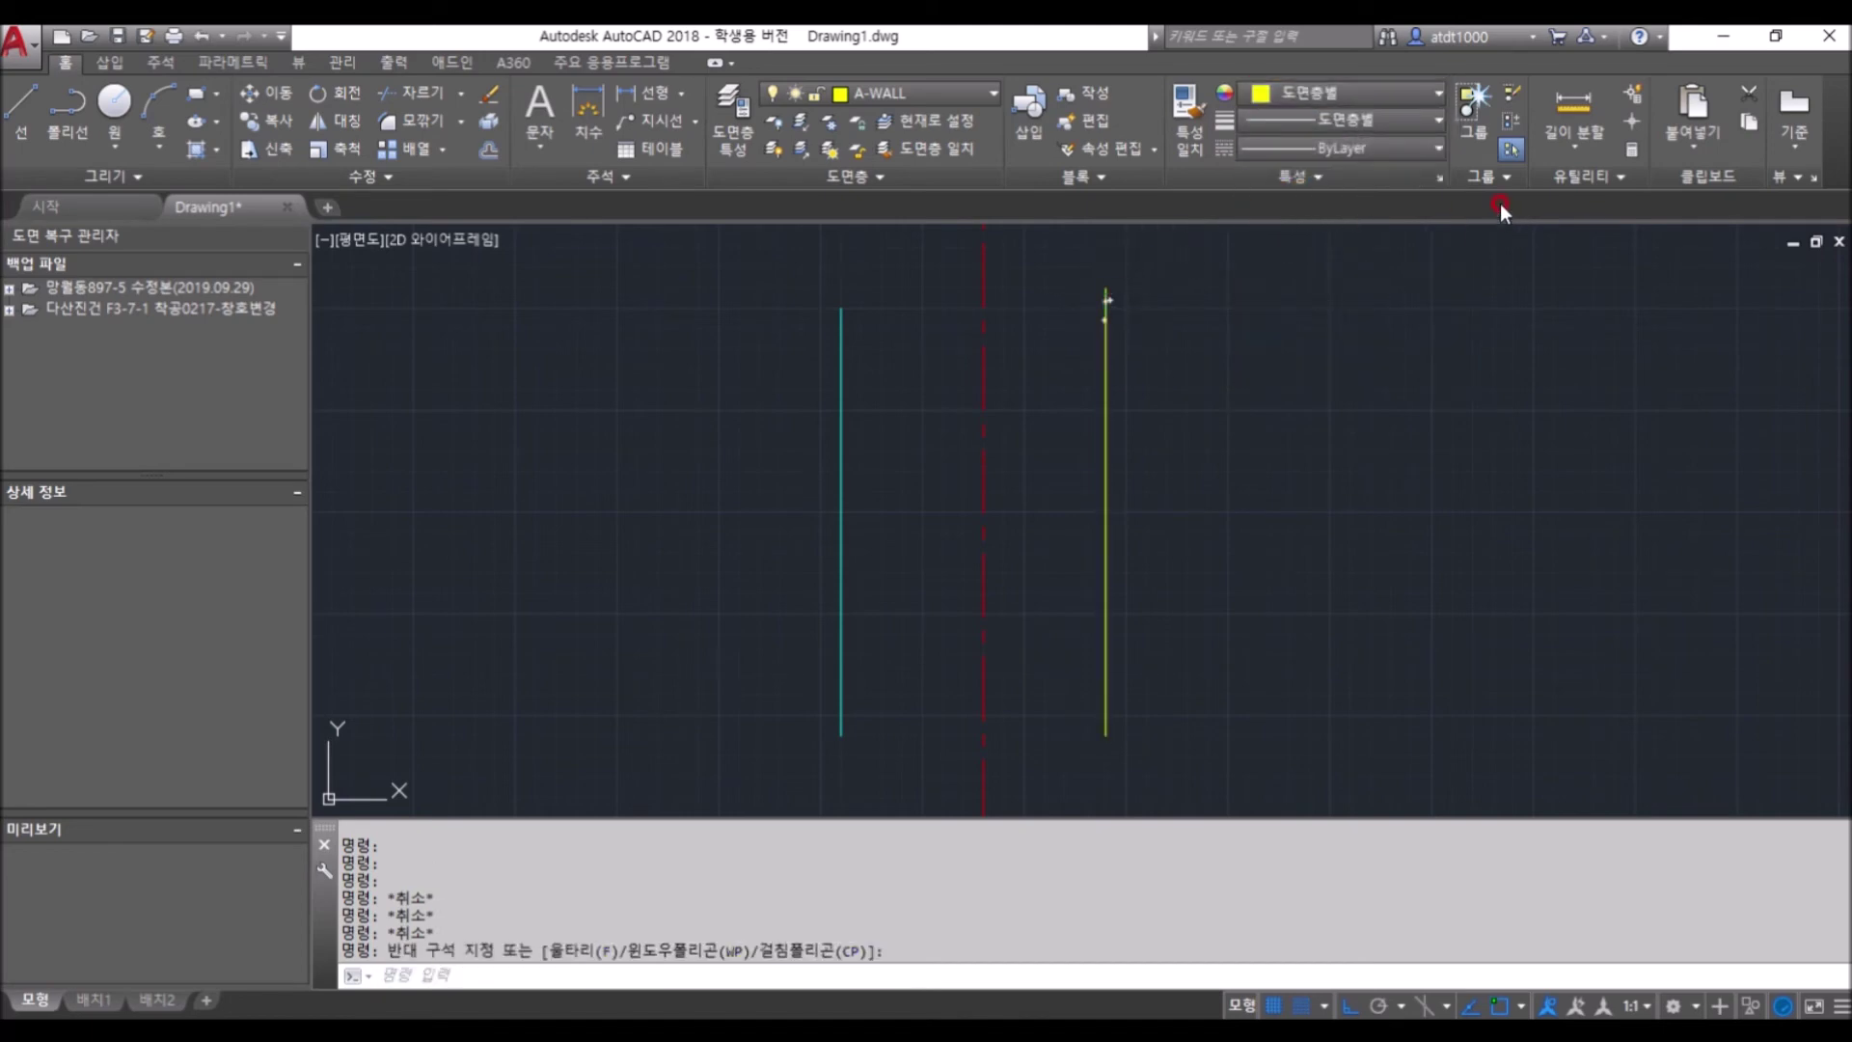
key(Escape)
key(Escape)
key(Escape)
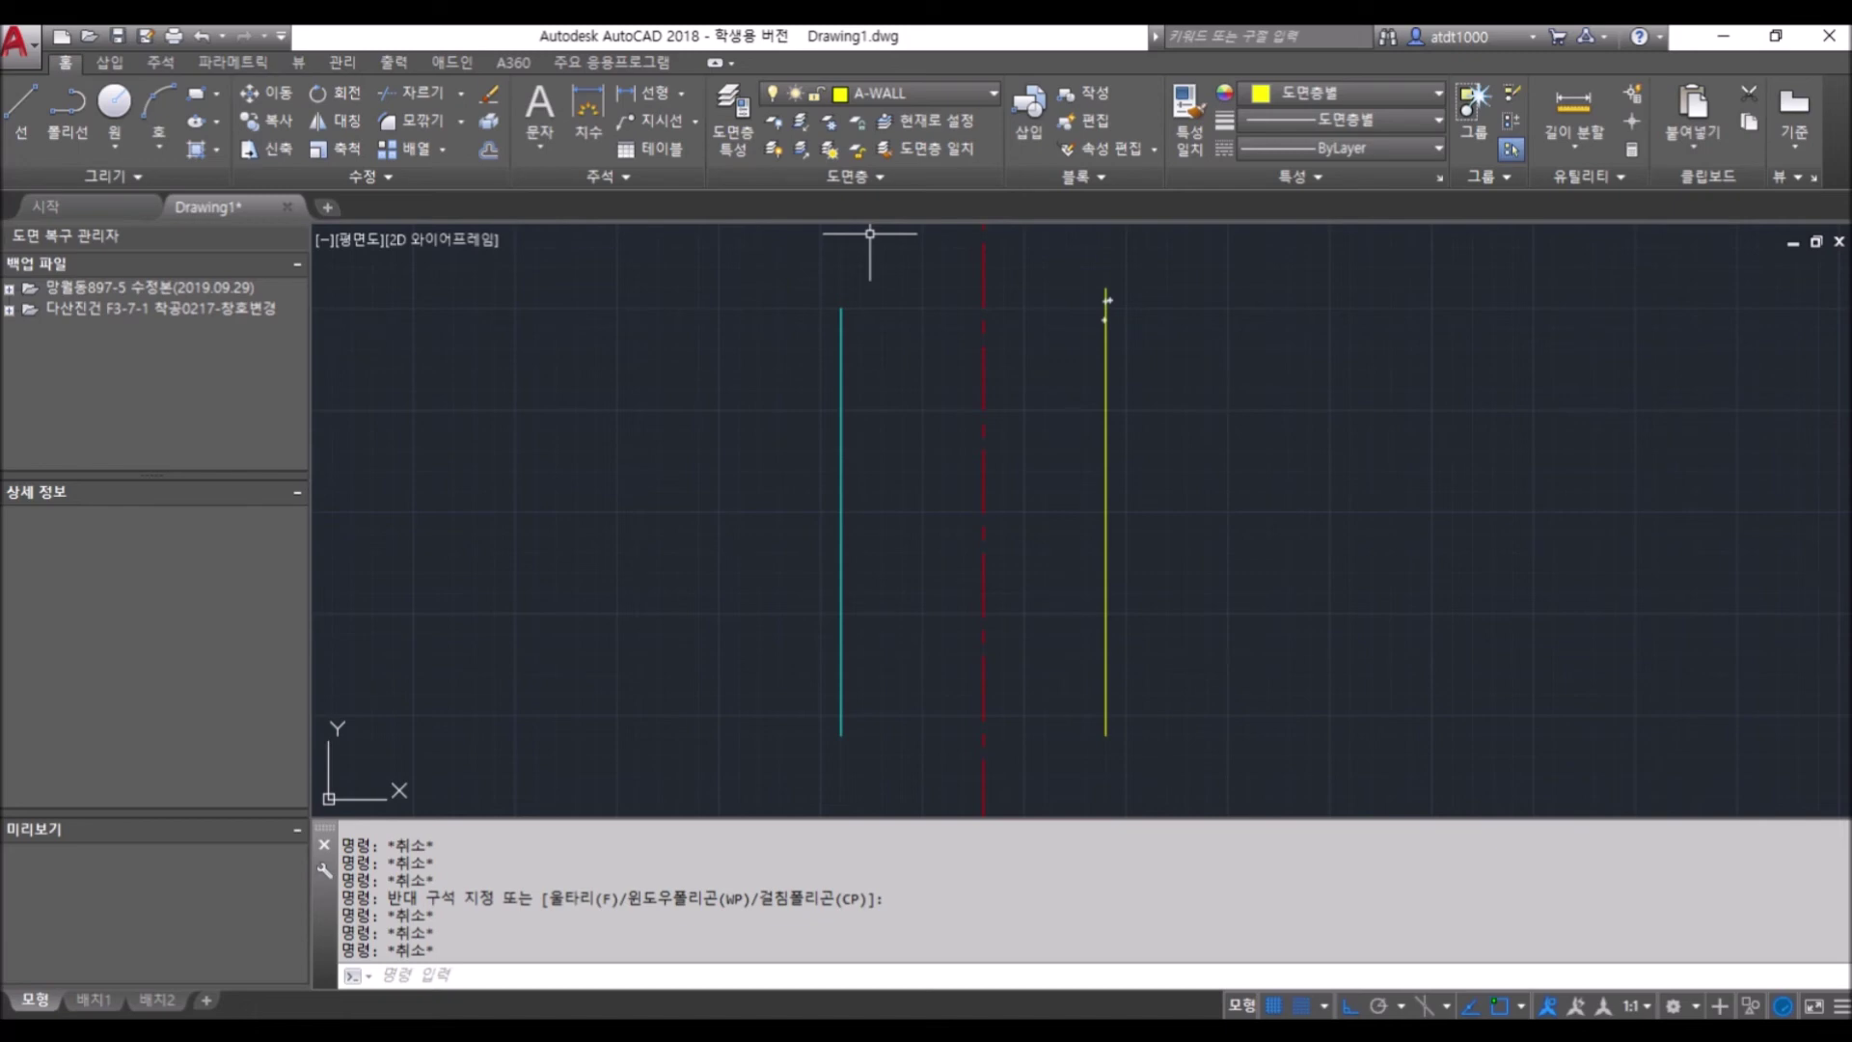
scroll(1015, 371, up, 2)
scroll(1016, 370, down, 2)
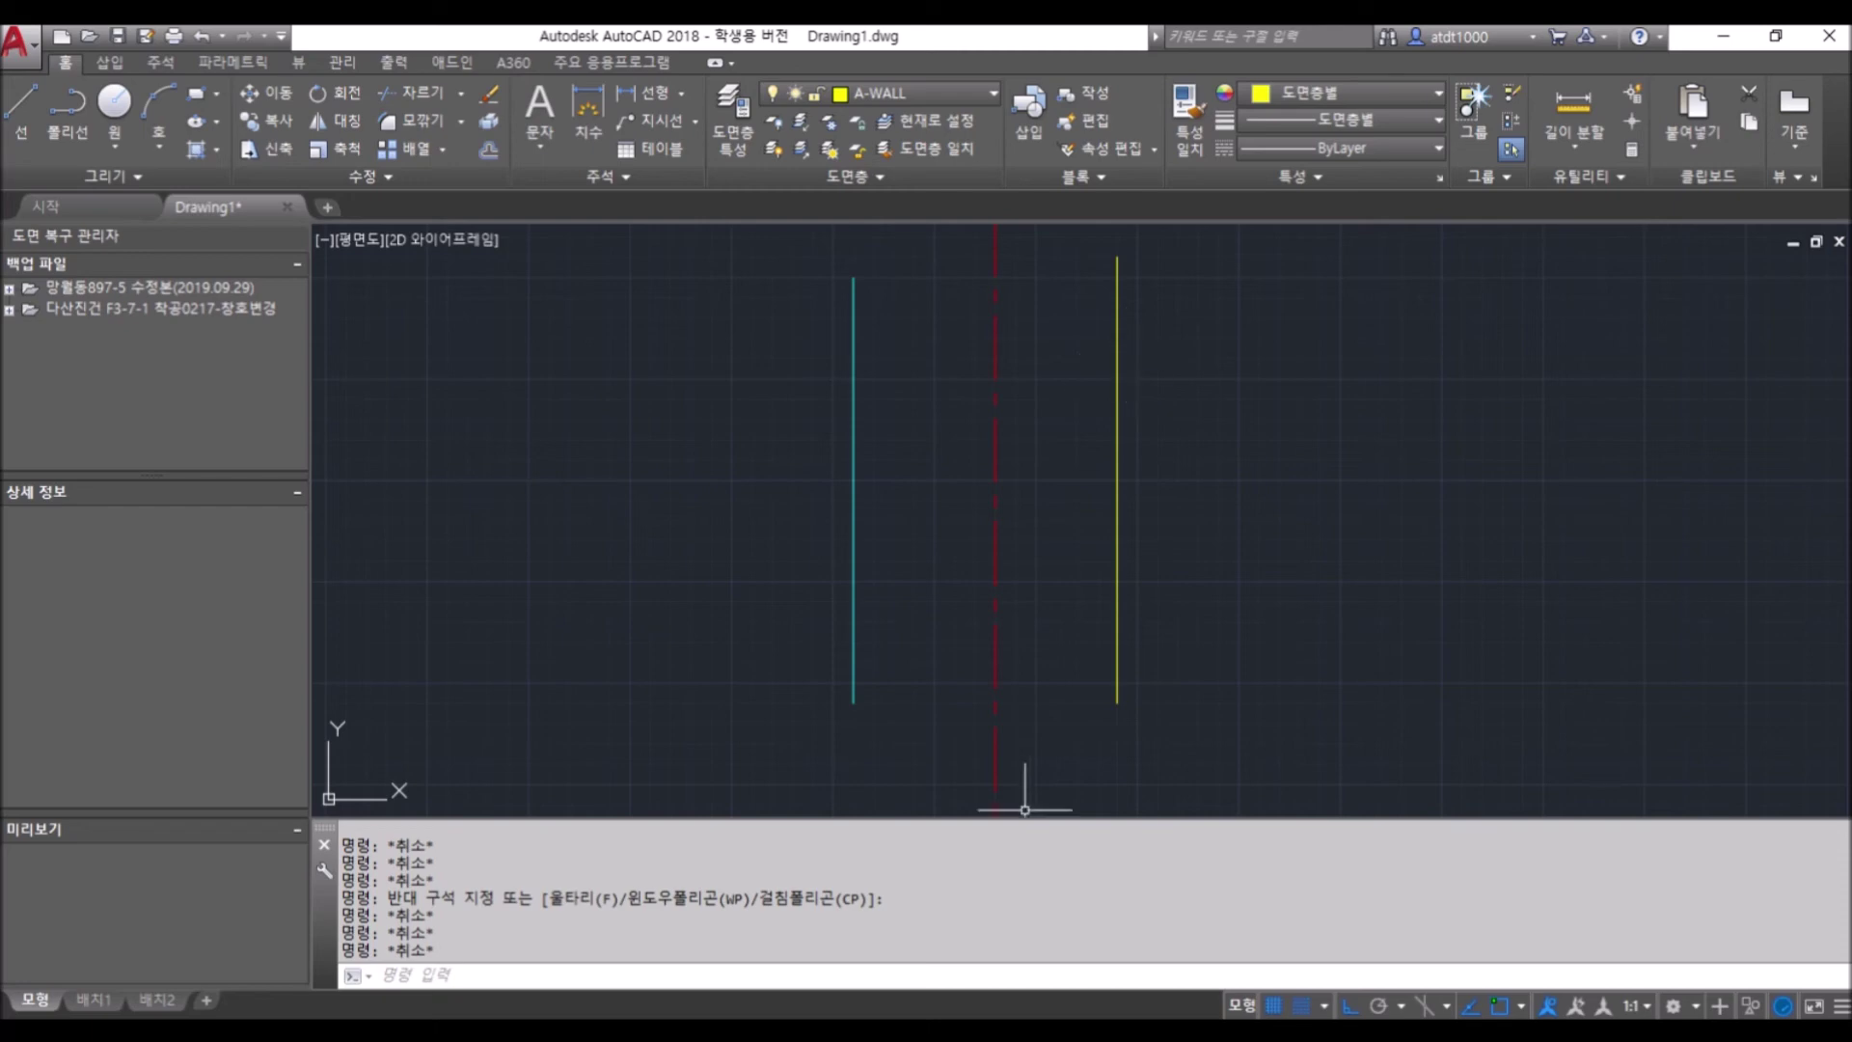
Open Notepad, note "특성 일치 (MA)" and ": Match Properties", and switch back to AutoCAD
key(super)
text(메)
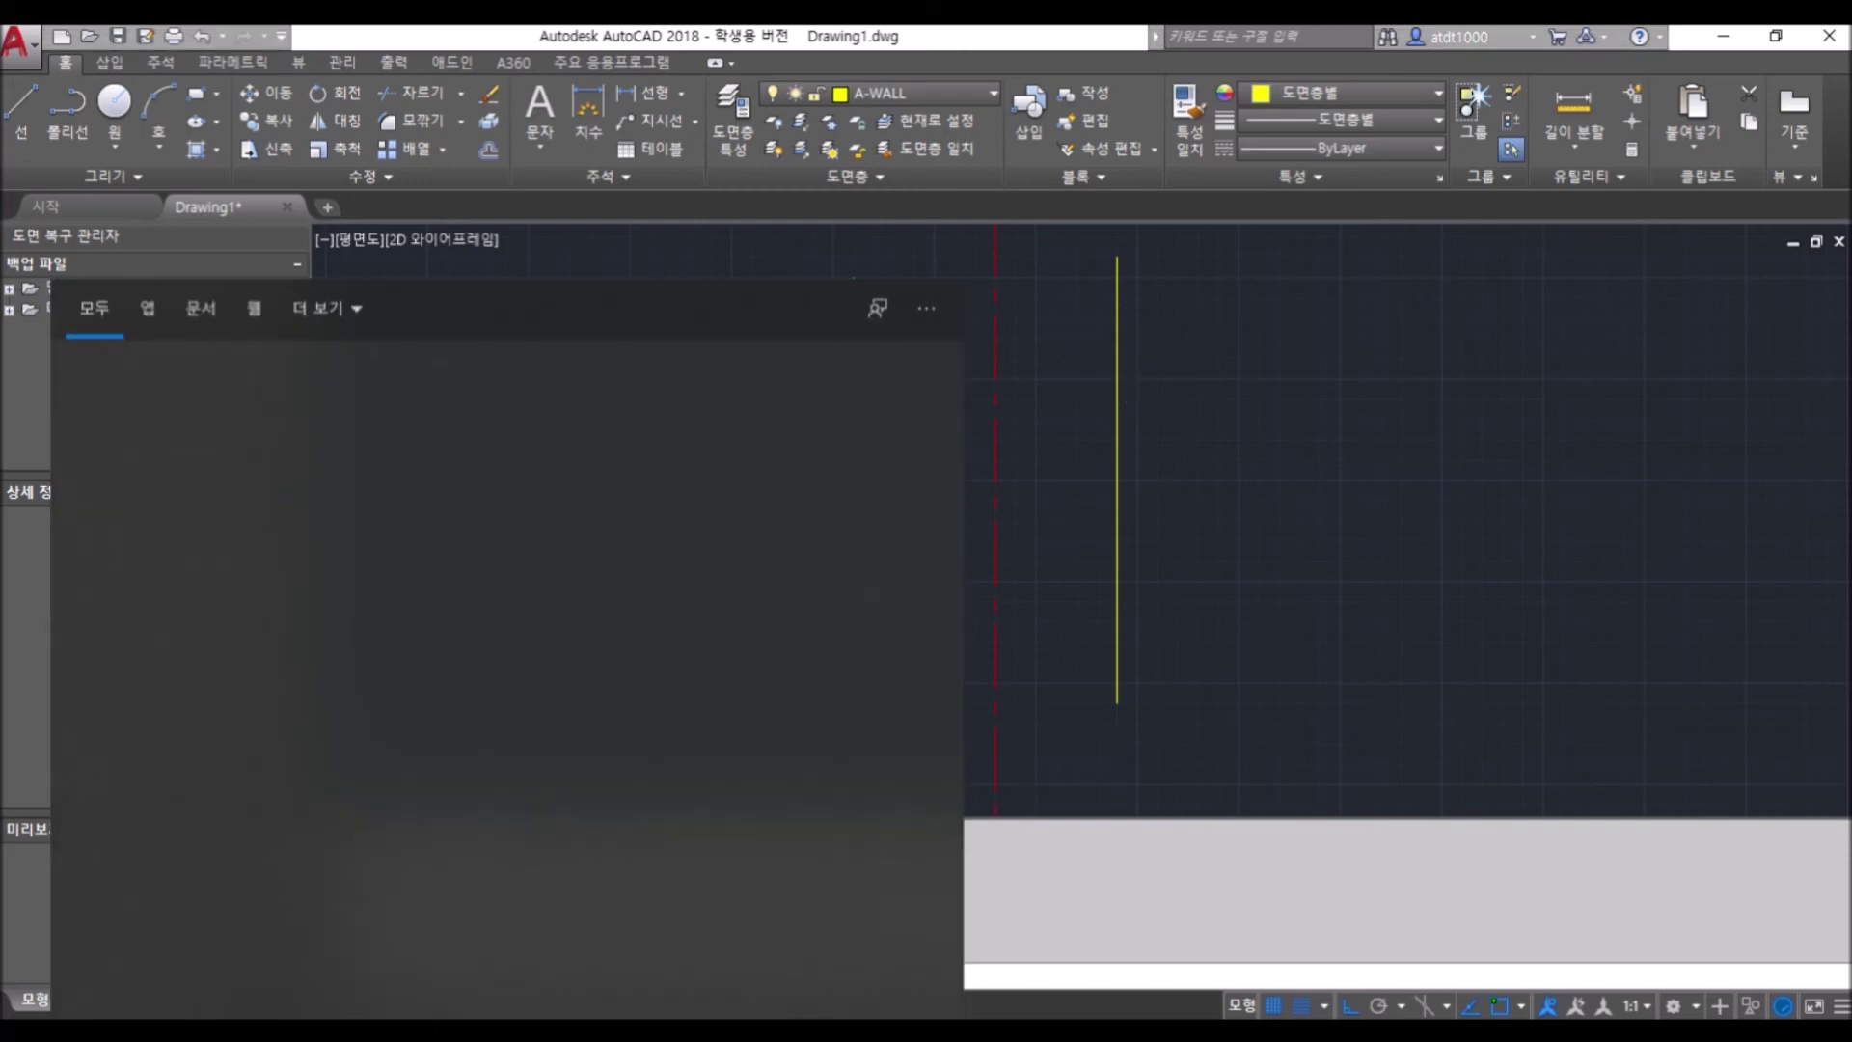
text(모장)
key(Return)
text(XM)
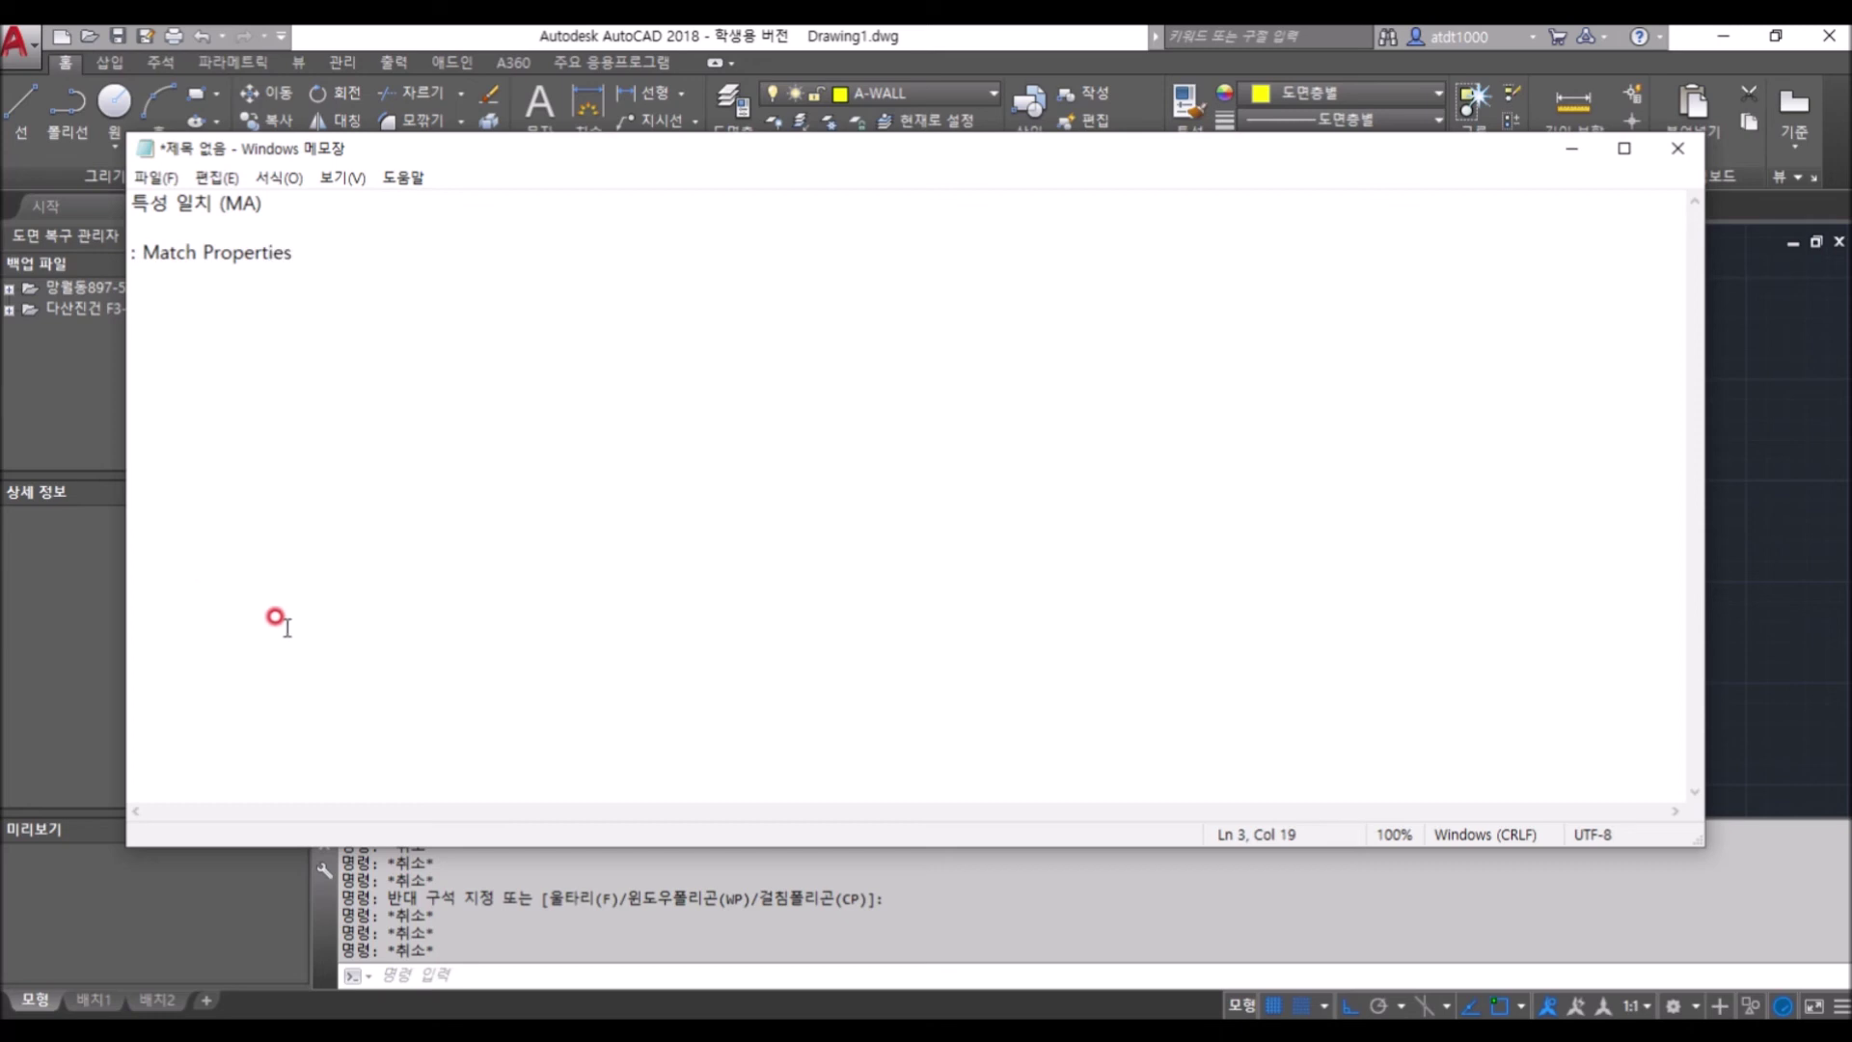
drag(343, 340, 87, 314)
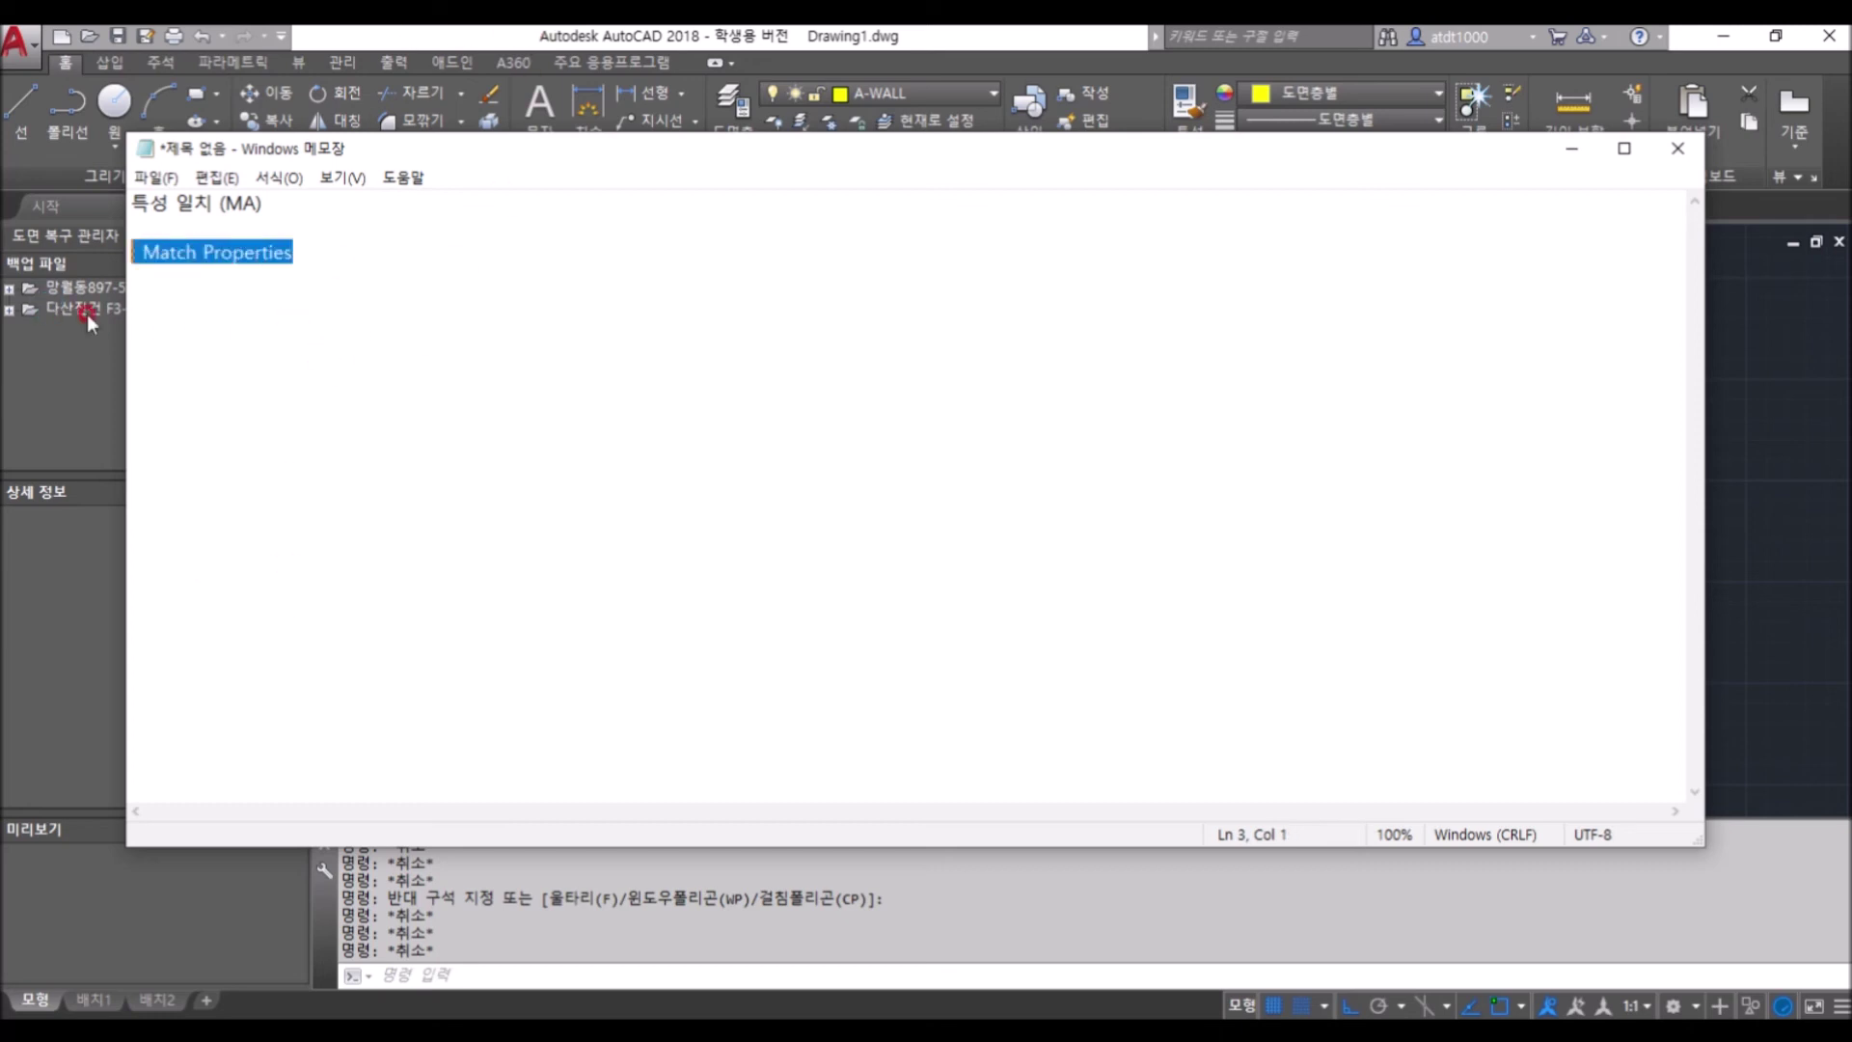
click(509, 35)
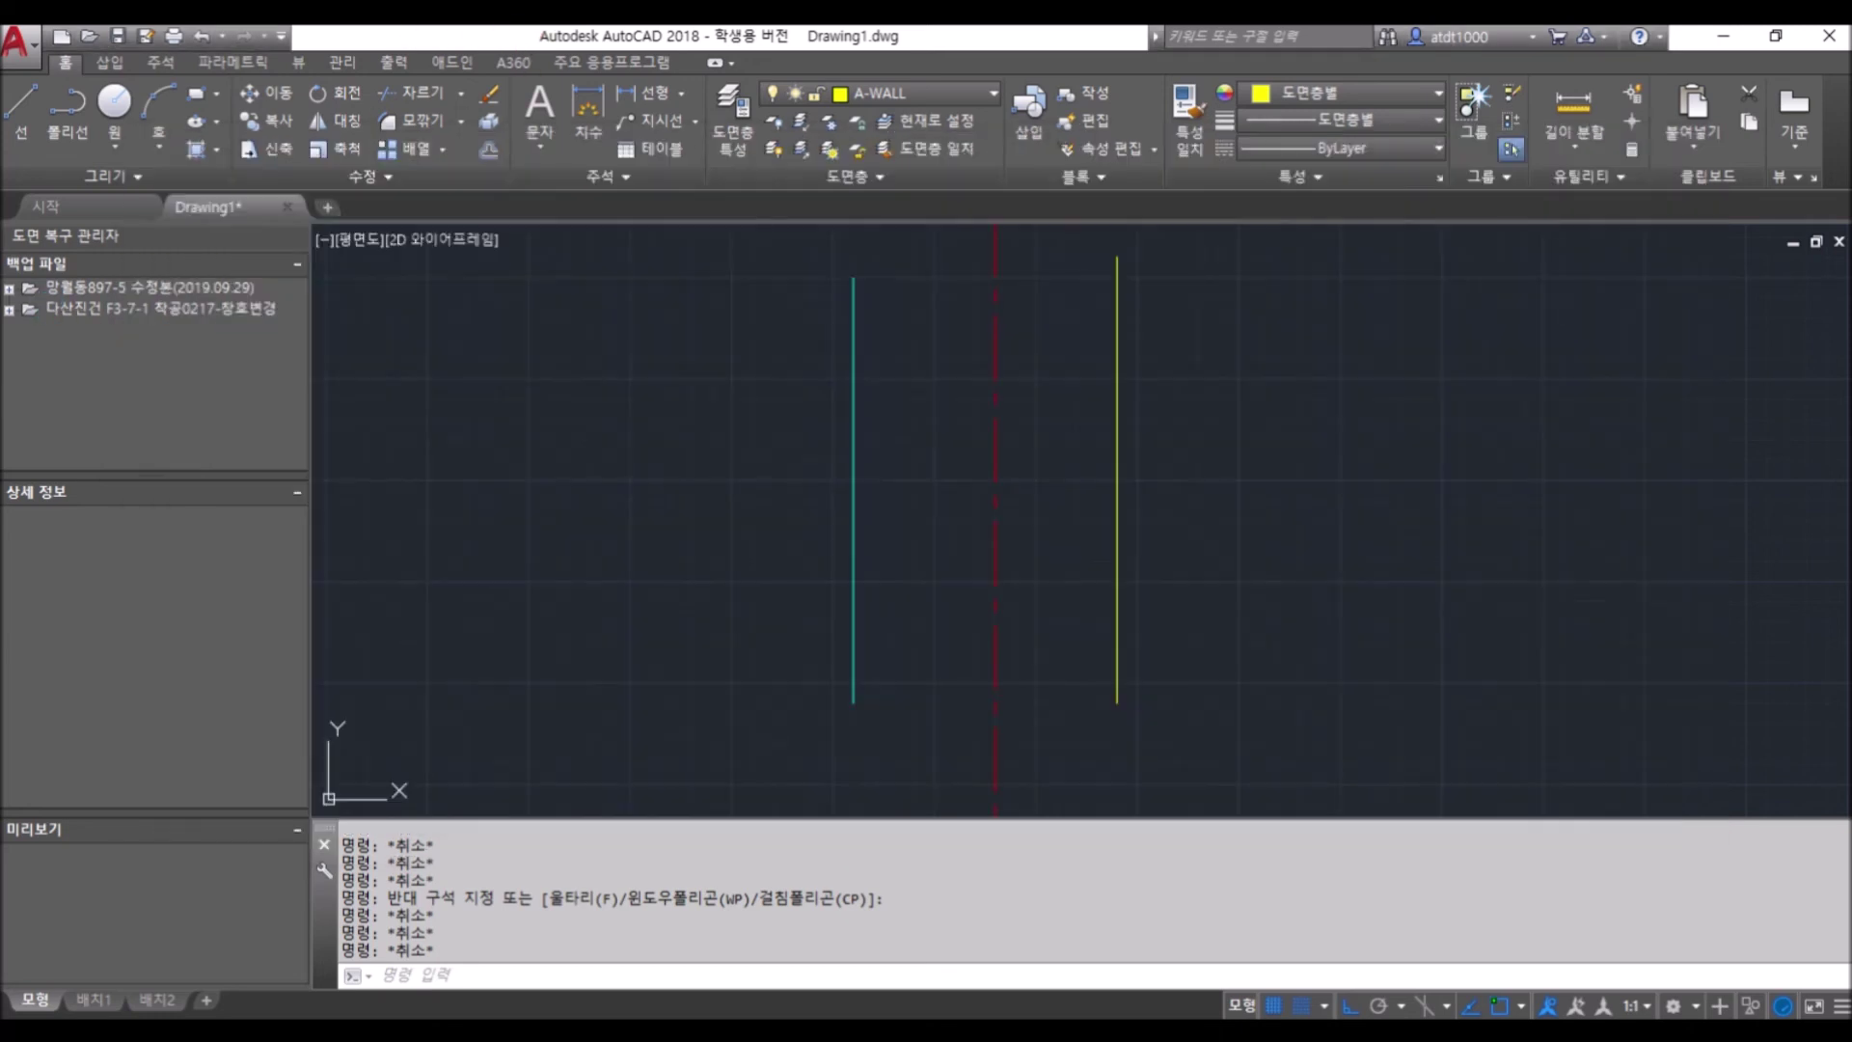
Draw a horizontal line on A-WALL to the right of the yellow vertical line and erase it
key(Escape)
key(Escape)
key(Escape)
scroll(1087, 405, down, 2)
scroll(1062, 393, up, 2)
text(l)
key(Return)
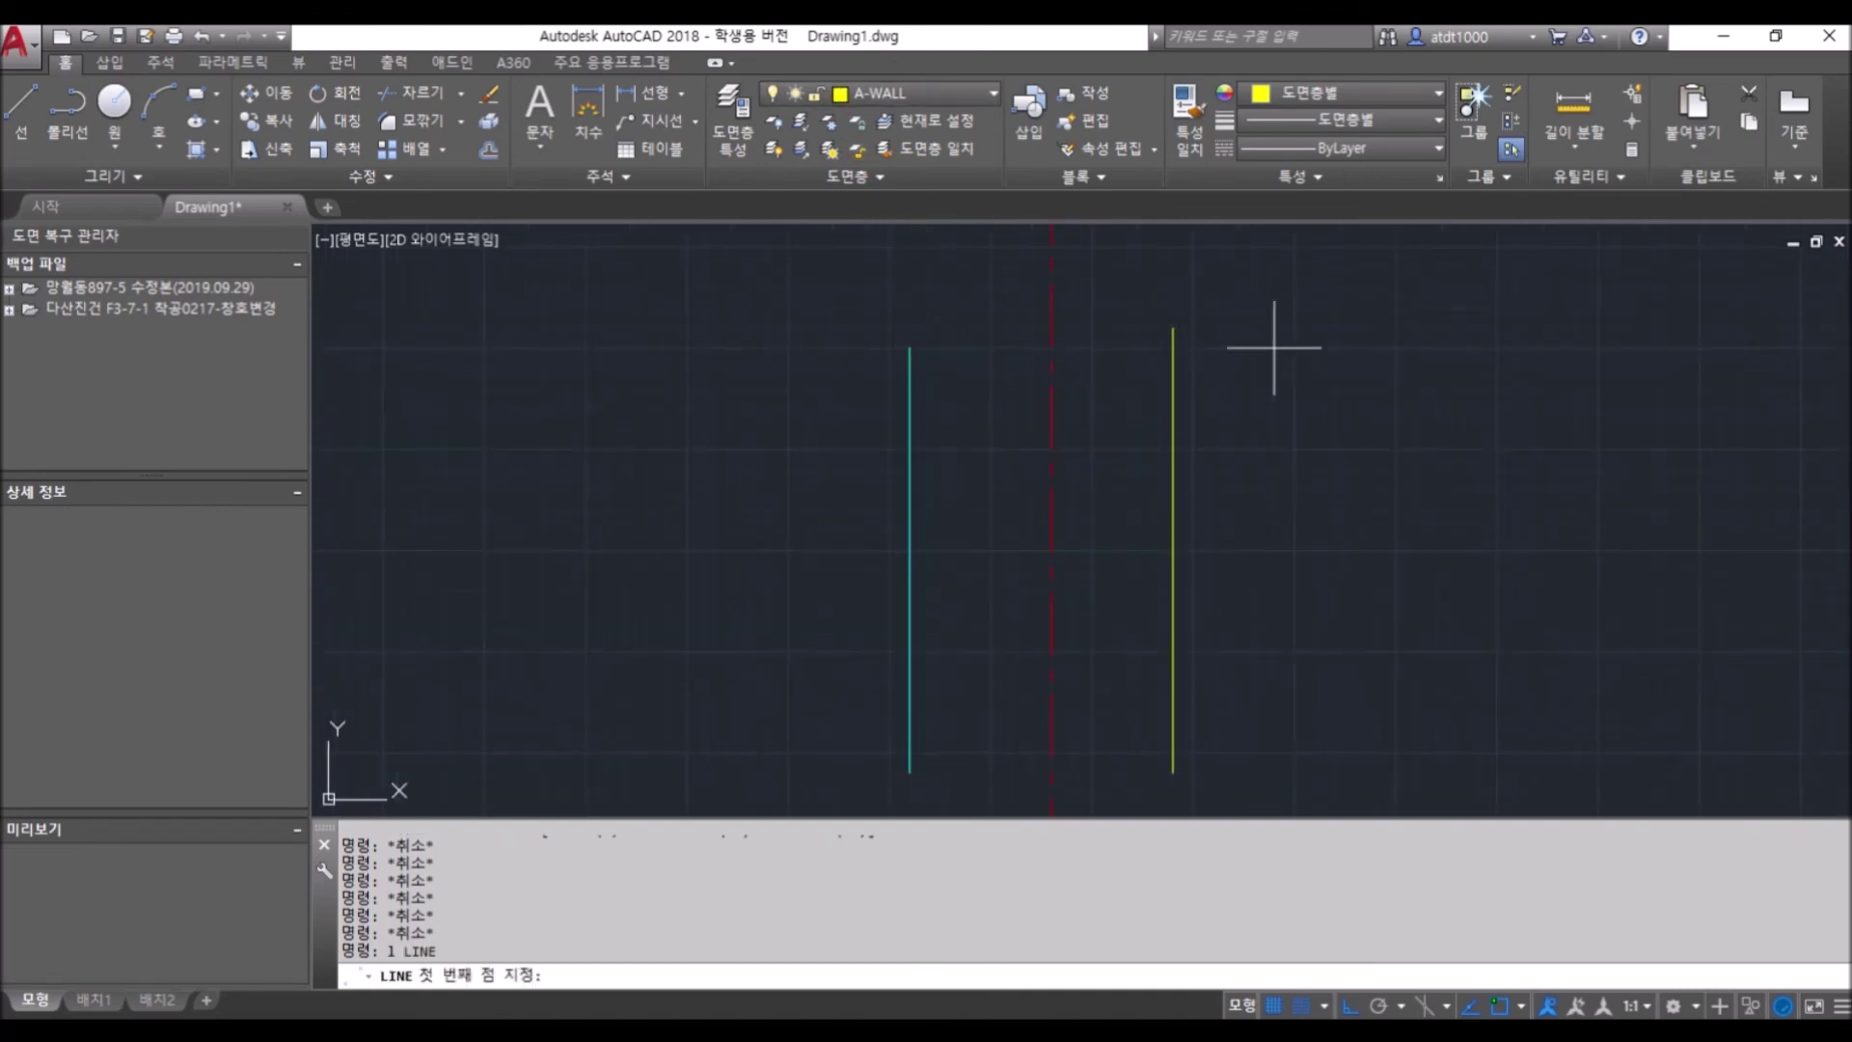
click(1233, 367)
click(1541, 540)
key(Escape)
middle_drag(1273, 427, 1101, 401)
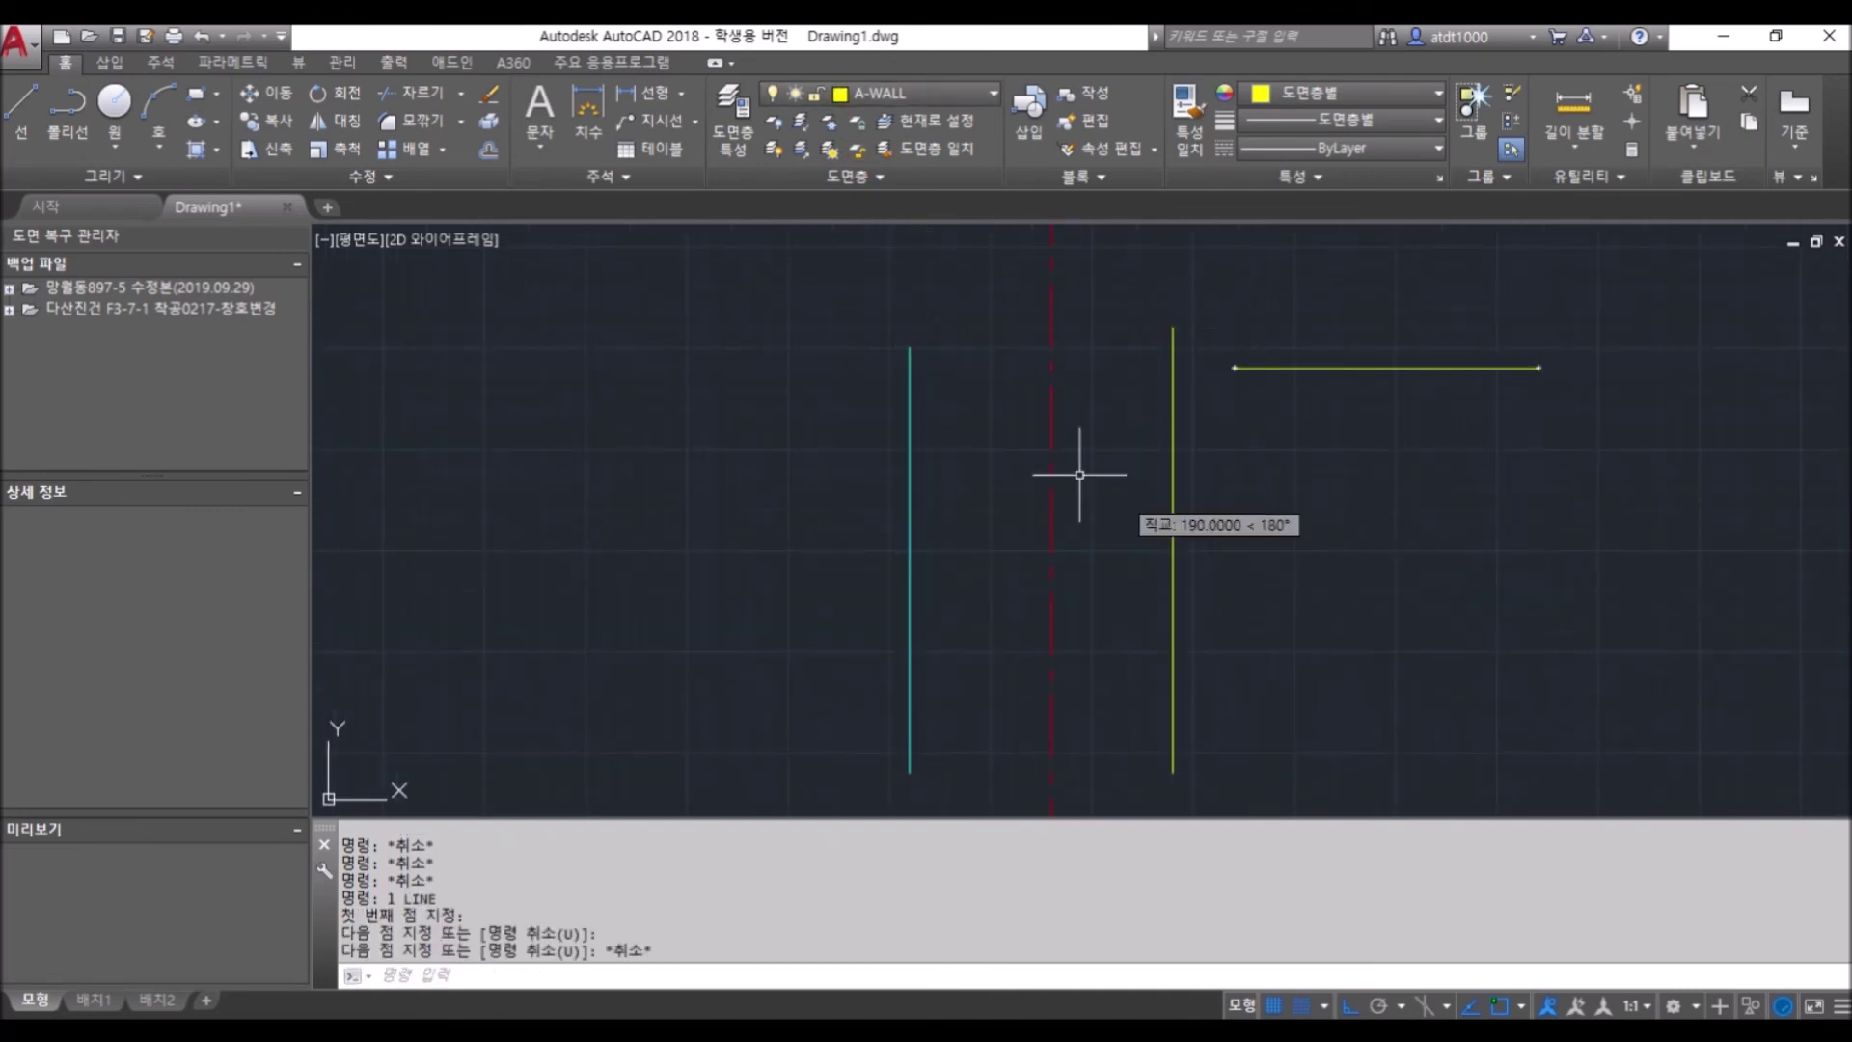
click(1179, 343)
key(Delete)
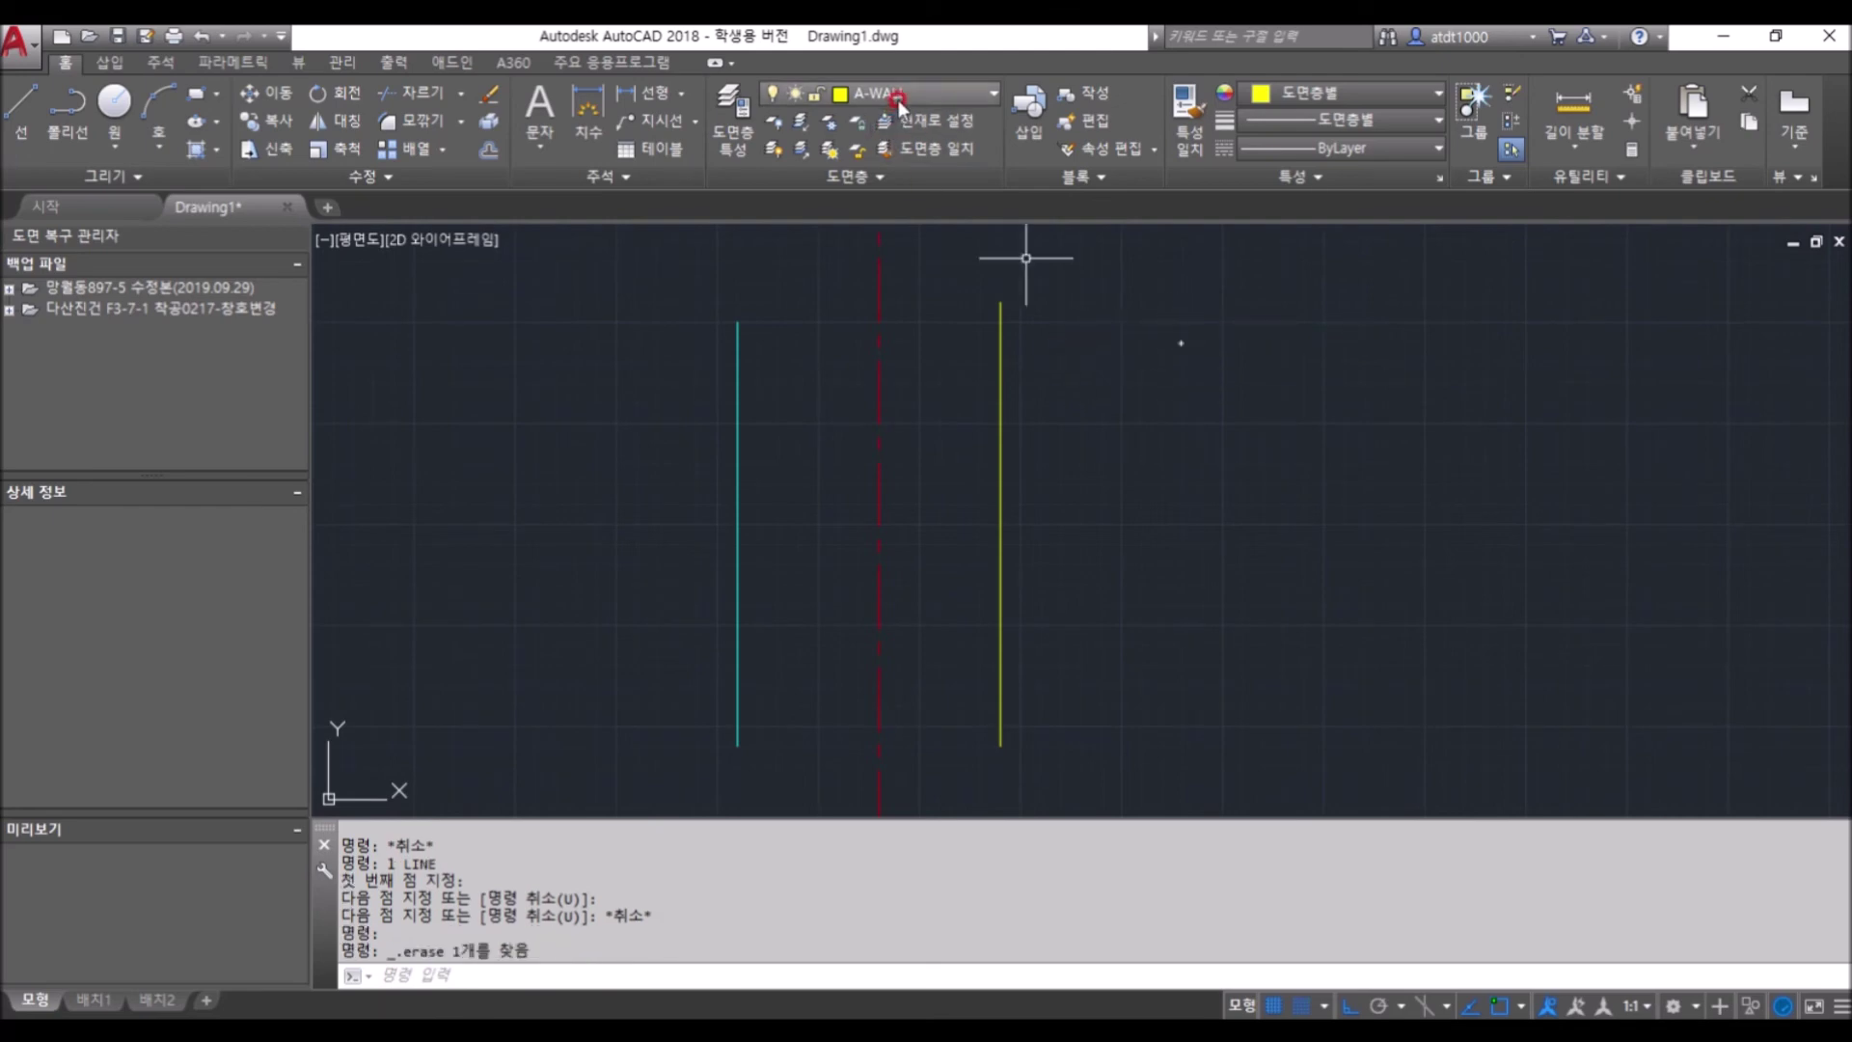
Make A-GRID the current layer
click(926, 92)
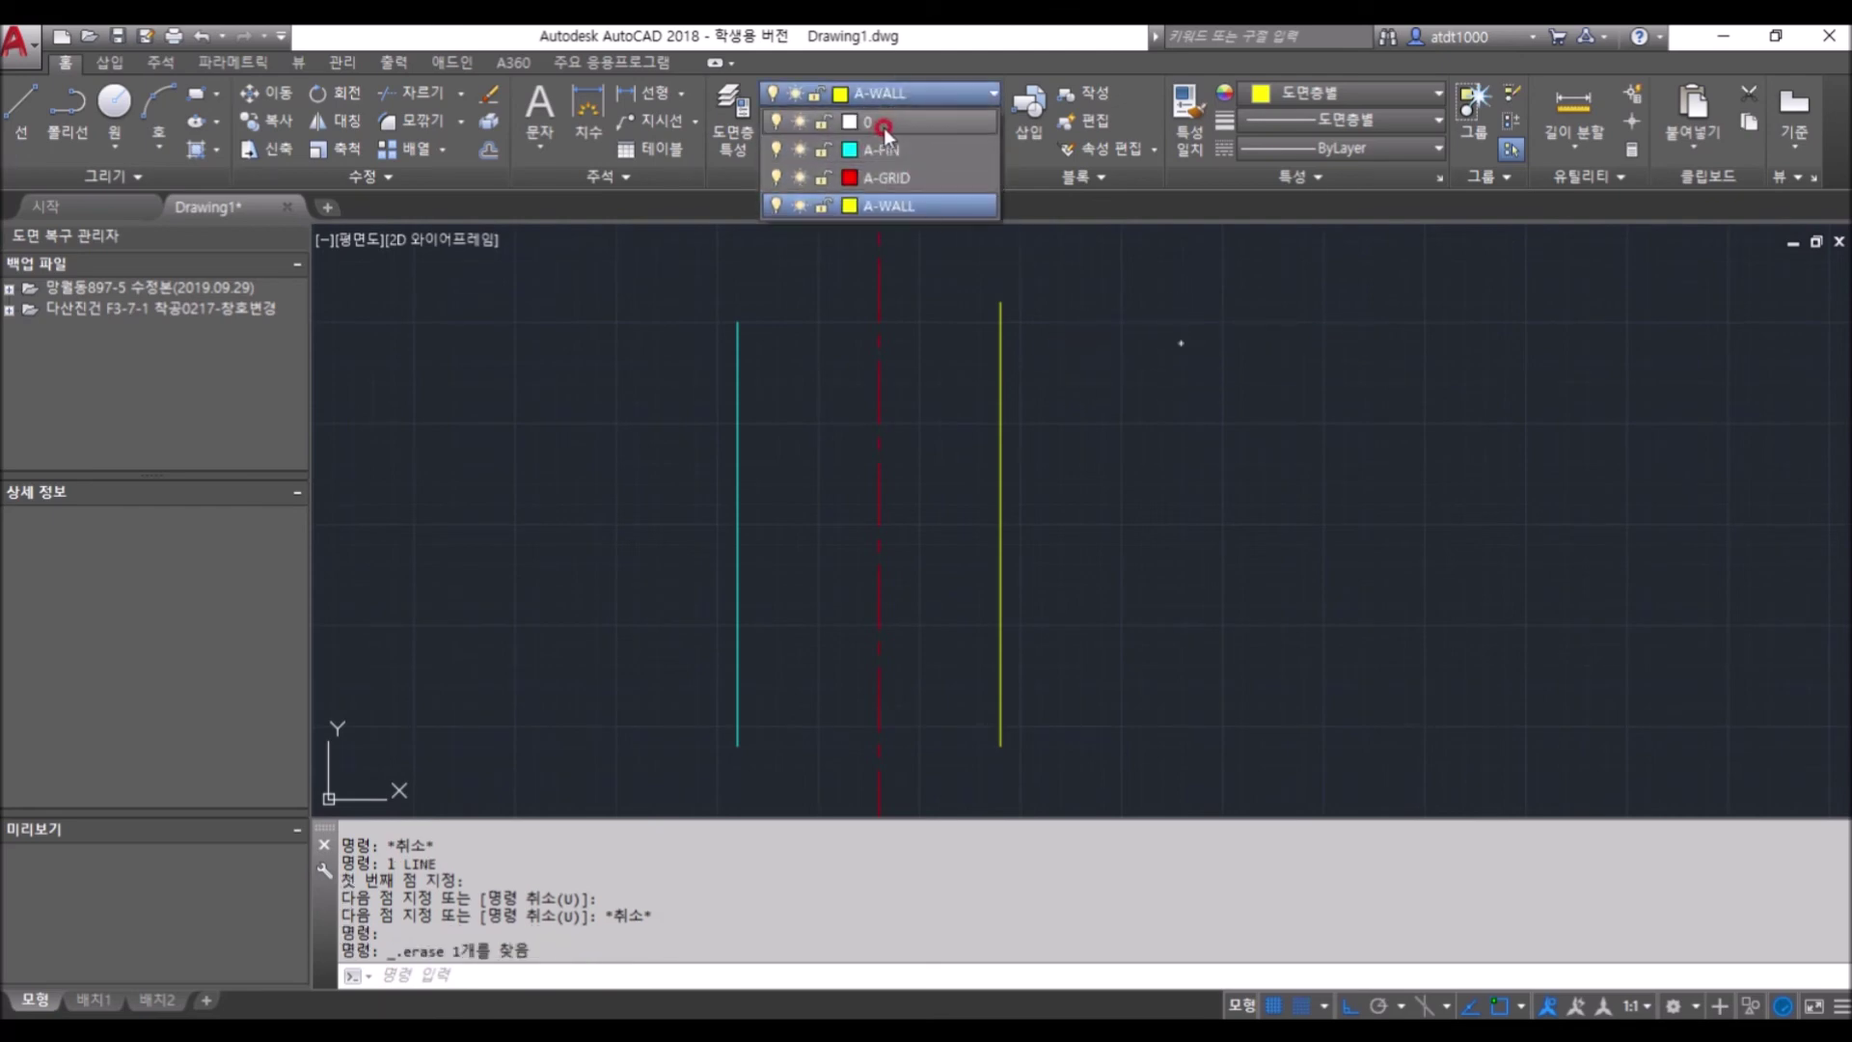
click(884, 121)
scroll(979, 289, down, 1)
scroll(993, 208, up, 1)
click(885, 95)
click(899, 177)
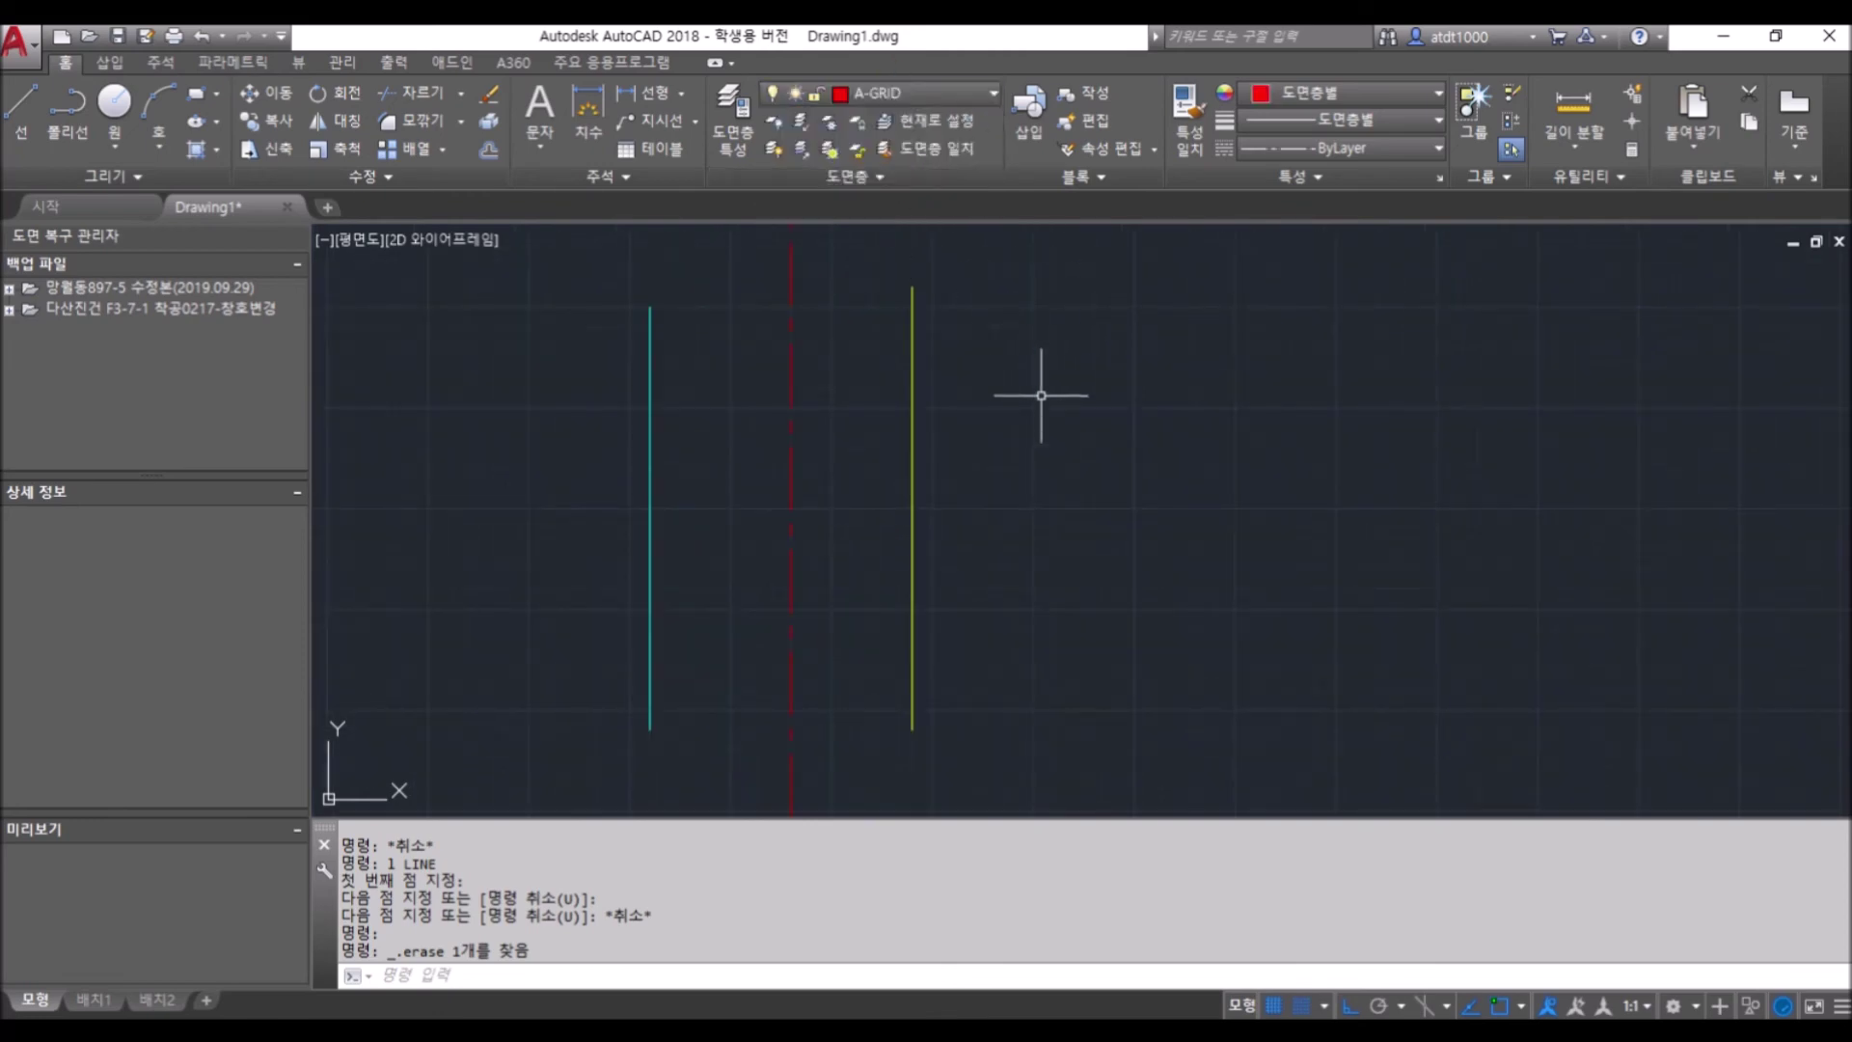
key(space)
click(1100, 293)
click(1069, 570)
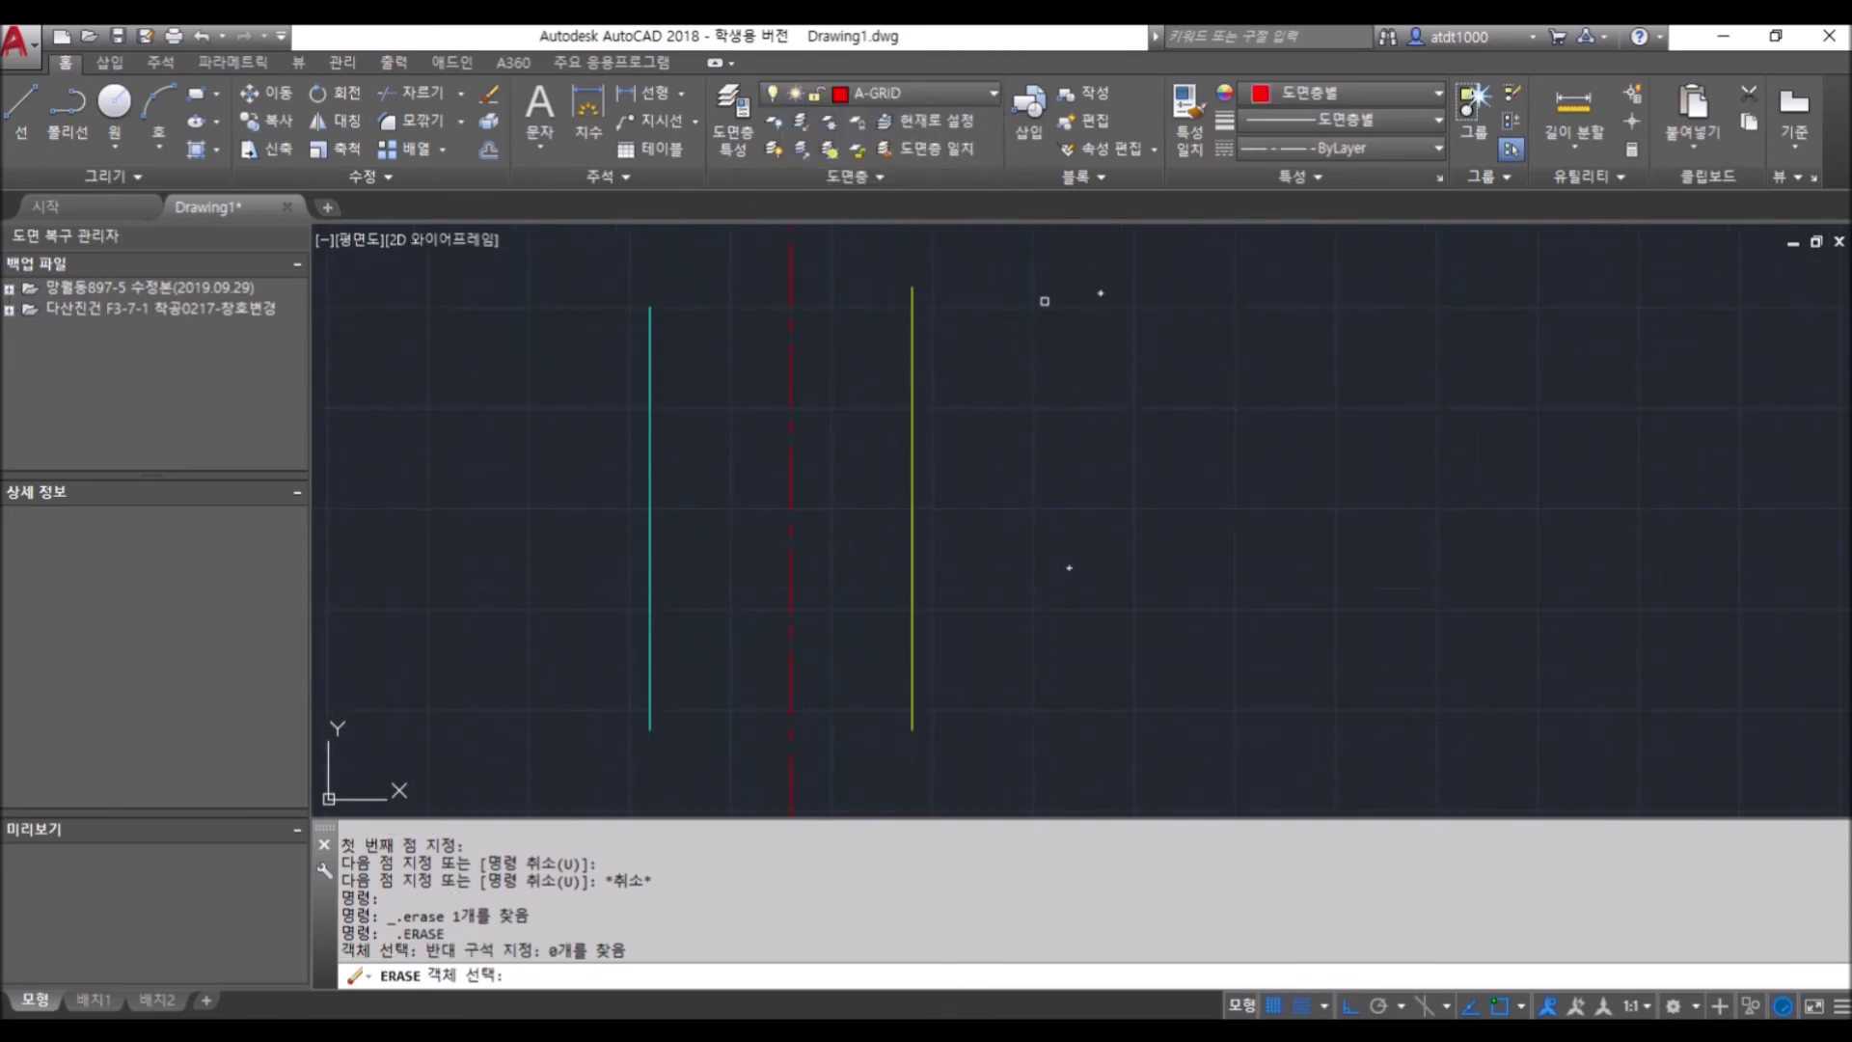
key(Escape)
key(Escape)
Draw a vertical line about 190 units long on A-GRID, to the right of the yellow vertical line
text(line)
key(Return)
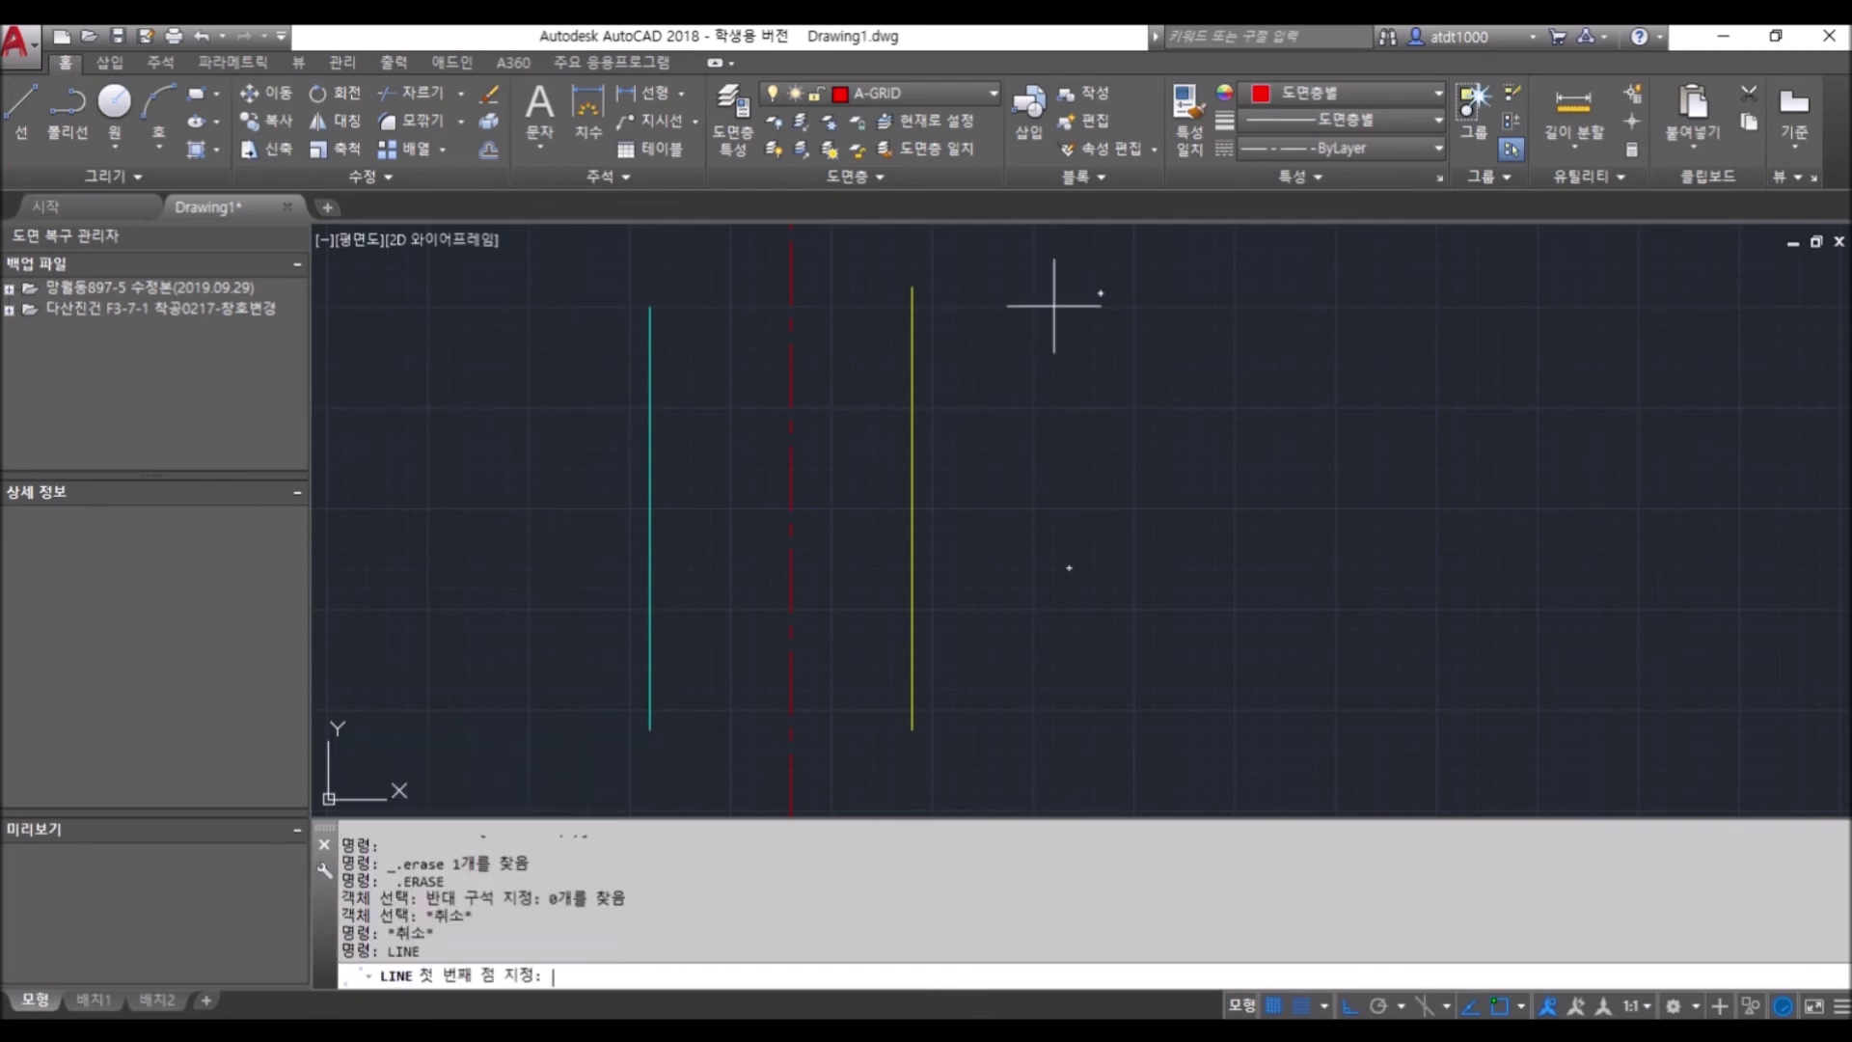
click(1054, 305)
click(998, 687)
key(Escape)
Draw two parallel horizontal lines on A-GRID, one above the other, to the right of the new vertical line
scroll(1097, 579, down, 1)
key(space)
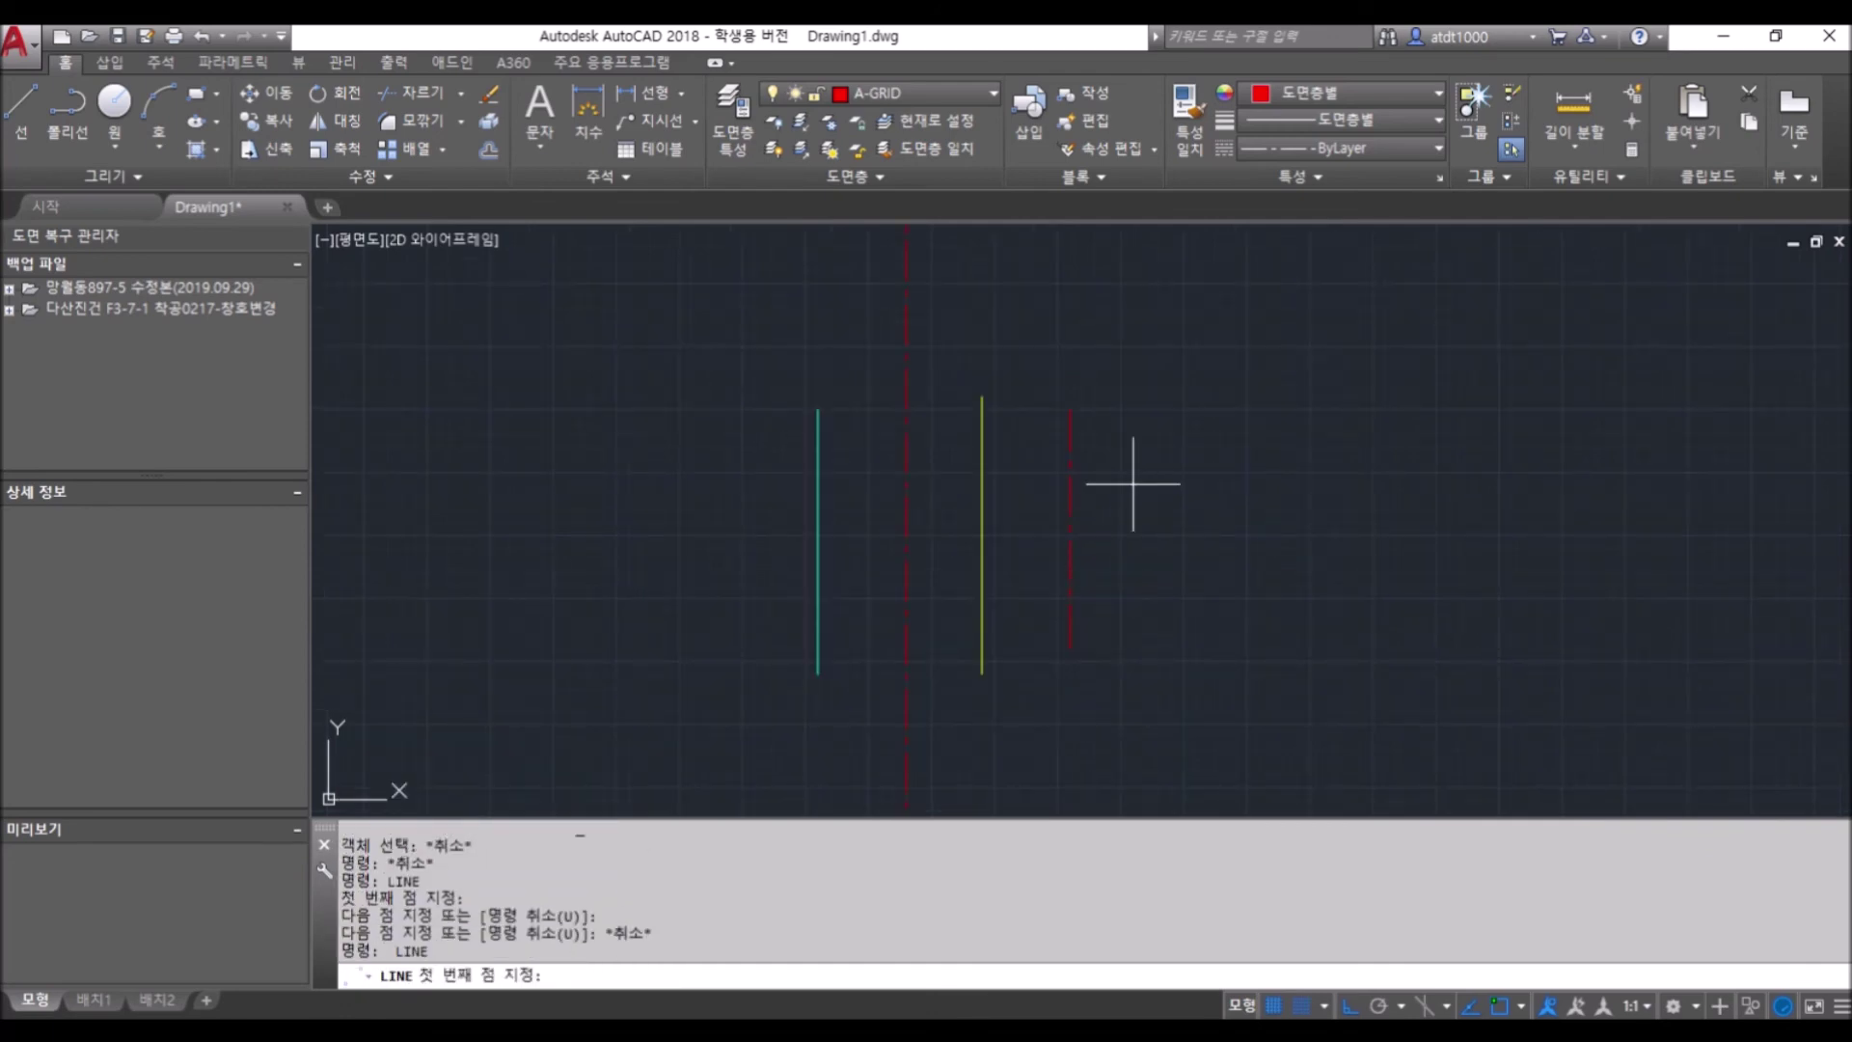
click(1133, 483)
click(1322, 504)
key(Escape)
scroll(1149, 537, up, 2)
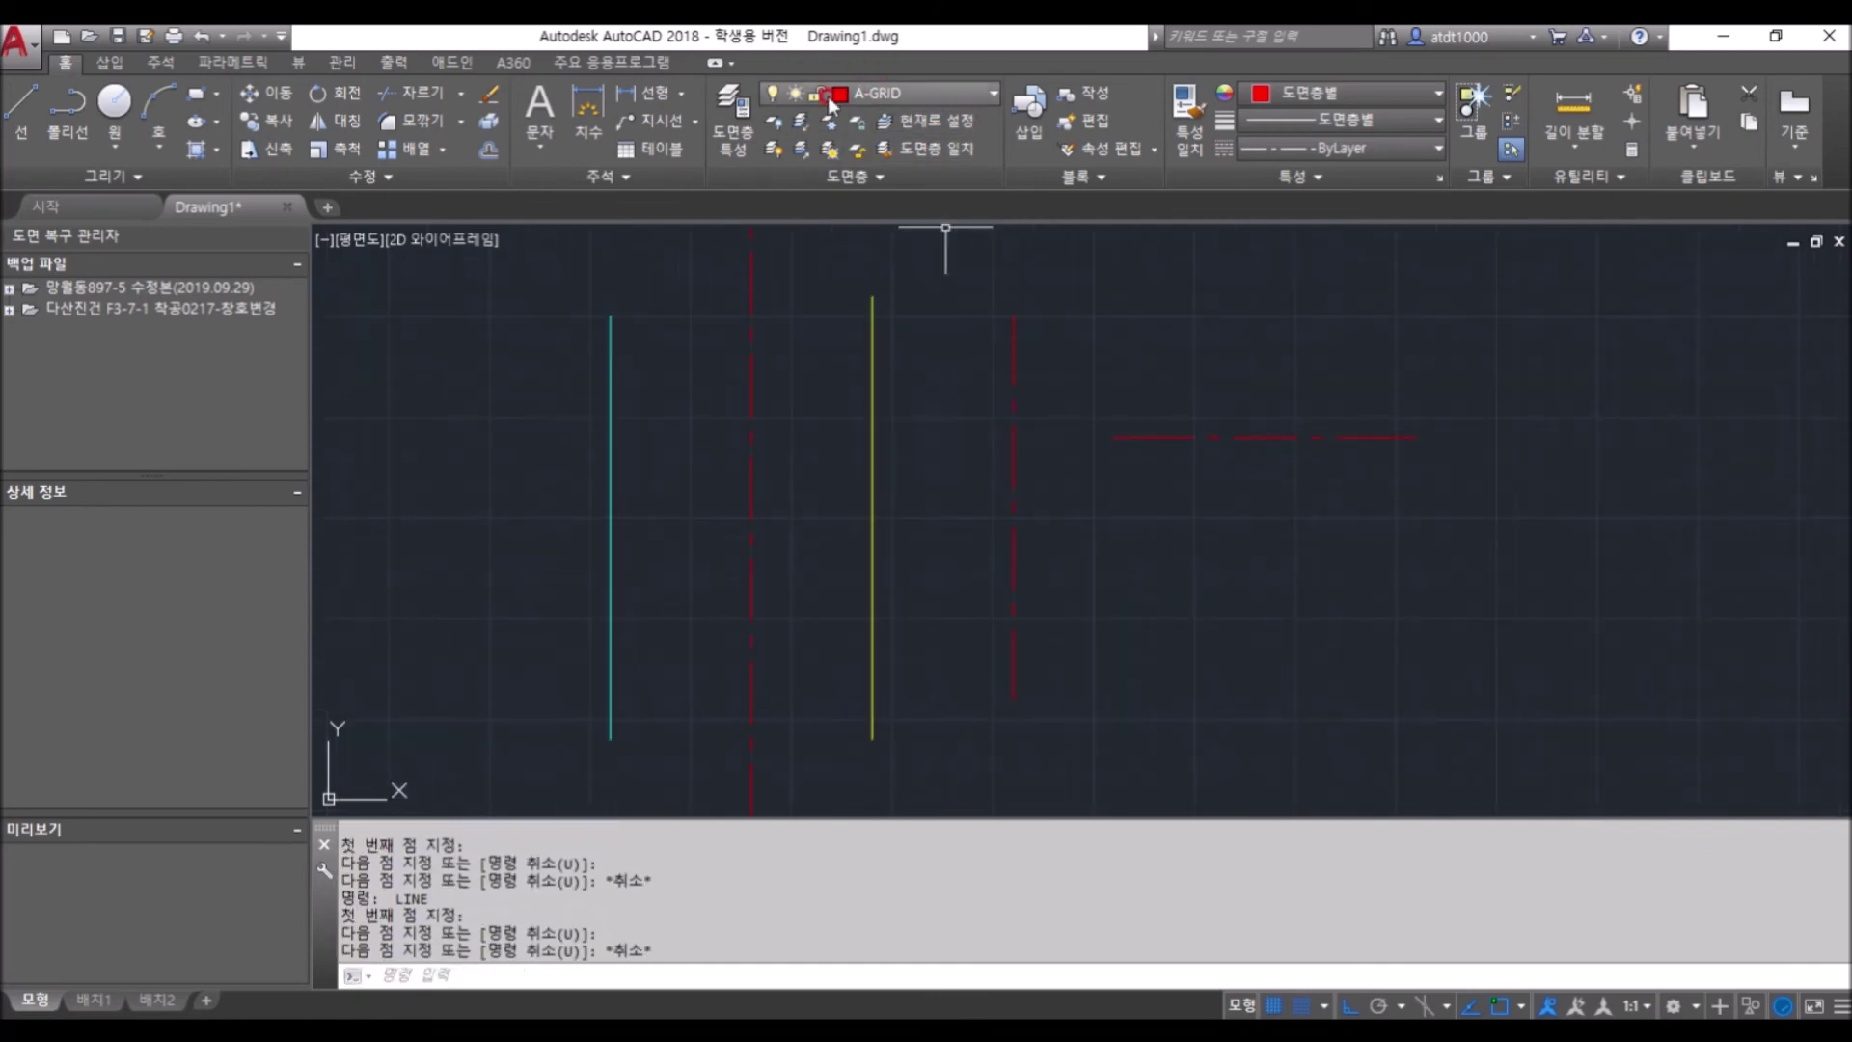
key(space)
click(1255, 295)
key(Escape)
key(space)
click(1114, 295)
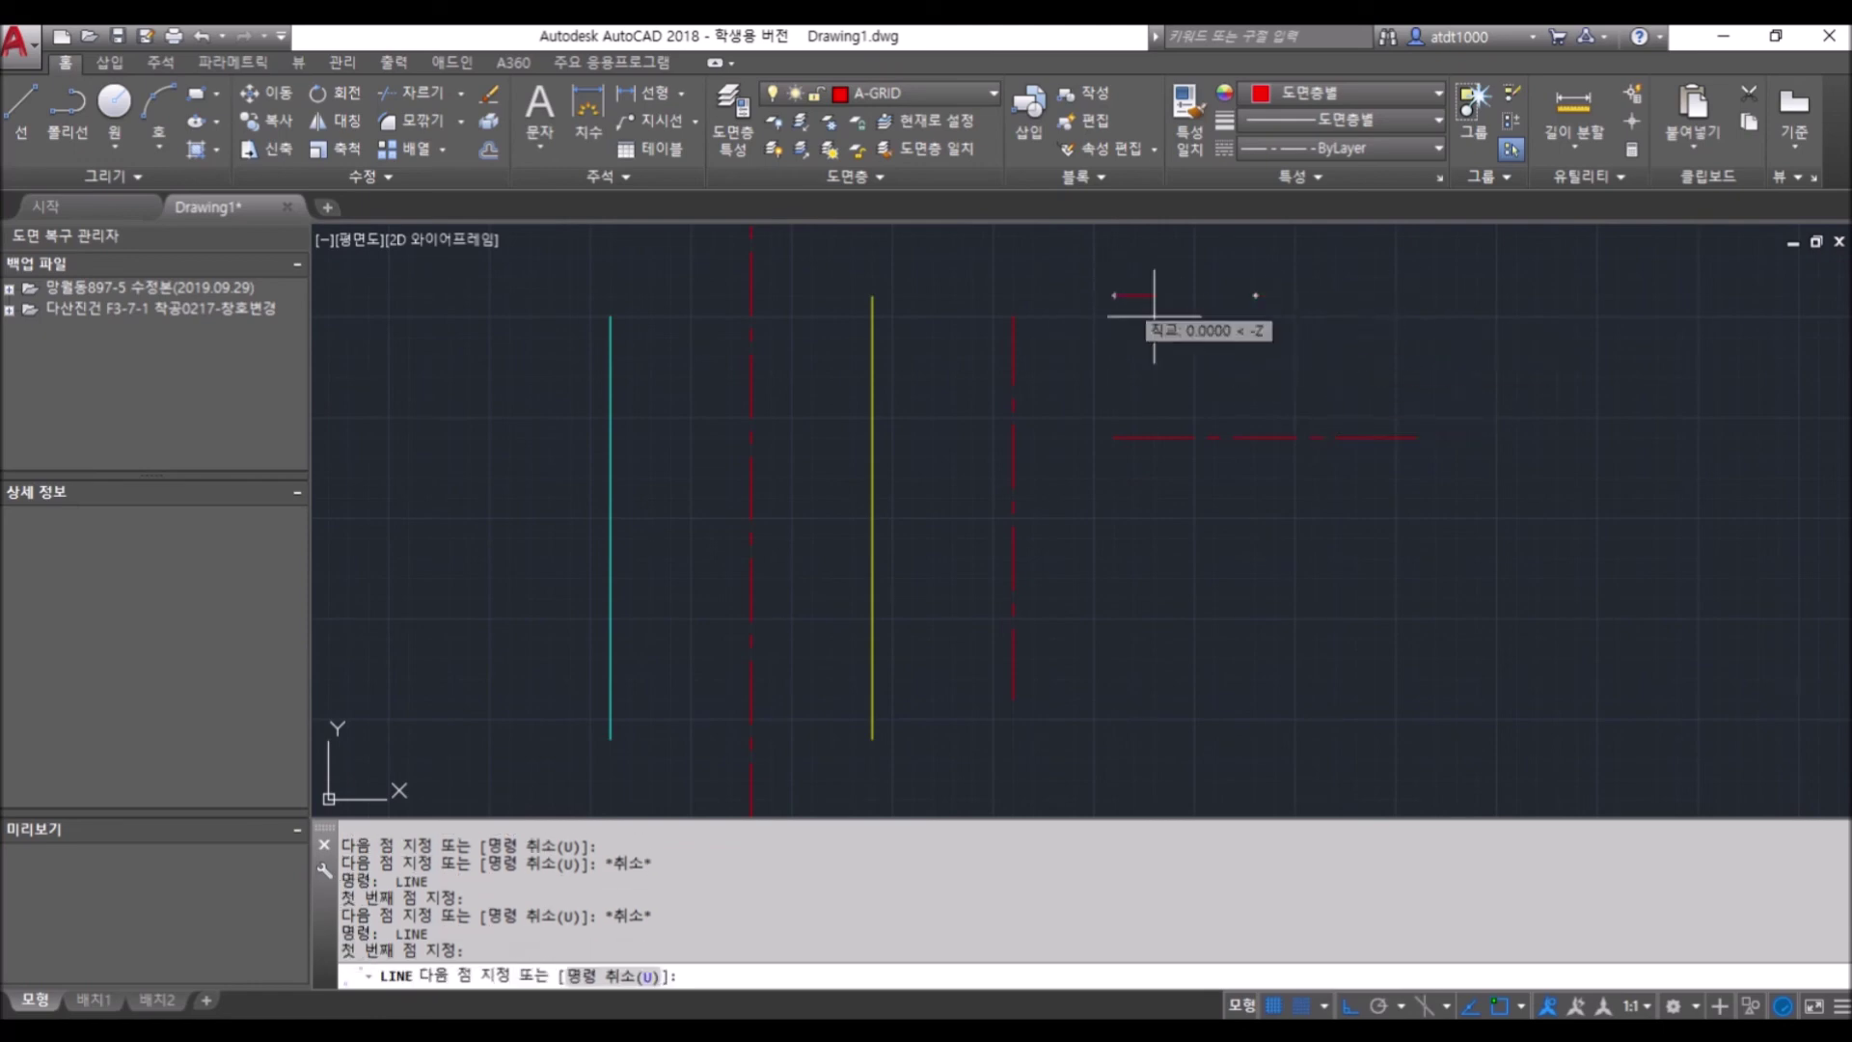
click(1410, 296)
key(Escape)
scroll(1275, 554, down, 1)
scroll(1177, 417, up, 1)
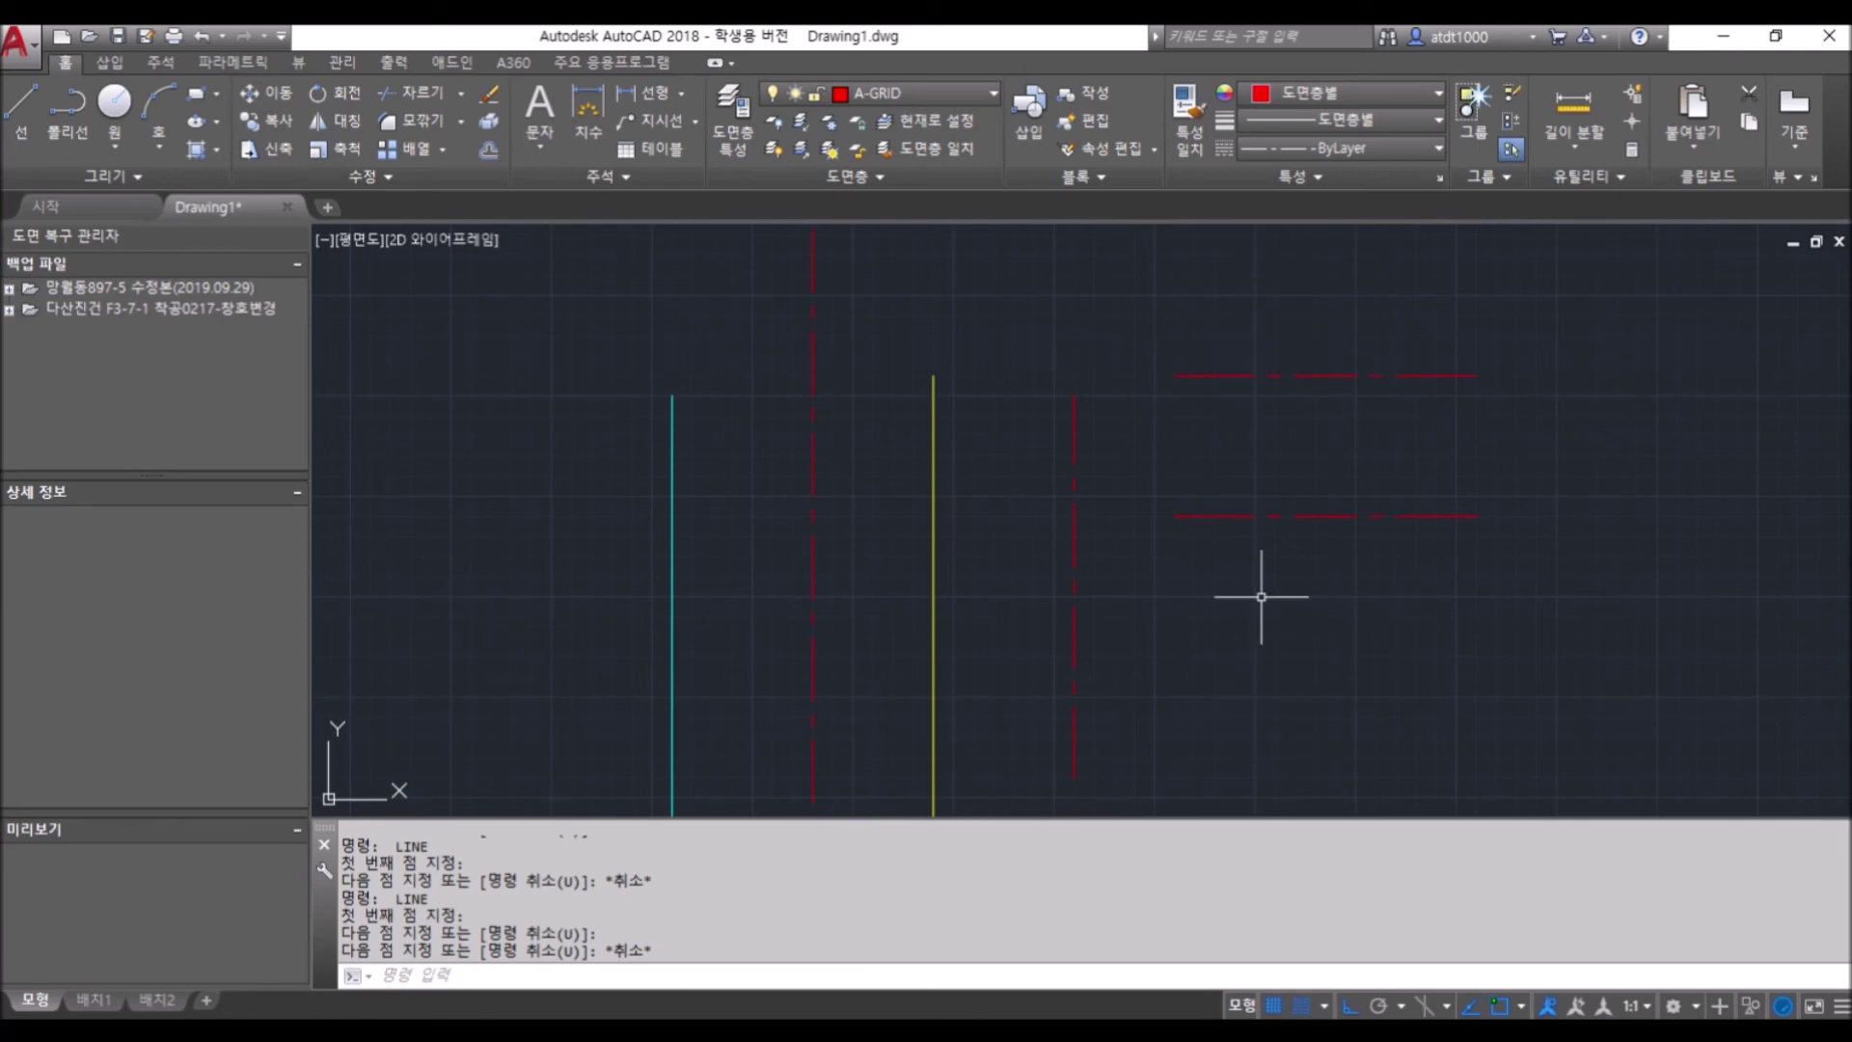
scroll(1289, 483, down, 1)
scroll(1292, 487, up, 1)
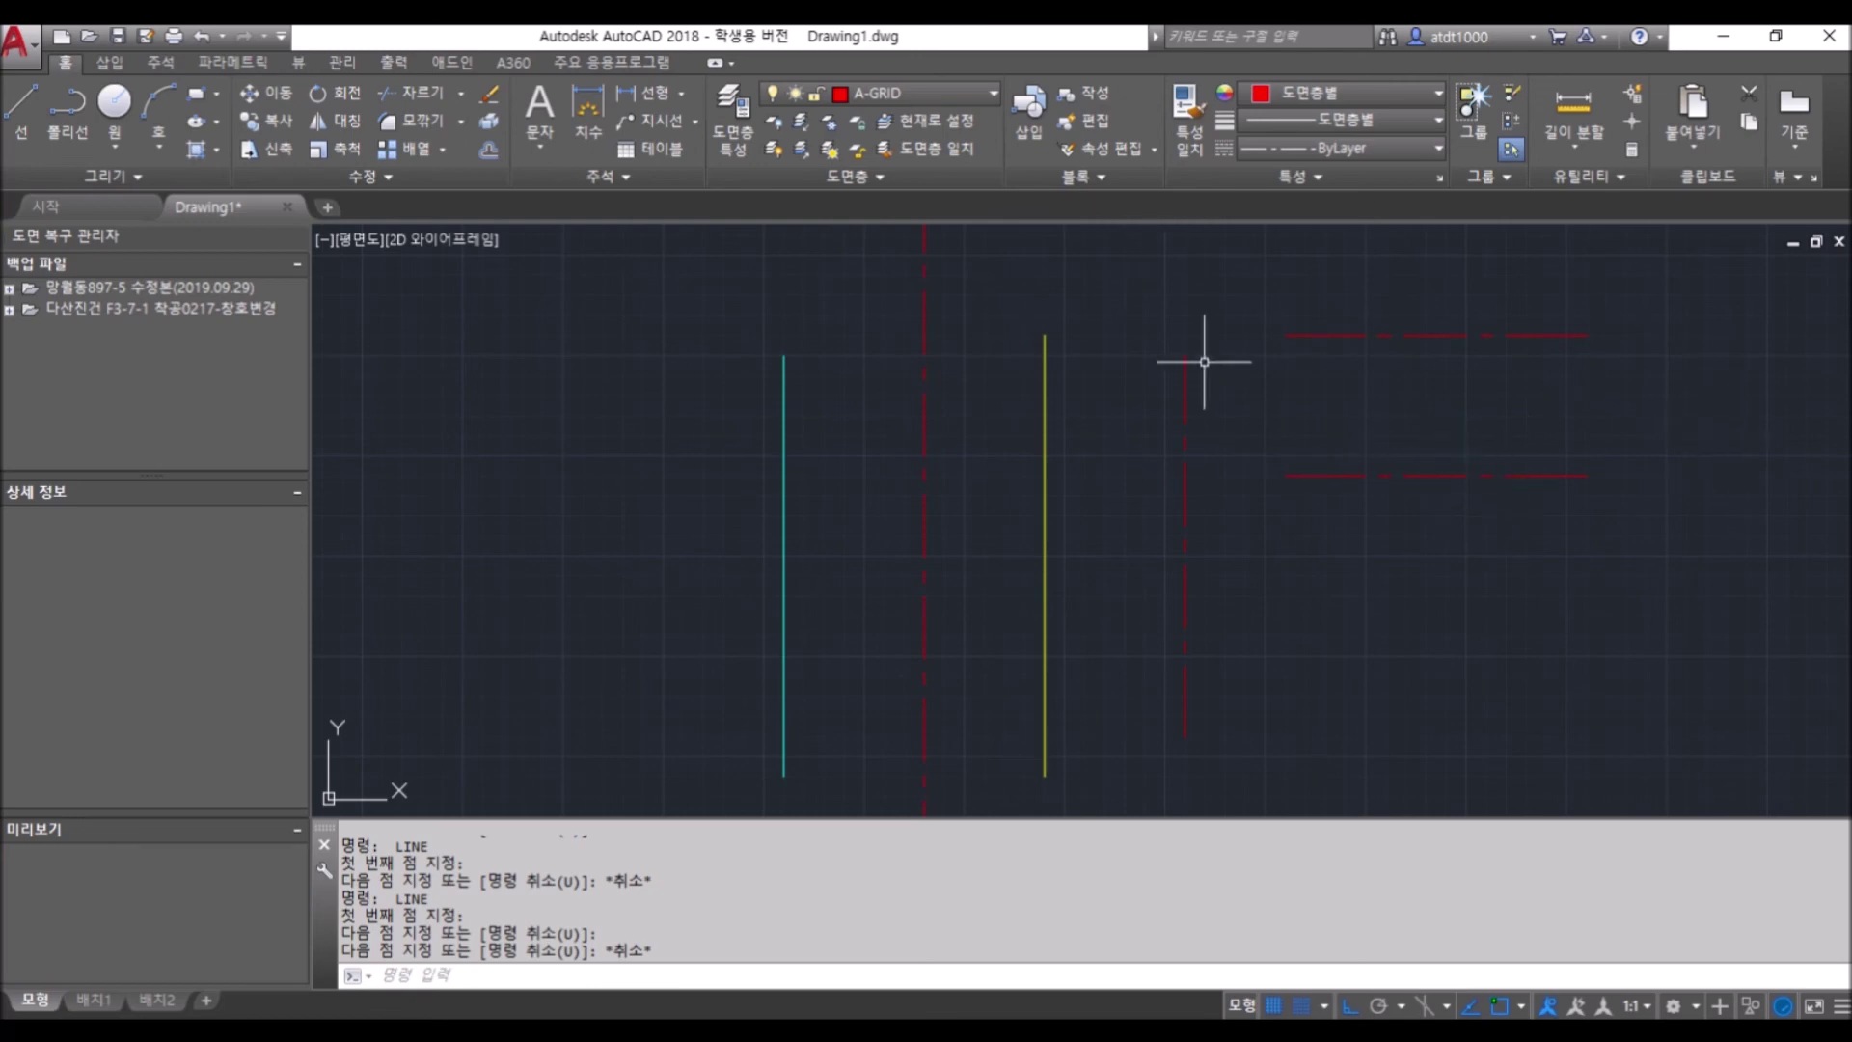
Try moving the three newly drawn A-GRID lines to the A-WALL layer, and undo the layer change
key(Escape)
key(Escape)
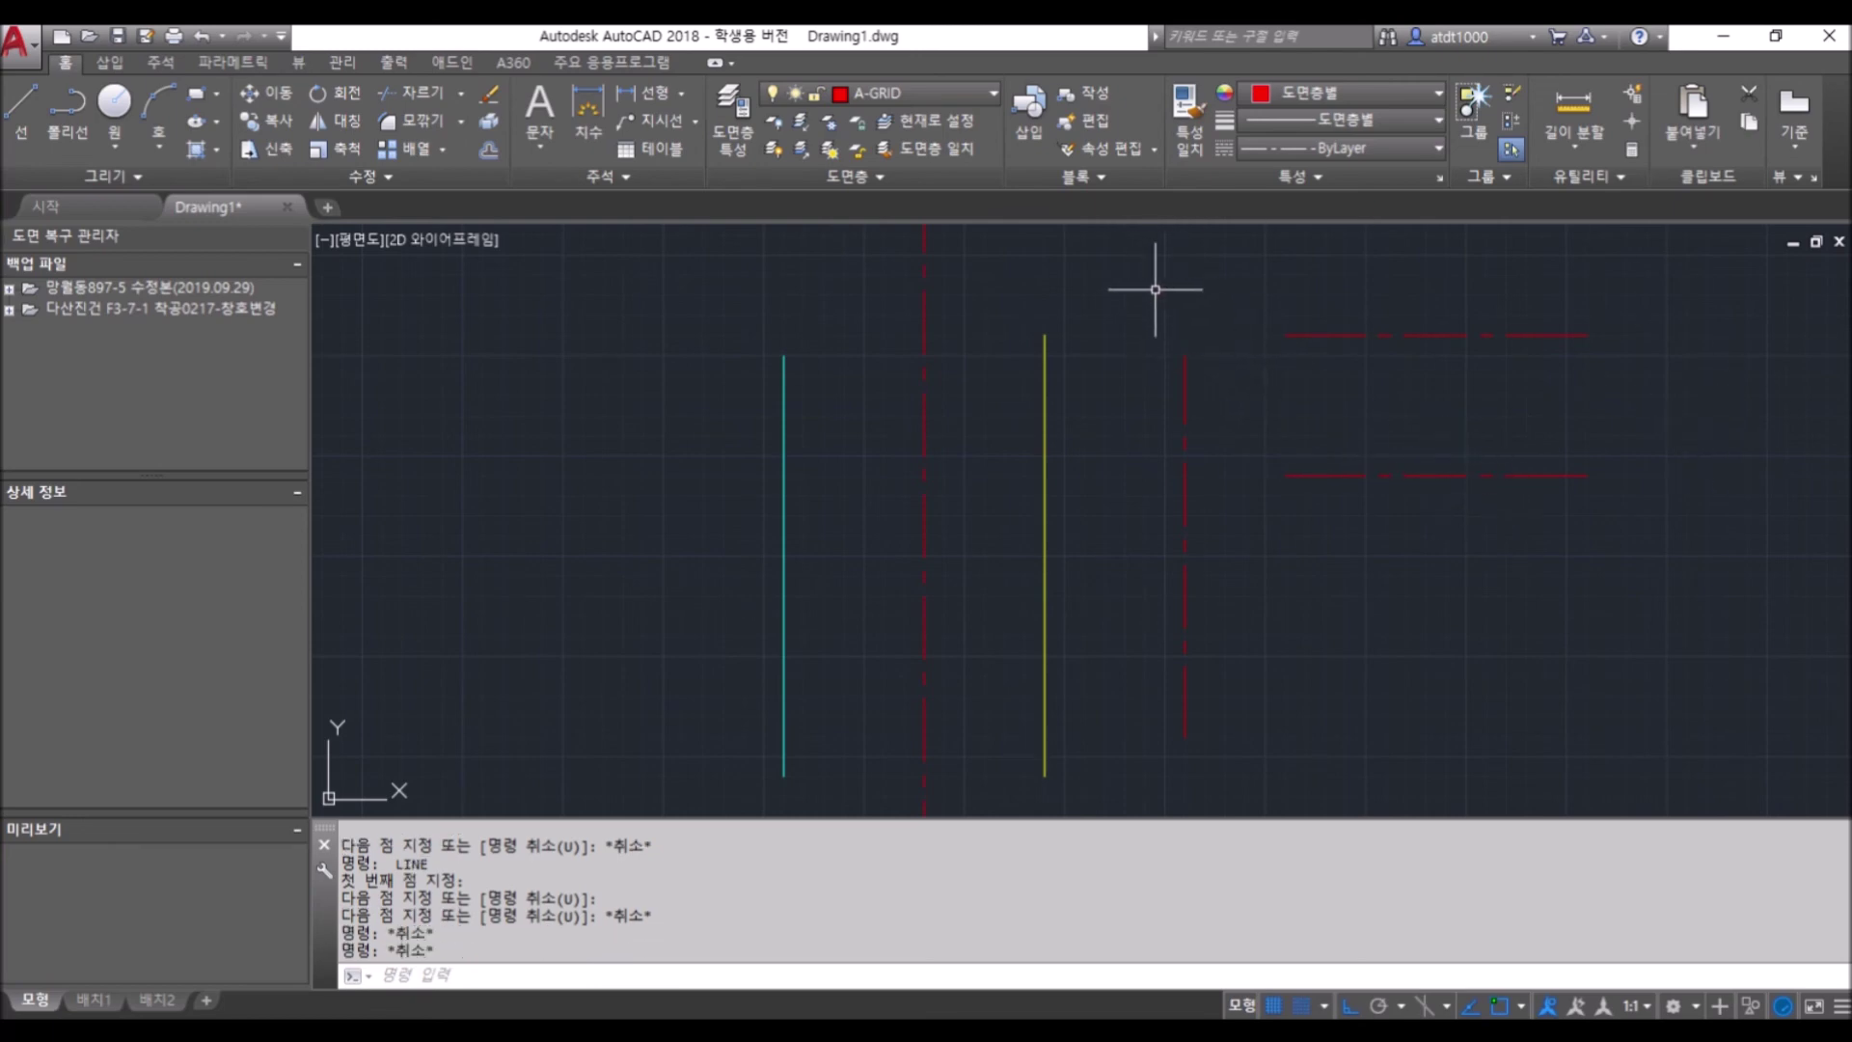
click(1117, 279)
click(1724, 814)
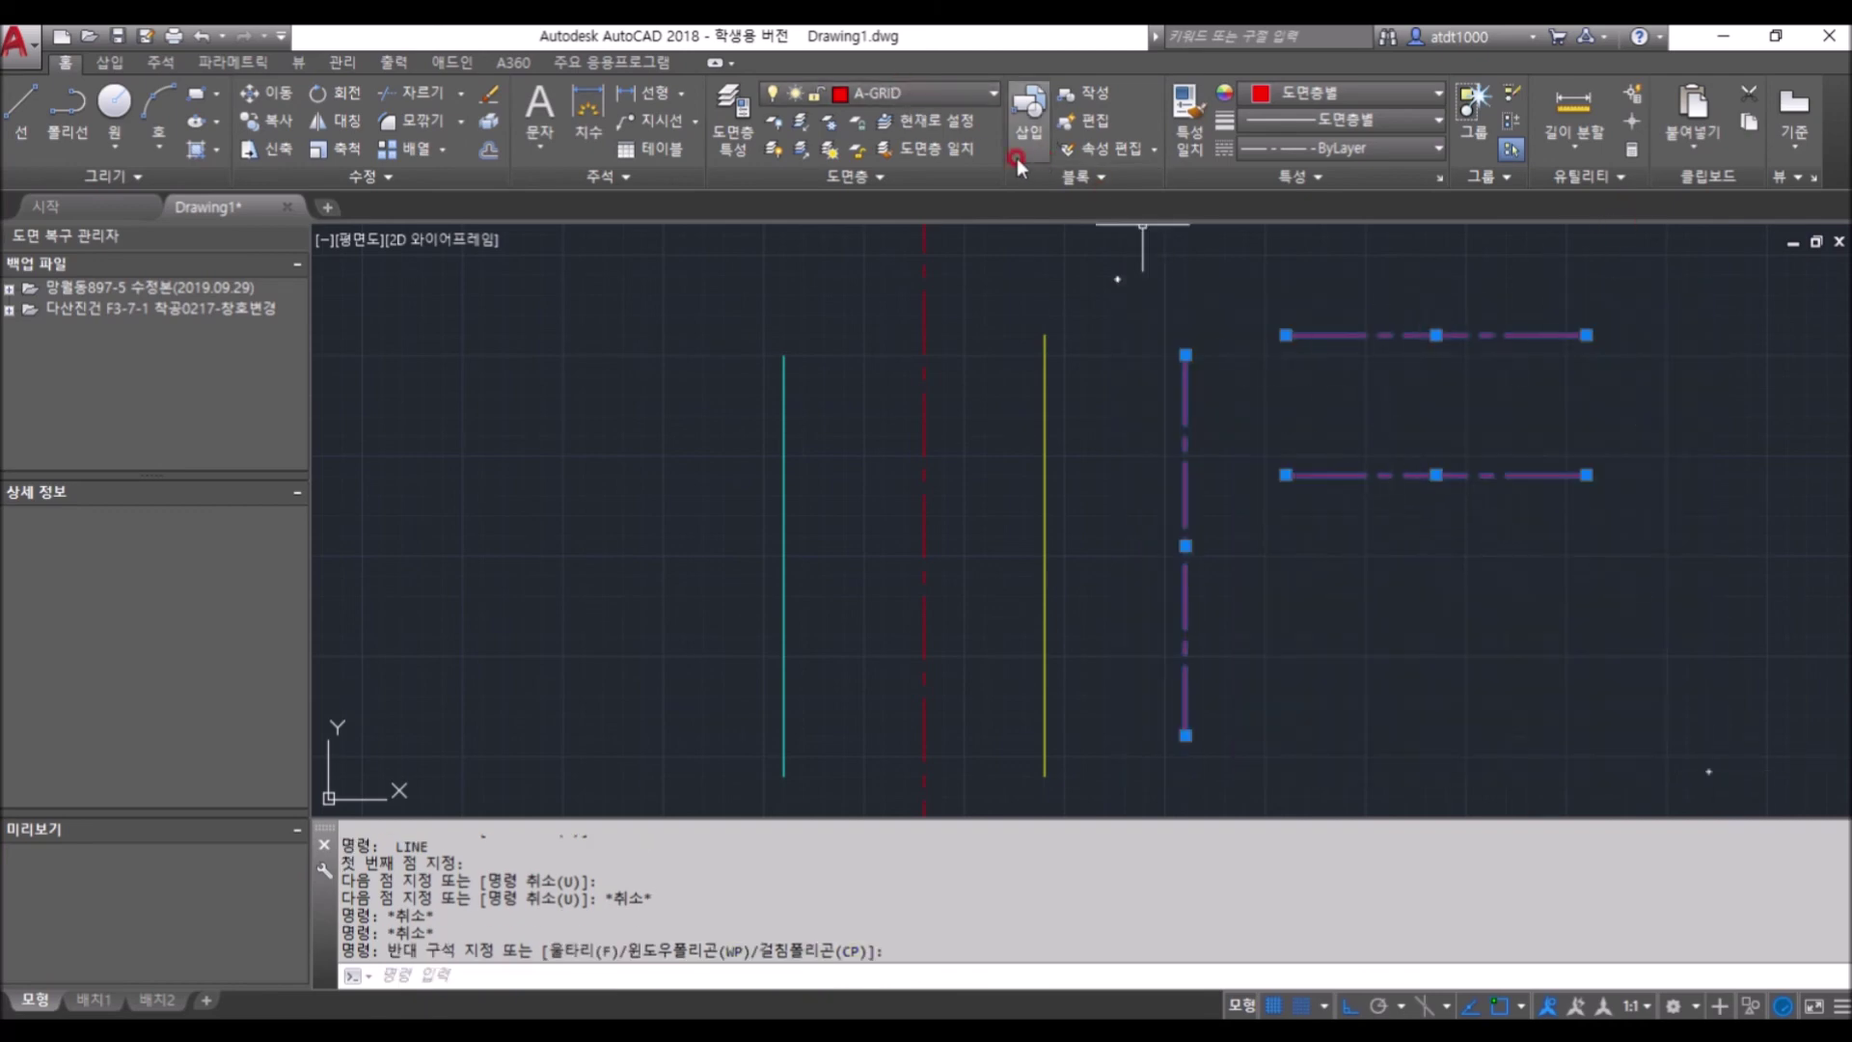
click(928, 94)
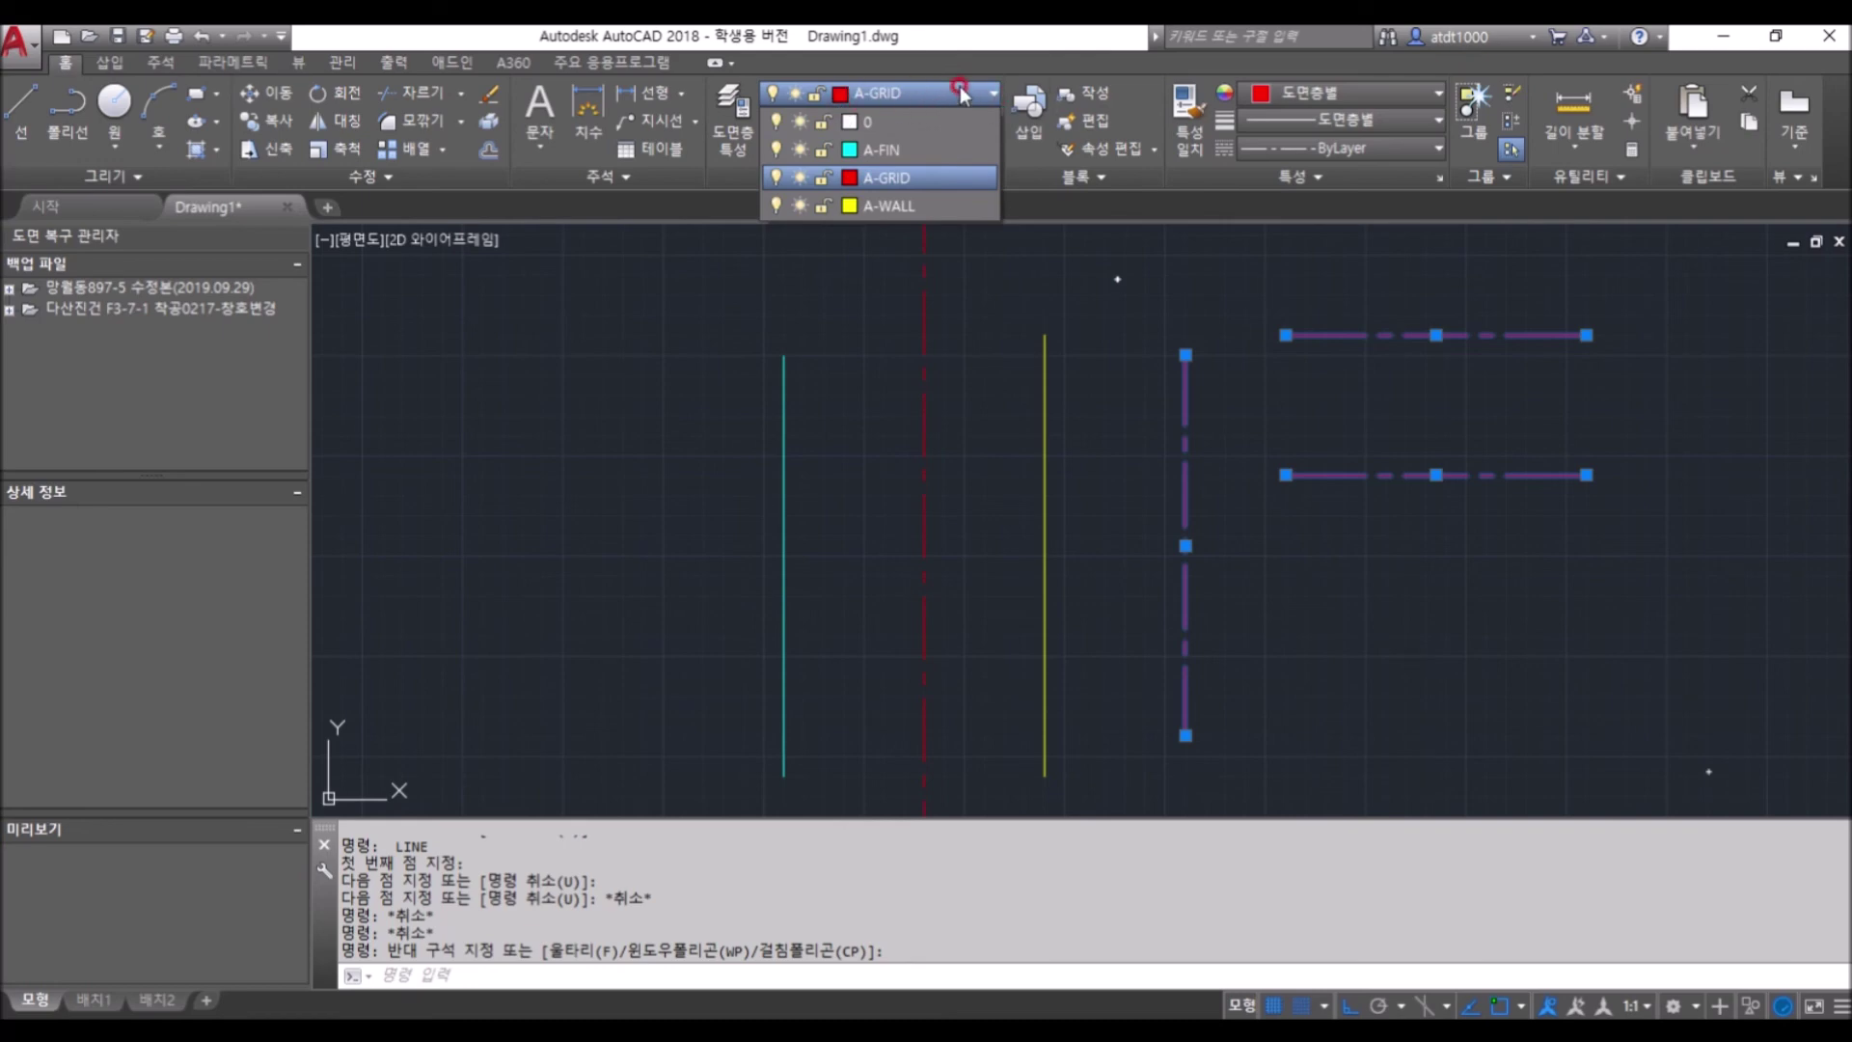
click(966, 205)
key(Escape)
key(Escape)
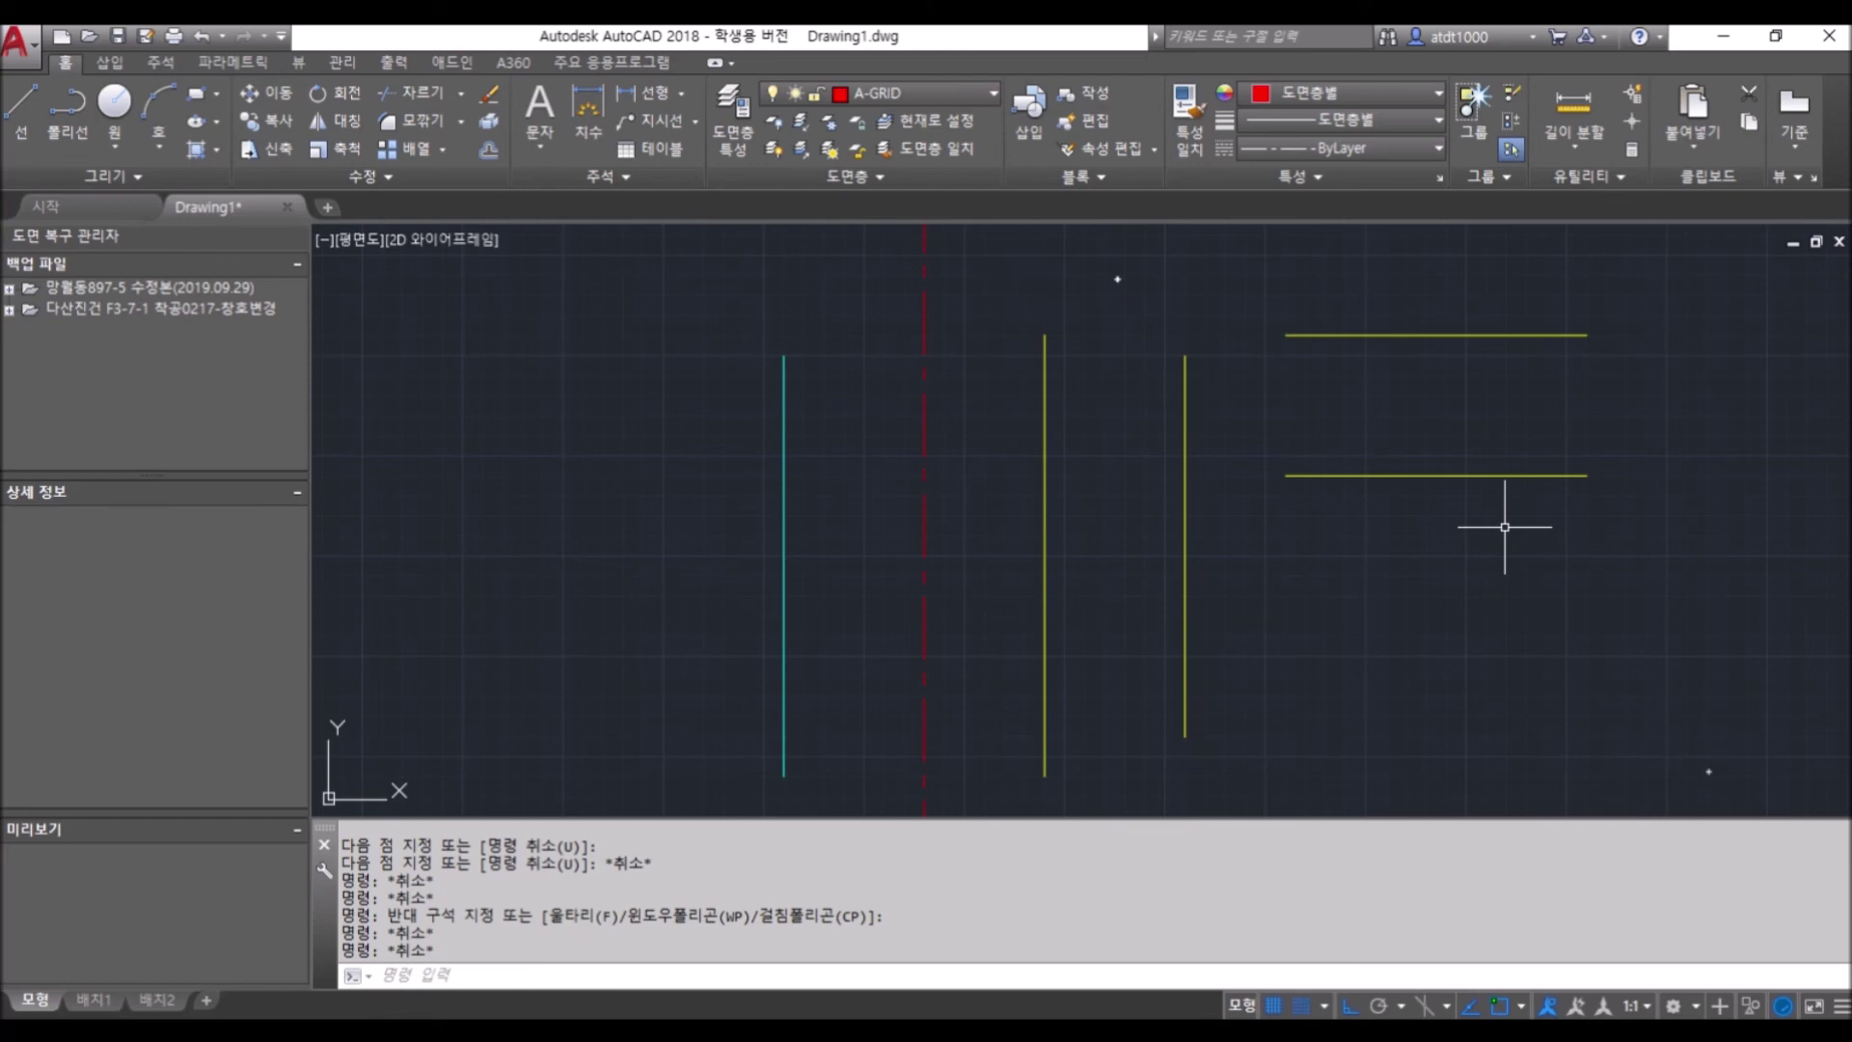
key(ctrl+z)
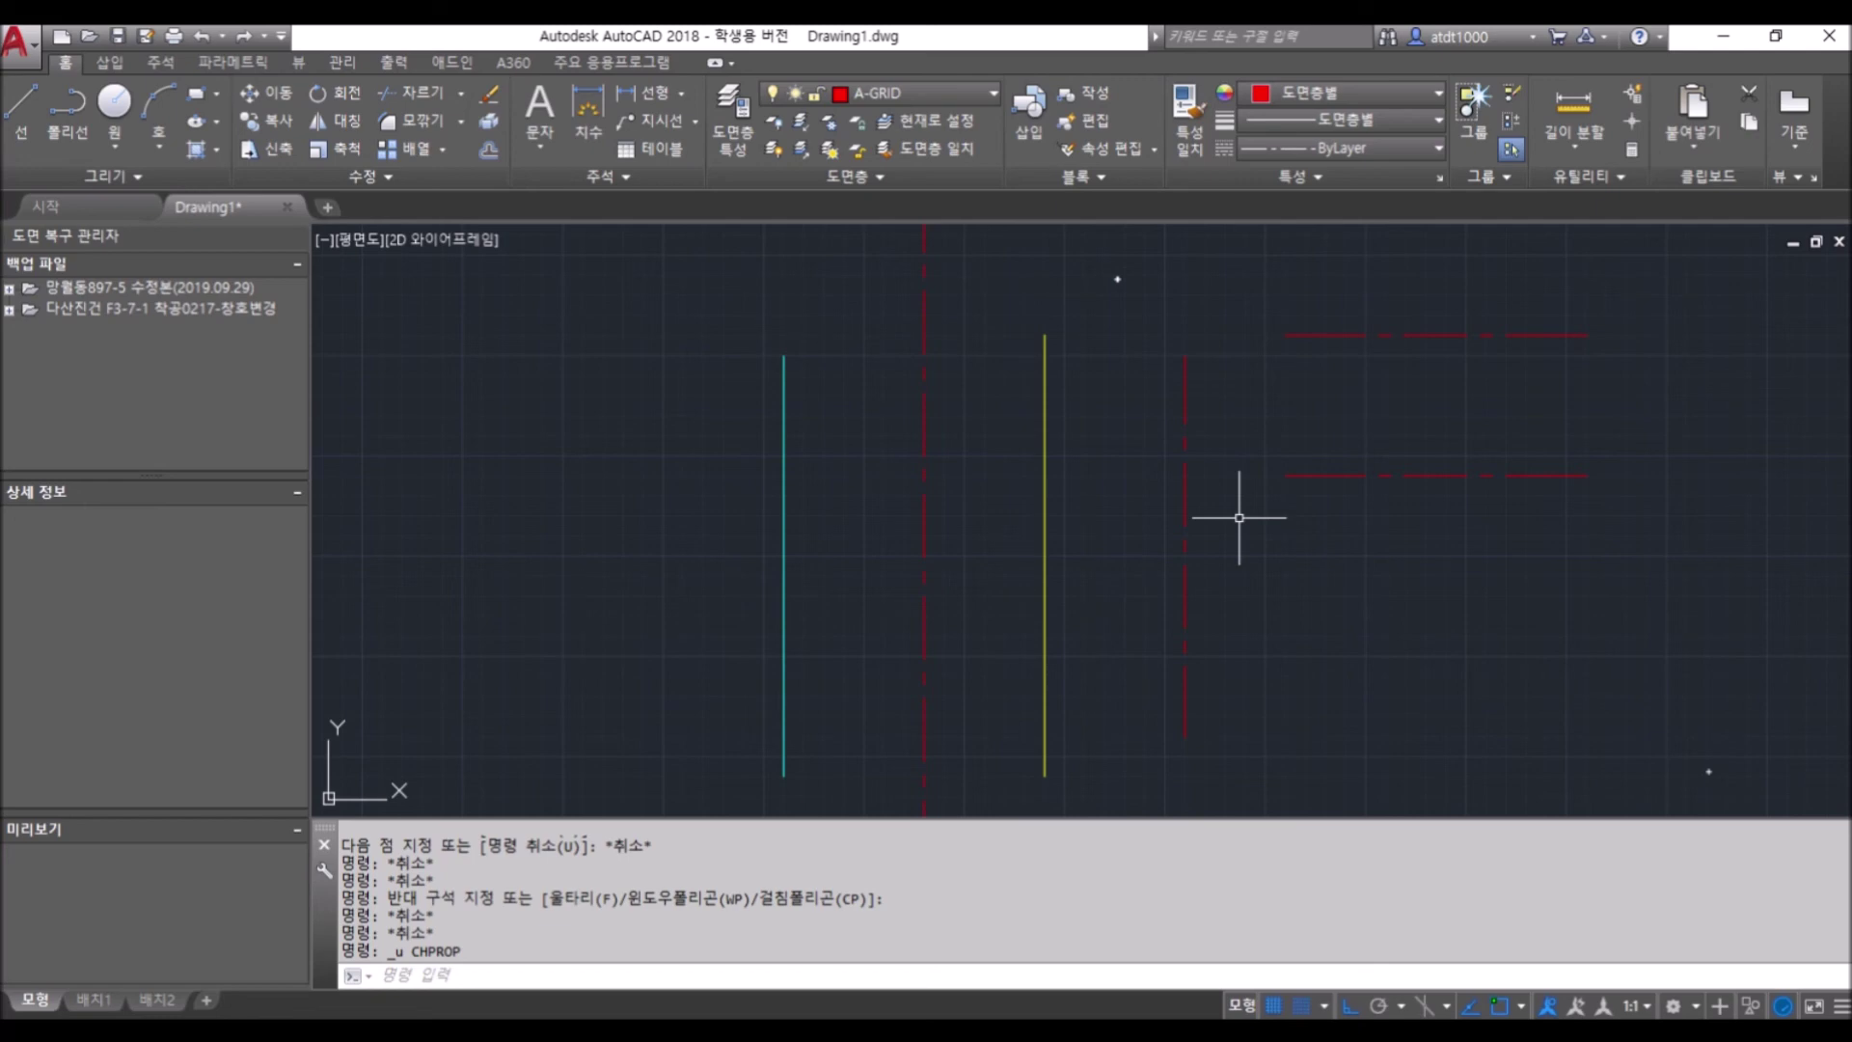
Use Match Properties (MA) to copy the yellow A-WALL line's properties to both horizontal lines and the new vertical line
text(ma)
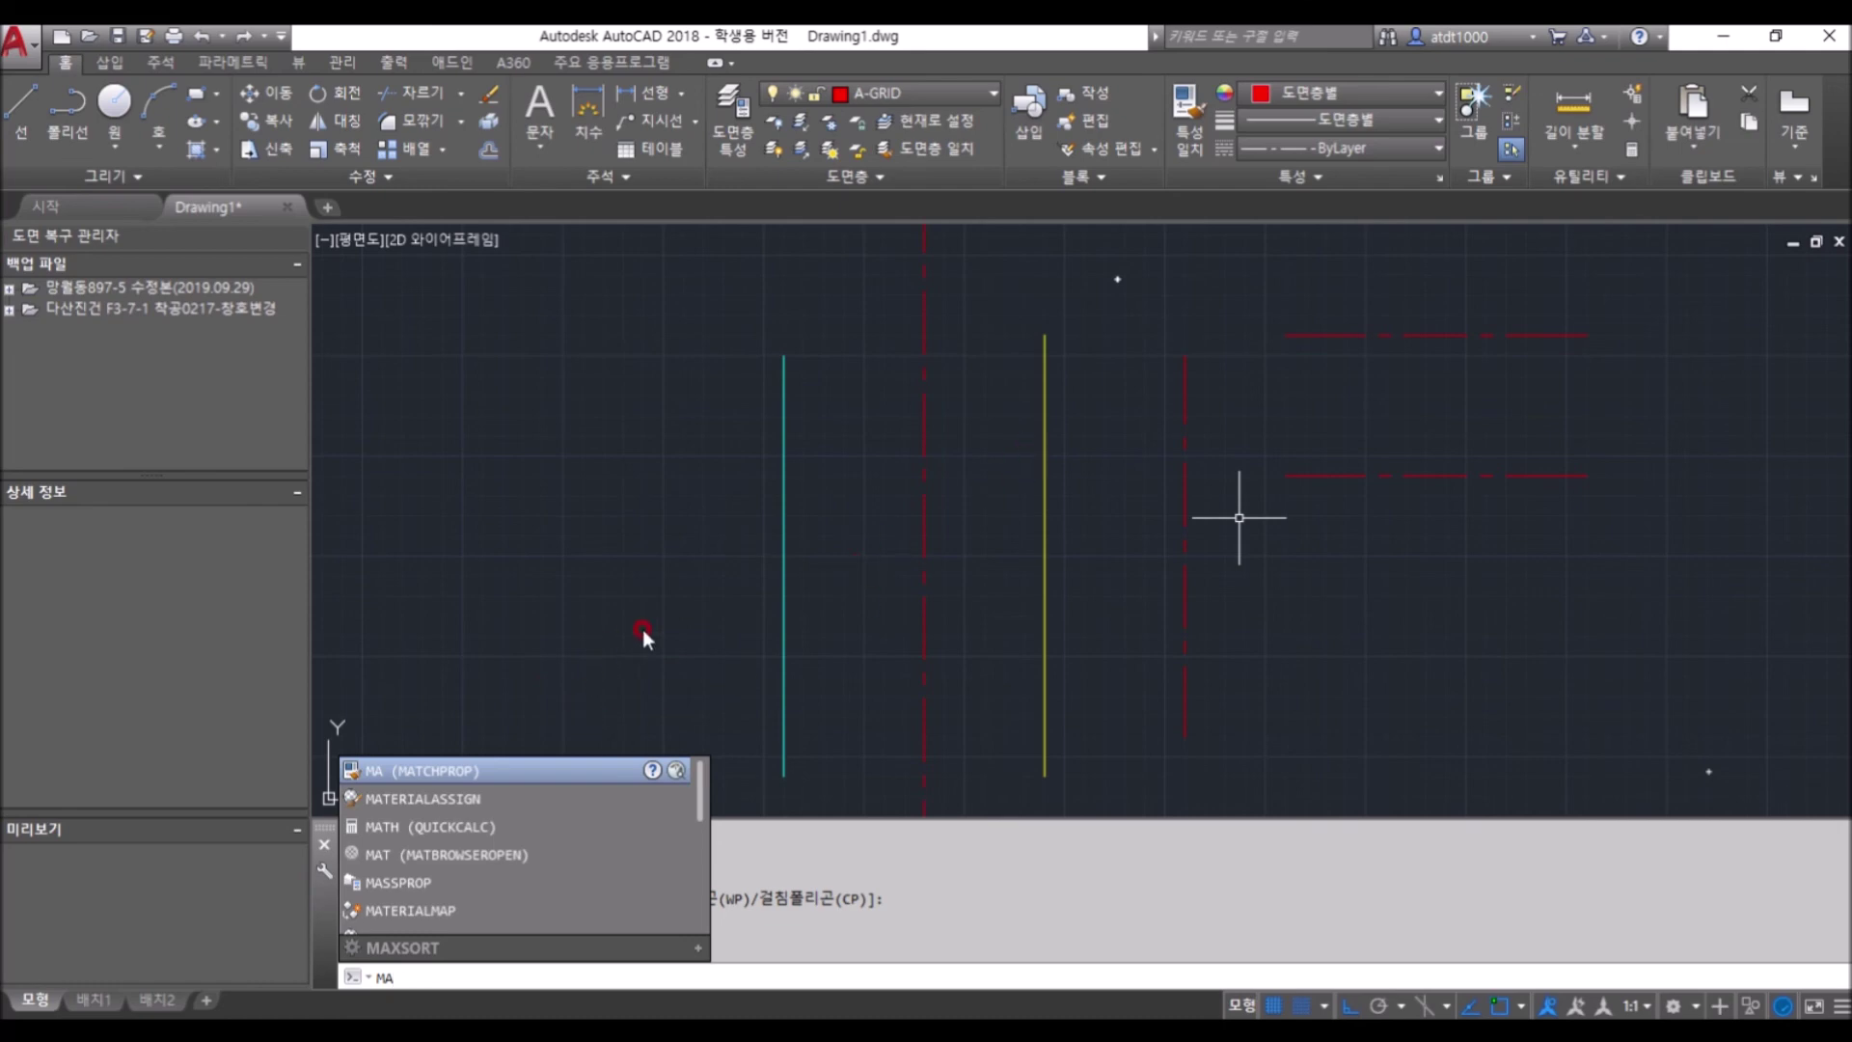
key(Return)
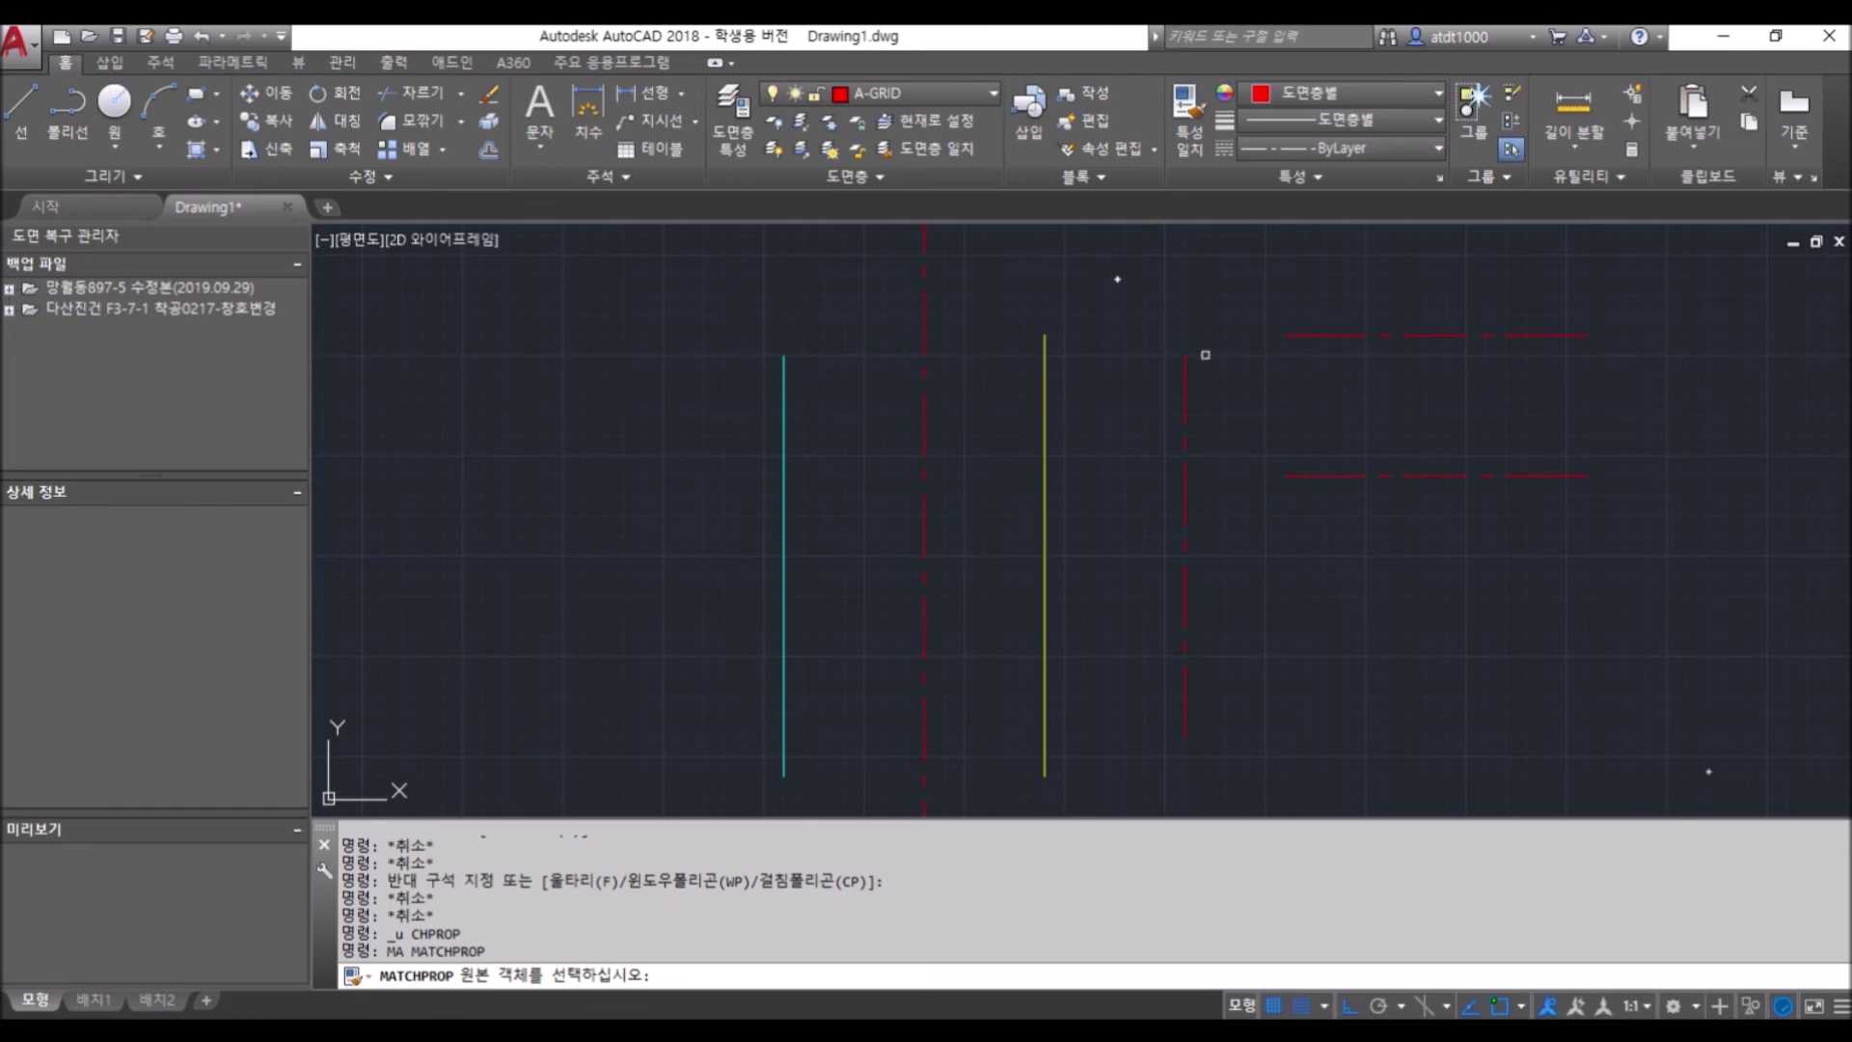
click(1045, 393)
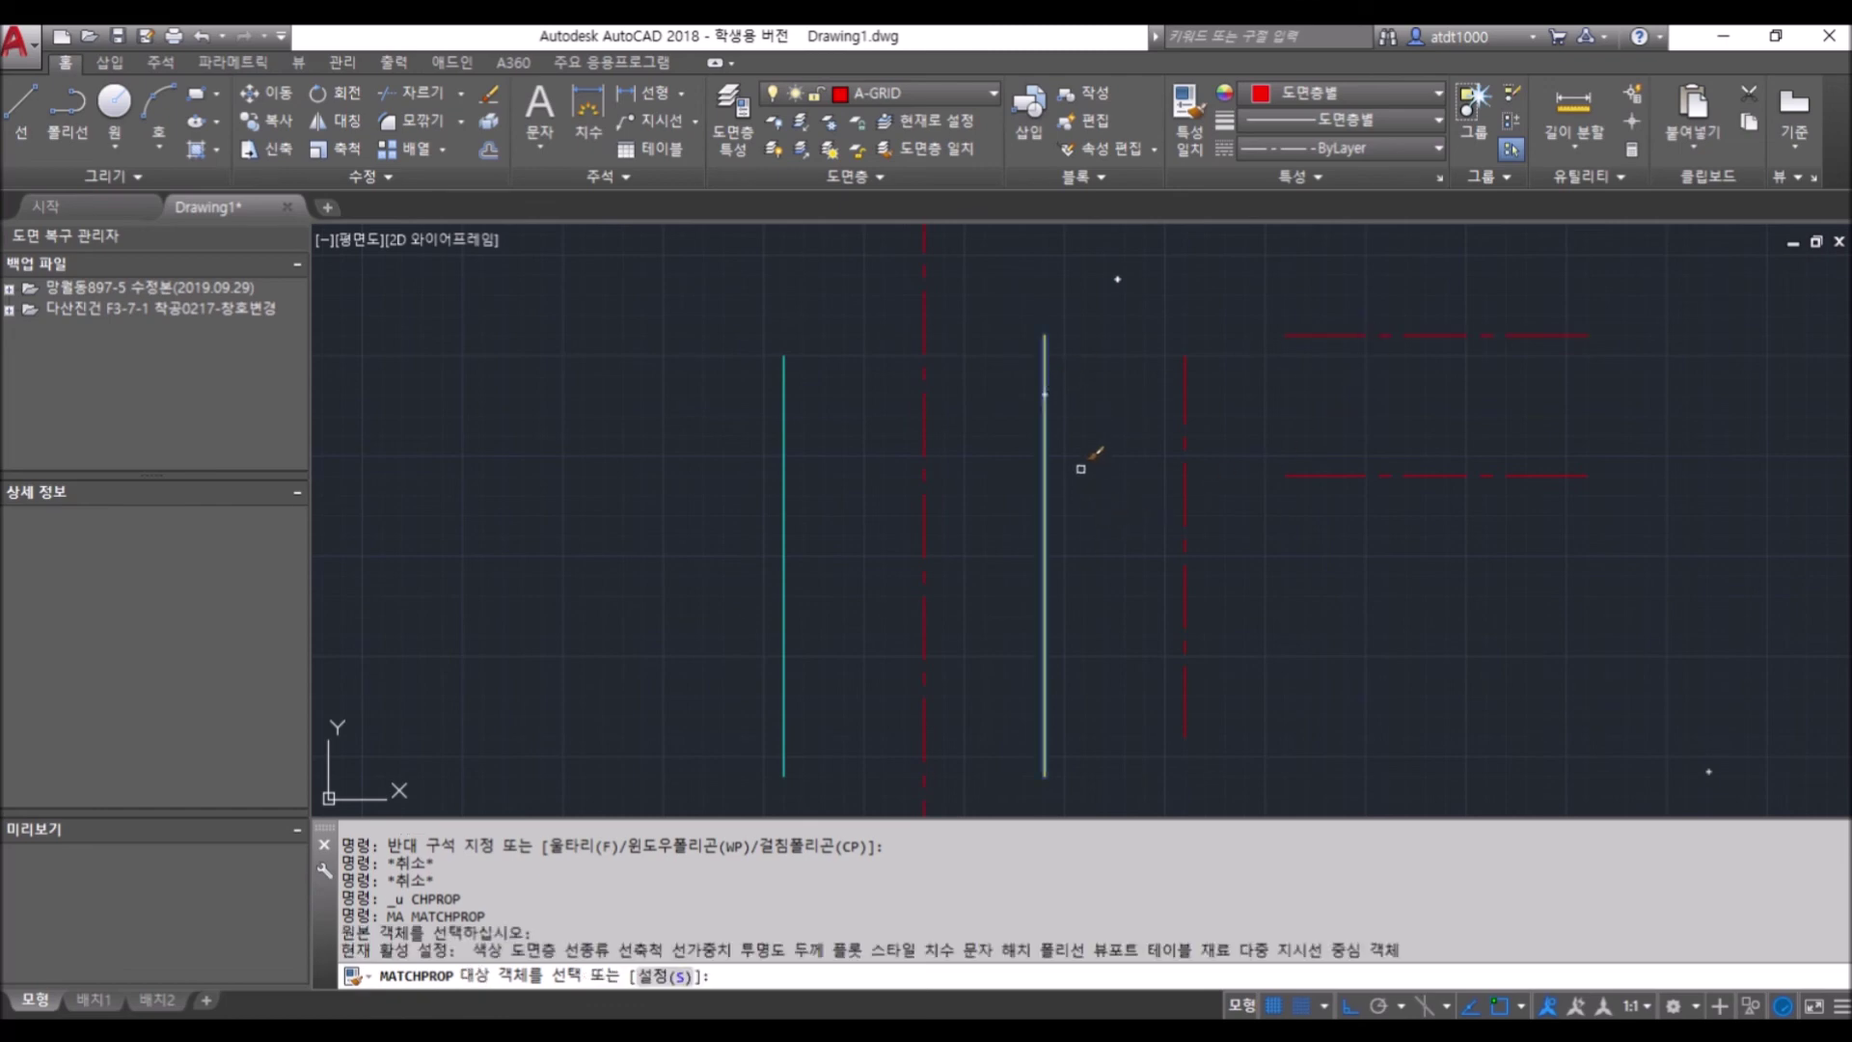
click(1357, 335)
click(1346, 476)
click(1185, 417)
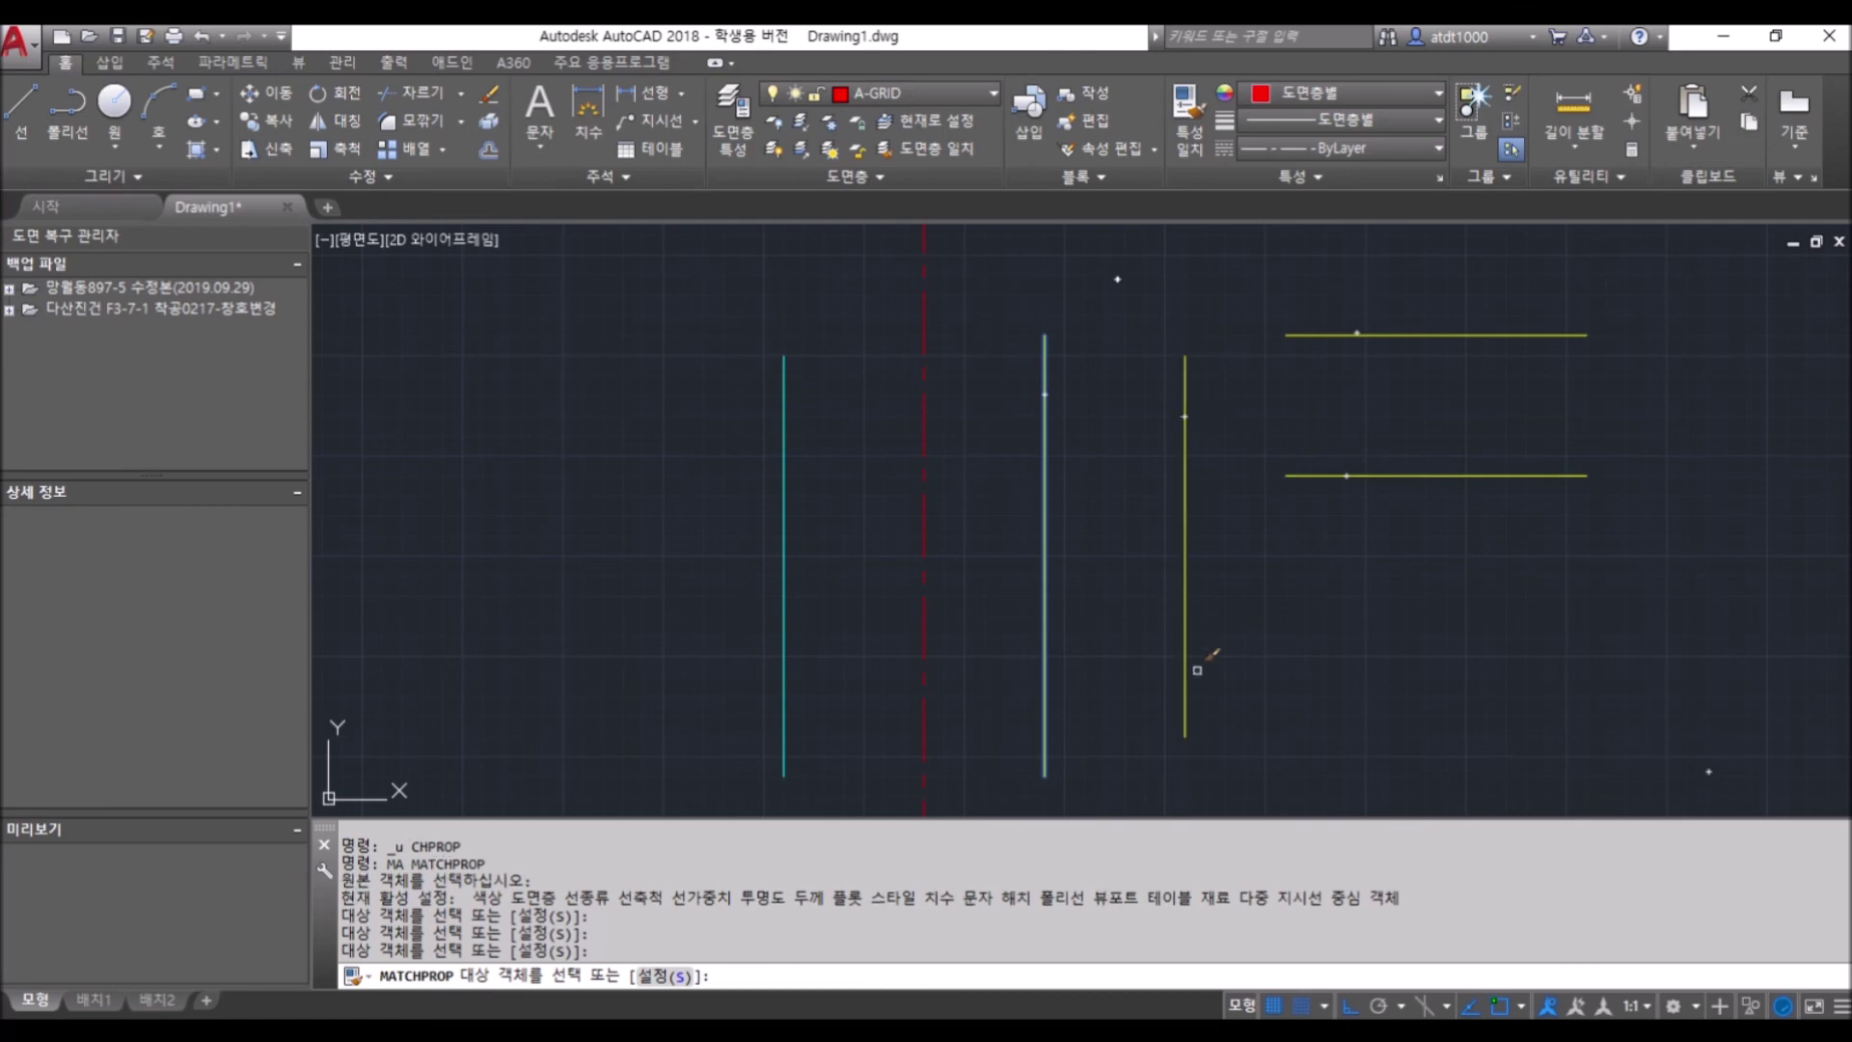
key(Escape)
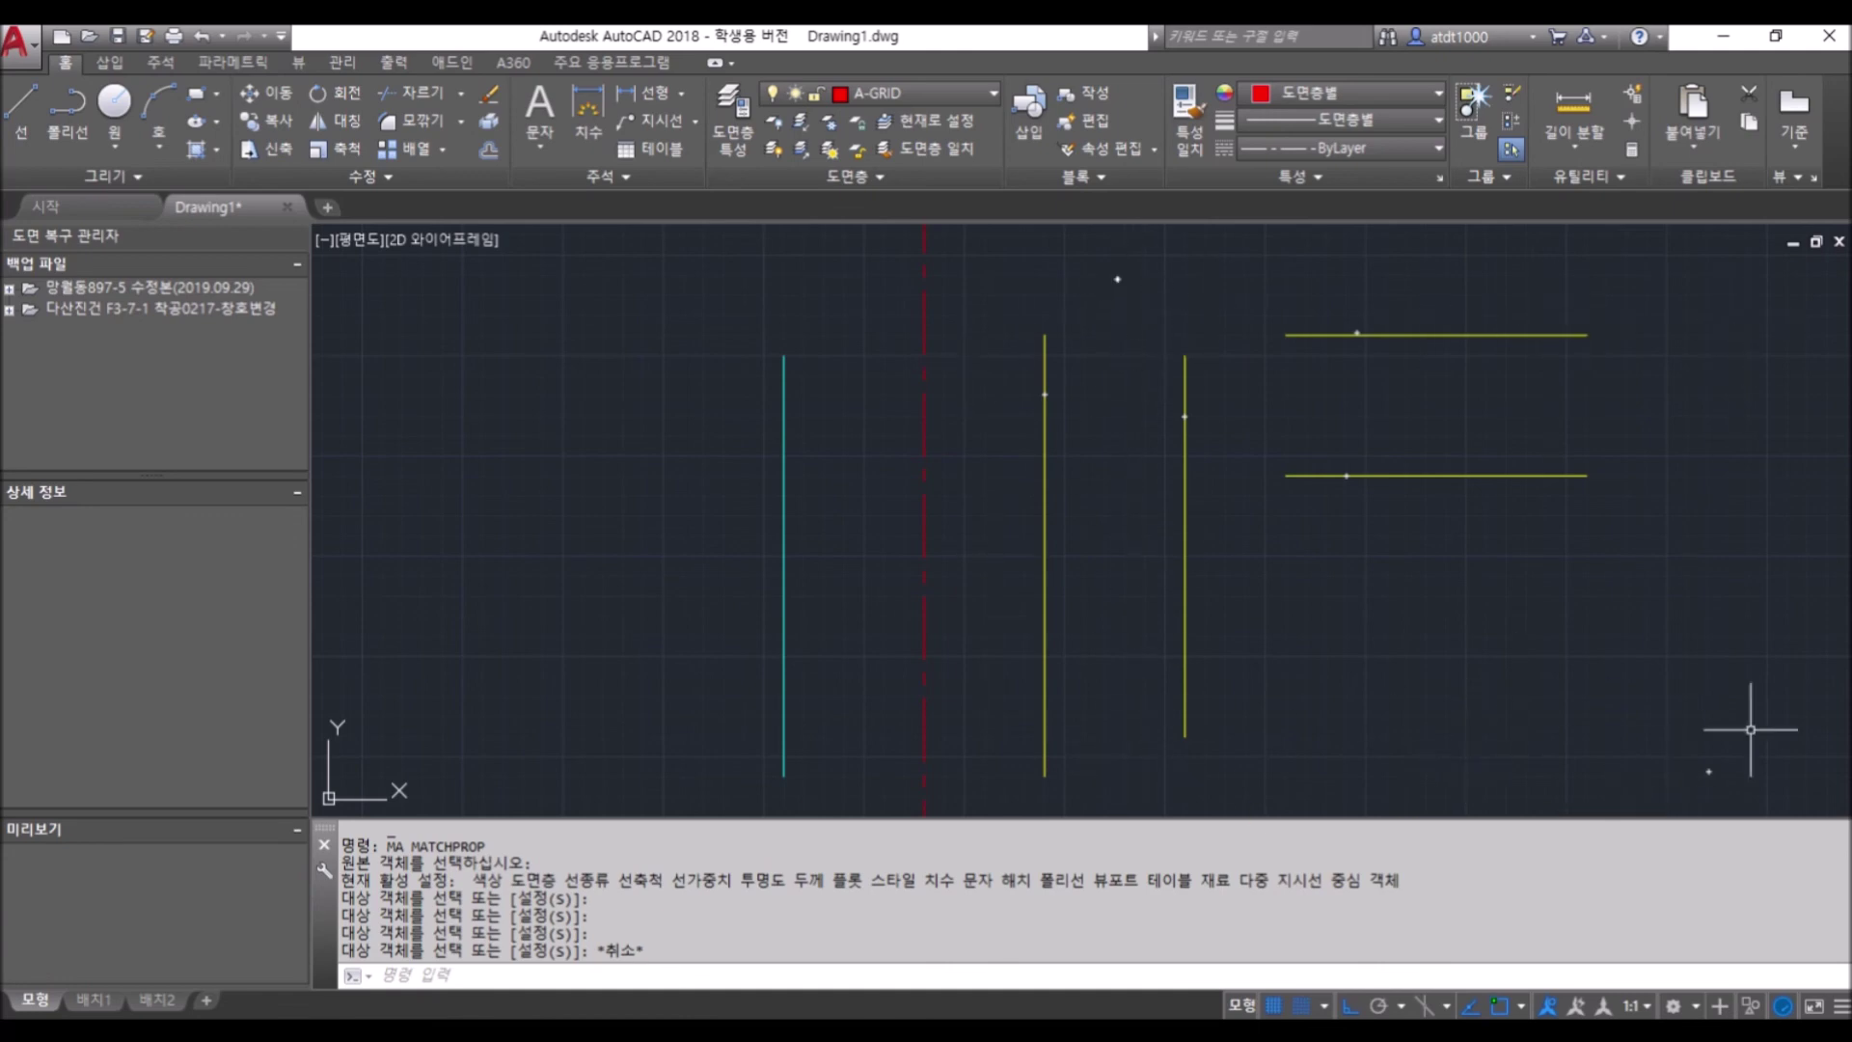
key(Escape)
key(Escape)
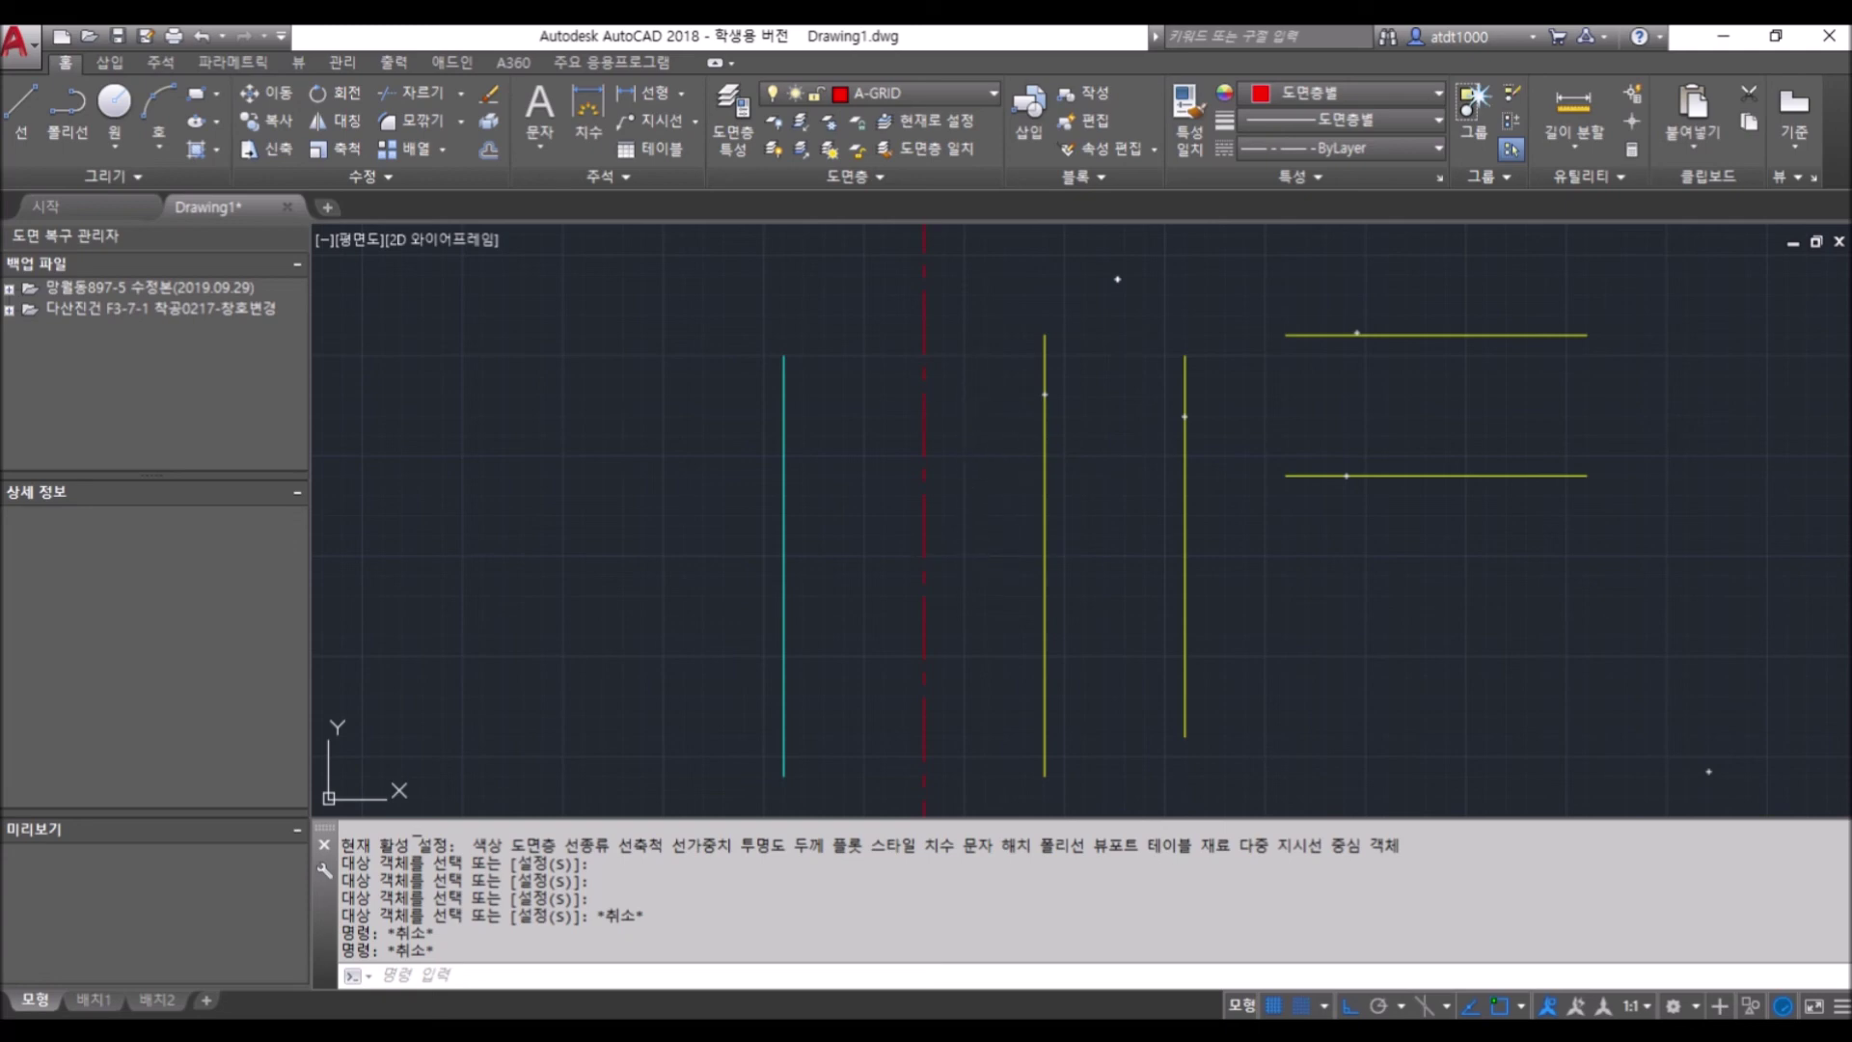
Open the Properties palette and enlarge it so that all property rows fit
key(ctrl+1)
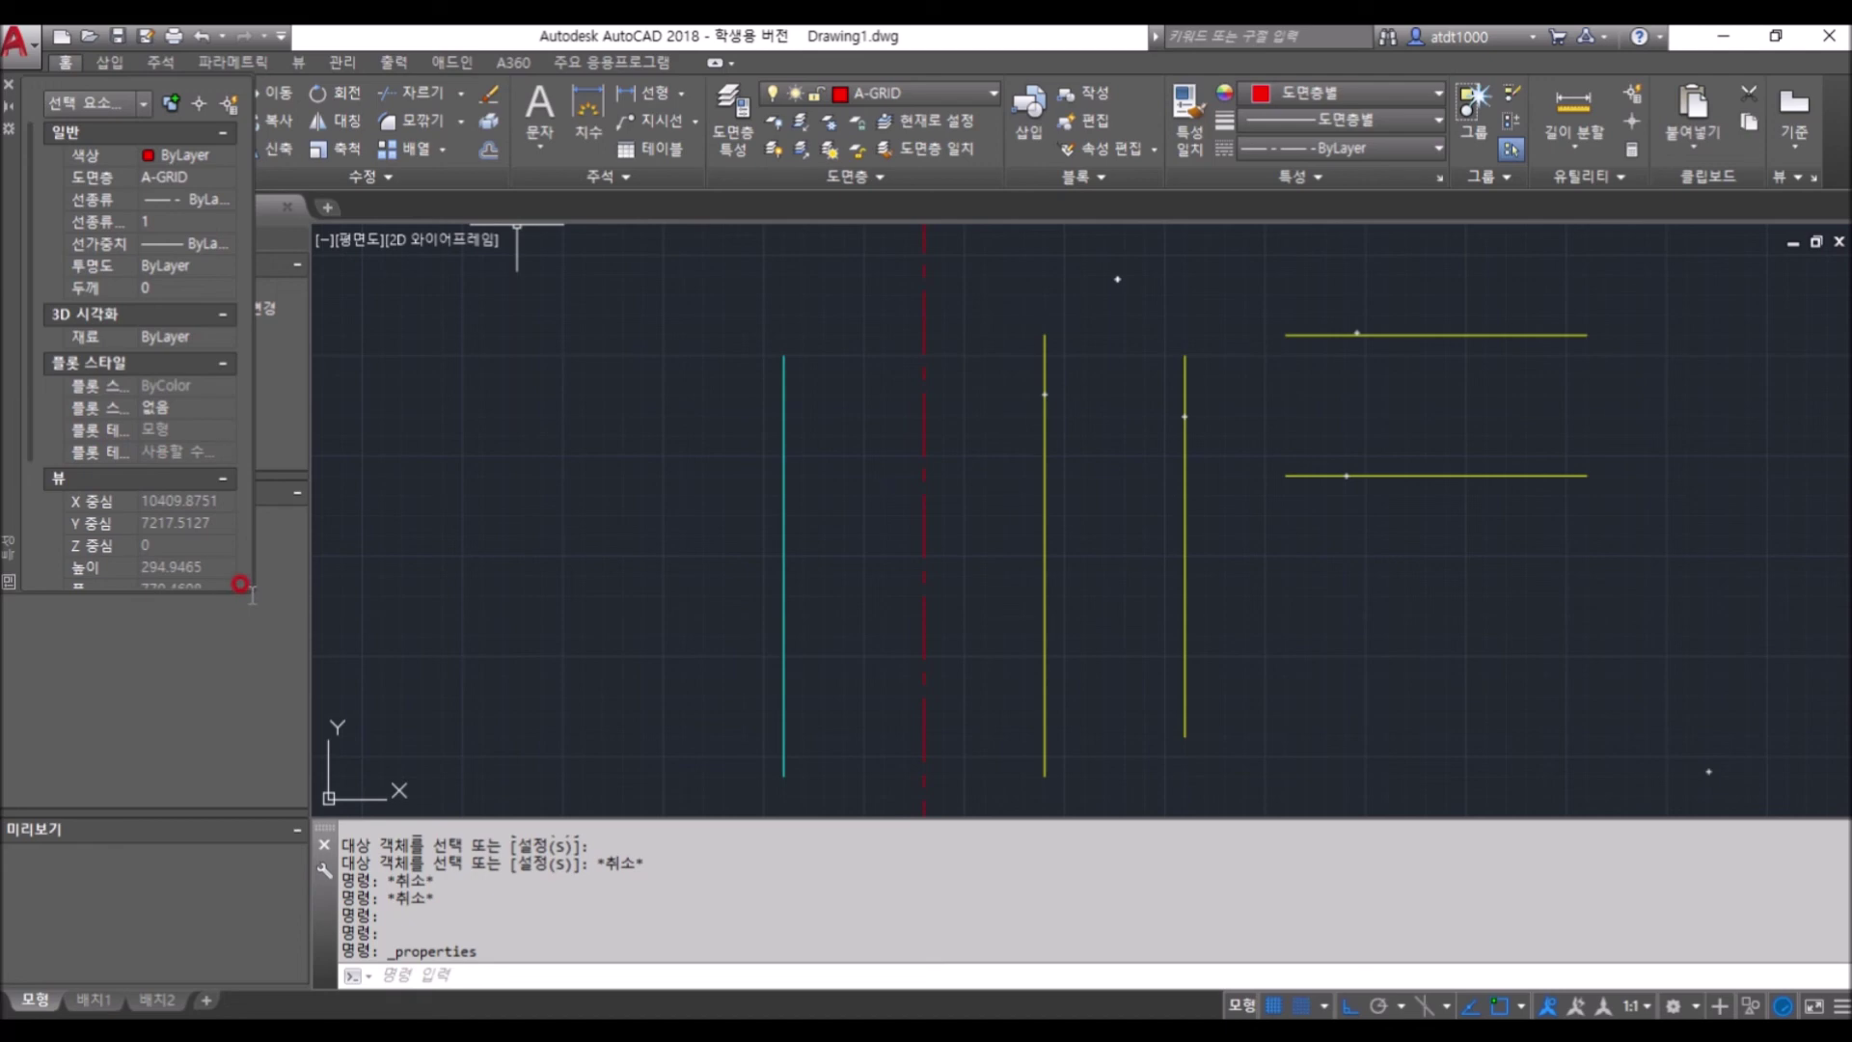
drag(241, 585, 389, 810)
key(Escape)
key(Escape)
key(Escape)
key(Escape)
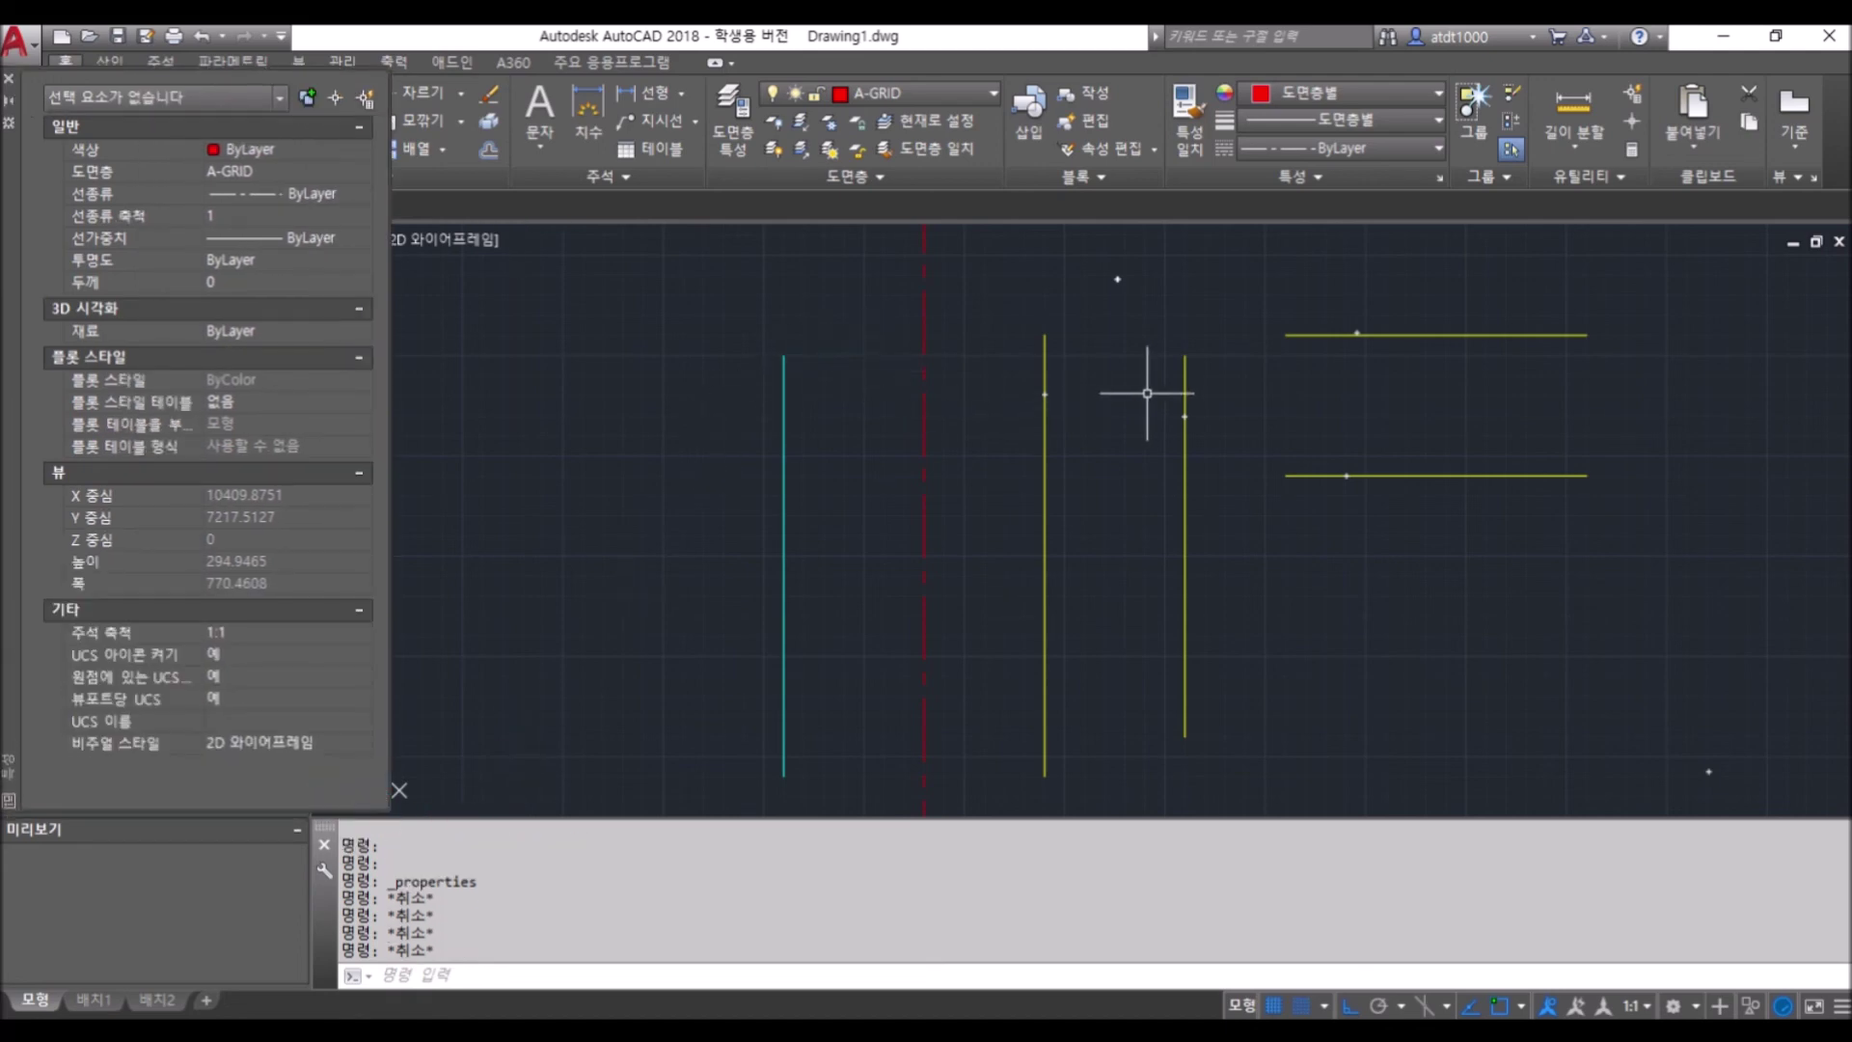
Examine the rightmost vertical line's properties and linetype choices, keeping its linetype at ByLayer
click(1182, 386)
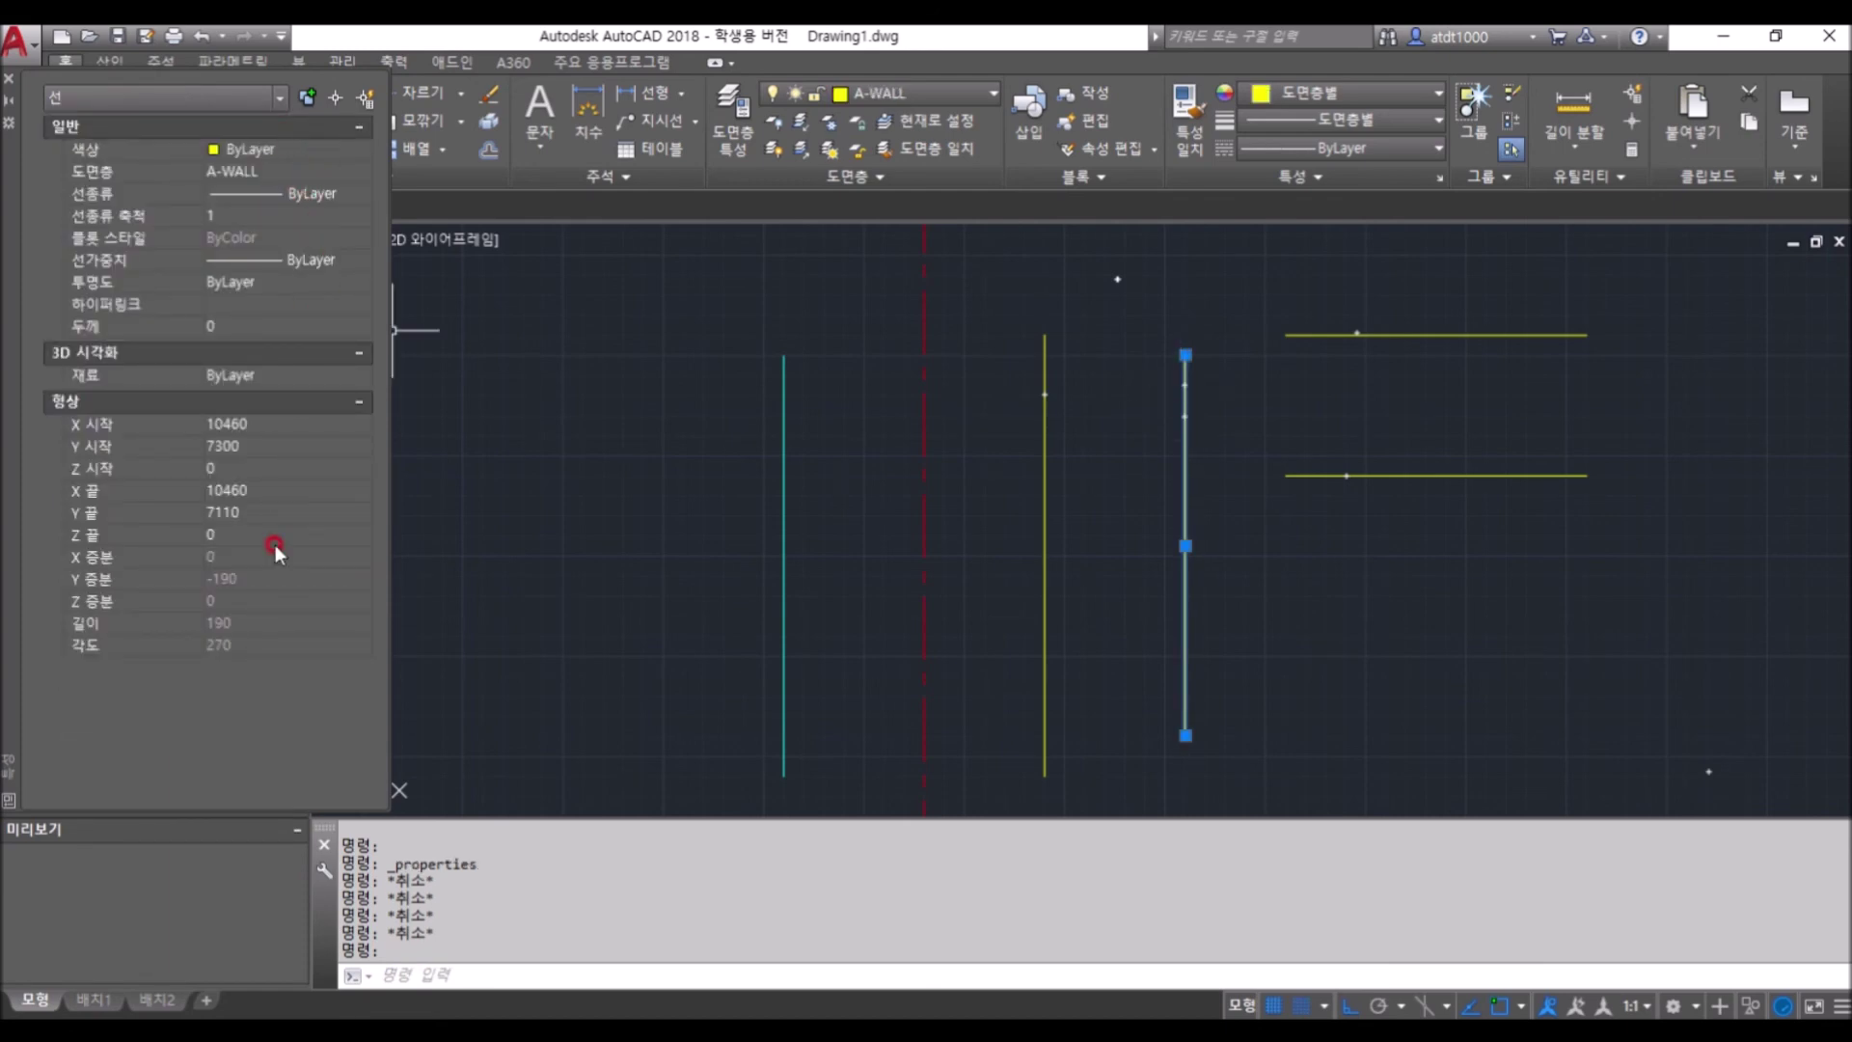
click(349, 167)
click(359, 171)
click(361, 173)
click(357, 202)
click(362, 197)
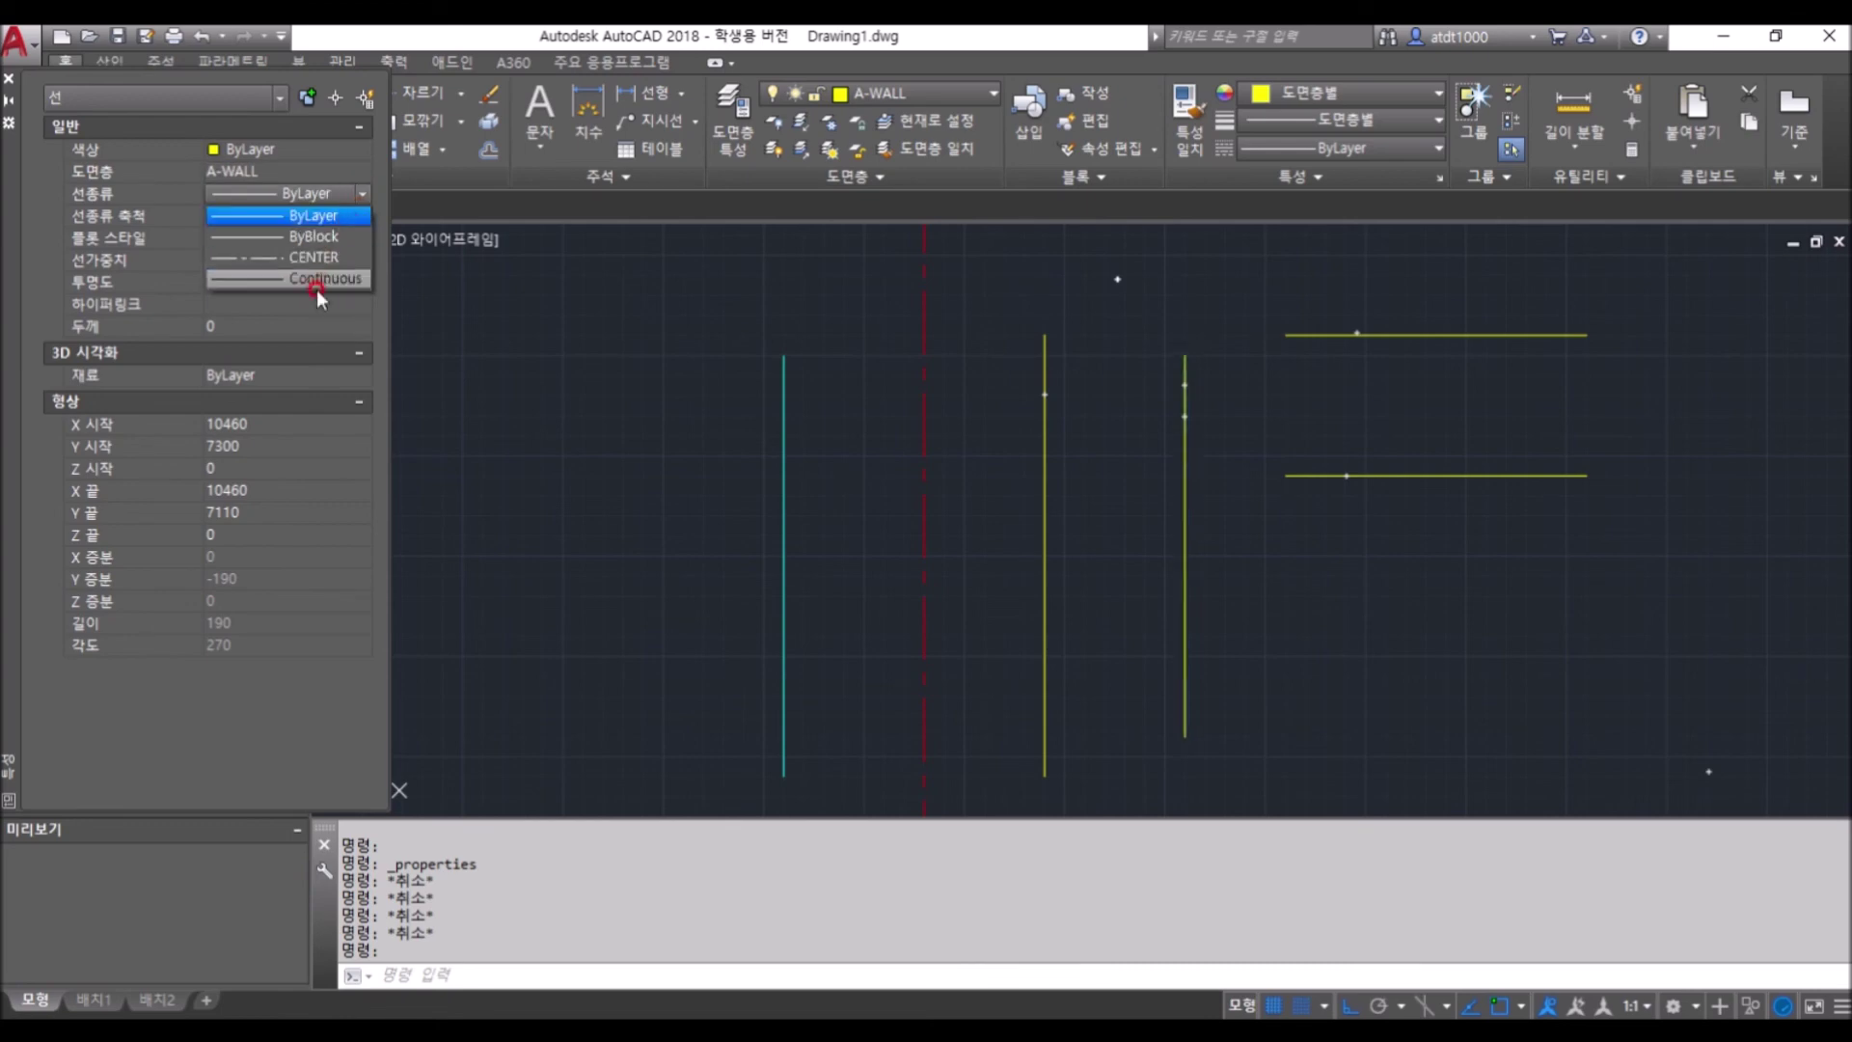
click(333, 216)
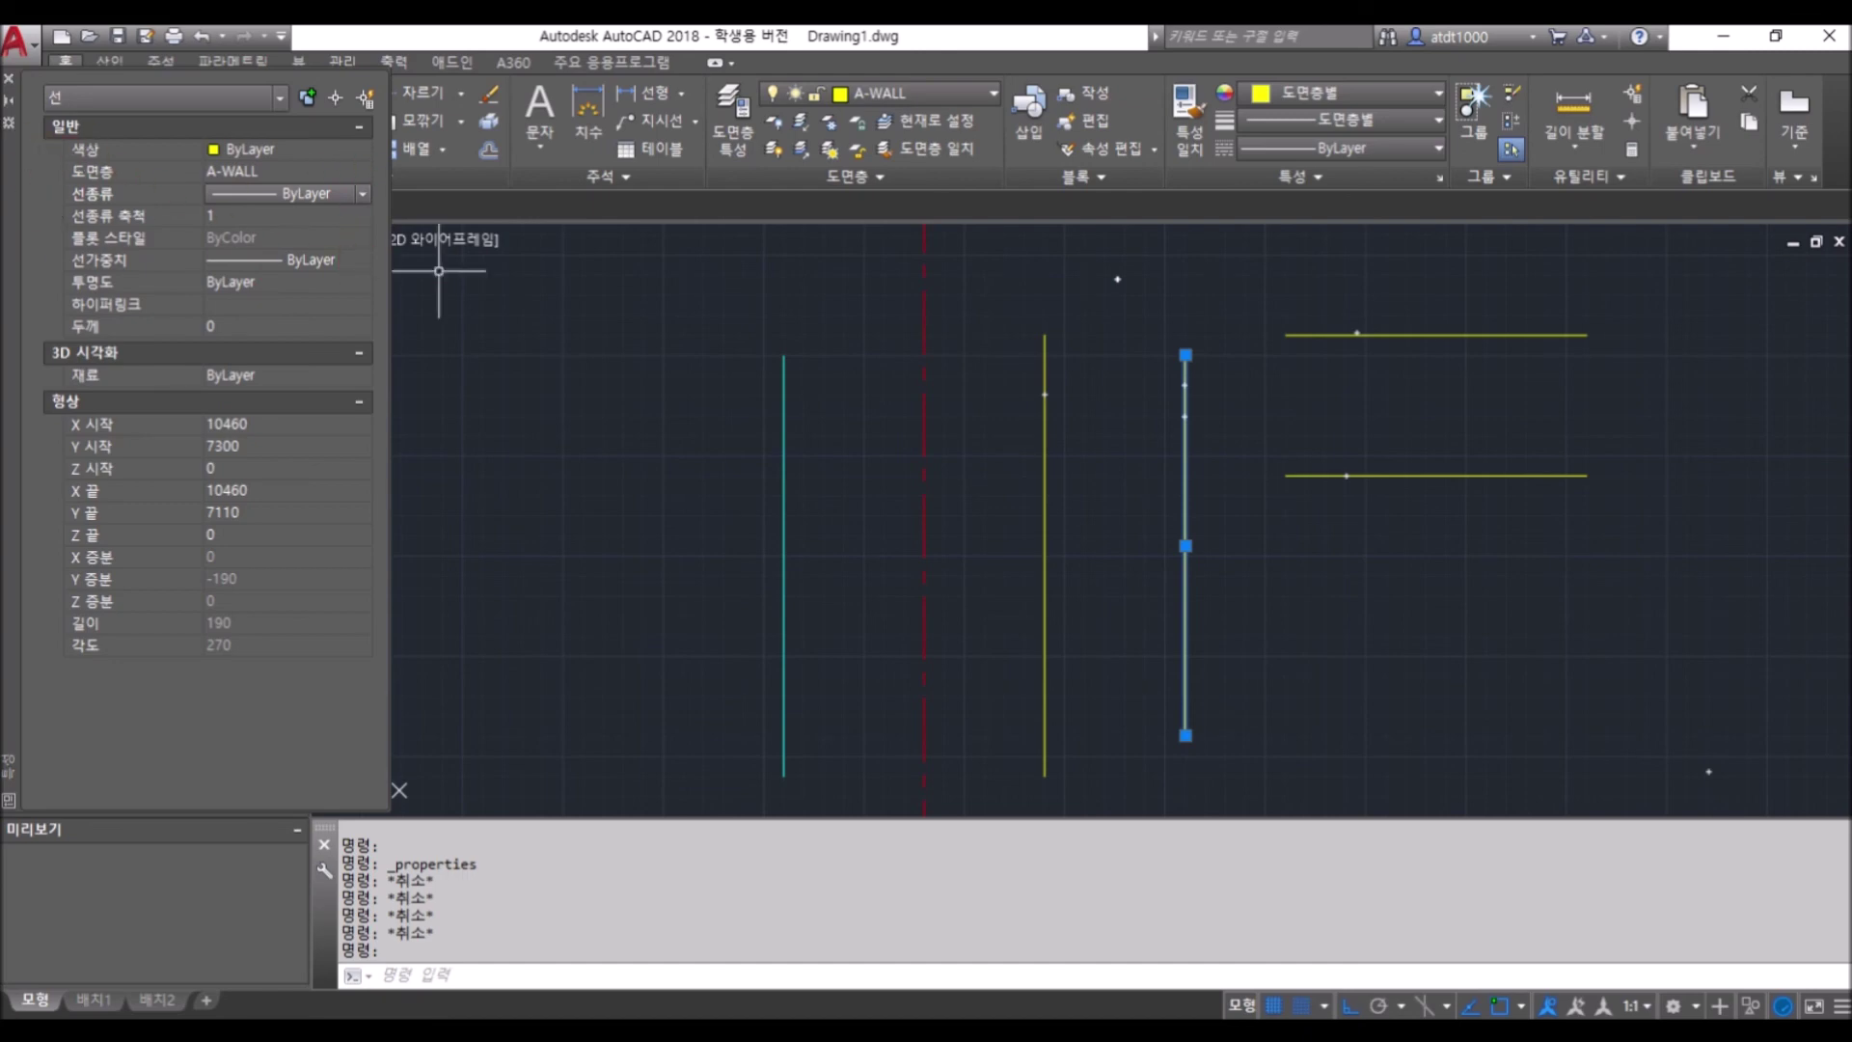
key(Escape)
key(Escape)
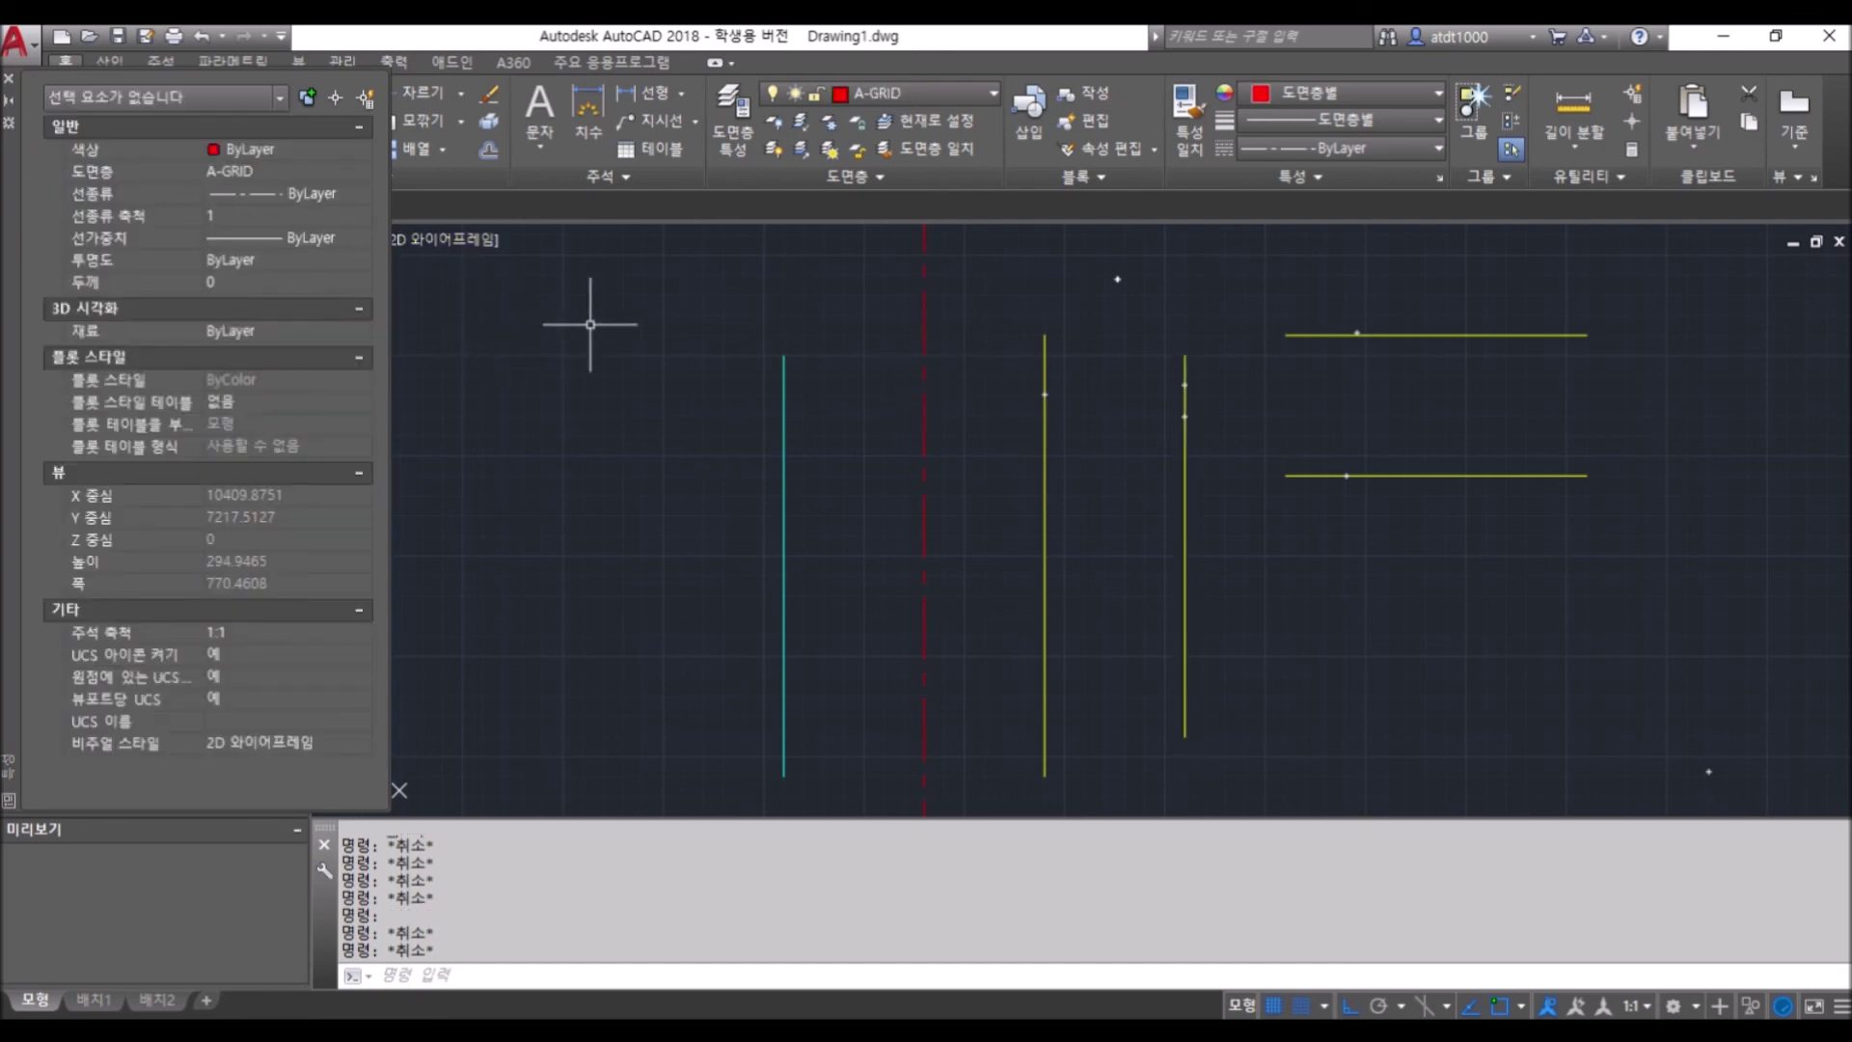
Check the layer settings in the Layer Properties Manager and examine the red A-GRID line's layer, colour, linetype and geometry properties
click(733, 121)
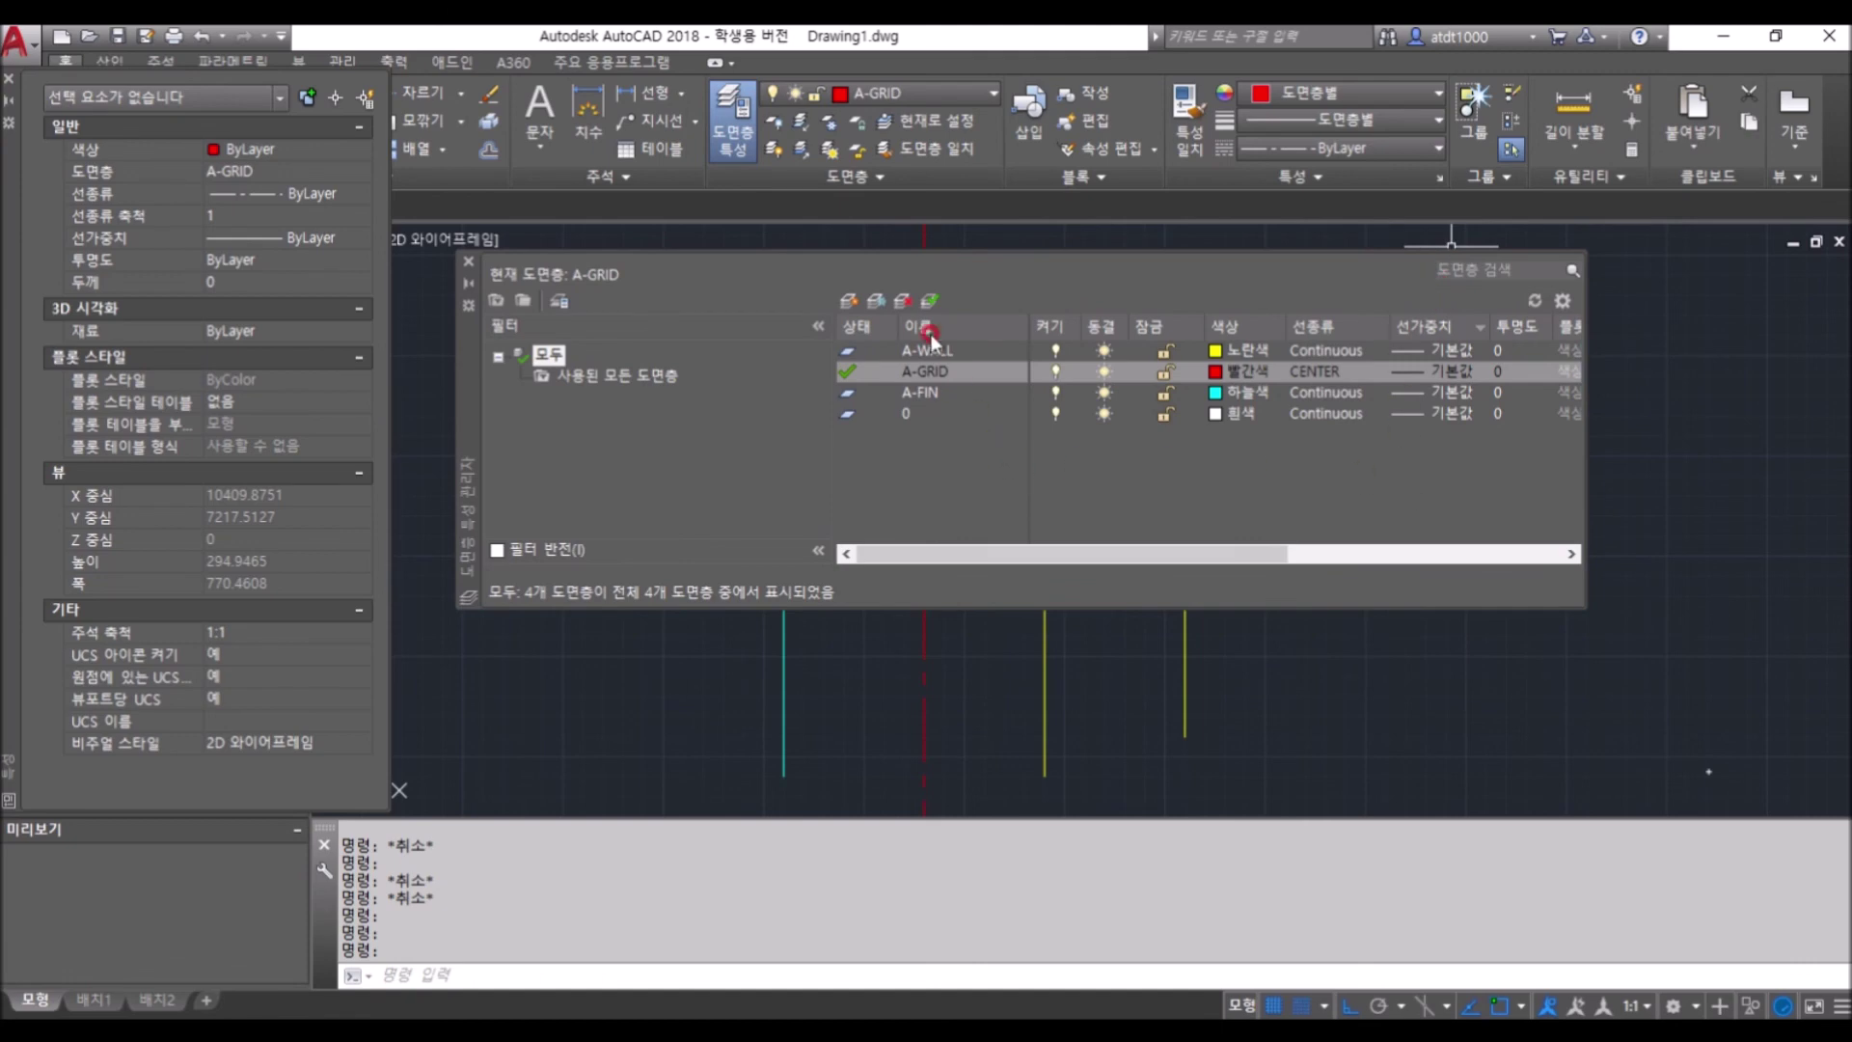
click(468, 261)
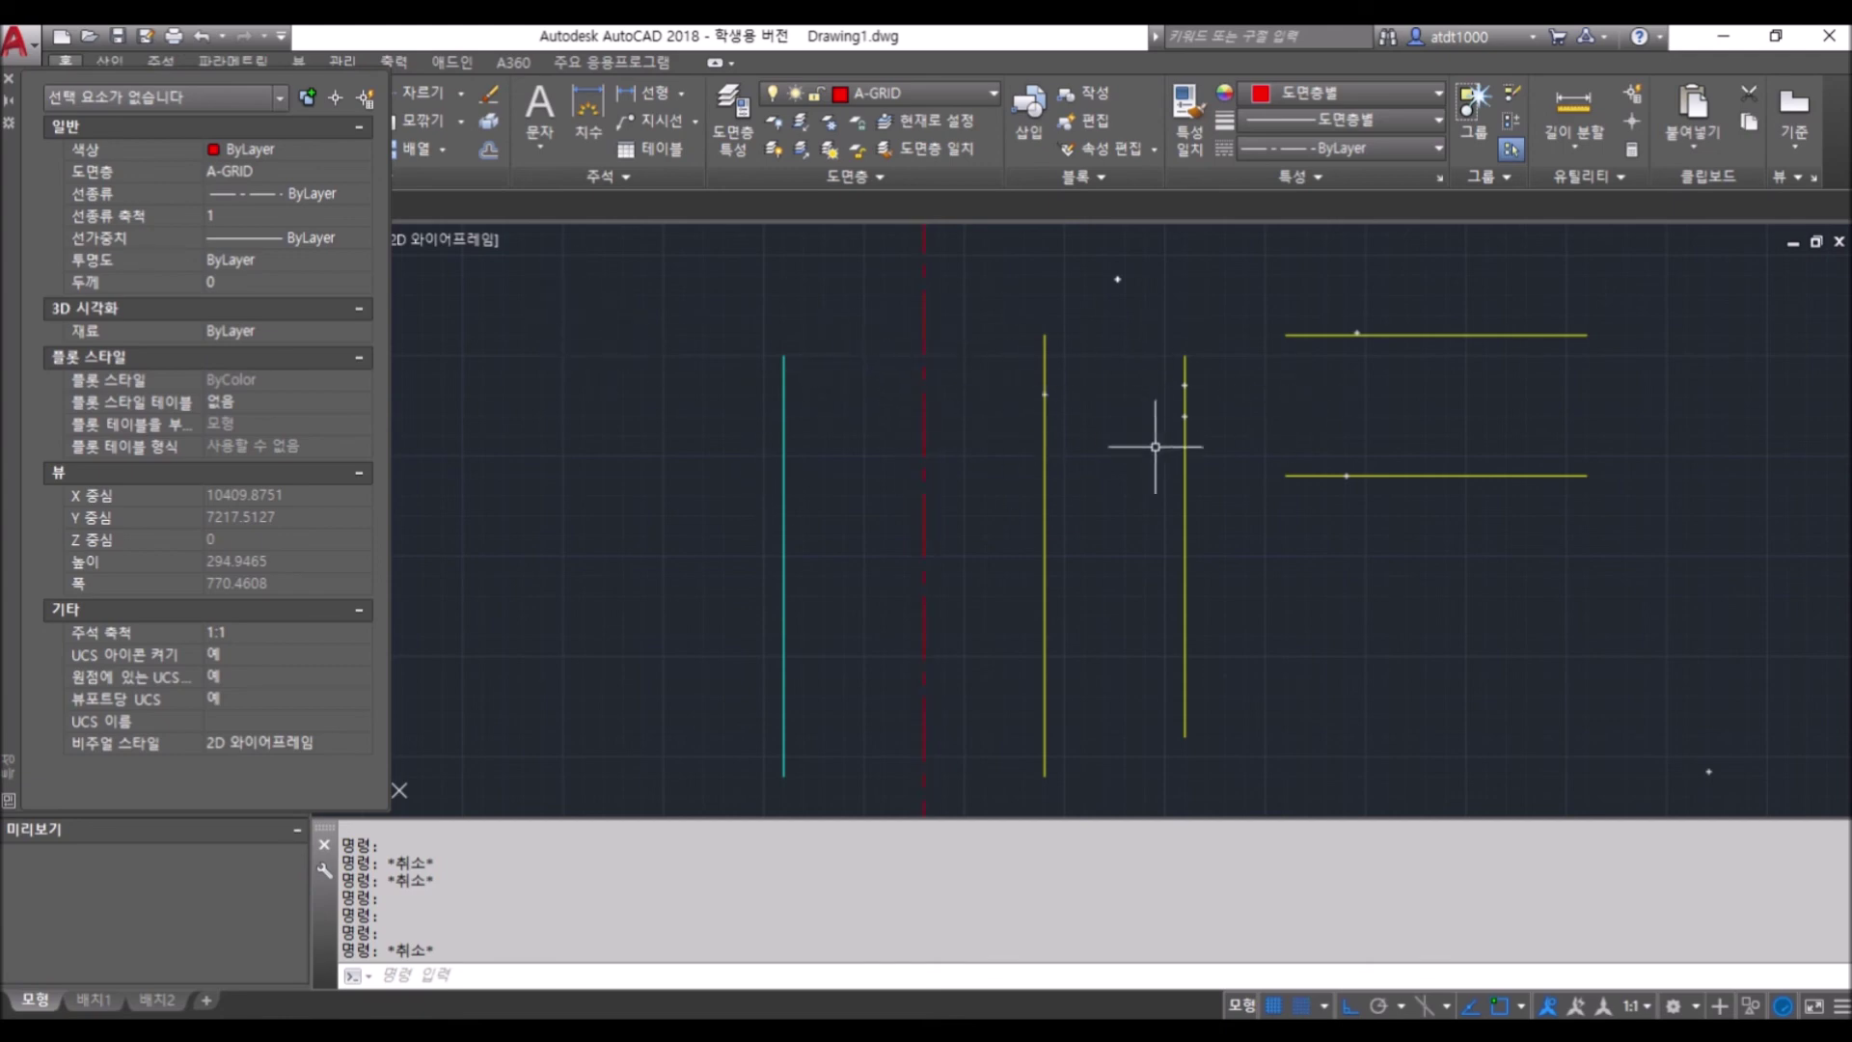
key(Escape)
key(Escape)
click(923, 356)
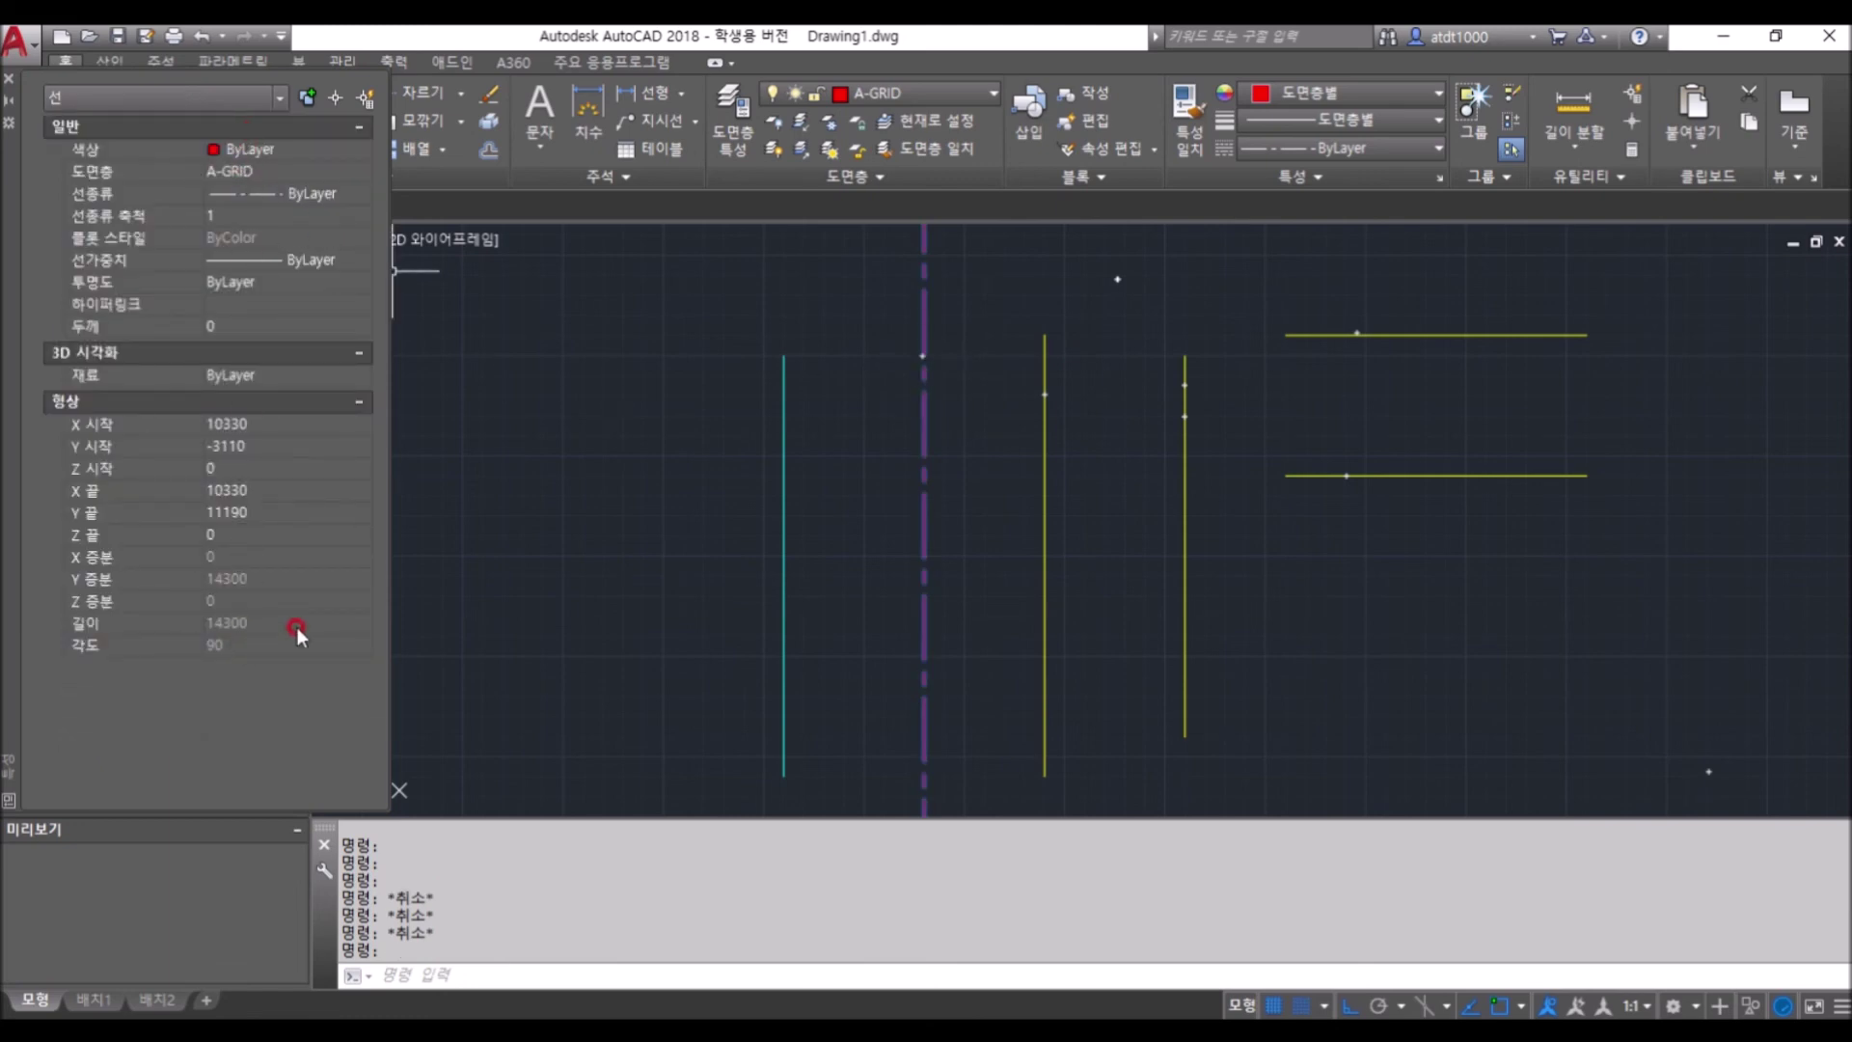
key(Escape)
key(Escape)
click(928, 285)
key(Escape)
click(923, 279)
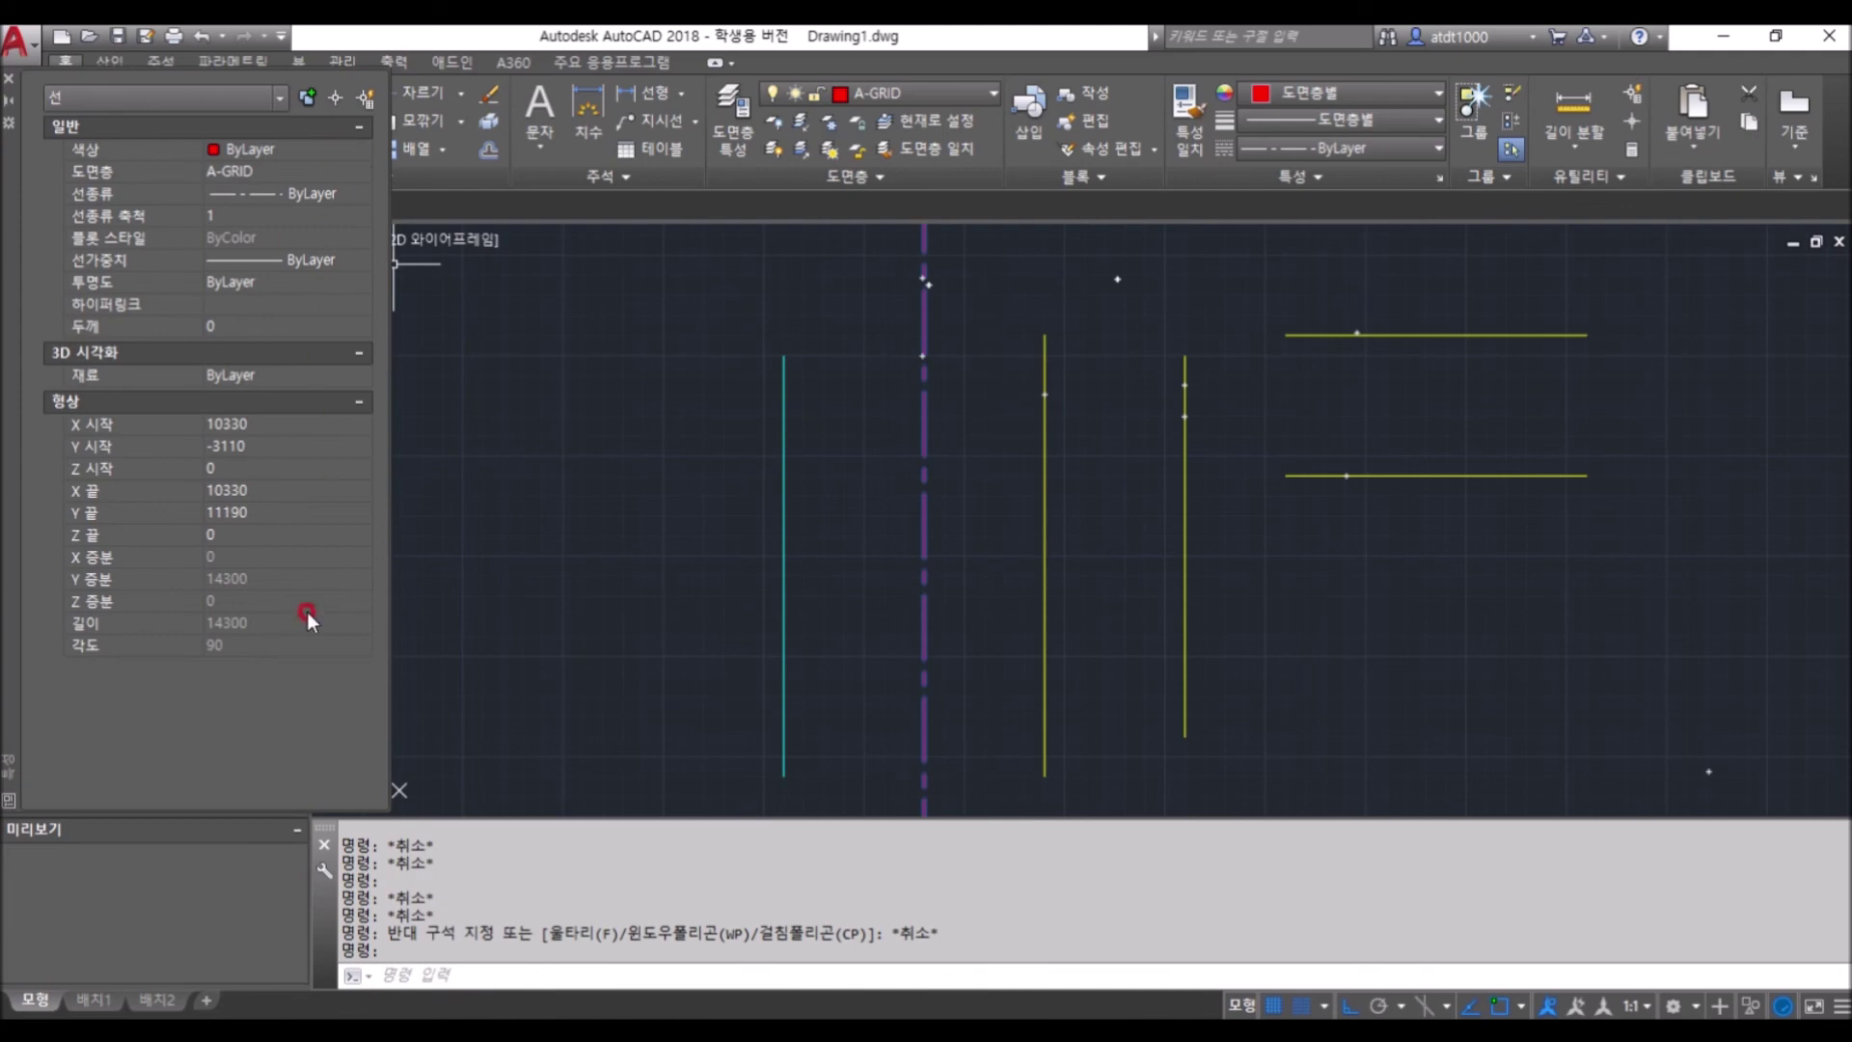
key(Escape)
key(Escape)
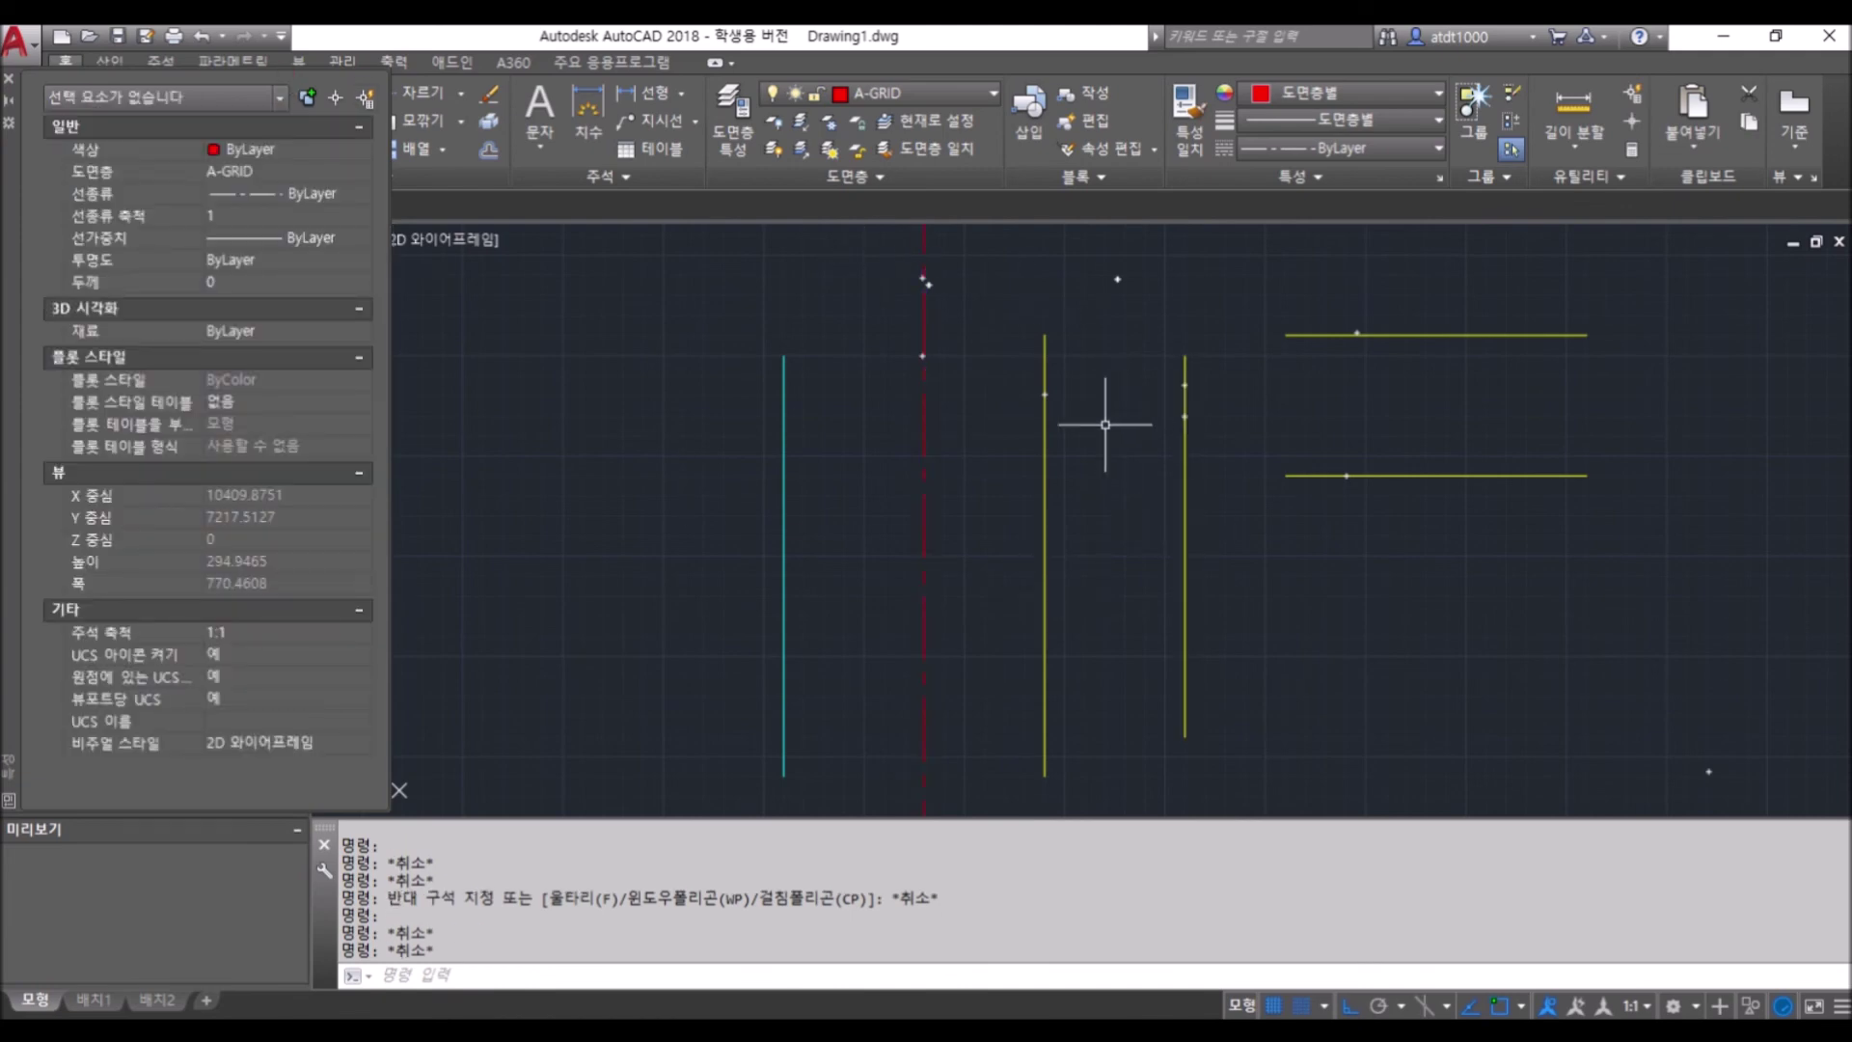
scroll(1145, 459, up, 2)
scroll(1145, 461, down, 2)
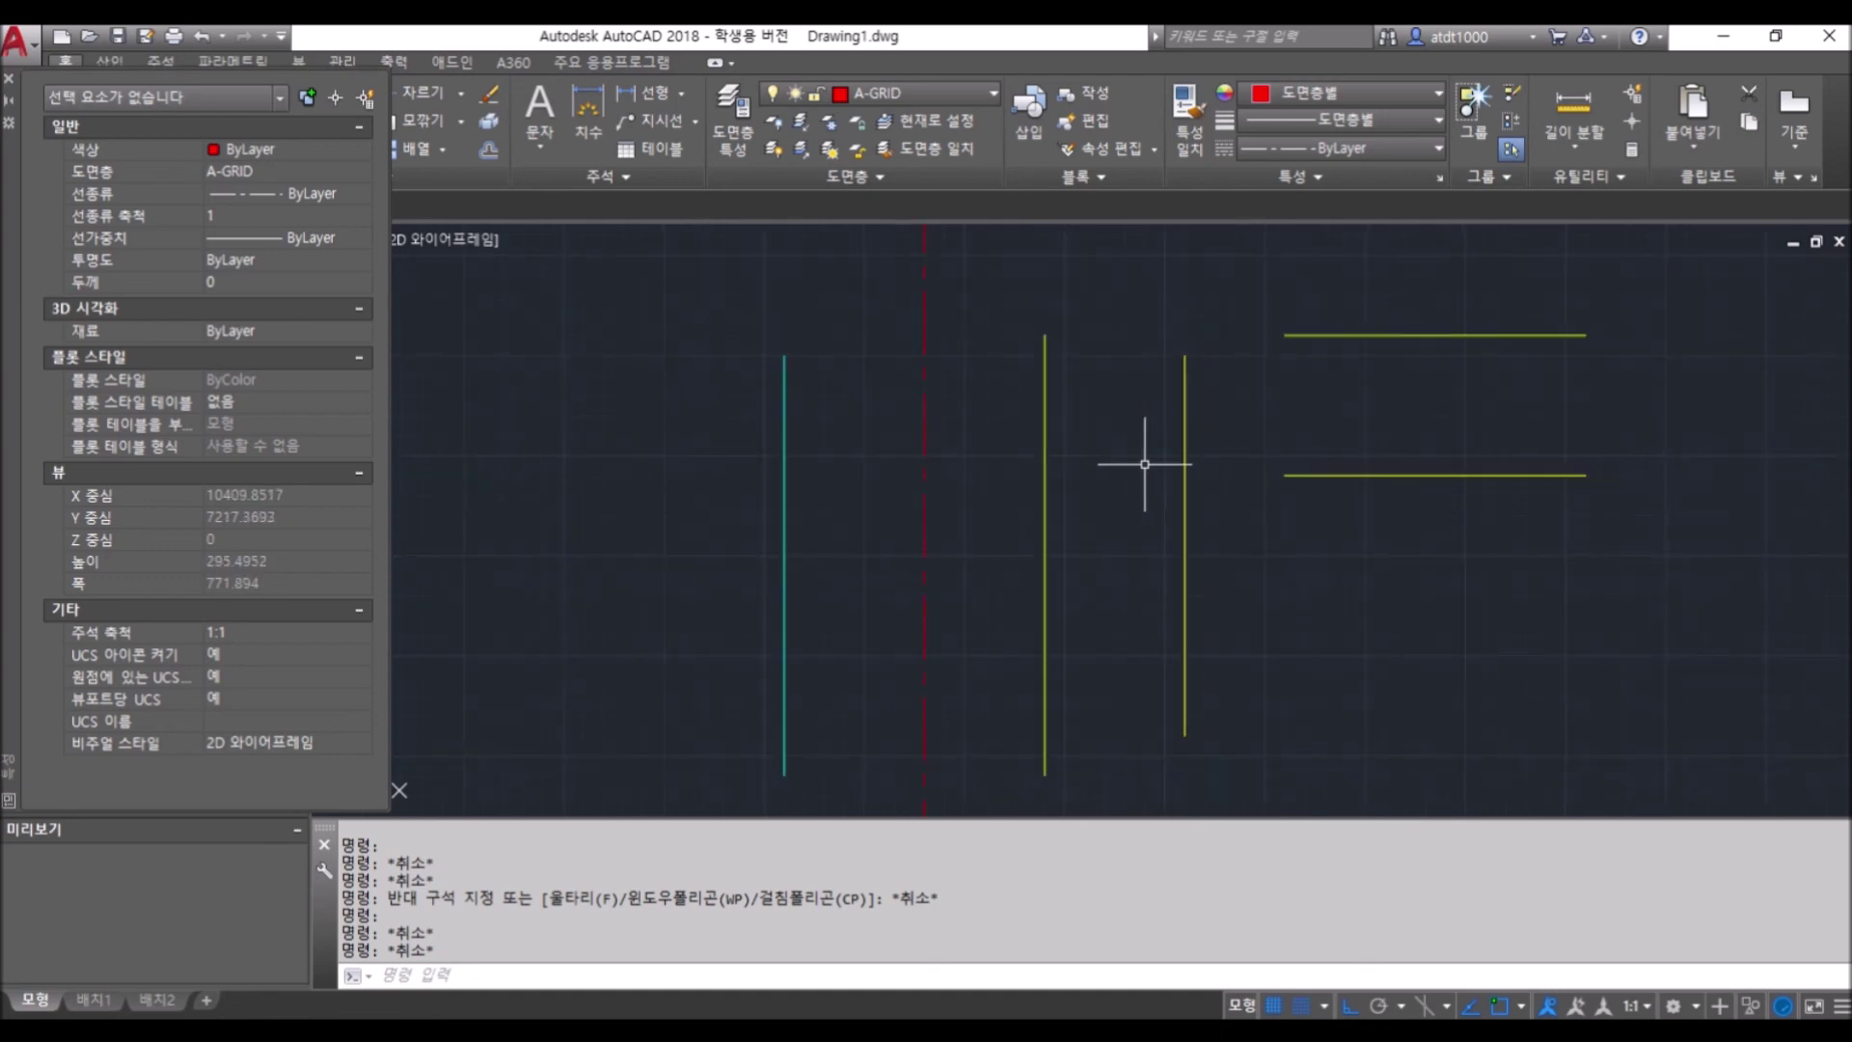